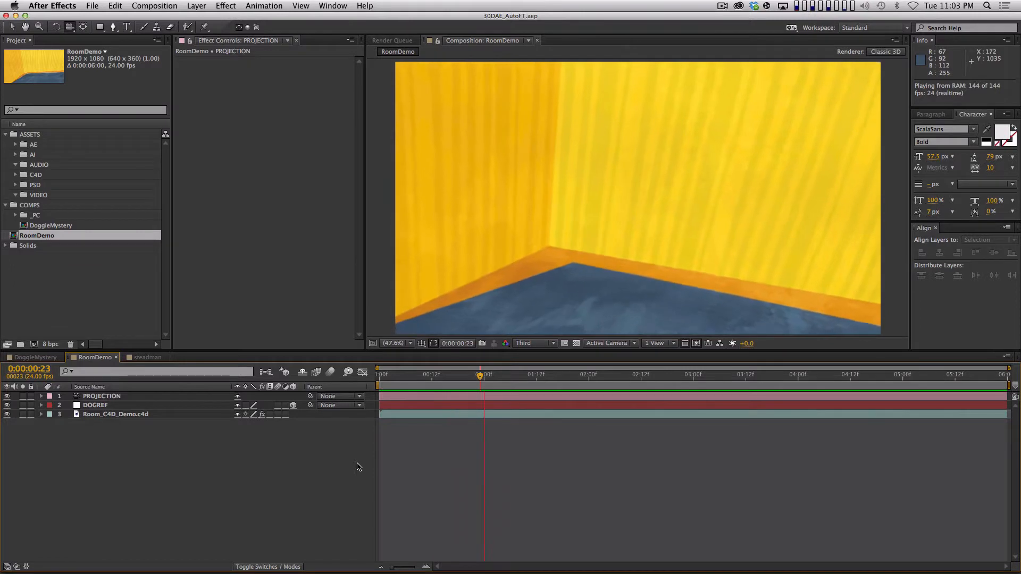
- Stop the RoomDemo preview and open the steadman composition from the AI assets folder
key("space")
left_click(16, 154)
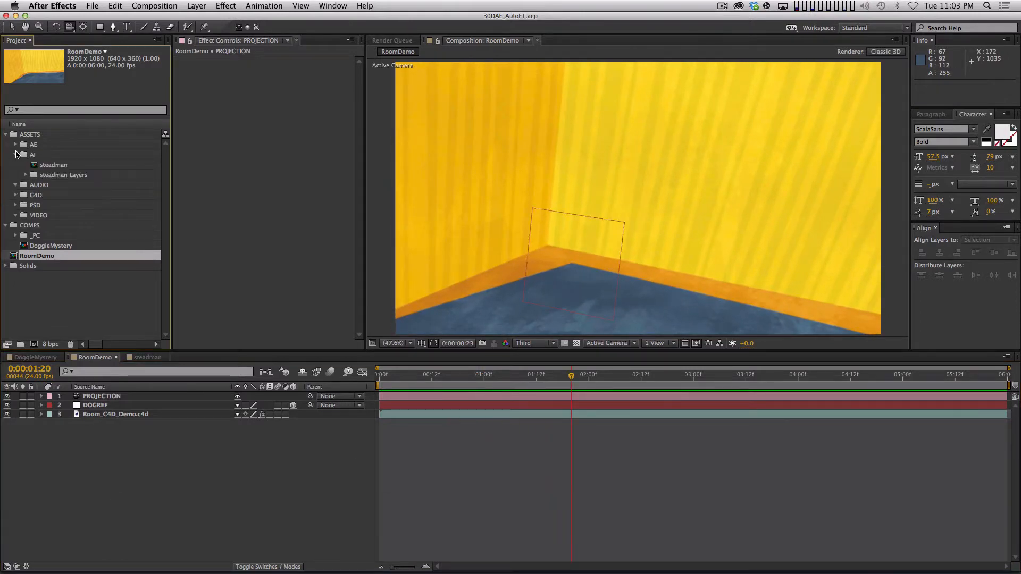
left_click(59, 165)
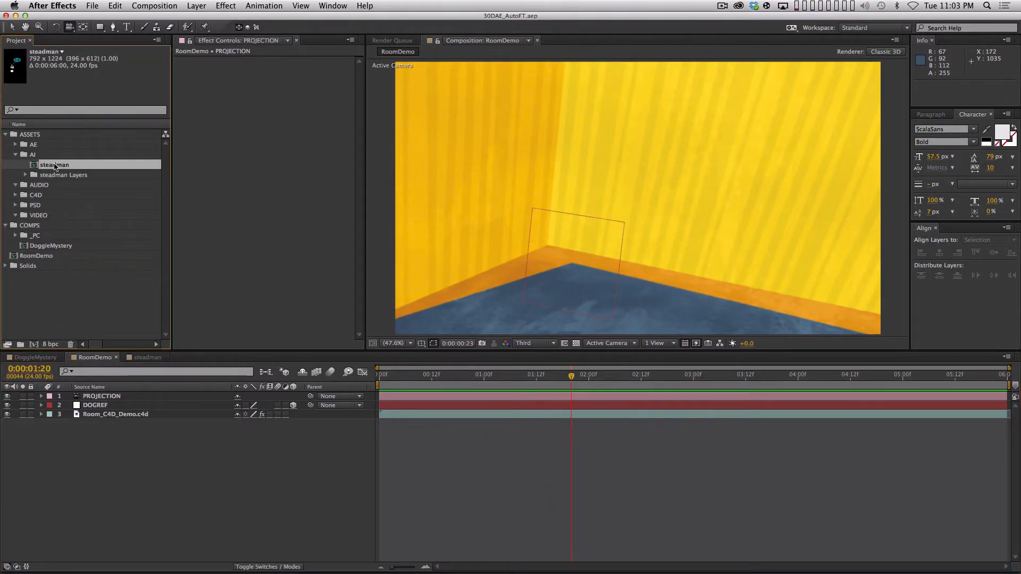
double_click(55, 165)
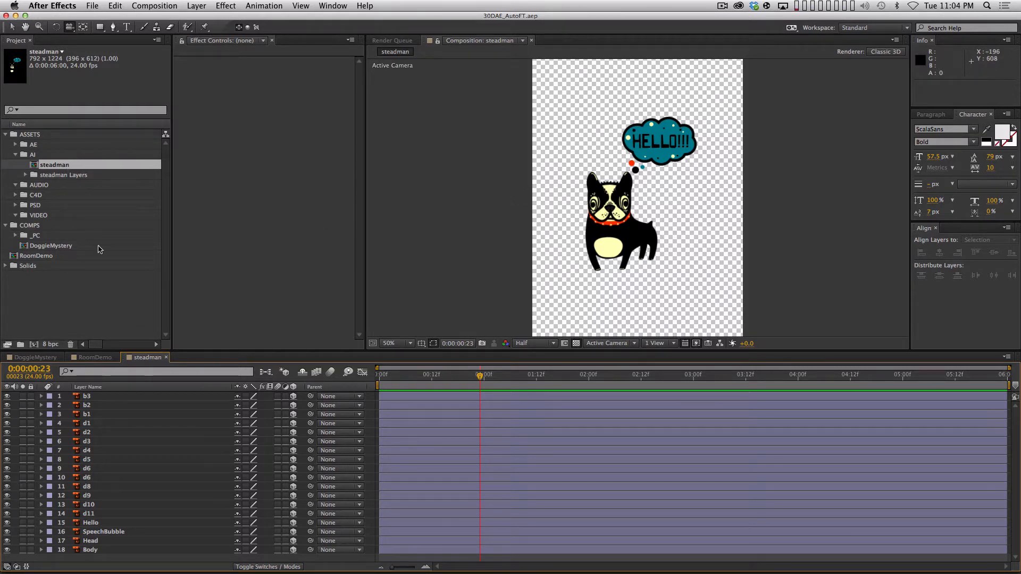
- Preview the RoomDemo composition's camera move, then go back to the steadman composition
left_click(93, 358)
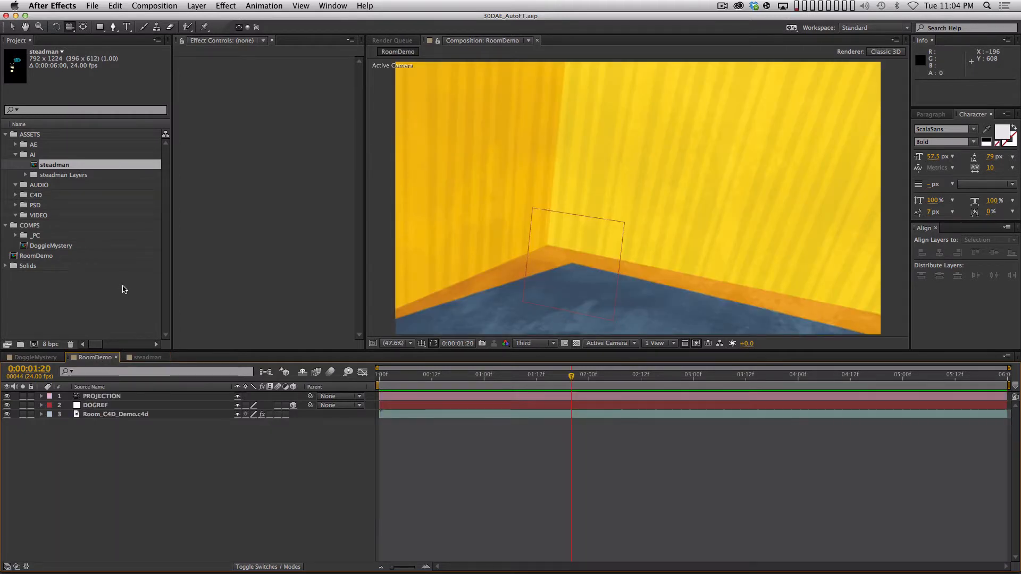
key("KP_0")
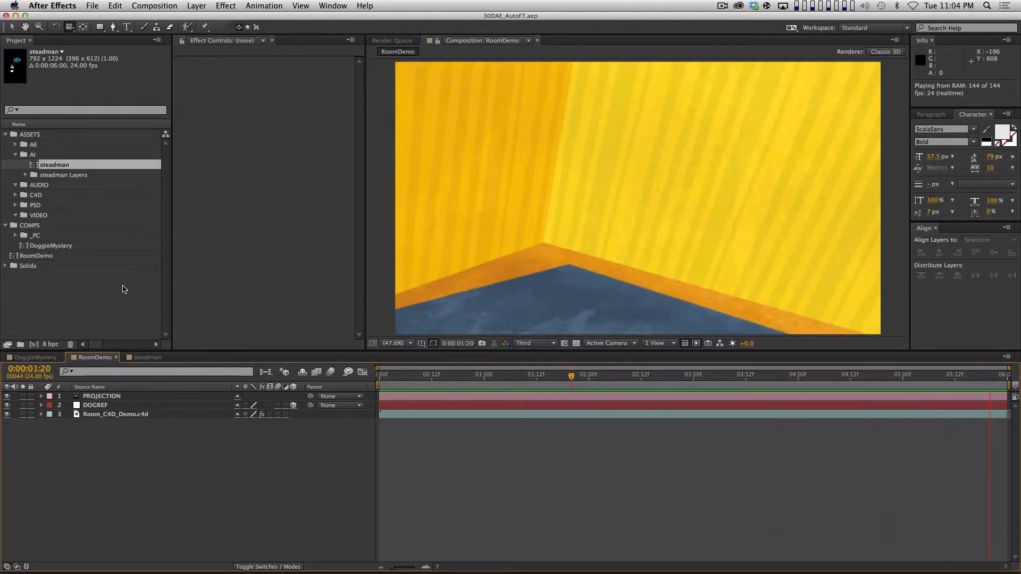
key("space")
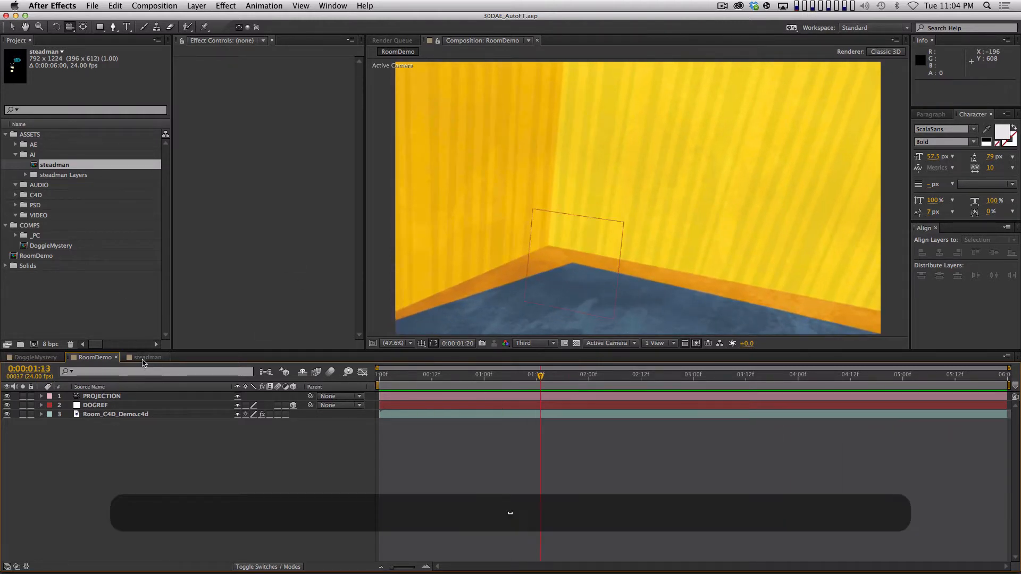
left_click(145, 358)
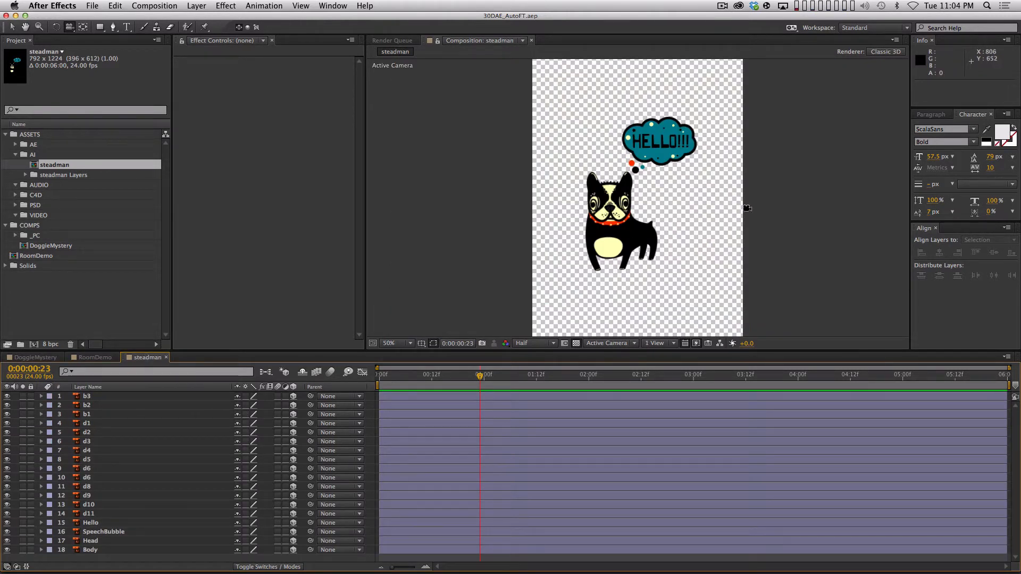
- Display the steadman composition at 100% magnification and Full resolution, framed on the dog and speech bubble
key("v")
left_click_drag(629, 349, 629, 347)
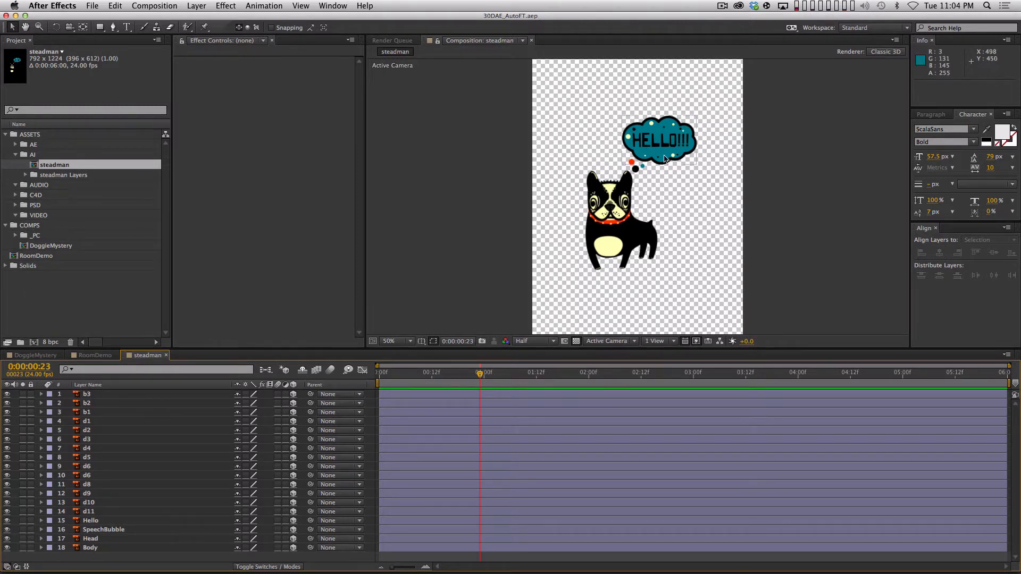
key("period")
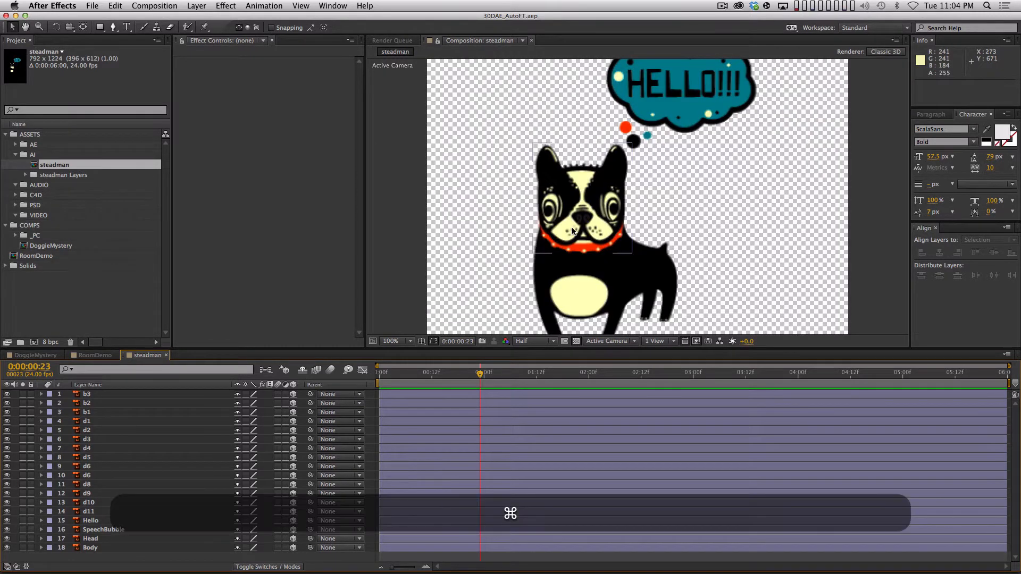
key("super+j")
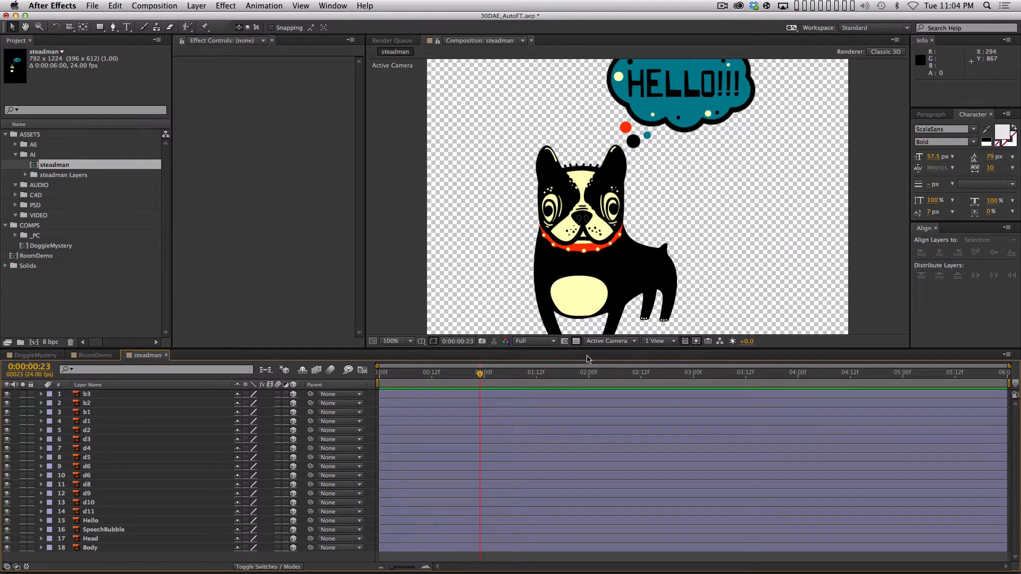
key("space")
left_click_drag(595, 185, 576, 208)
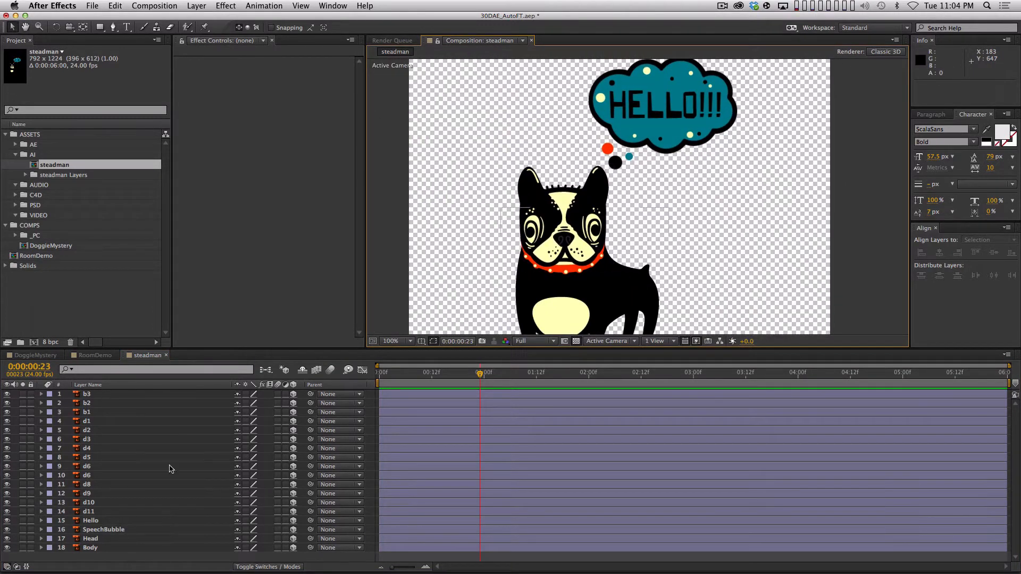
- Turn off the visibility of layers b3 through d11, Hello and SpeechBubble, leaving the dog's head and body on
left_click(123, 511)
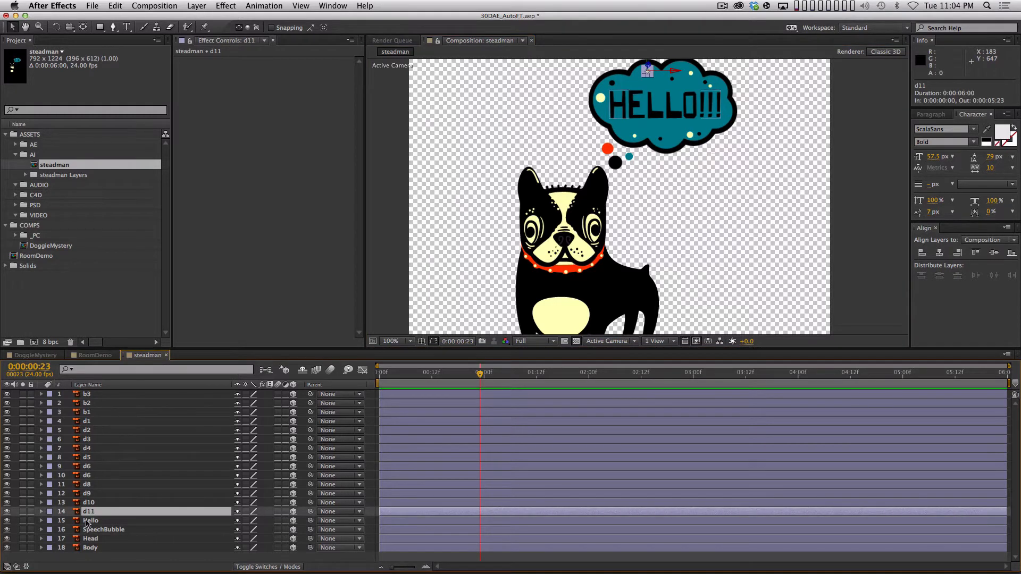
left_click(109, 394, "shift")
left_click_drag(7, 394, 6, 511)
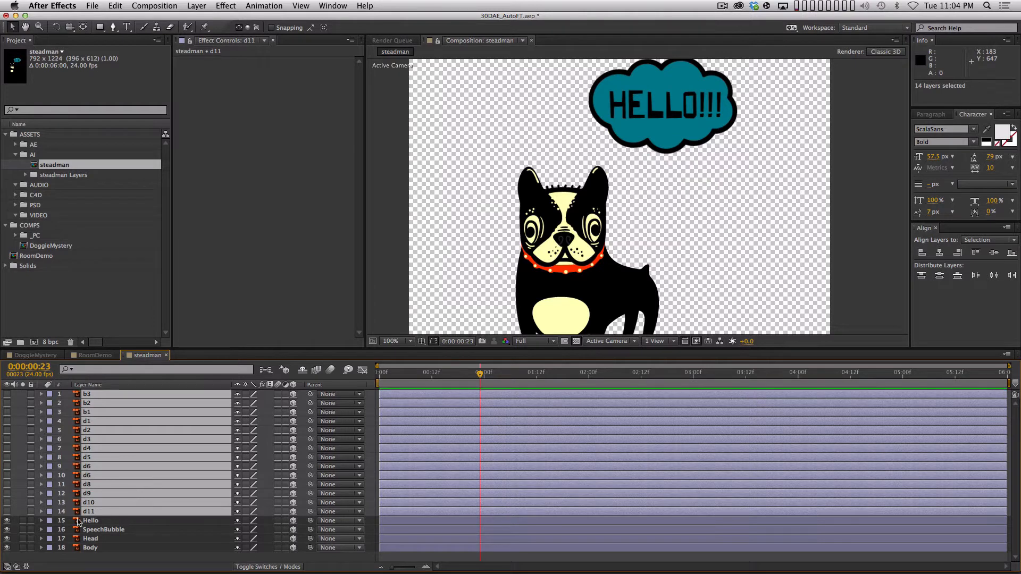
left_click(7, 521)
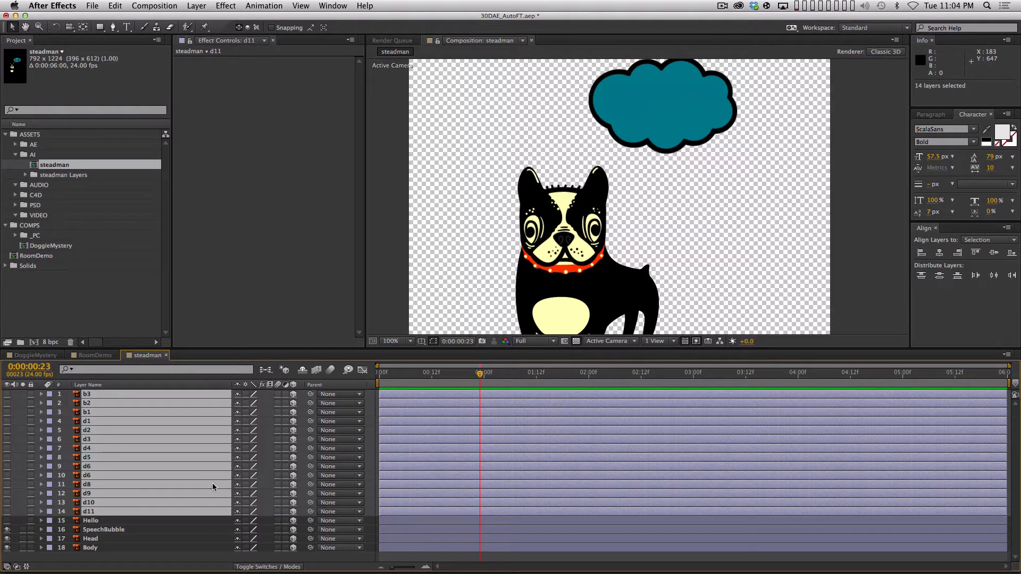
left_click(7, 530)
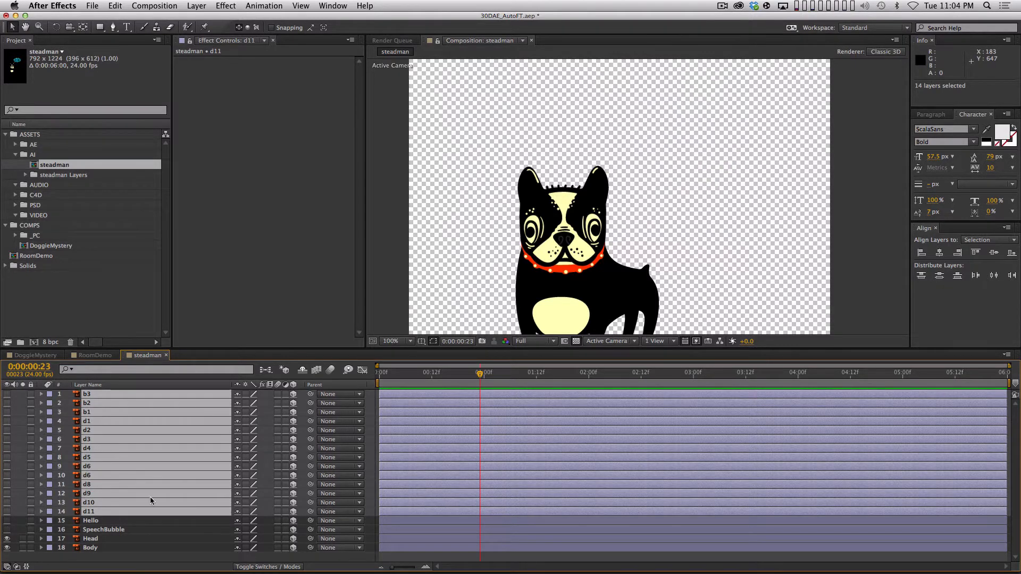
- Mark all layers from b3 through SpeechBubble as shy and hide shy layers in the timeline
left_click(118, 529)
left_click(122, 396, "shift")
left_click(238, 396)
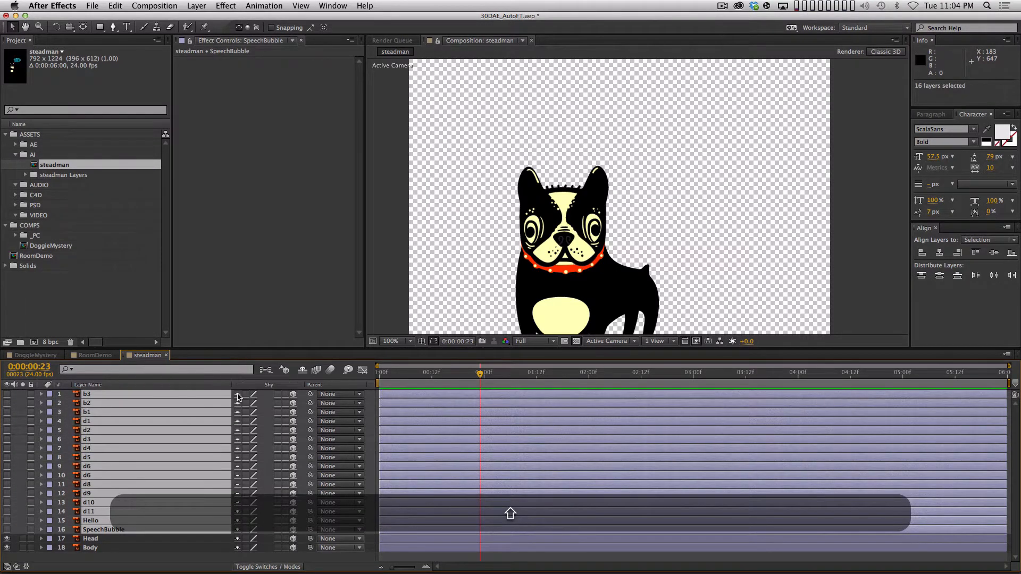
left_click(302, 370)
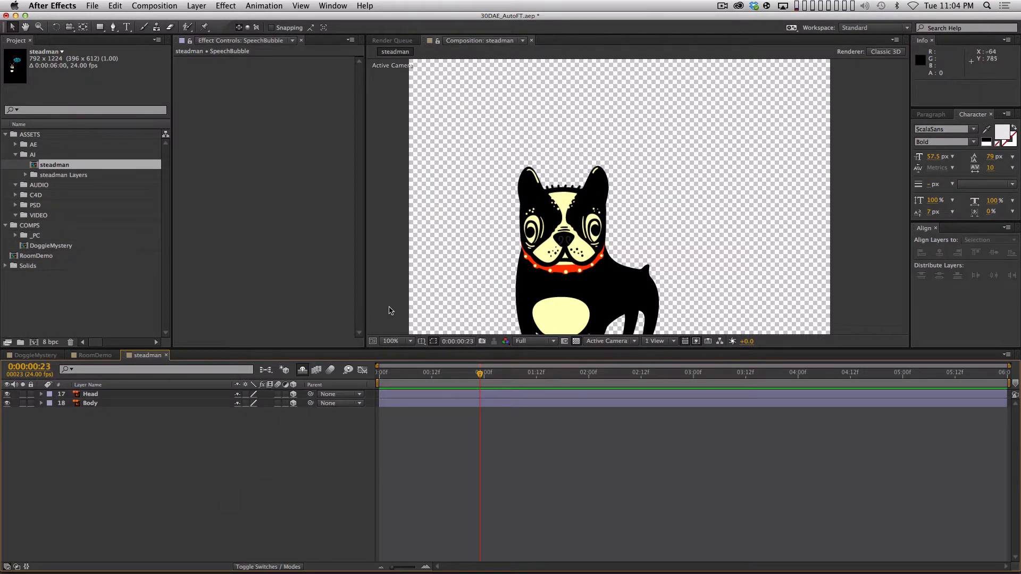
- Move the Head layer's anchor point about 75 px straight down to the dog's neck with the Pan Behind tool
key("period")
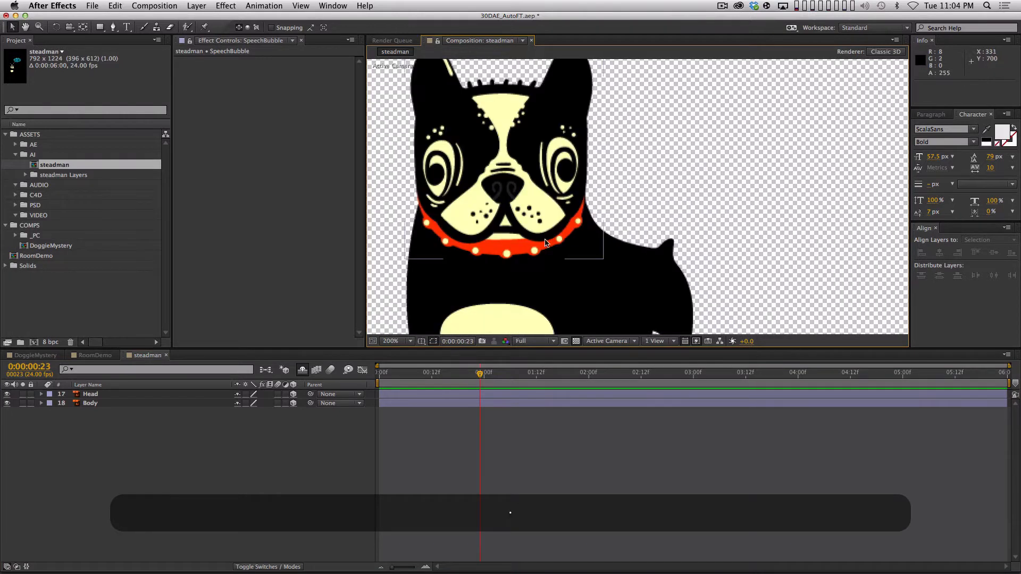
key("comma")
key("comma")
key("y")
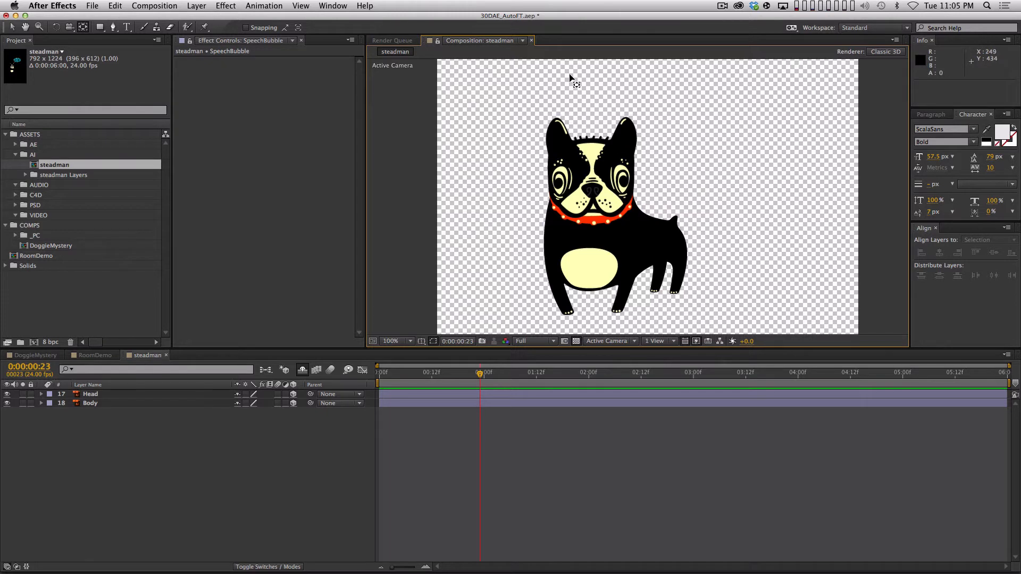
left_click(172, 419)
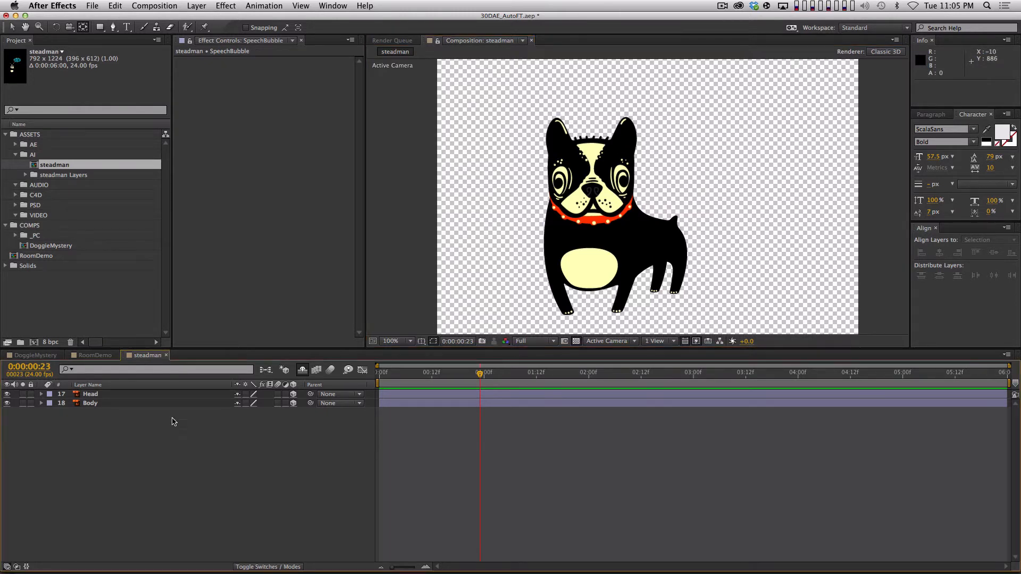
left_click(107, 394)
left_click(598, 181)
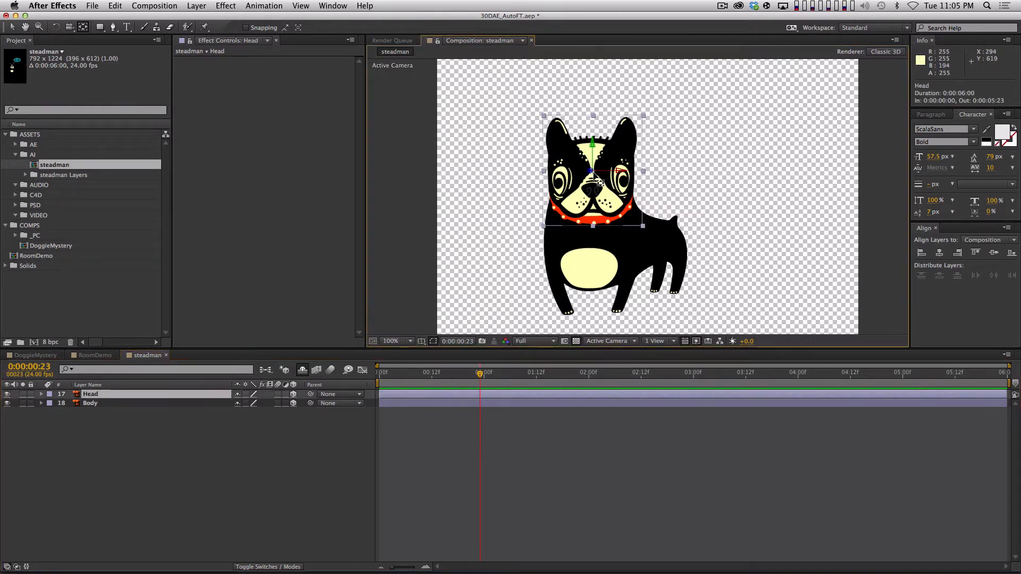
left_click_drag(599, 181, 611, 229)
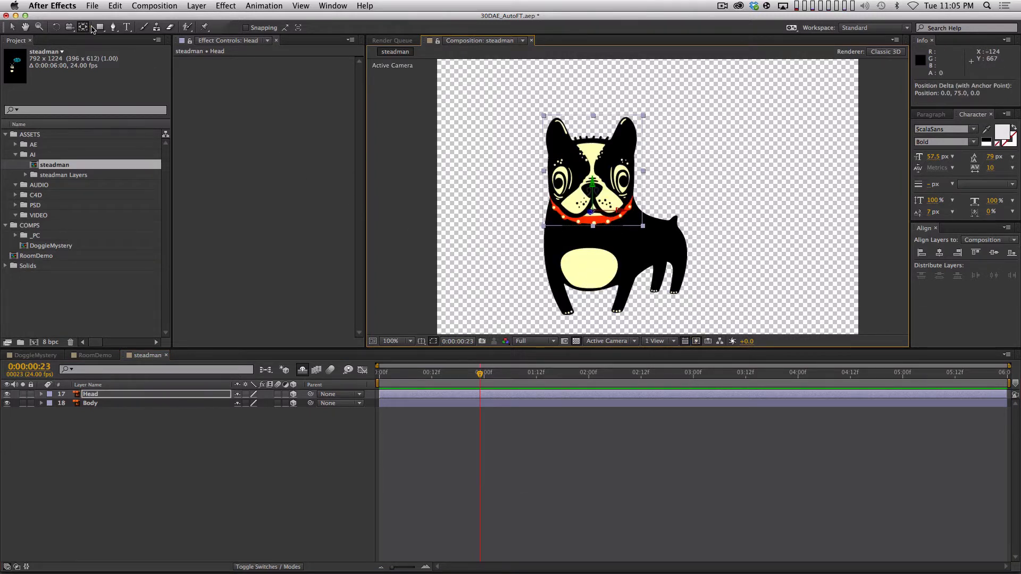
- Lower the Head layer's anchor point another 7 px so it sits at the top of the red collar
left_click(83, 27)
key("period")
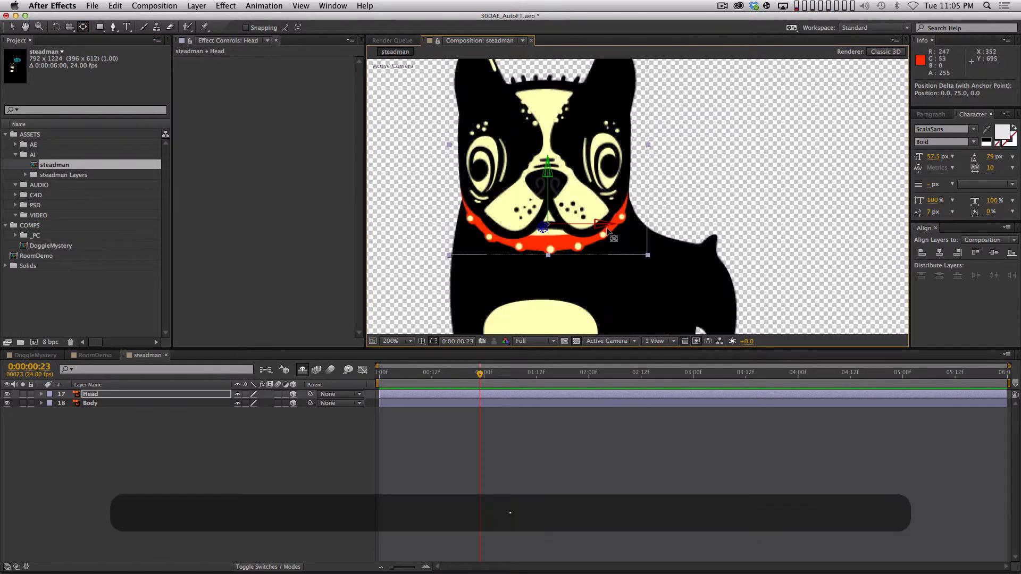
left_click_drag(548, 225, 548, 235)
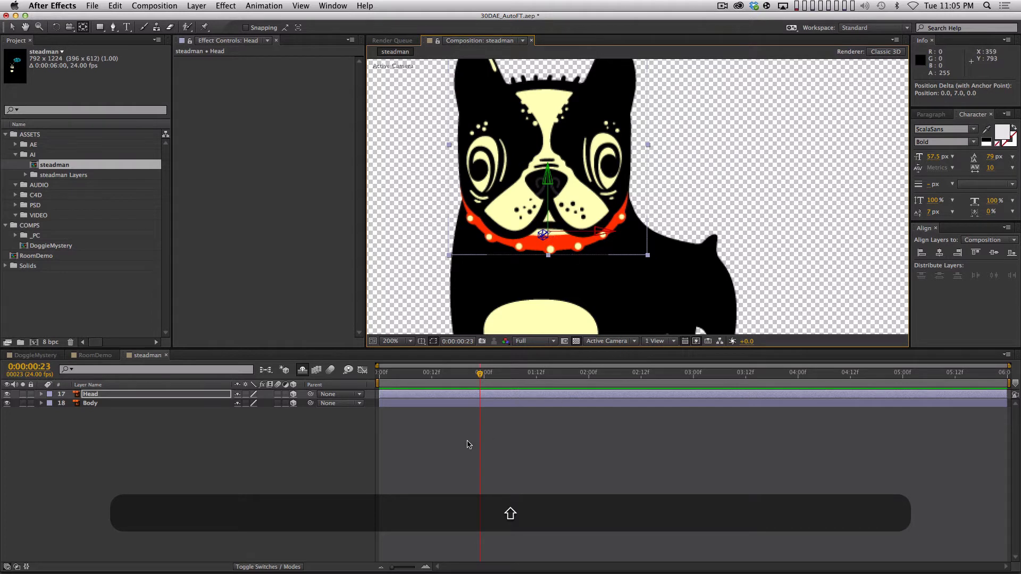
- Reveal the Head layer's rotation properties and test its Z Rotation, undoing the trial change
key("r")
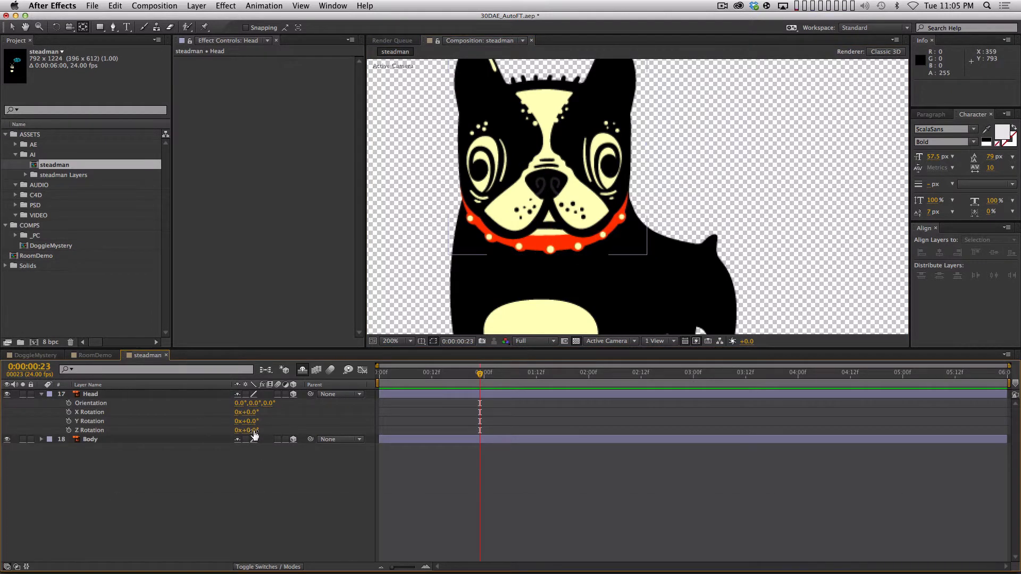
left_click_drag(254, 434, 254, 427)
key("super+z")
key("space")
left_click_drag(523, 277, 512, 319)
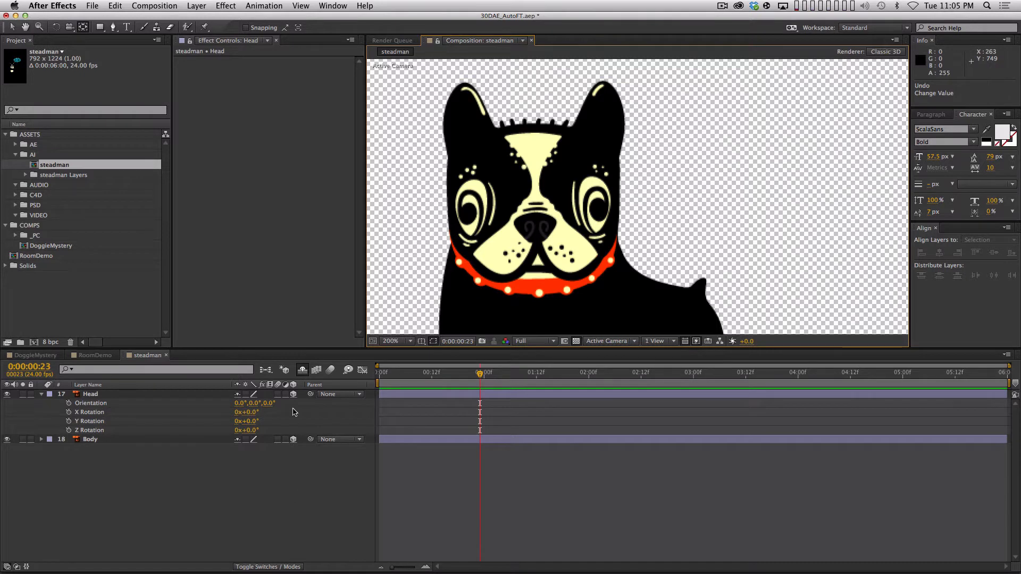
- Start Z Rotation keyframing on the Head layer with a 0° keyframe at 0:00:00:10 and show its modified properties
key("Home")
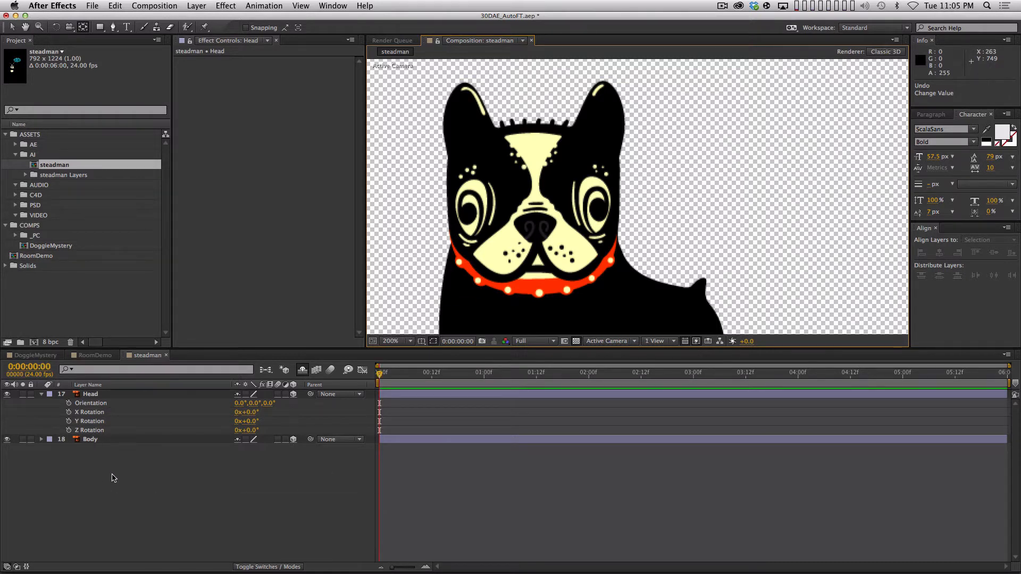
key("shift+Page_Down")
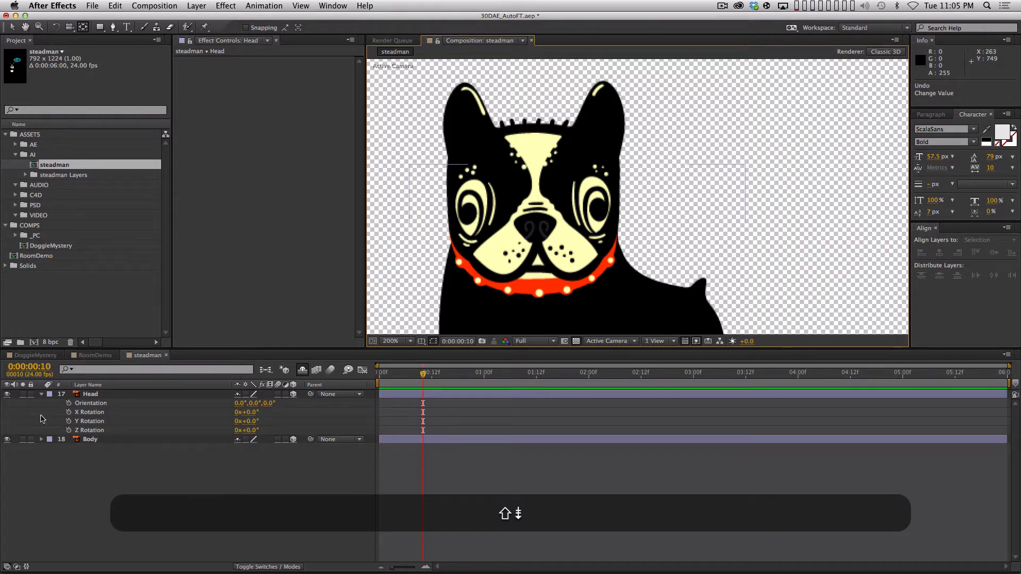
left_click(69, 430)
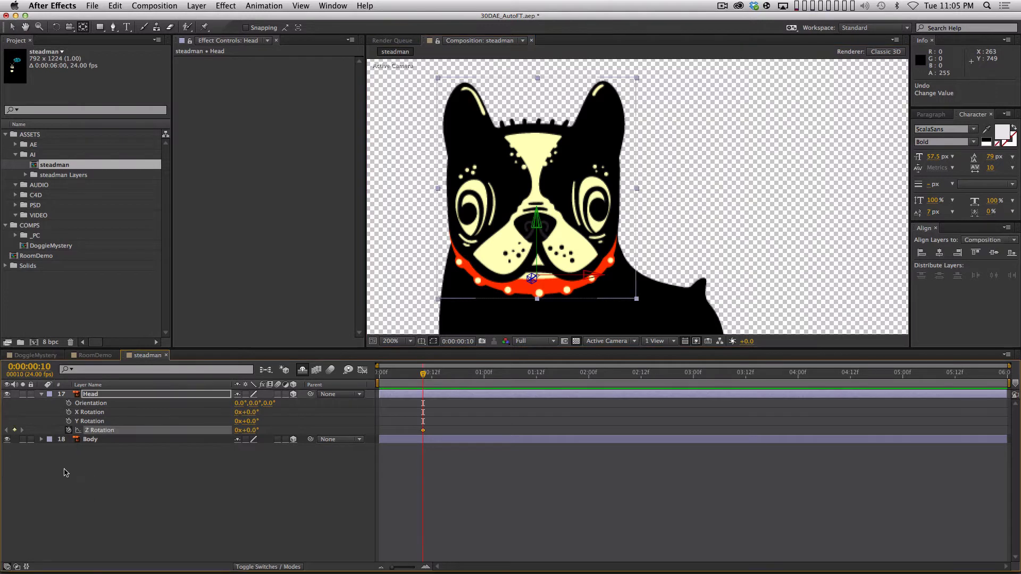
key("u")
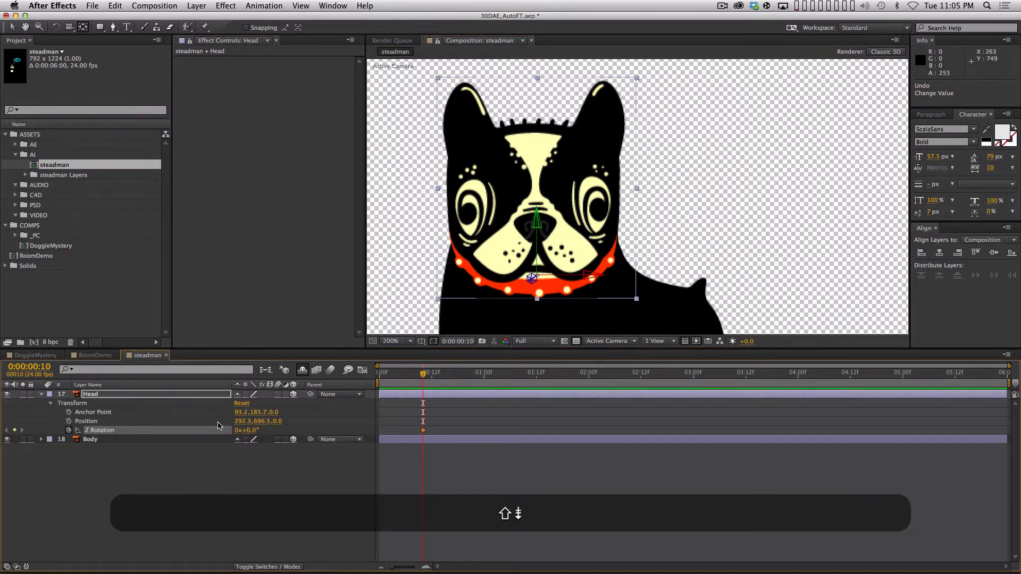
- Add a Head Z Rotation keyframe of -18° at 0:00:00:22
key("shift+Page_Down")
key("Page_Down")
key("Page_Down")
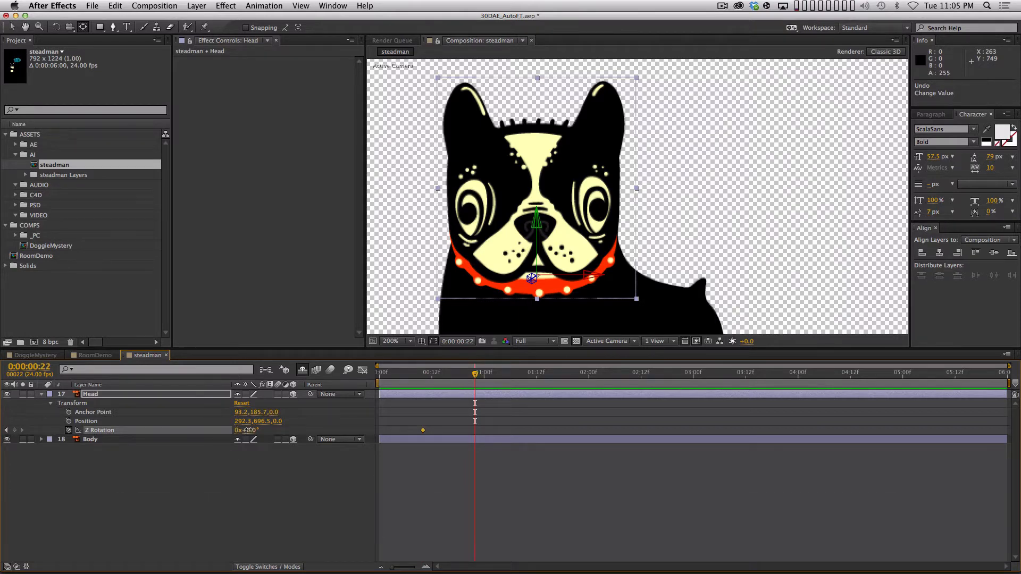
left_click_drag(244, 430, 245, 432)
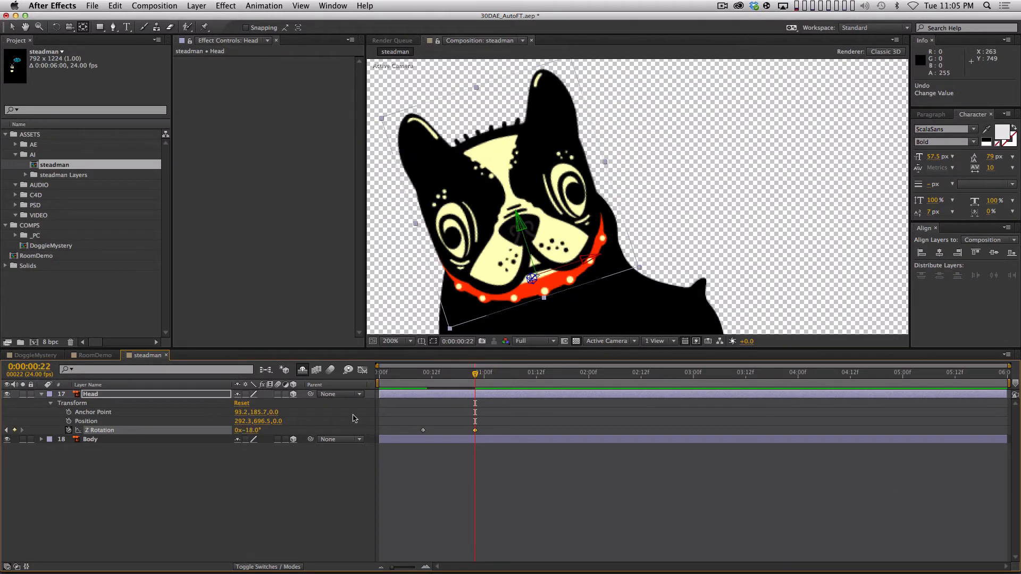
- End the work area at 0:00:01:07 and RAM preview the head tilt with the whole dog in view
key("space")
left_click_drag(541, 375, 516, 378)
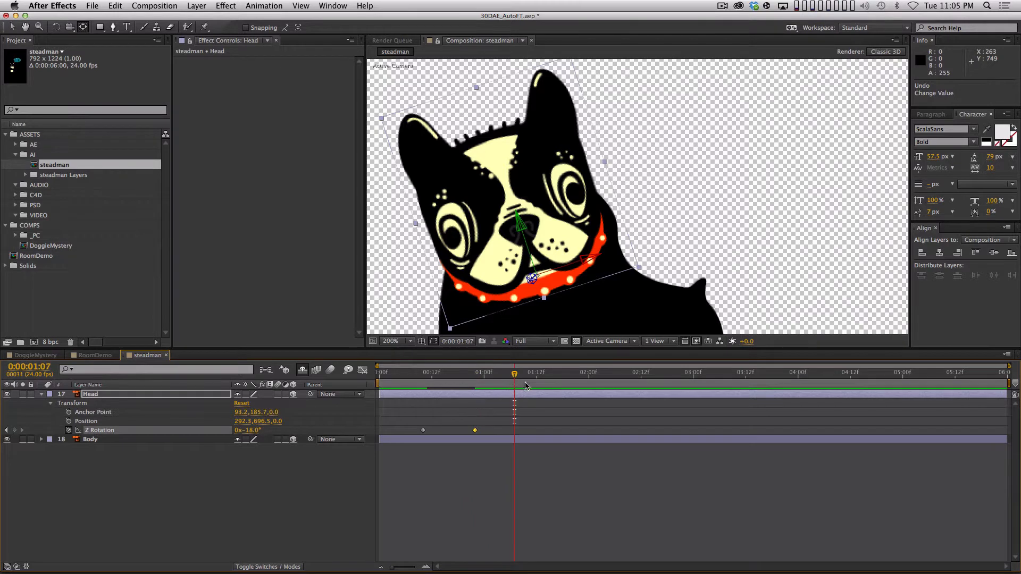
key("n")
key("comma")
key("space")
left_click_drag(564, 293, 566, 267)
left_click(436, 451)
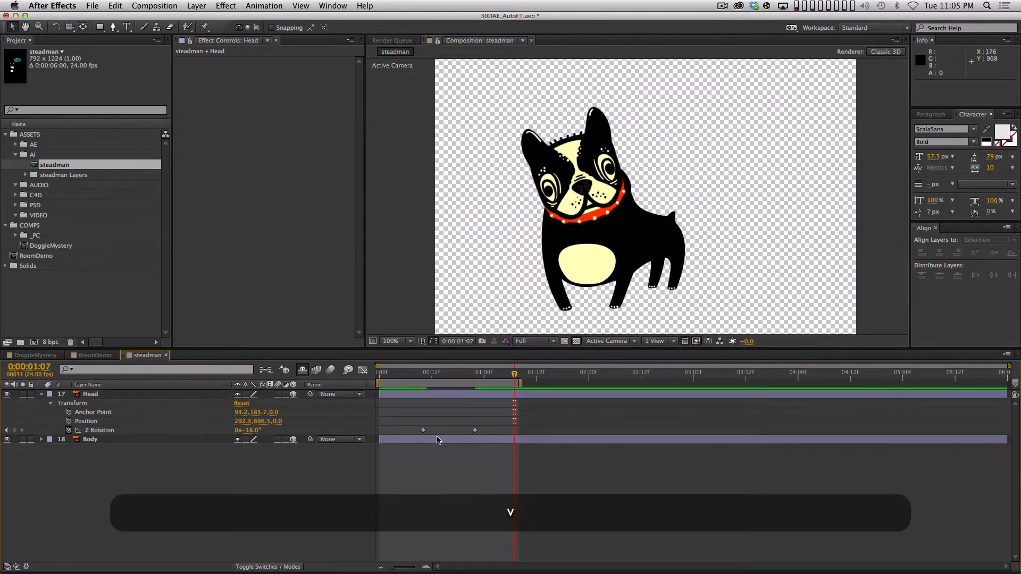
key("KP_0")
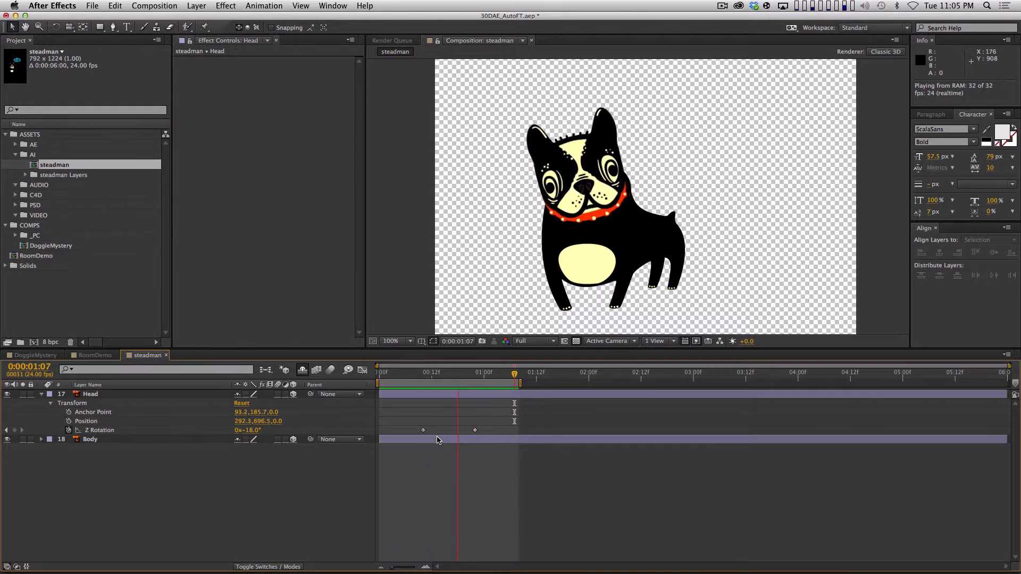
- Stop the preview and apply Easy Ease to both Z Rotation keyframes of the Head layer
key("space")
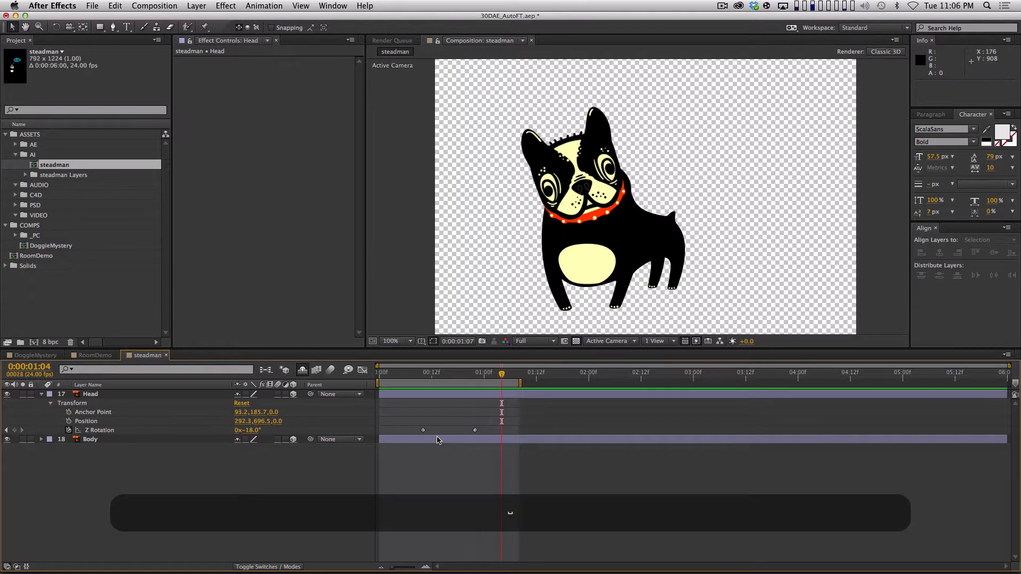
left_click_drag(522, 458, 410, 394)
left_click_drag(527, 499, 418, 418)
left_click(520, 487)
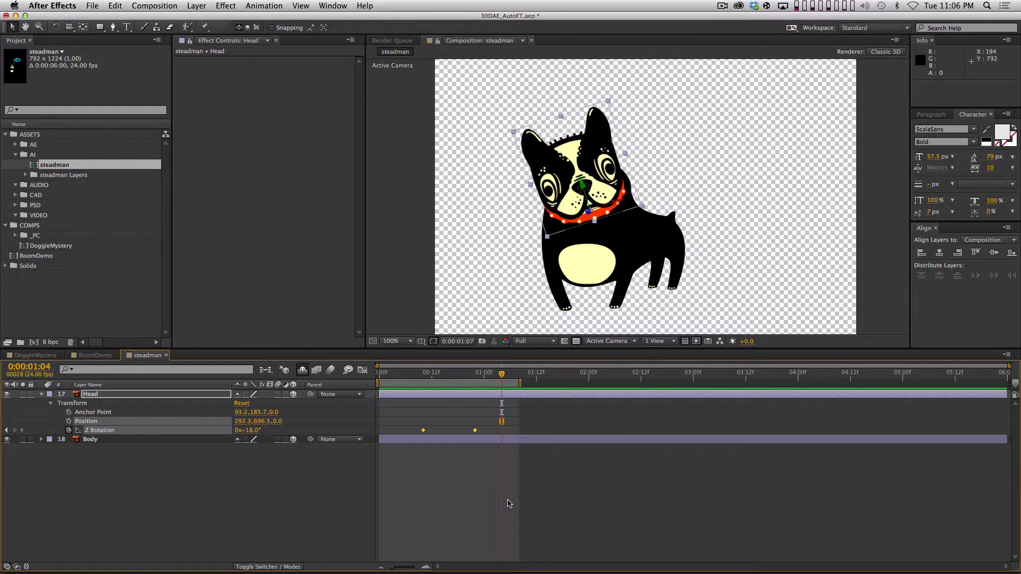
left_click_drag(528, 499, 407, 409)
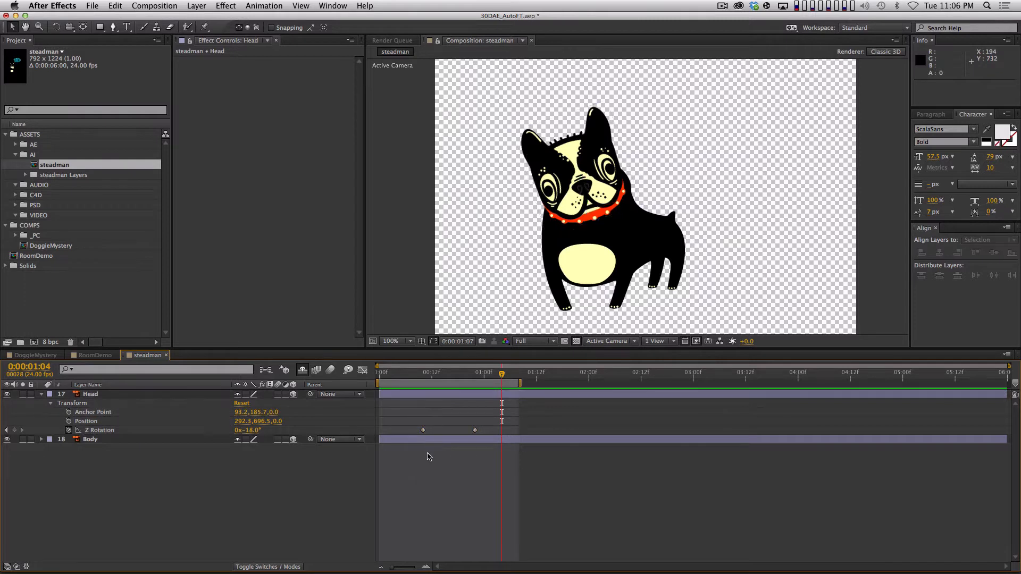
left_click_drag(496, 472, 405, 420)
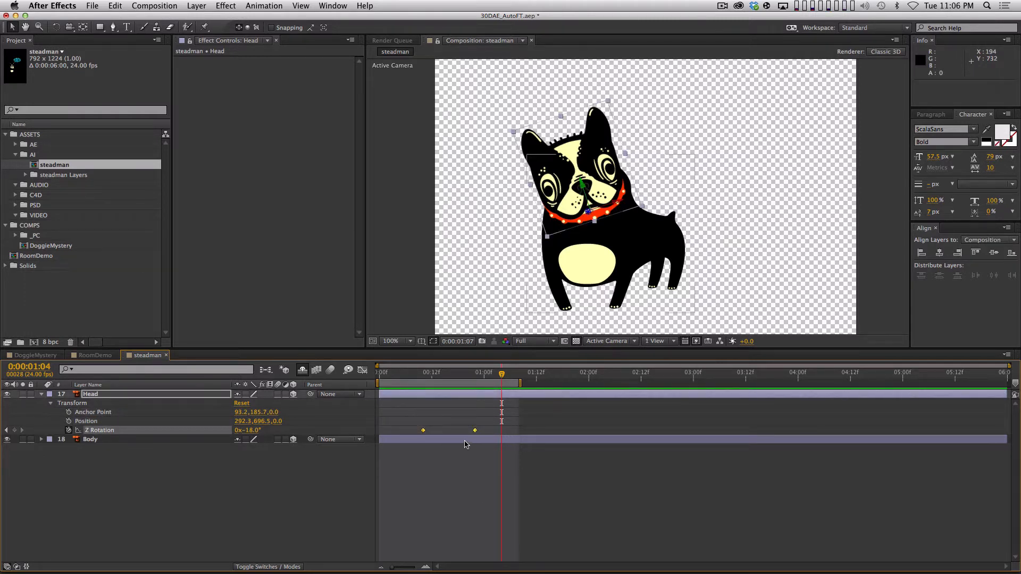
key("F9")
left_click(488, 478)
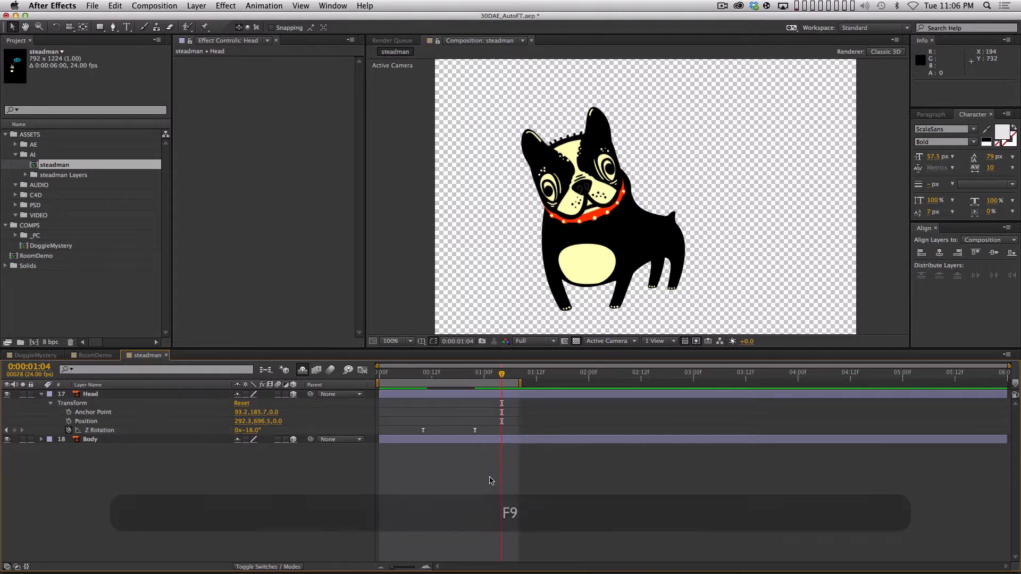
- Convert the Head's Z Rotation keyframe at 0:00:00:10 back to linear and reapply Easy Ease to both keyframes
left_click(424, 431, "super")
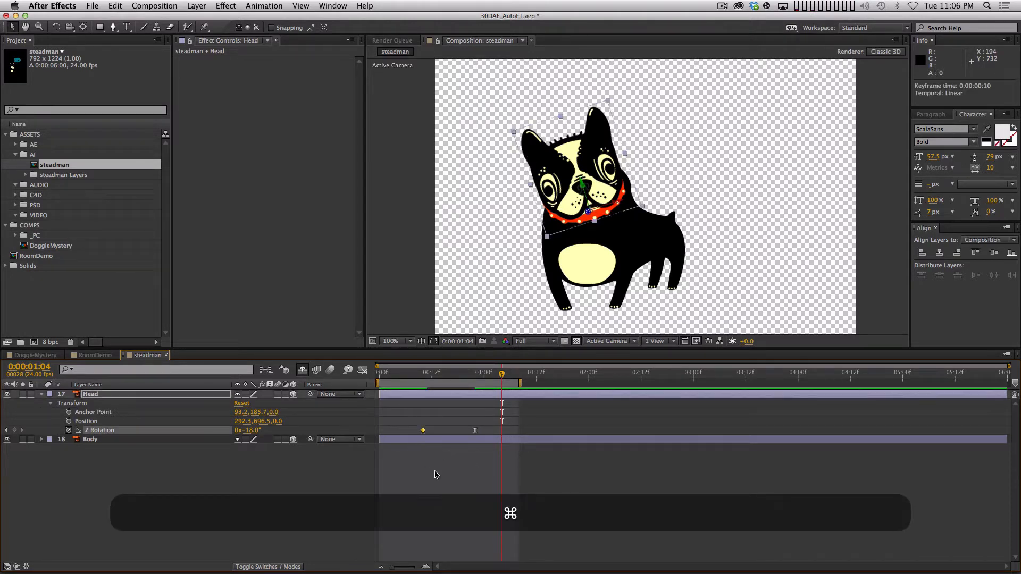
left_click_drag(404, 408, 519, 475)
key("F9")
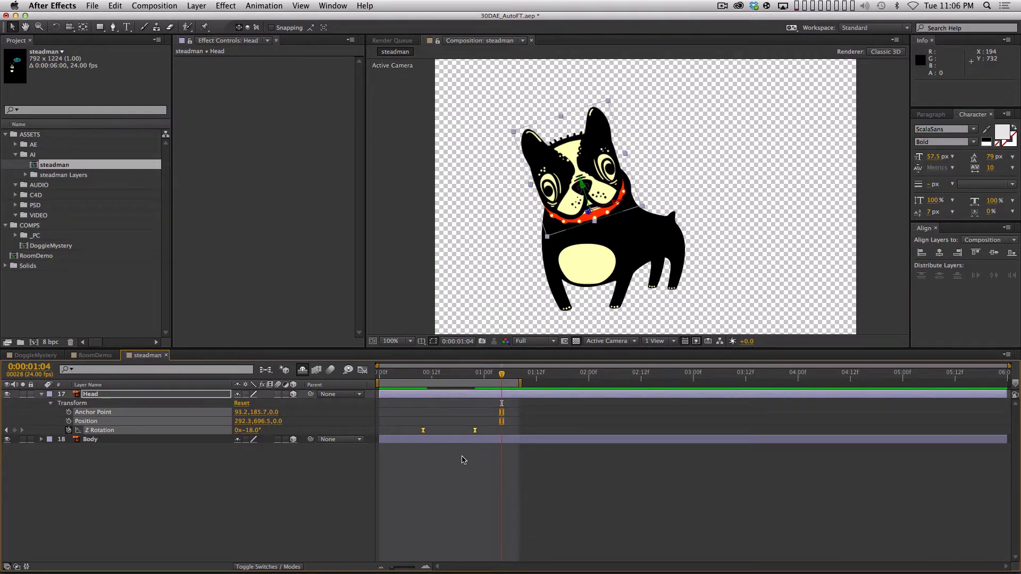
- Inspect the Head's Z Rotation curve in the Graph Editor and return to the layer bar view
left_click(361, 372)
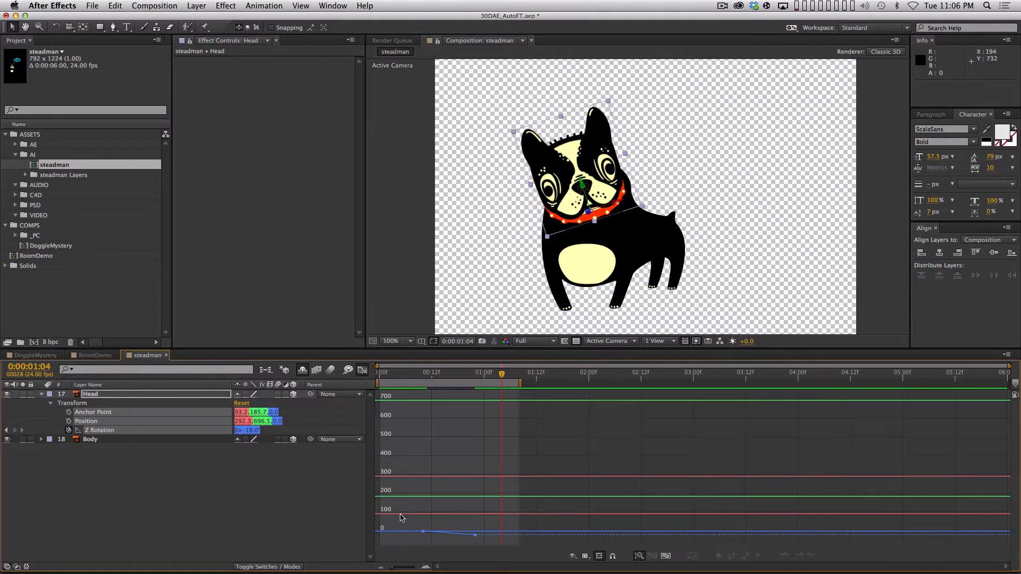
left_click(339, 490)
left_click(136, 431)
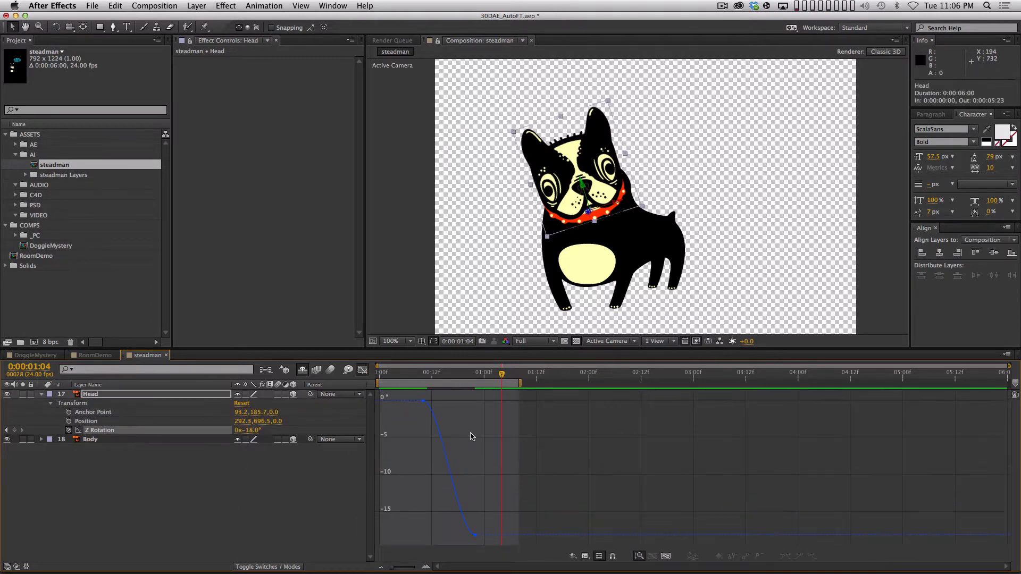
left_click(296, 466)
key("shift+F3")
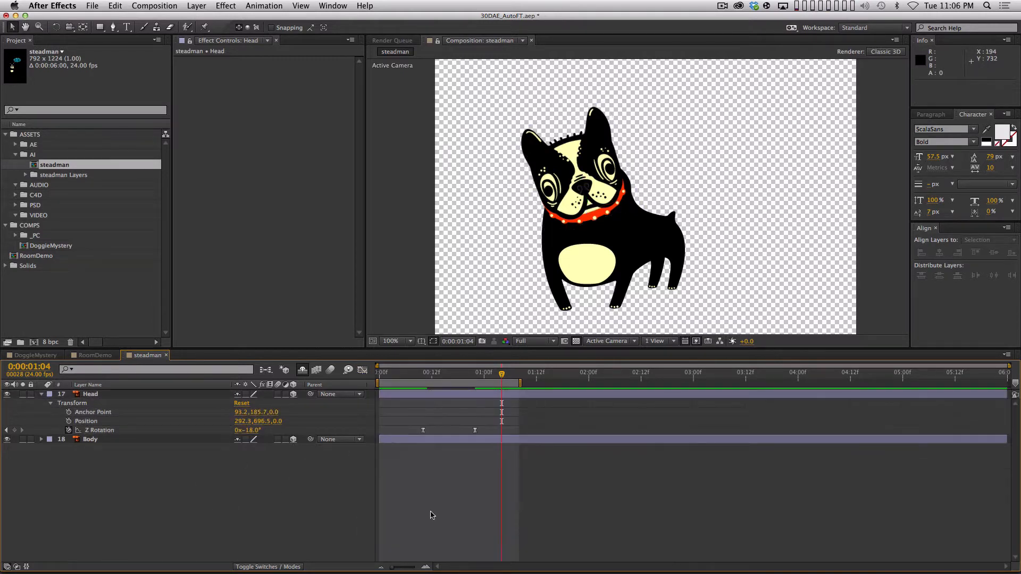
- RAM preview the eased head tilt and play it from 0:00:00:10
key("KP_0")
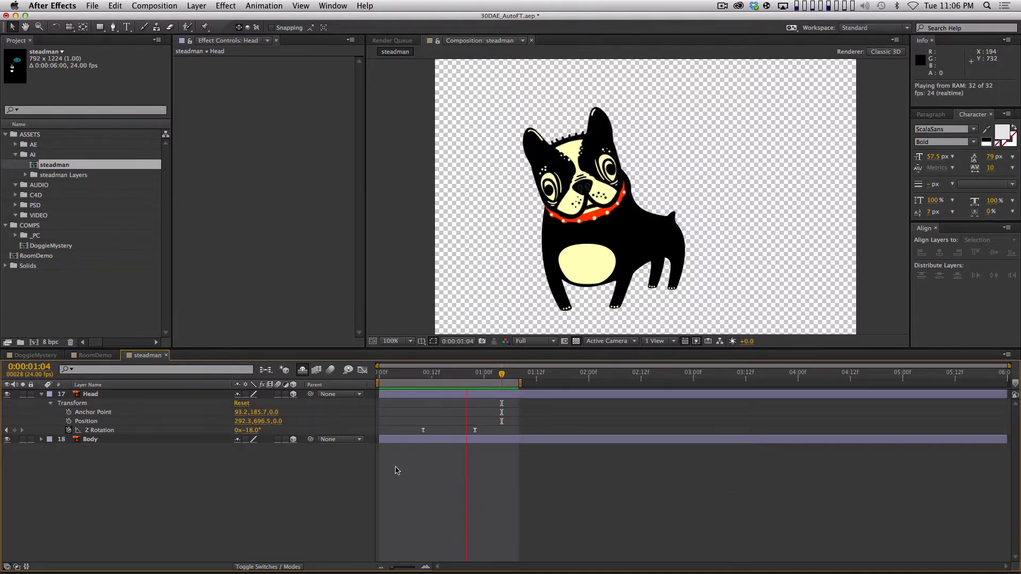
key("shift")
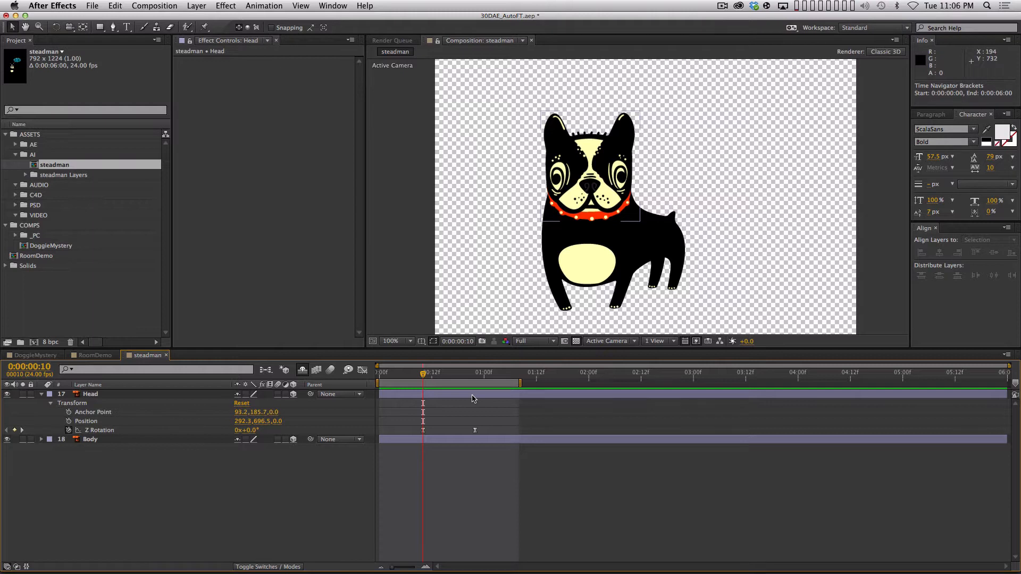
key("space")
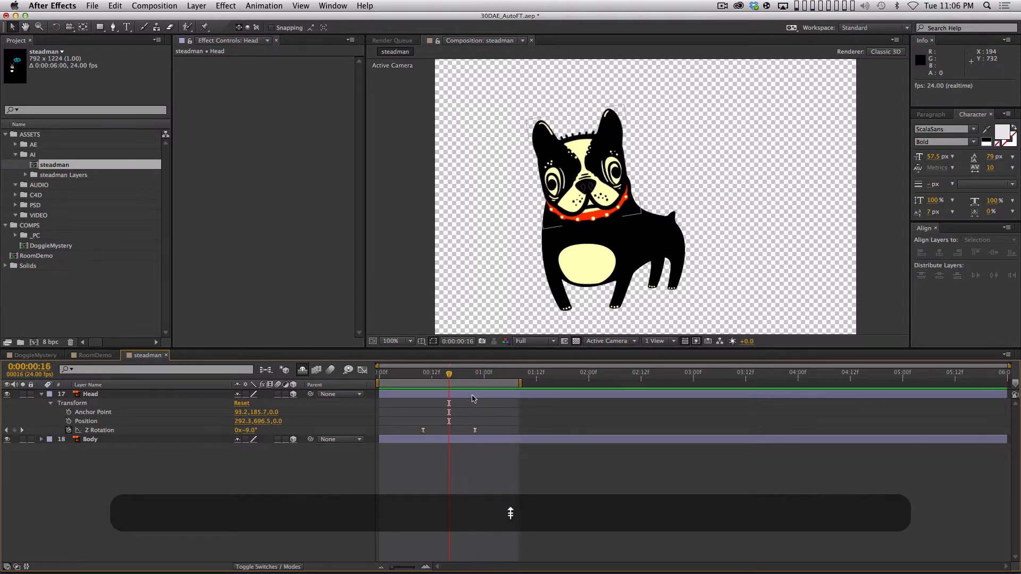
key("space")
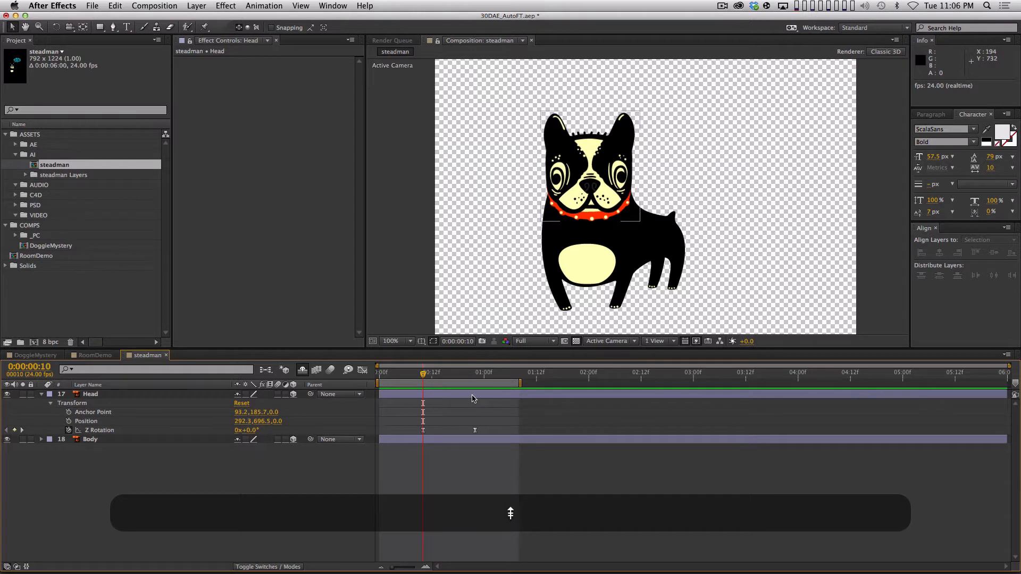
- Add a Head Z Rotation keyframe of 1.5° at 0:00:00:08 as a counter-tilt before the main tilt
key("Page_Up")
key("Page_Up")
key("Page_Up")
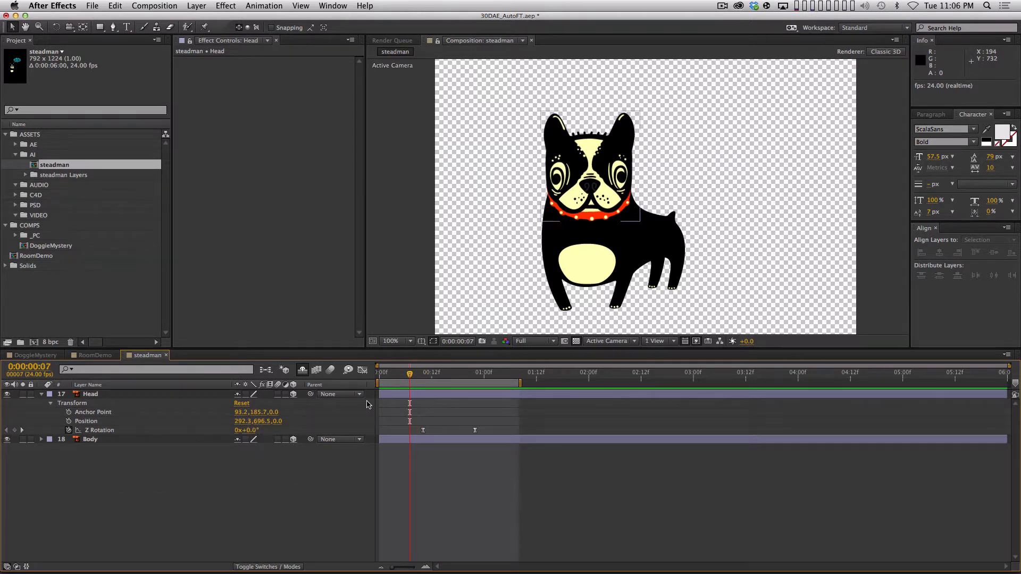
key("space")
key("space")
left_click(427, 377, "shift")
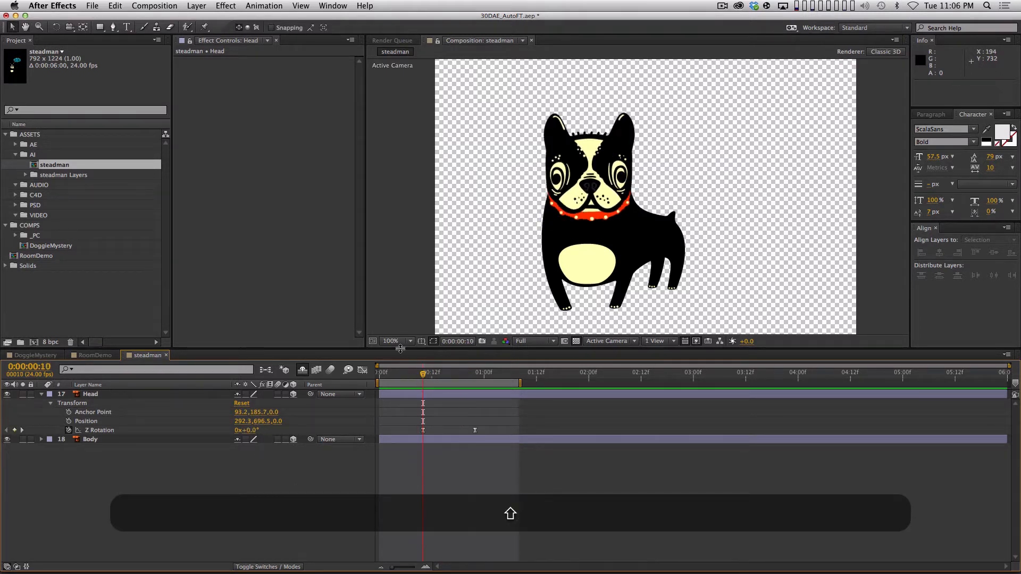
key("Page_Up")
key("Page_Up")
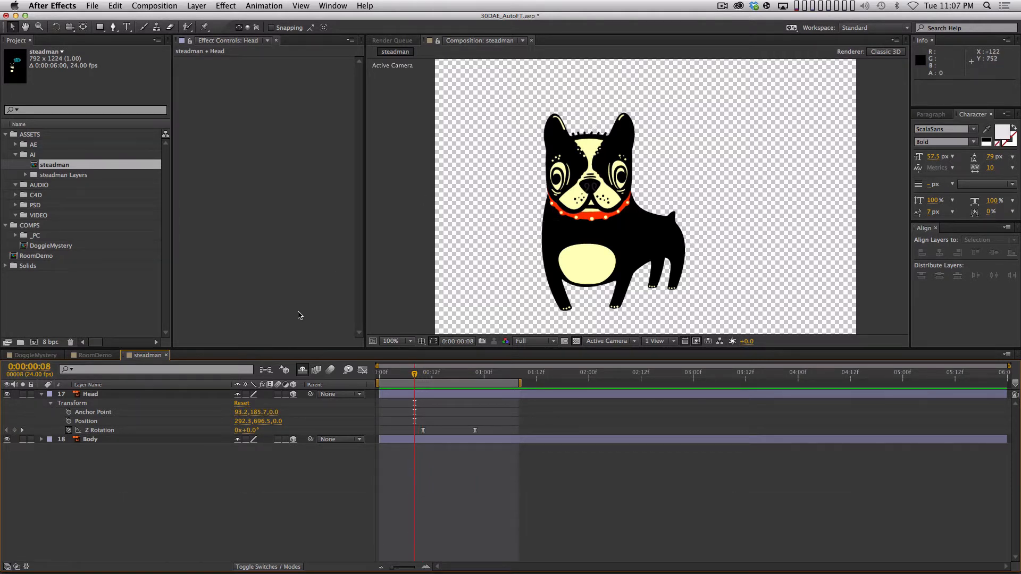
key("super")
left_click_drag(253, 429, 259, 430)
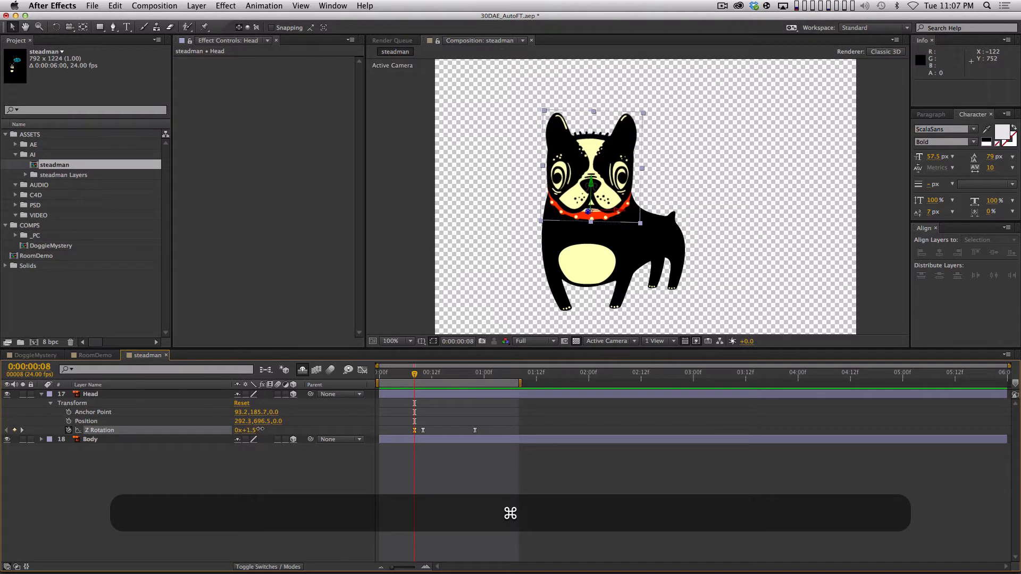
- RAM preview the counter-tilt and delete the Head's Z Rotation keyframe at 0:00:00:08
left_click(279, 393, "super")
key("super+0")
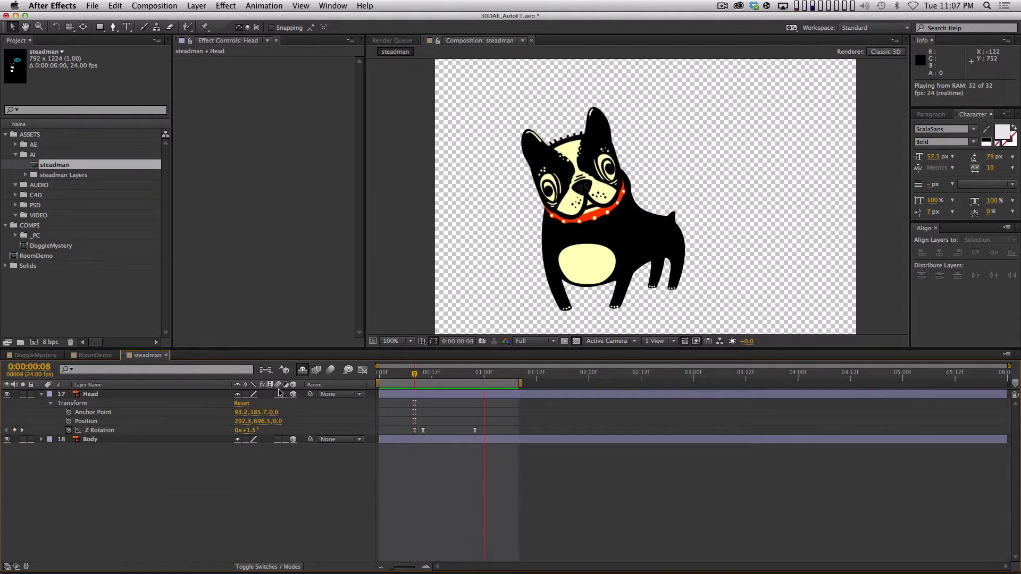
key("shift")
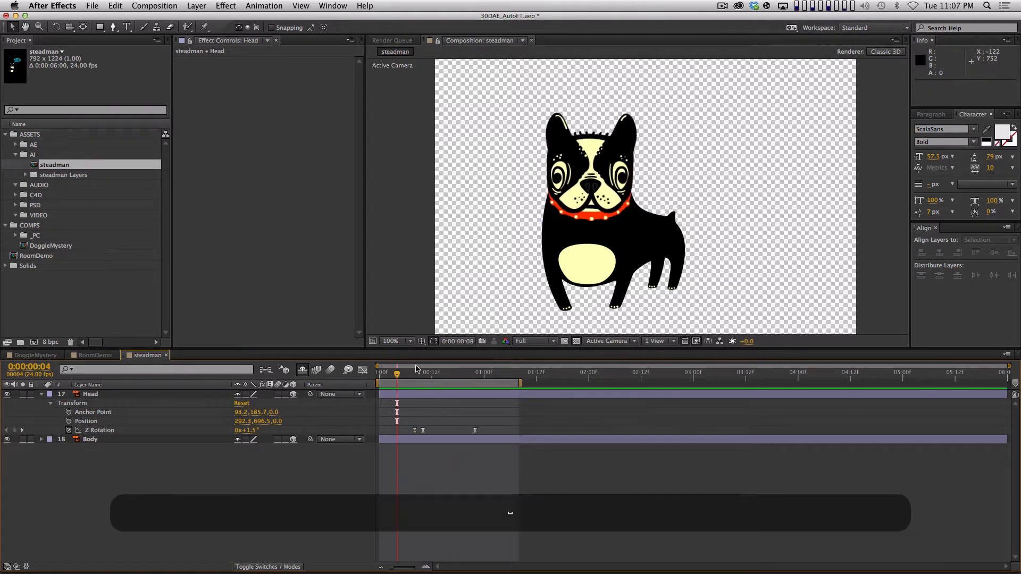
left_click_drag(416, 371, 423, 378)
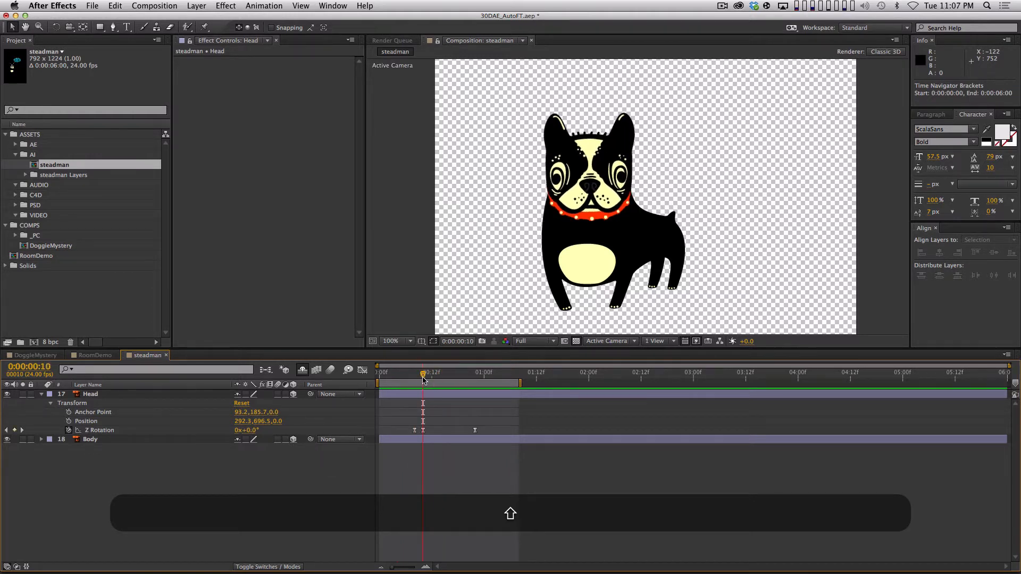
left_click(415, 431, "shift")
key("BackSpace")
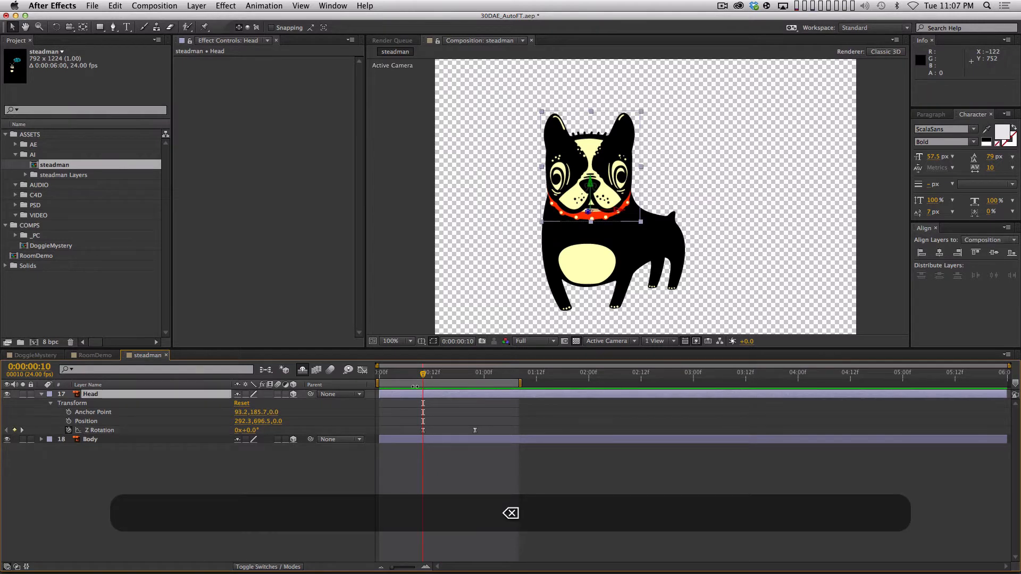
- Copy the Head's 0° Z Rotation keyframe from 0:00:00:10 and paste it at 0:00:00:08
key("Page_Down")
key("Page_Down")
key("Page_Up")
key("Page_Up")
key("Page_Up")
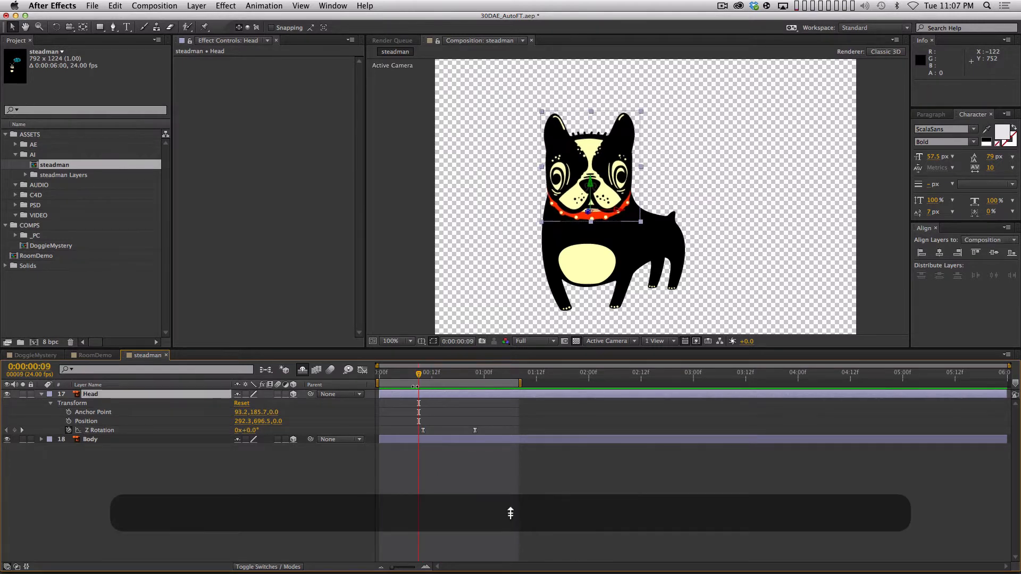
left_click_drag(426, 448, 413, 417)
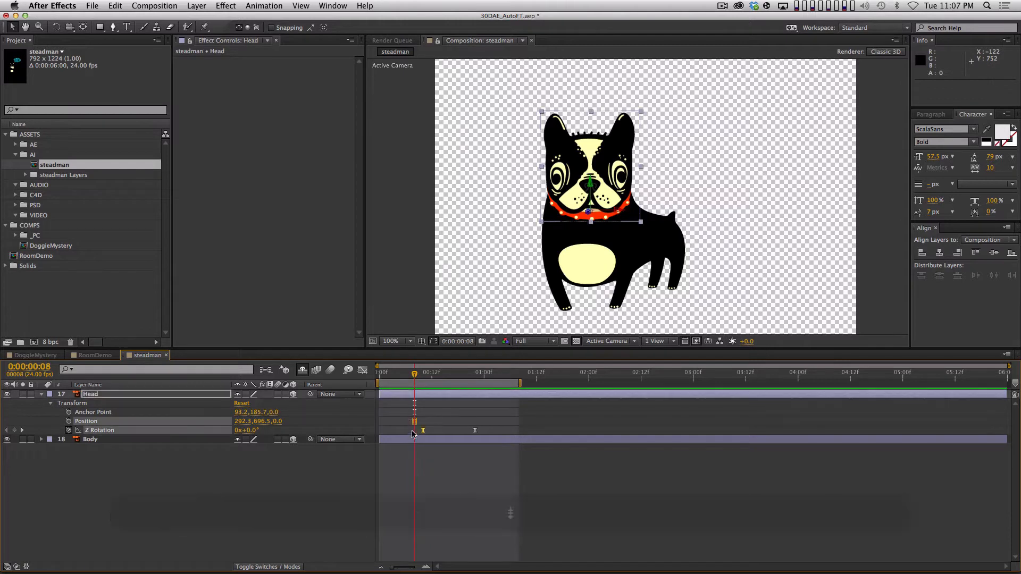
key("super+c")
key("super+v")
left_click(410, 486)
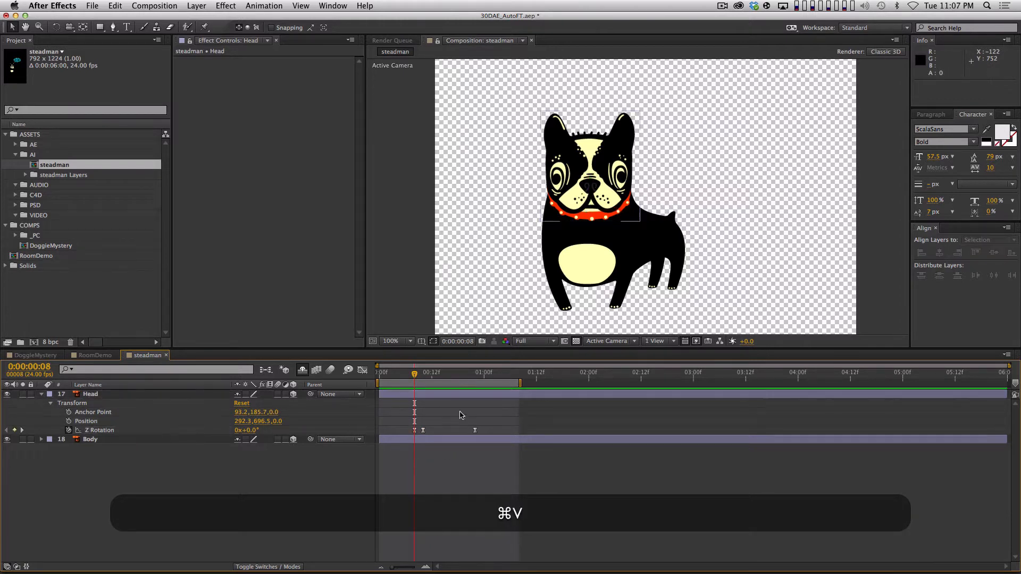
- Set the Head's Z Rotation keyframe at 0:00:00:10 to 2.3° and RAM preview the anticipation move
left_click(428, 379, "shift")
left_click_drag(248, 429, 273, 467)
key("super+0")
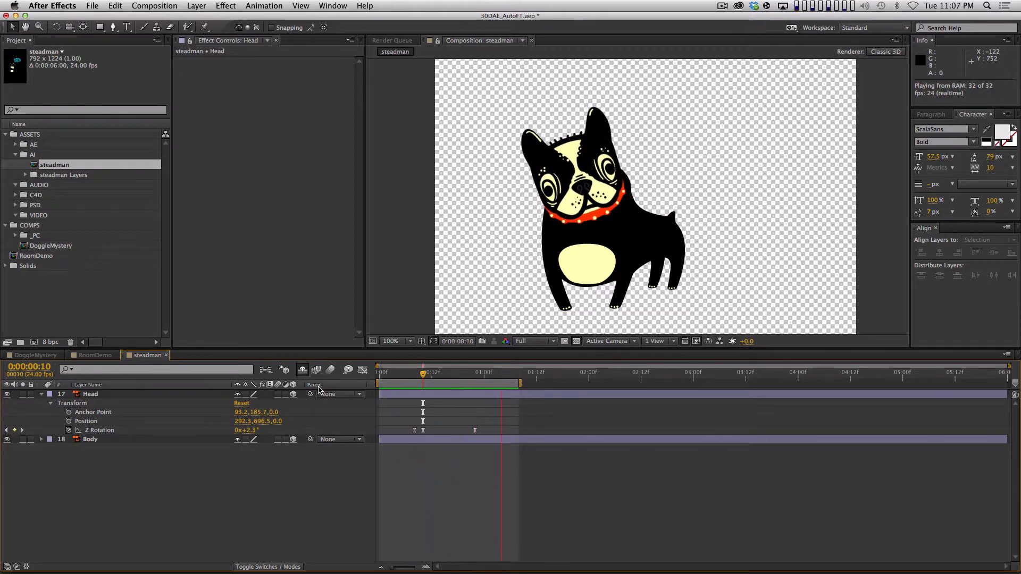
key("space")
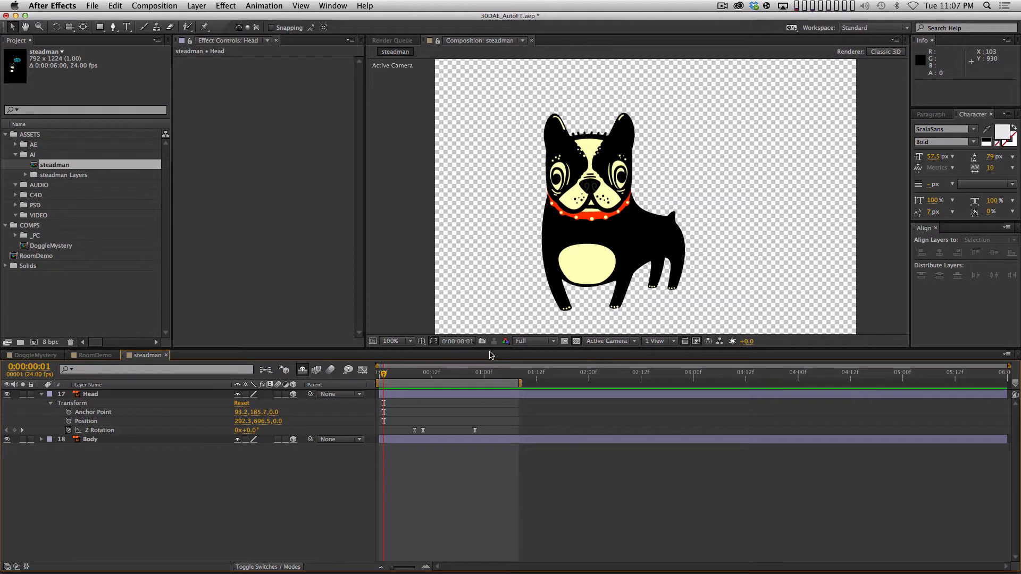
- Shift the Head's 2.3° Z Rotation keyframe to 0:00:00:11 and RAM preview the retimed movement
left_click_drag(419, 430, 427, 430)
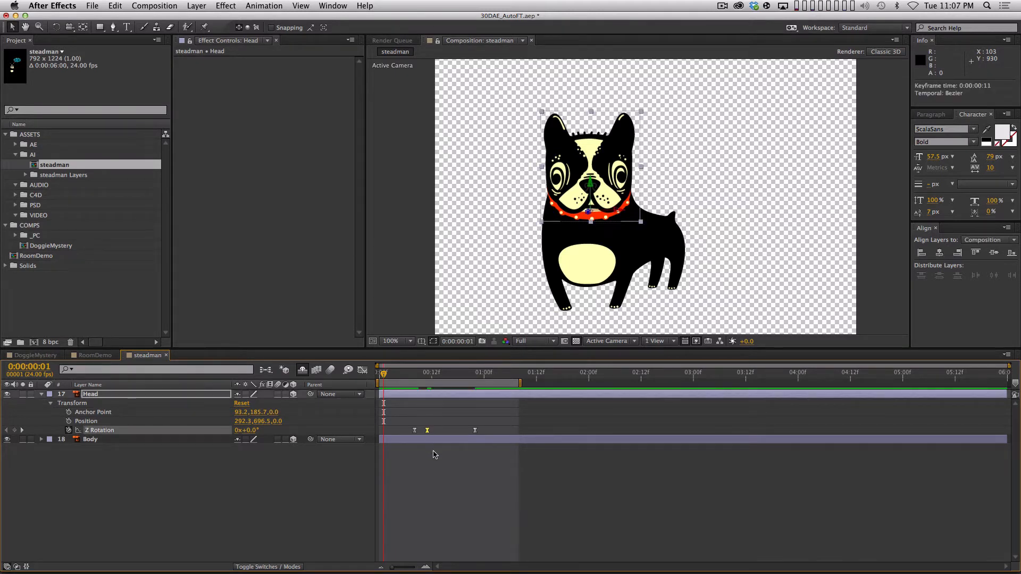
key("KP_0")
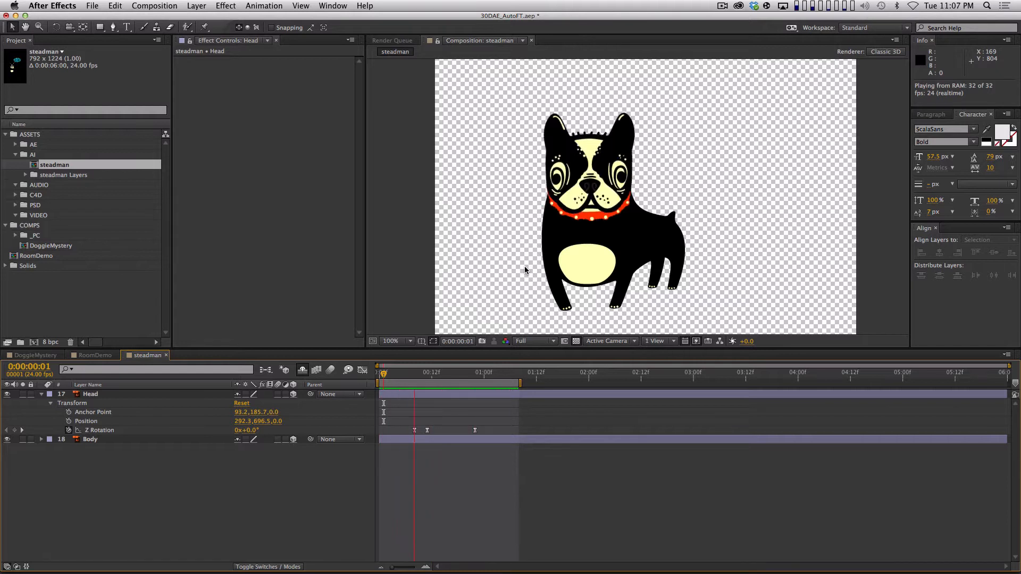
key("space")
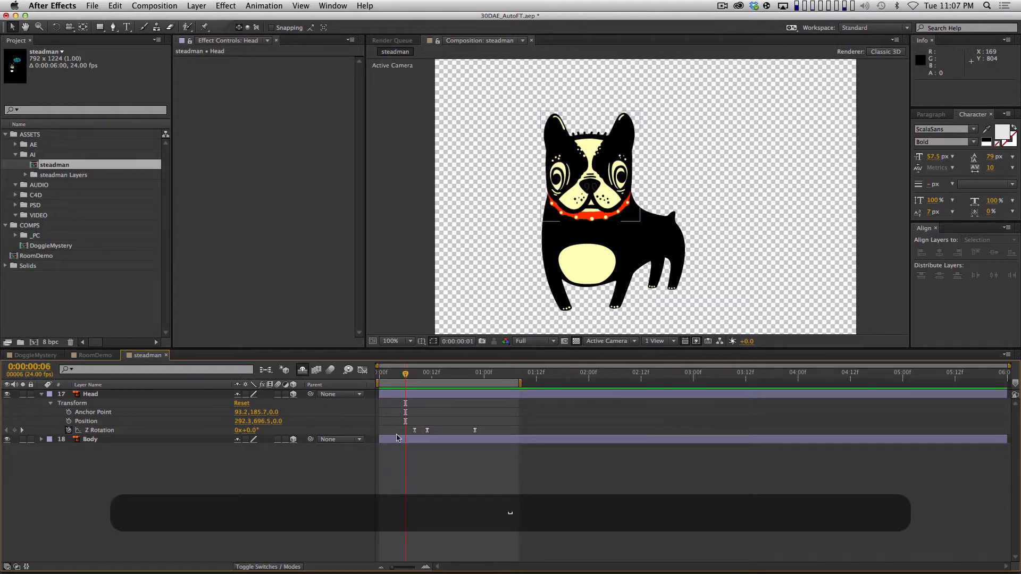
- Set Head Z Rotation keyframes of -20.2° at 0:00:00:22 and -16.2° at 0:00:01:01, and RAM preview the overshoot
left_click_drag(410, 374, 474, 387)
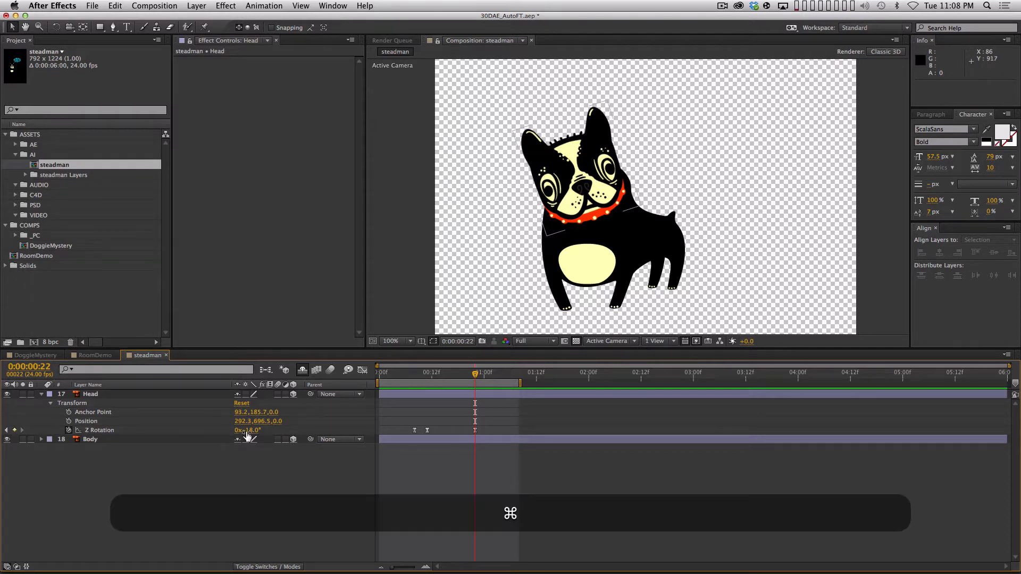
left_click_drag(253, 430, 218, 421)
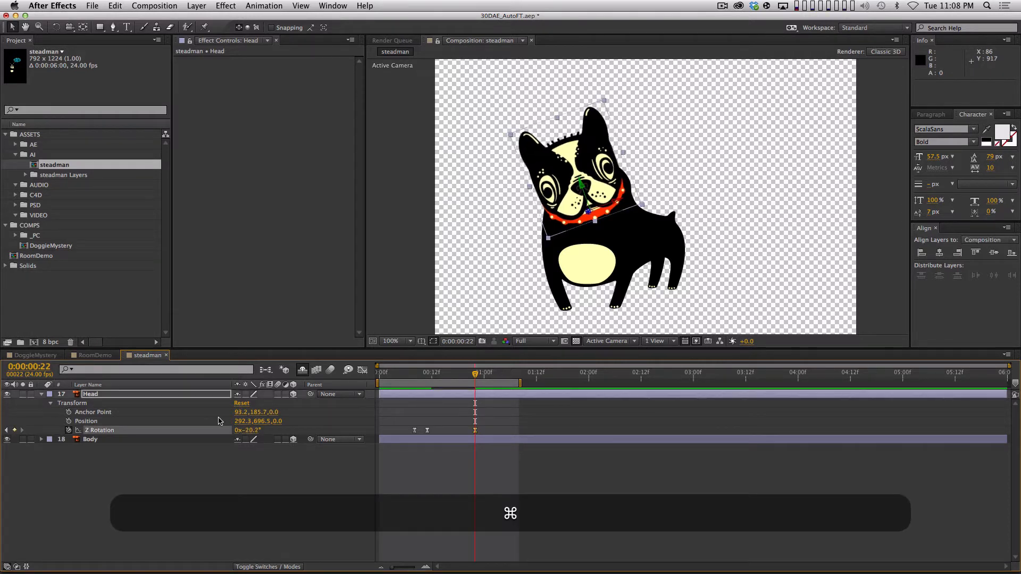
key("Page_Down")
key("Page_Down")
key("Page_Down")
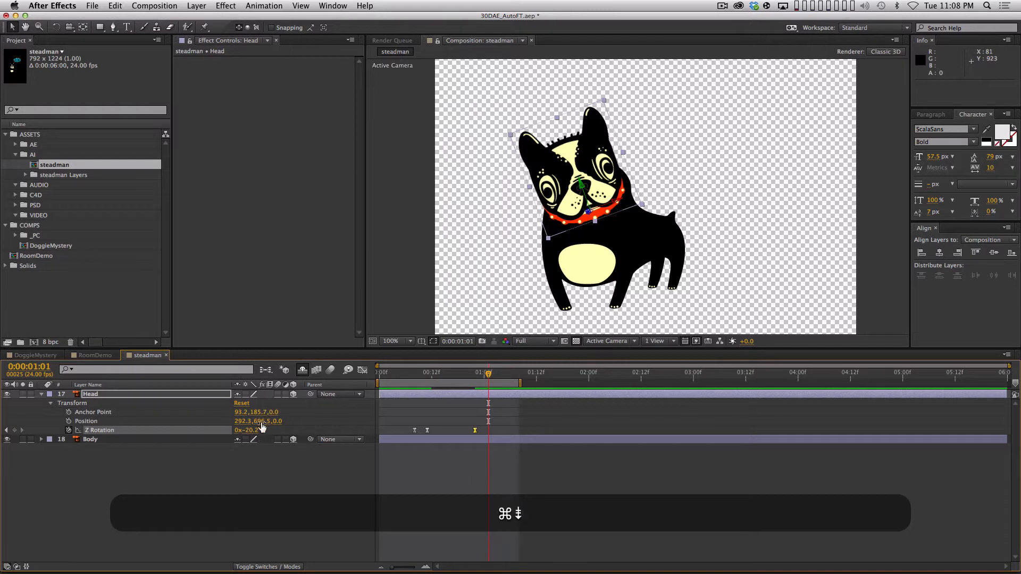
left_click_drag(252, 430, 274, 430)
key("KP_0")
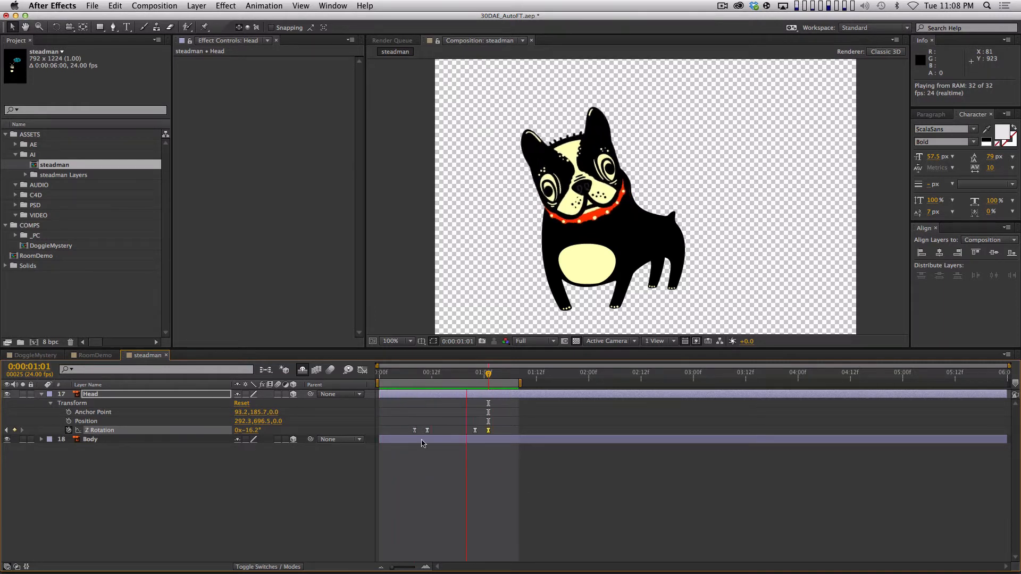
key("space")
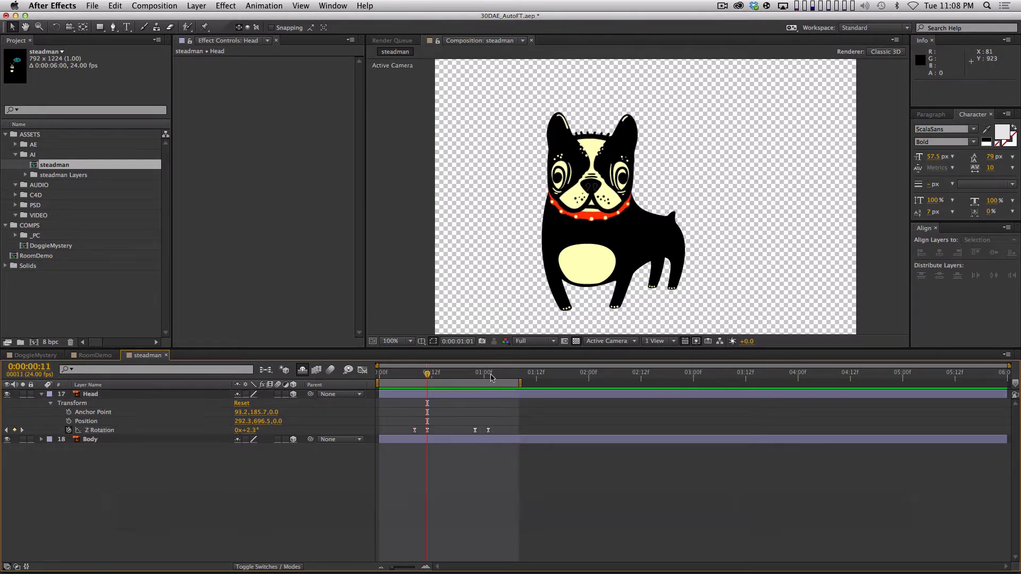
- Lengthen the easing handles between the Head's 2.3° and -20.2° Z Rotation keyframes in the value graph
key("KP_0")
key("space")
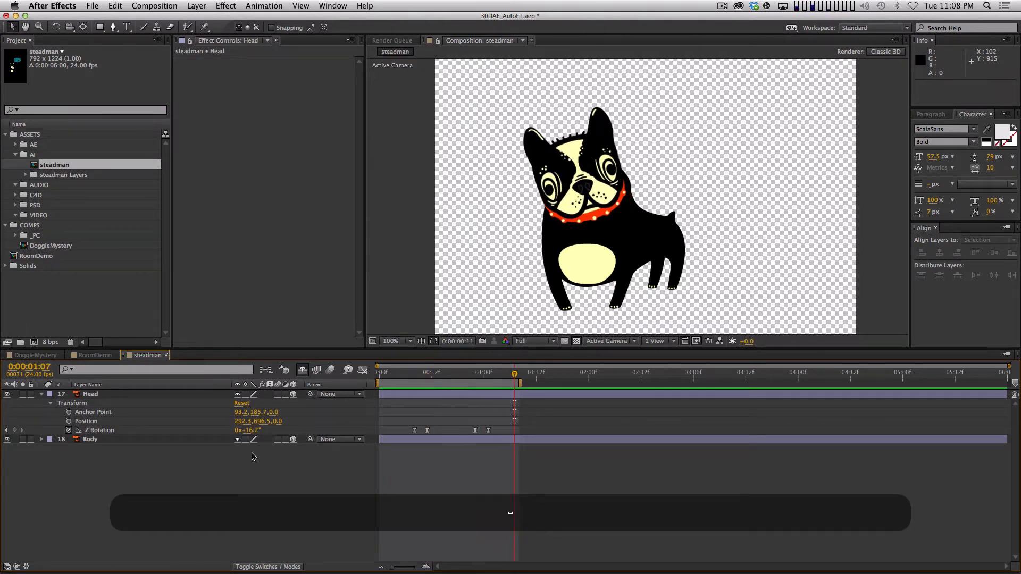
left_click(202, 428)
left_click(363, 370)
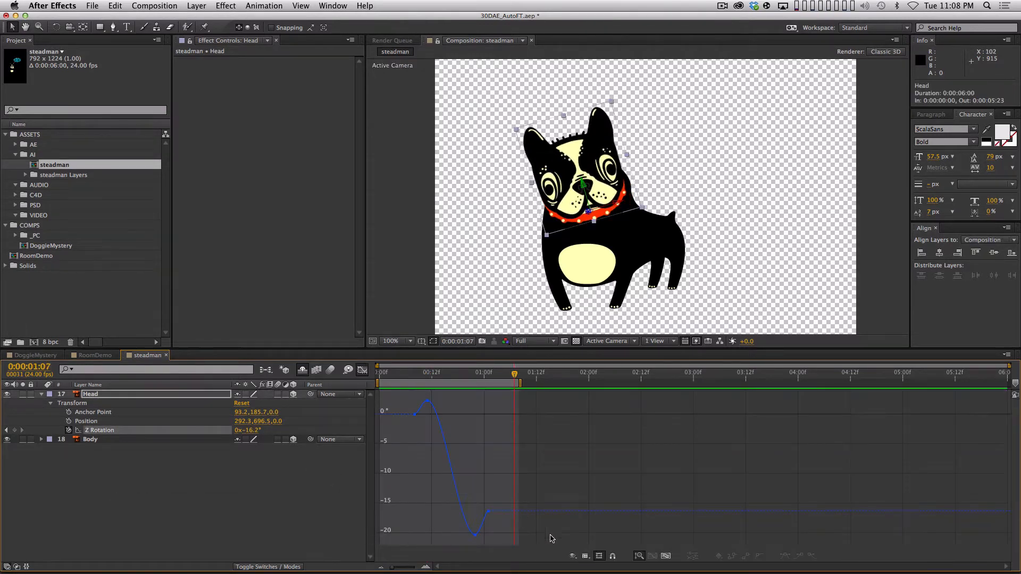
left_click(663, 556)
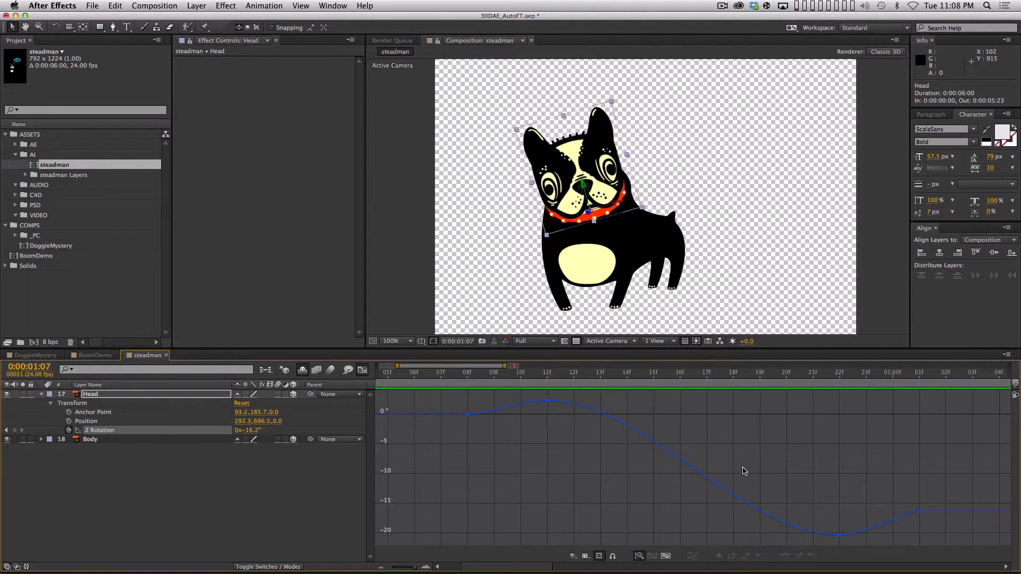
key("minus")
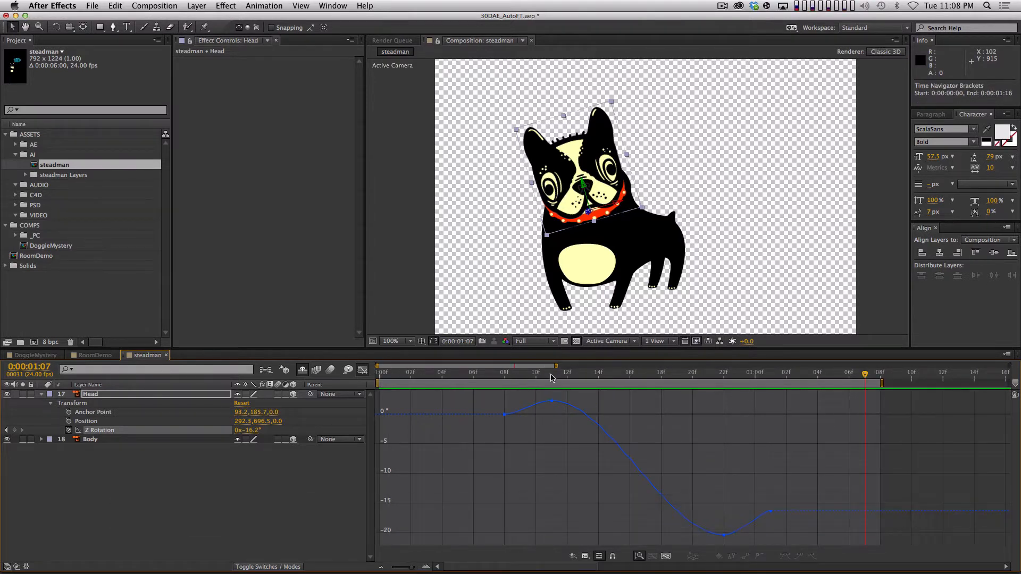
left_click_drag(743, 517, 641, 516)
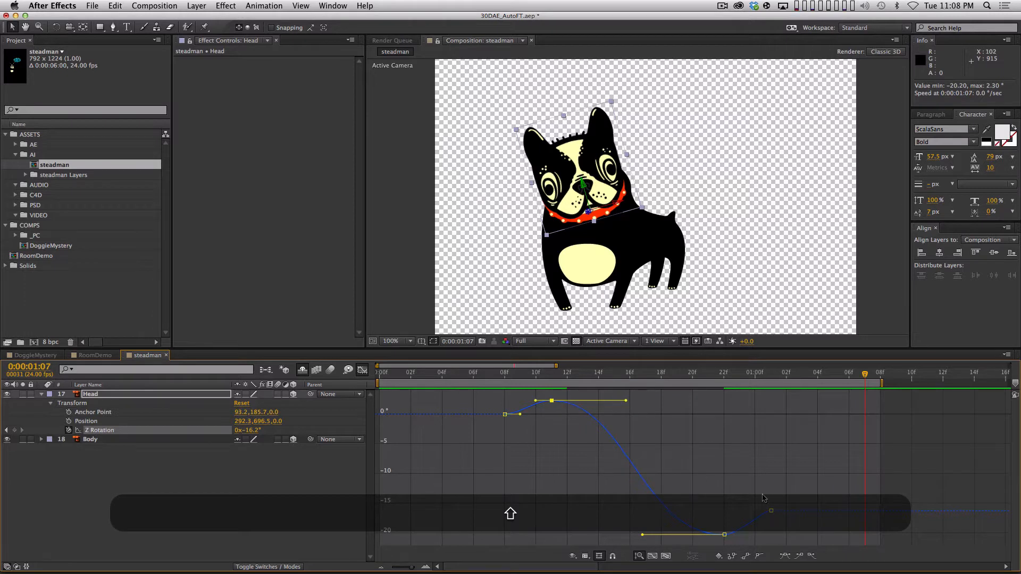
- Move the Head's last Z Rotation keyframe to 0:00:01:03 and RAM preview the slower settle
left_click_drag(771, 511, 802, 511)
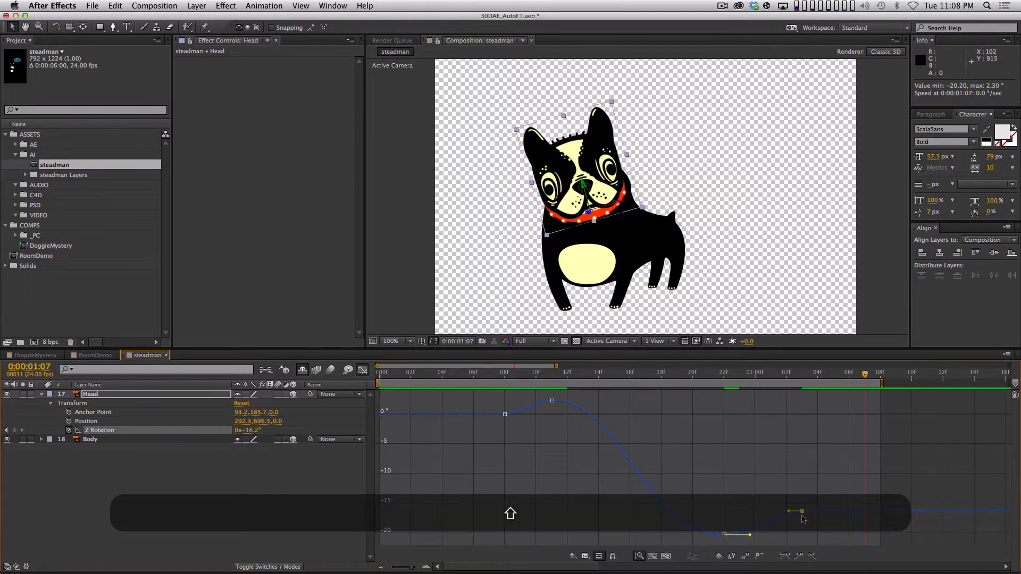
left_click(504, 414)
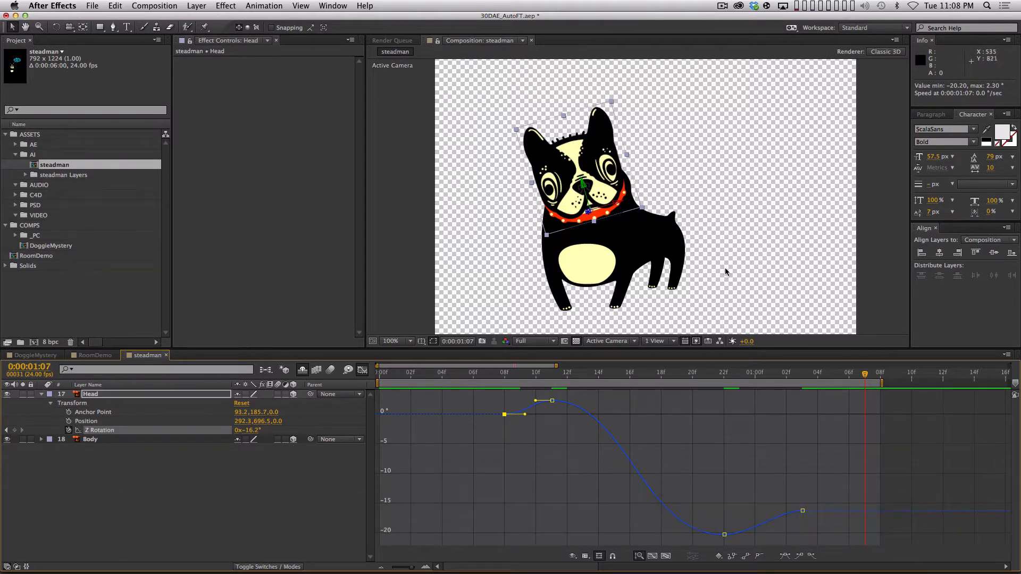
key("KP_0")
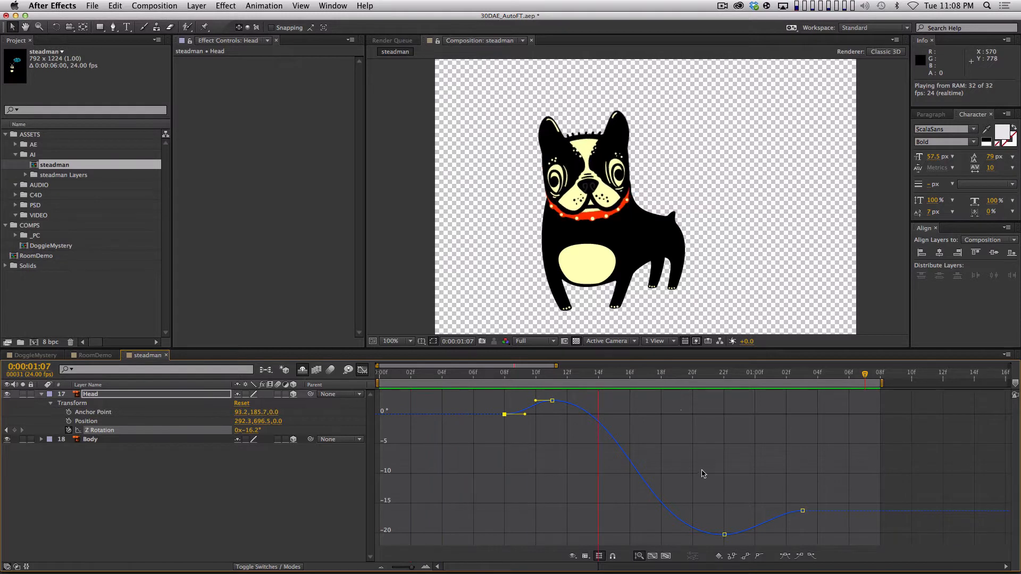
- Extend the end of the work area to about 0:00:01:12 and RAM preview the head tilt with the longer hold
left_click_drag(880, 384, 944, 384)
key("KP_0")
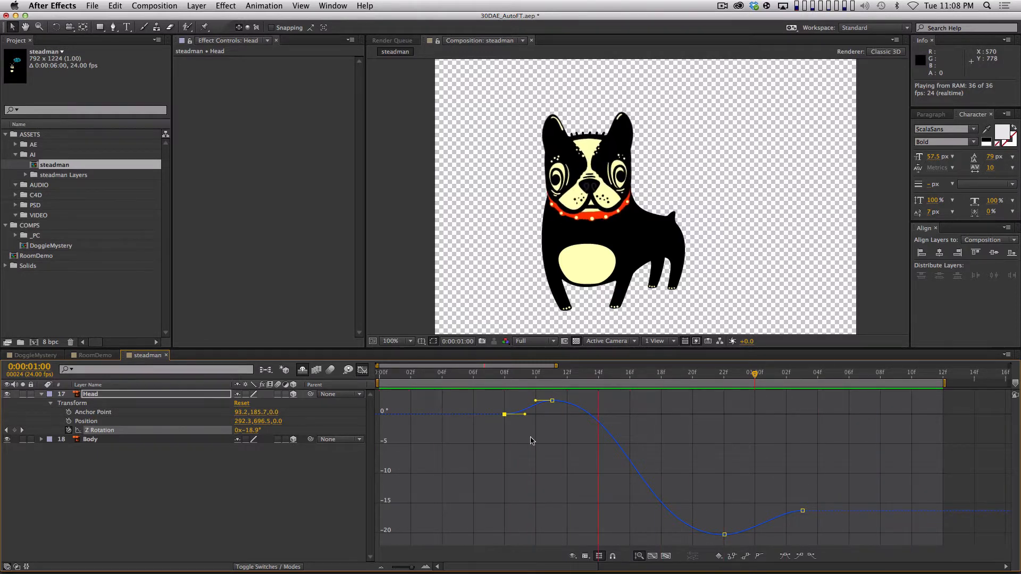
key("space")
key("space")
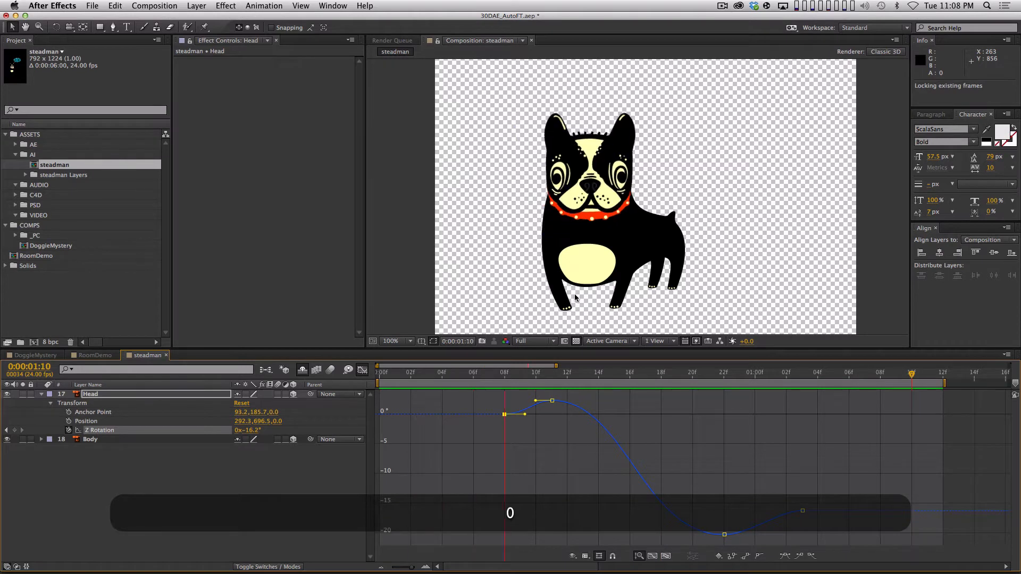
key("space")
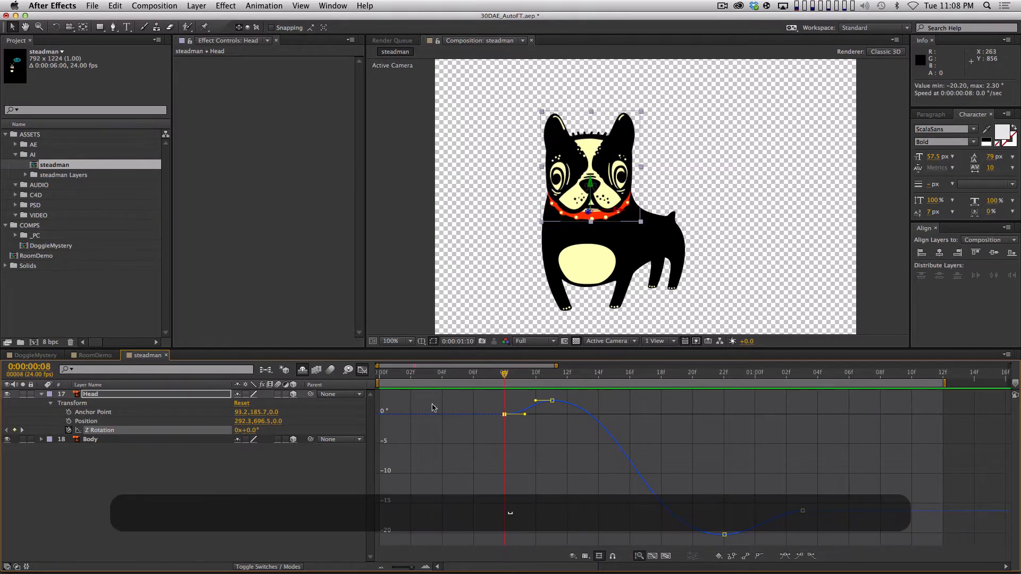
- Move the Head's first Z Rotation keyframe to 0:00:00:09 and the last one to 0:00:01:01
key("shift+F3")
left_click(536, 482)
left_click(505, 430)
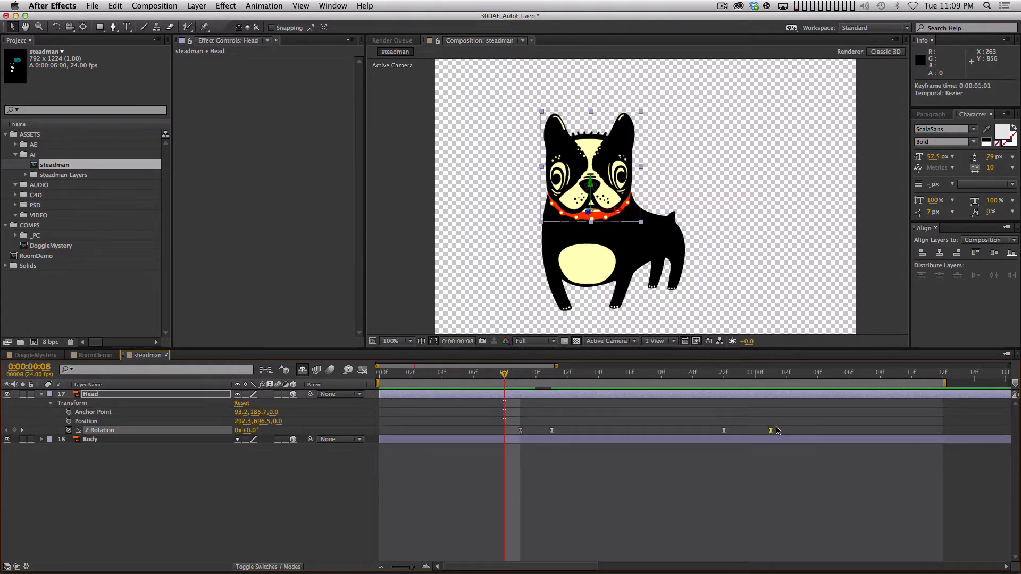
- Stretch the graph handles between the Head's 2.3° and -20.2° keyframes until they overlap in time, and RAM preview the snappier tilt
left_click(147, 430)
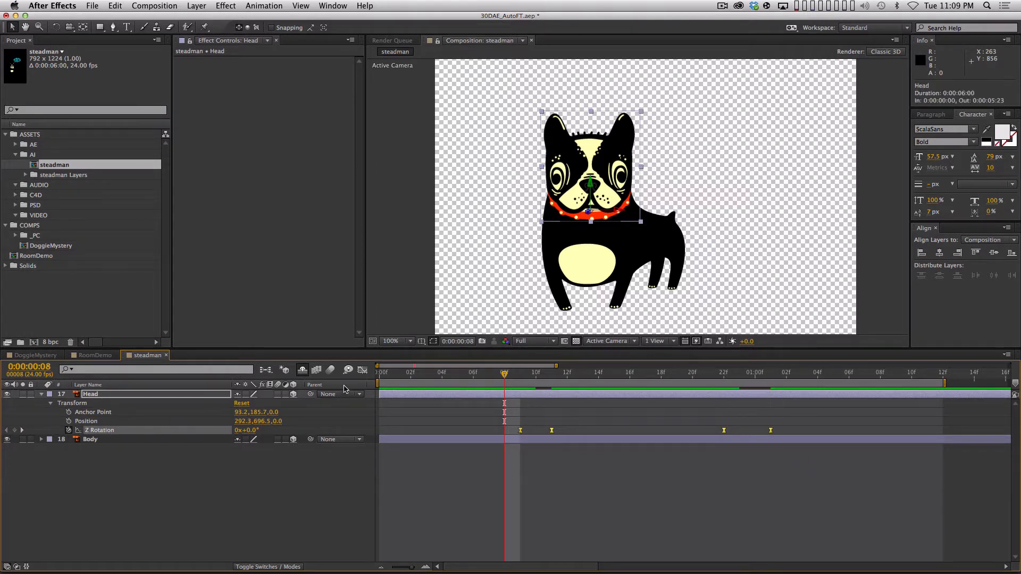
left_click(362, 371)
left_click_drag(719, 521, 734, 543)
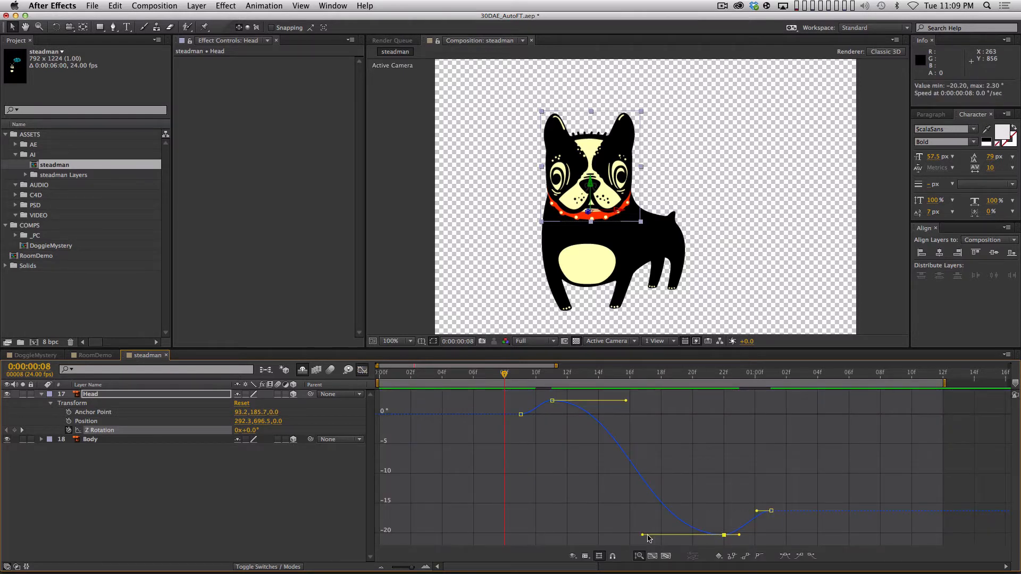
left_click_drag(645, 535, 627, 533)
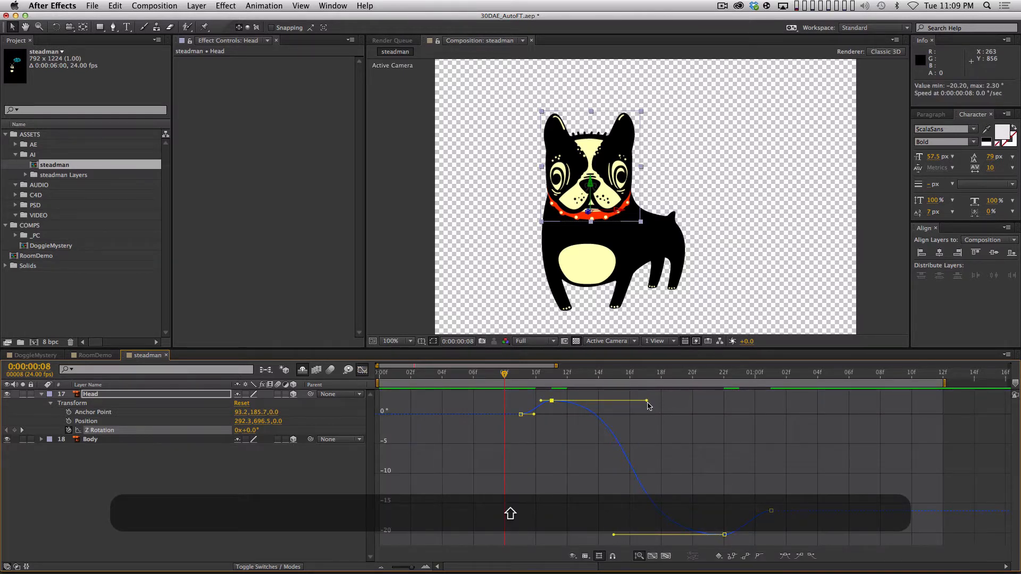
key("shift+KP_0")
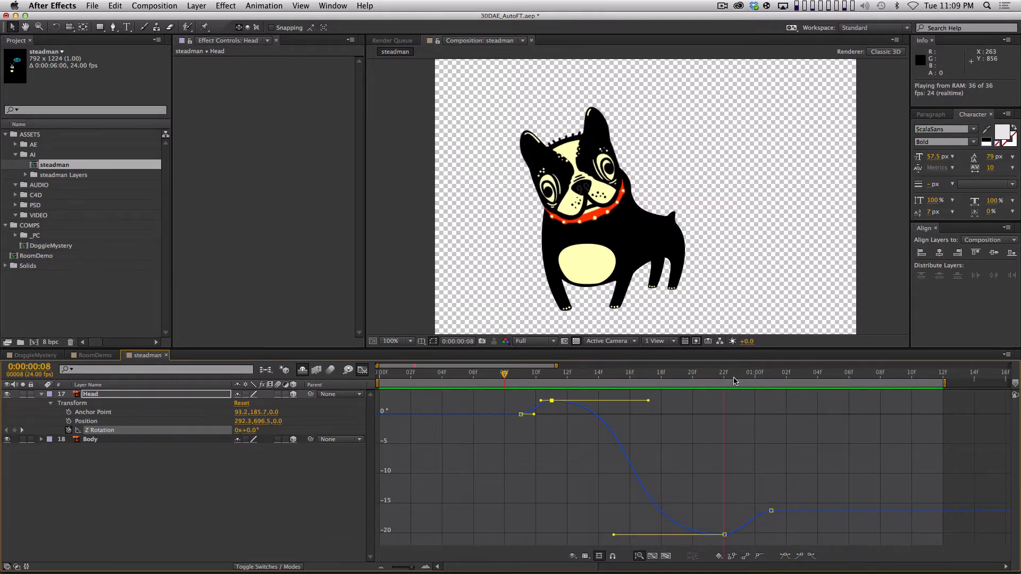
key("space")
- Shift the Head's final -16.2° Z Rotation keyframe to 0:00:01:02 and RAM preview the overshoot settling
left_click(772, 512)
left_click_drag(777, 518, 776, 496)
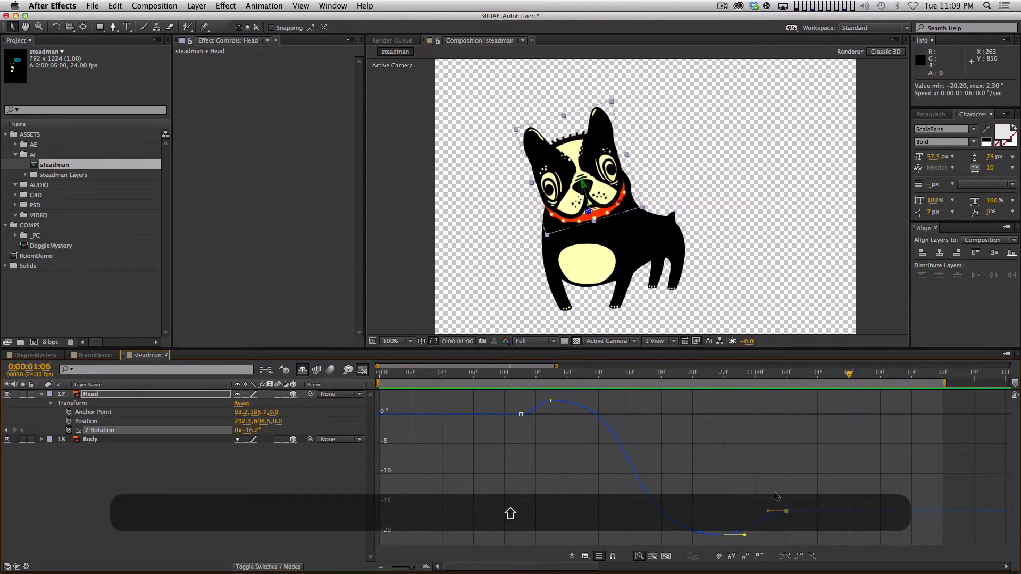
key("shift+KP_0")
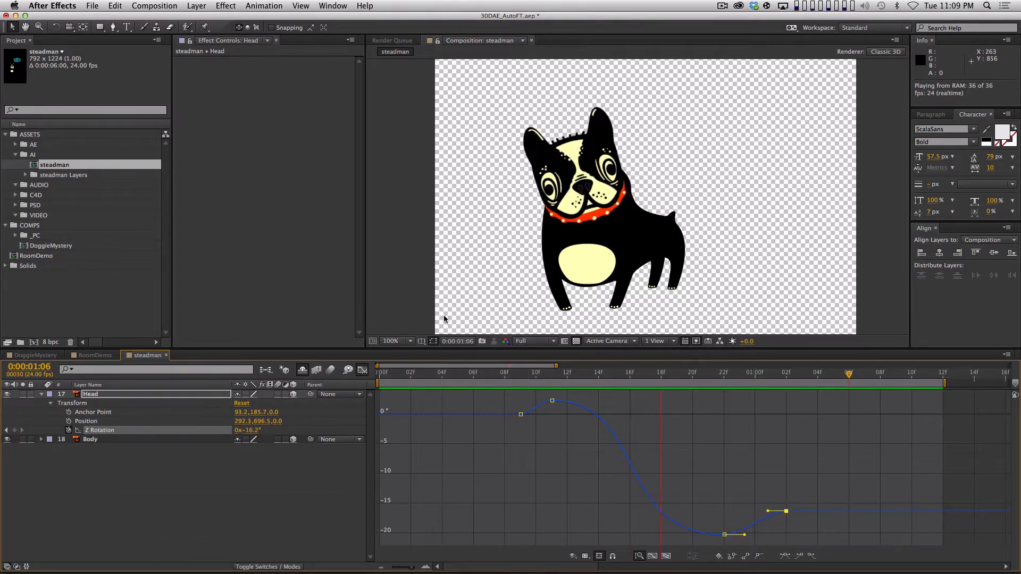
key("space")
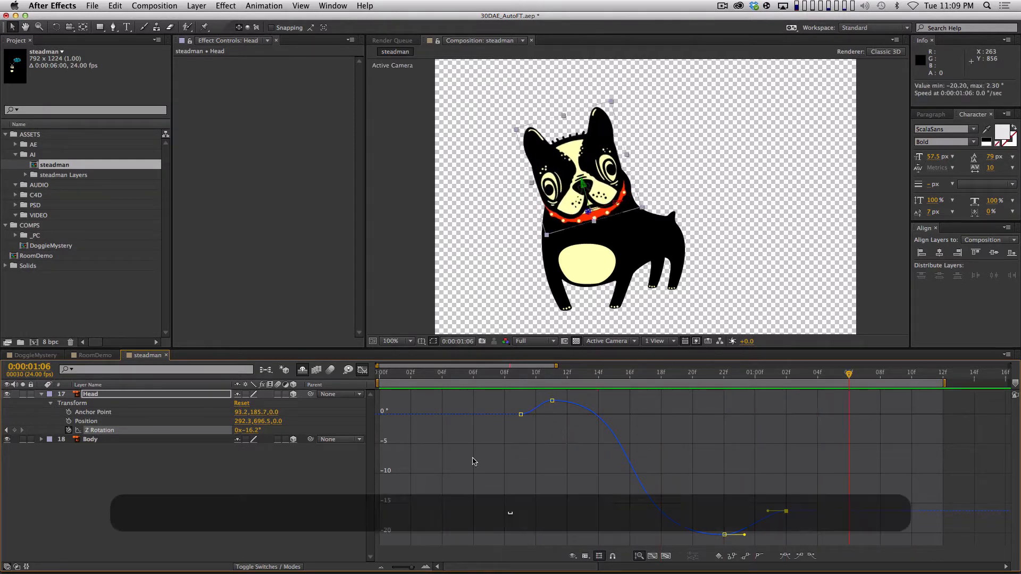
- Return the timeline to layer bars and replay the head tilt in RAM preview to judge its anticipation and overshoot
left_click(472, 459)
left_click(363, 370)
key("KP_0")
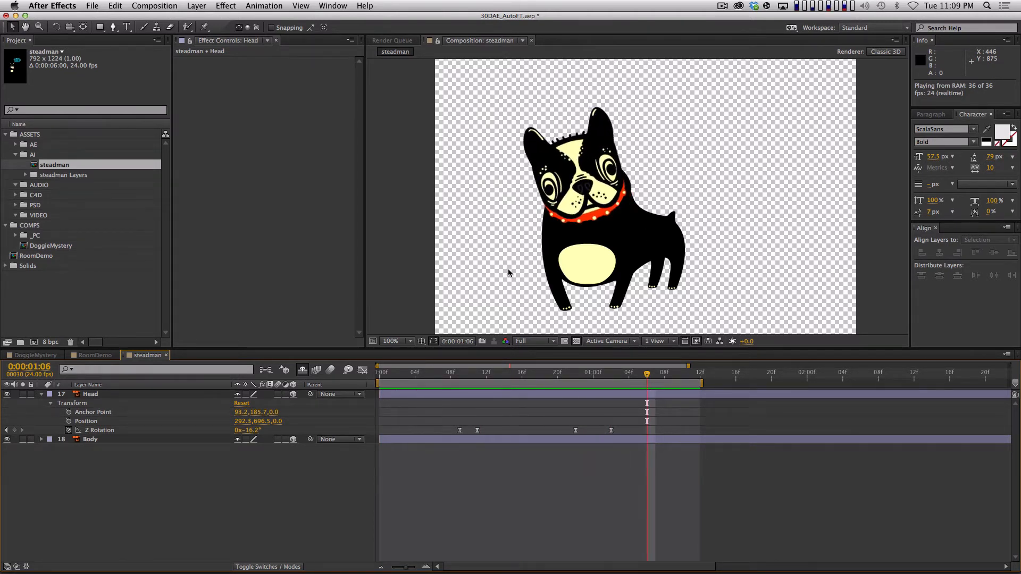
key("space")
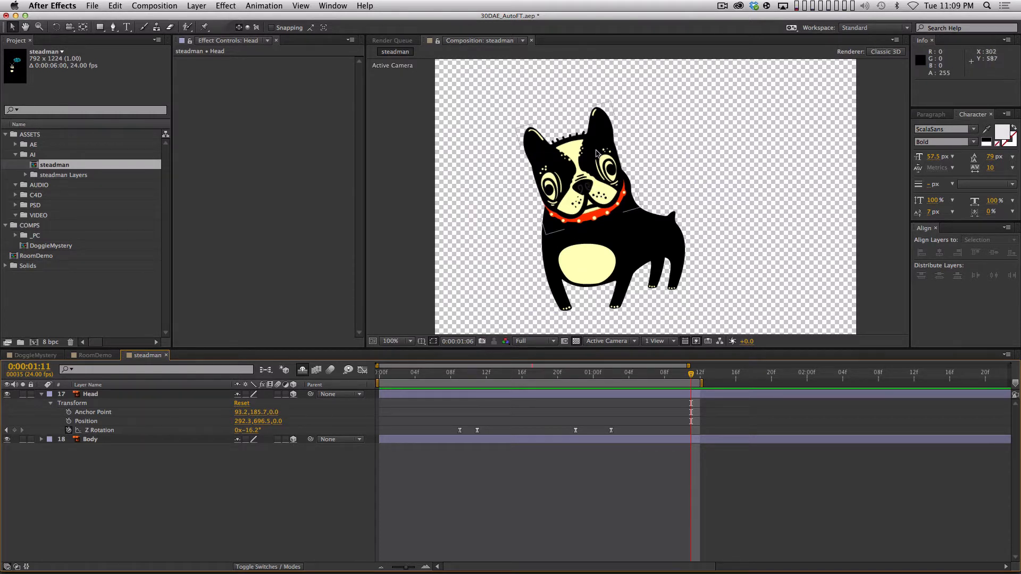
key("KP_0")
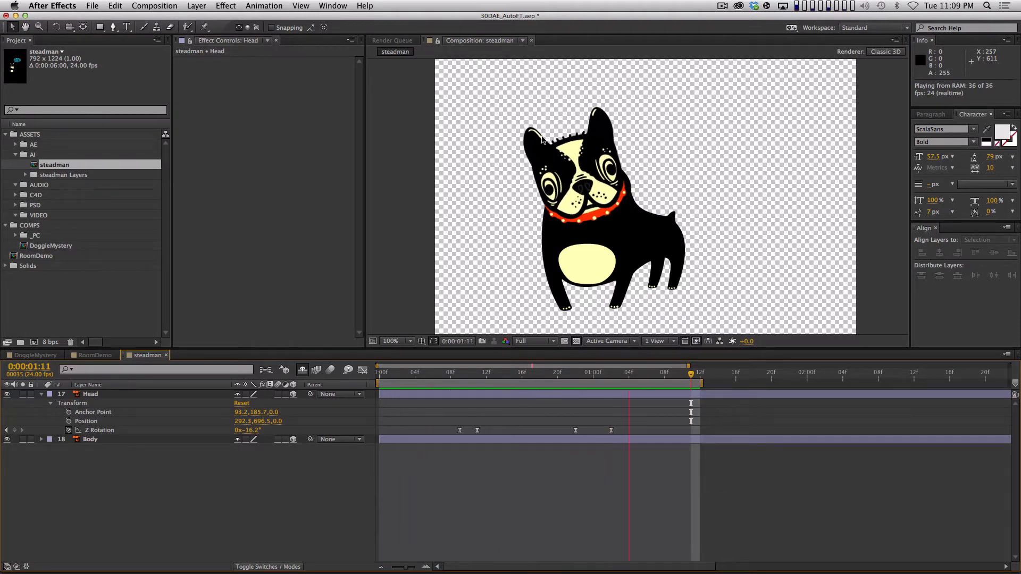
key("space")
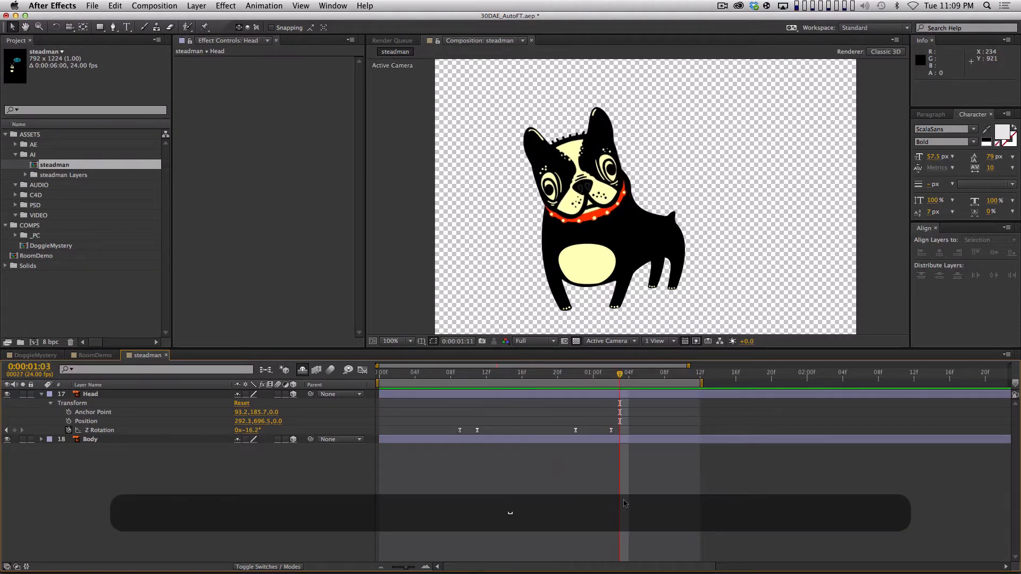
key("minus")
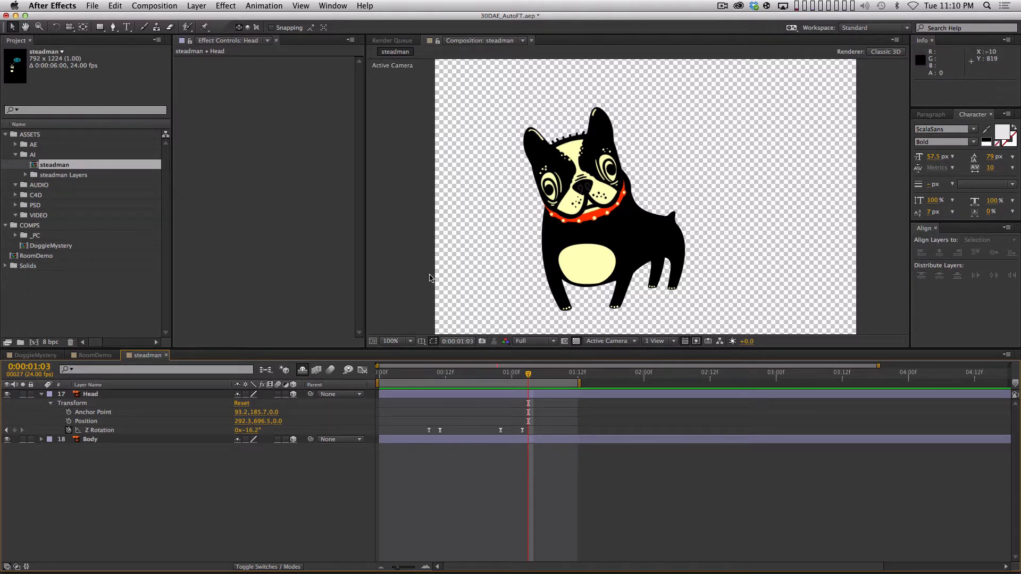
key("KP_0")
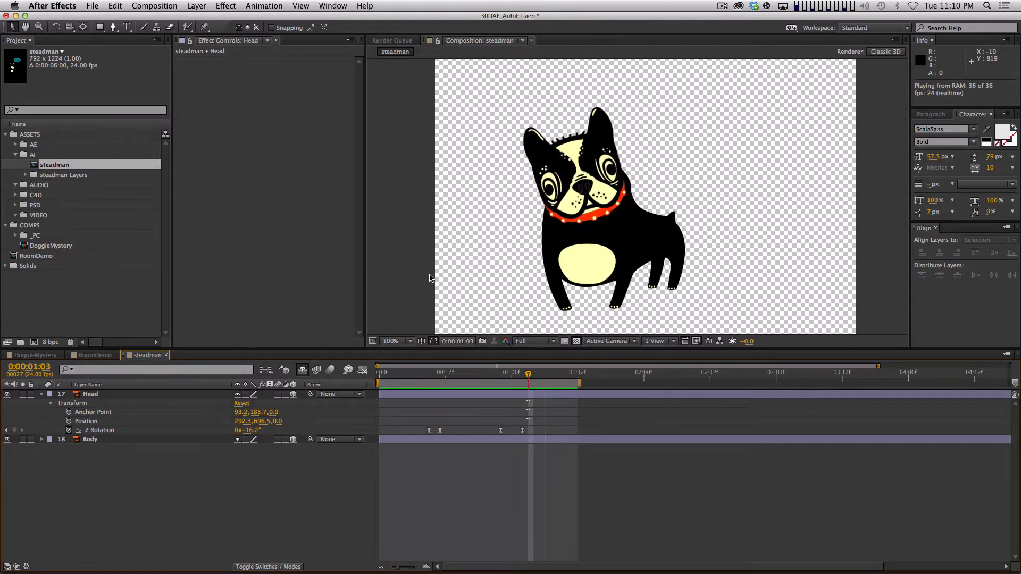
key("space")
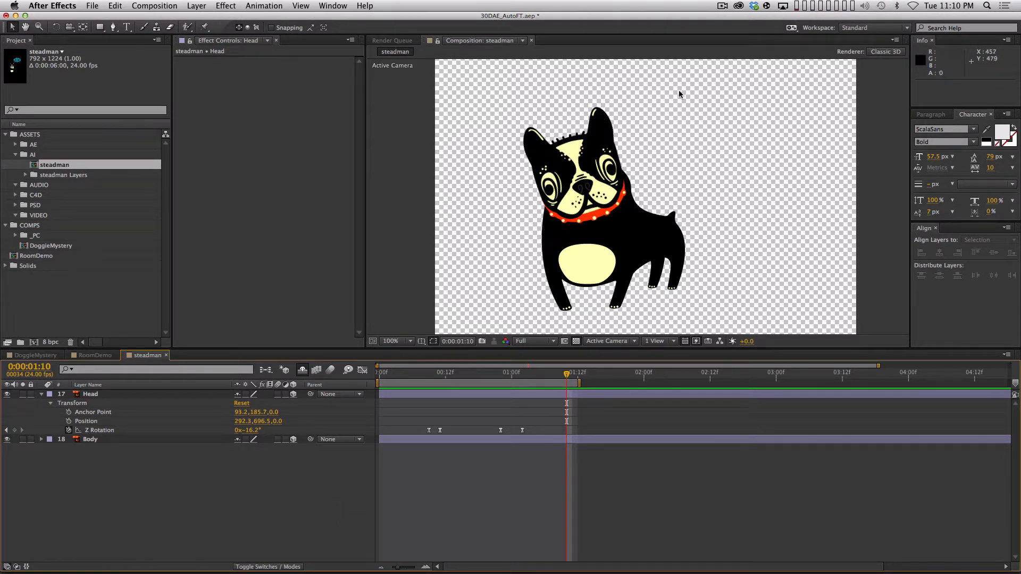
- Duplicate the Head layer at 0:00:00:00 and rename the copy Earl-L
left_click_drag(401, 375, 344, 349)
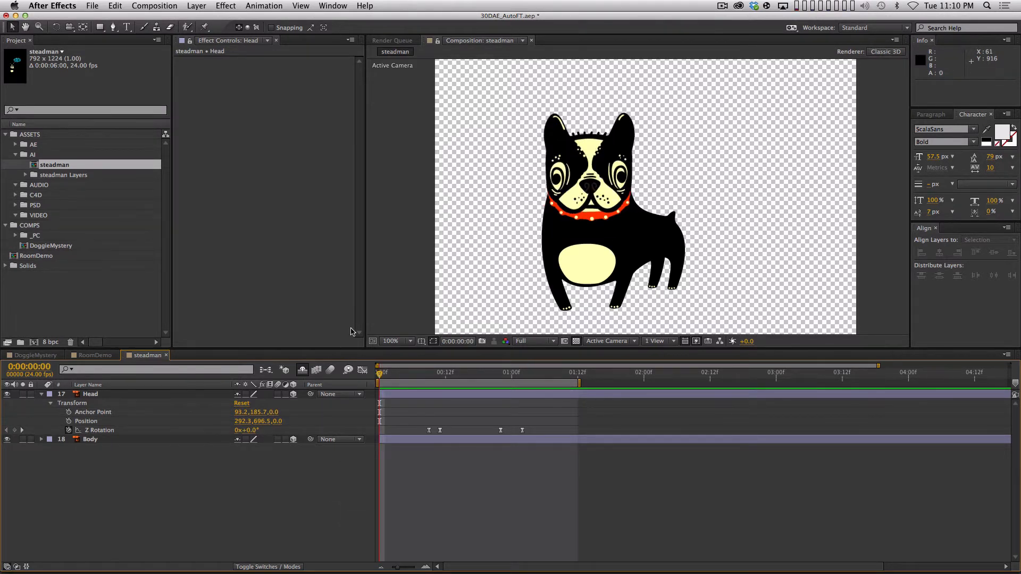
key("period")
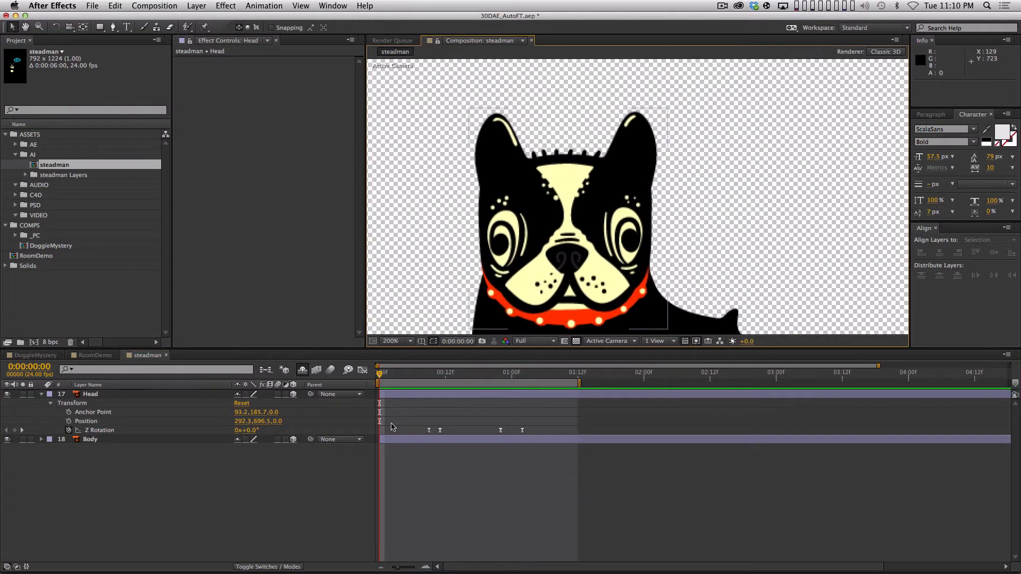
left_click(135, 394)
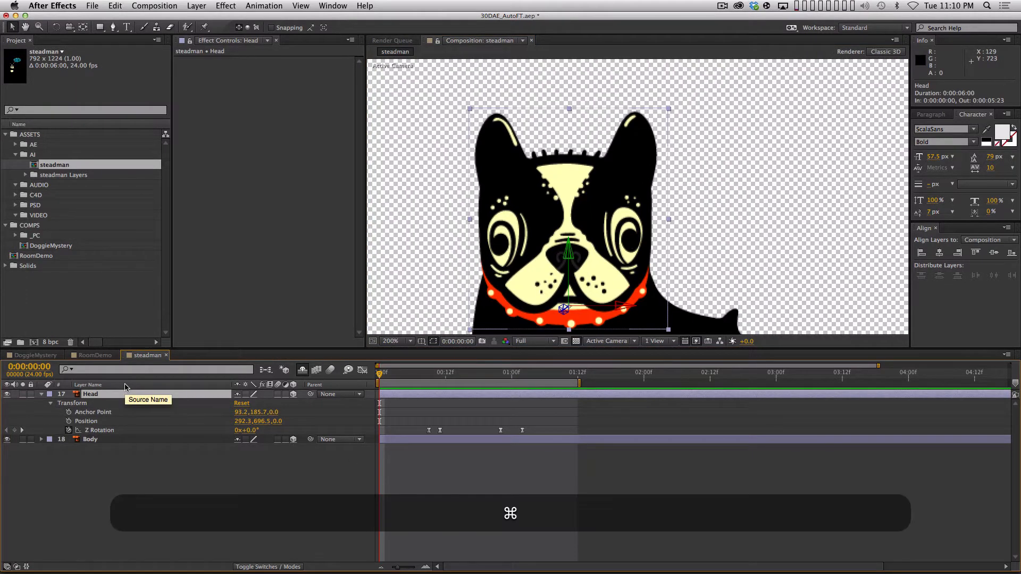
key("ctrl+d")
key("Return")
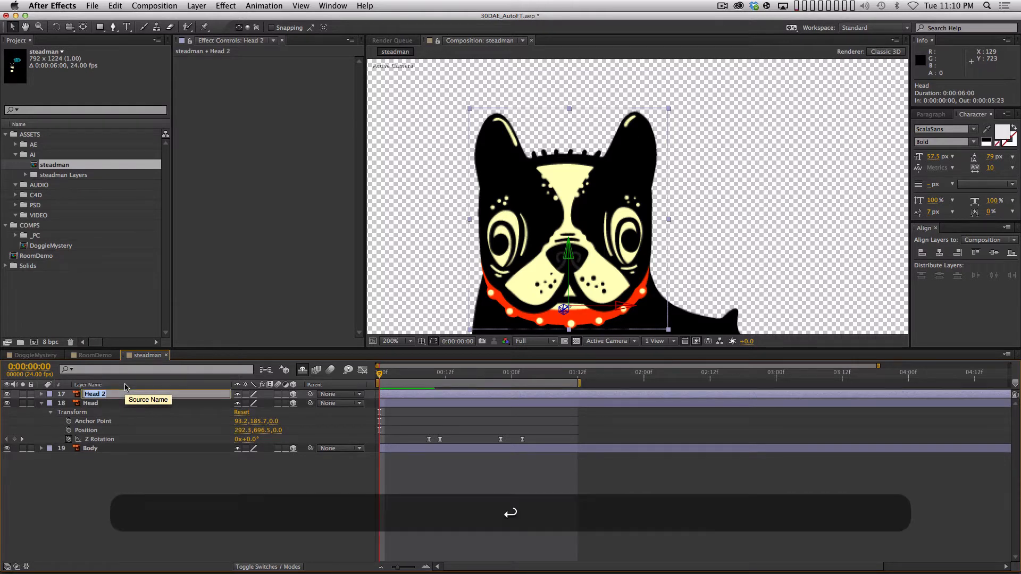
type("Earl-L")
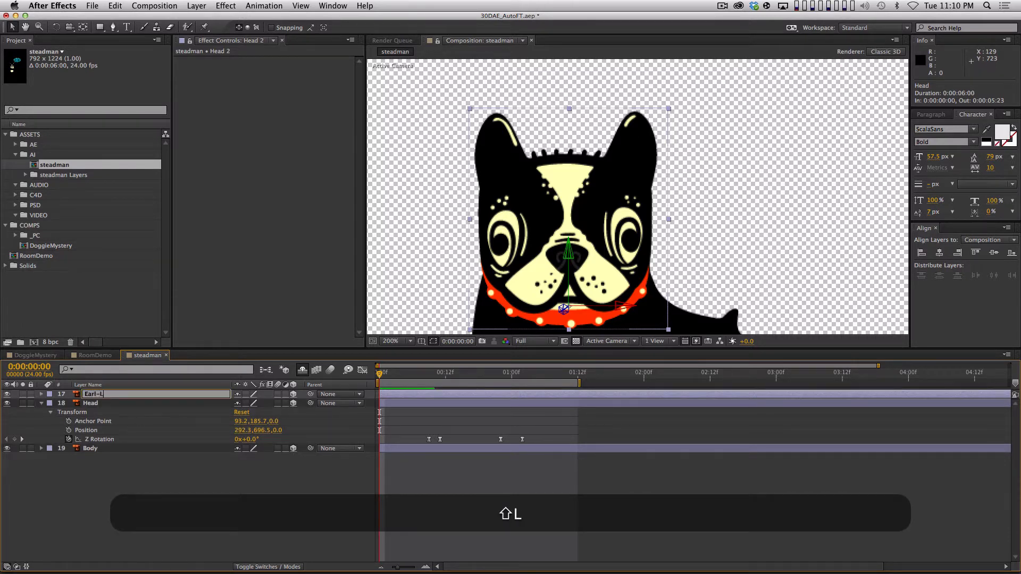
key("Return")
- Draw a closed Pen tool mask around the dog's left-hand ear on the Earl-L layer, curving along the ear's base
key("period")
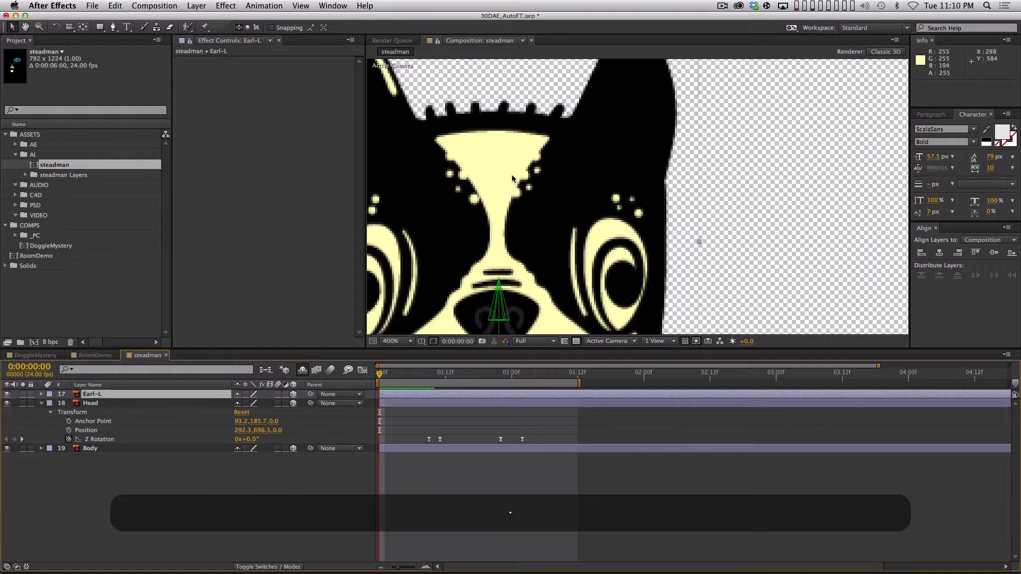
key("space")
left_click_drag(510, 193, 661, 251)
key("g")
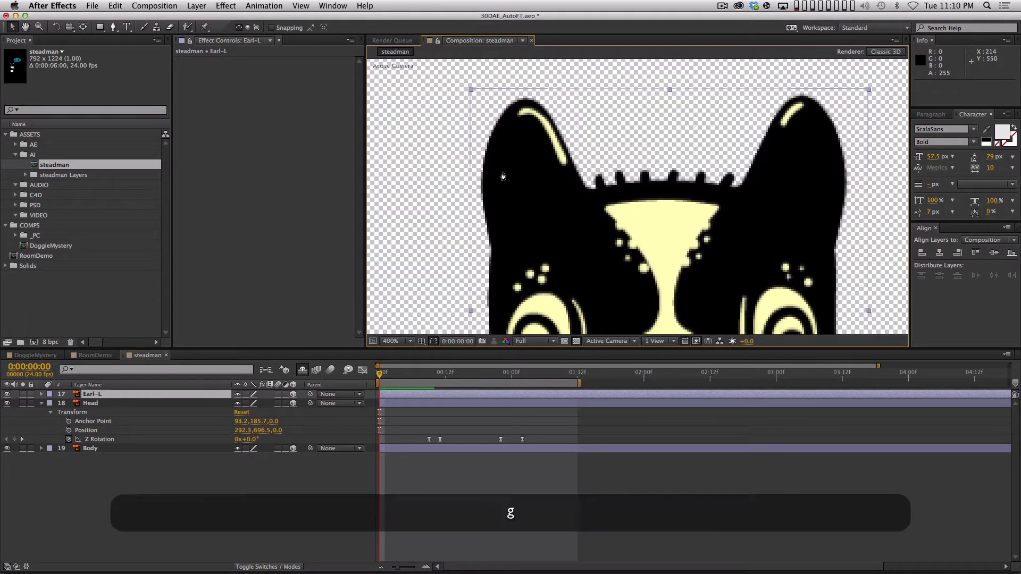
left_click(468, 240)
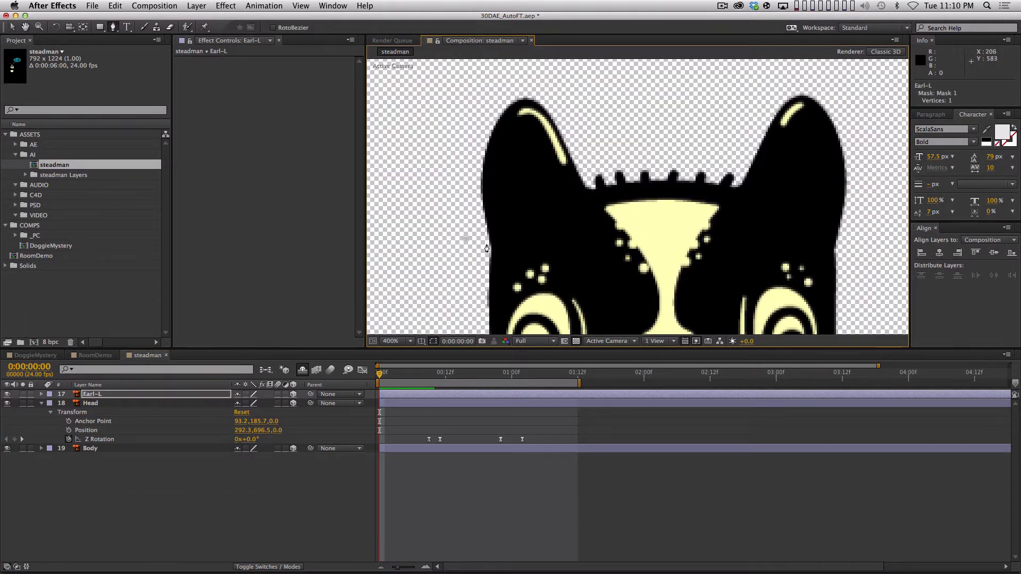
key("super+z")
left_click_drag(476, 220, 493, 243)
left_click(552, 225)
left_click_drag(569, 112, 564, 100)
left_click_drag(554, 86, 476, 91)
left_click_drag(466, 106, 457, 139)
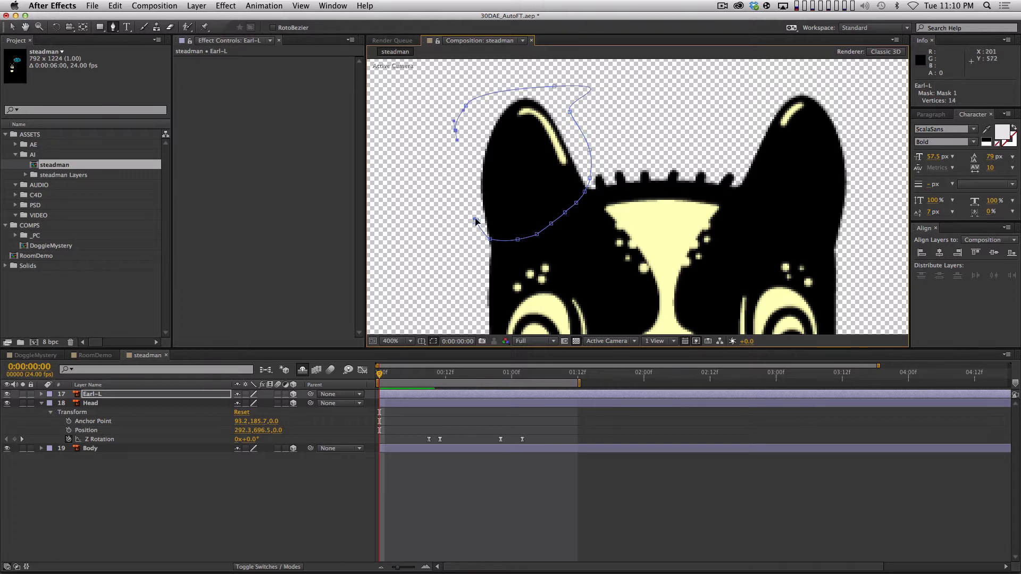
left_click(475, 221)
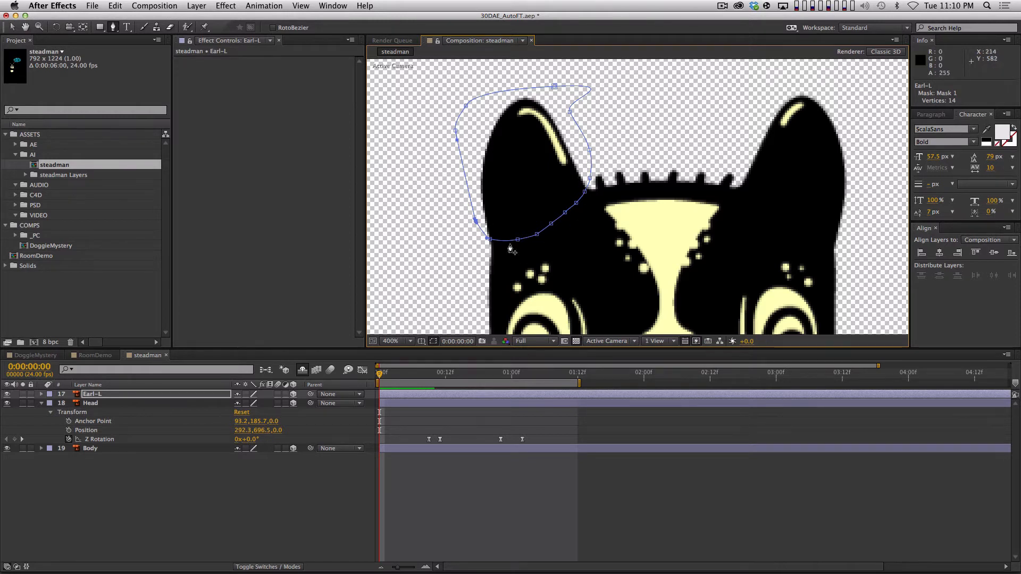
left_click(183, 488)
left_click(145, 396)
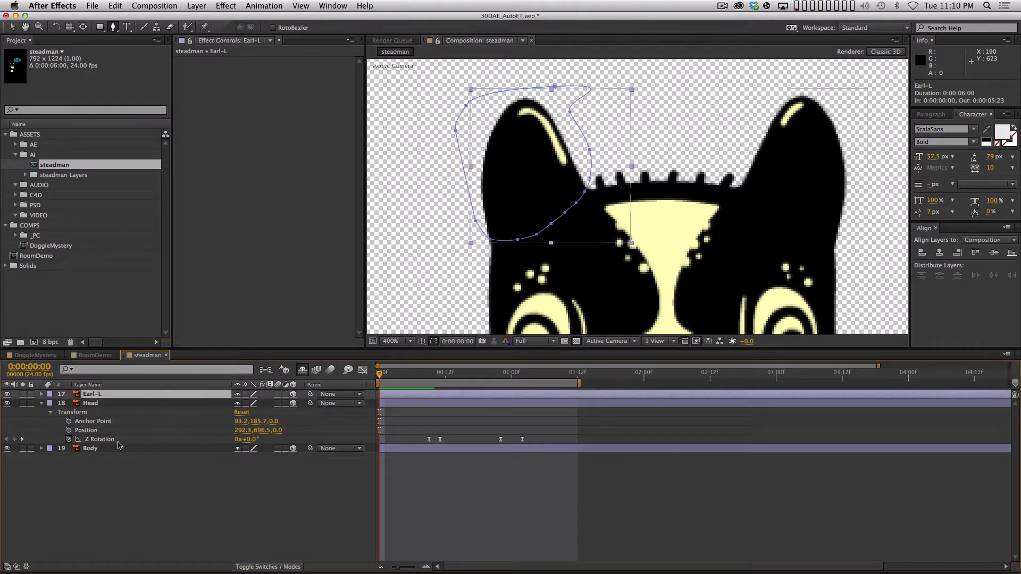
- Duplicate the Head layer again and rename the copy Ear-R
left_click(142, 404)
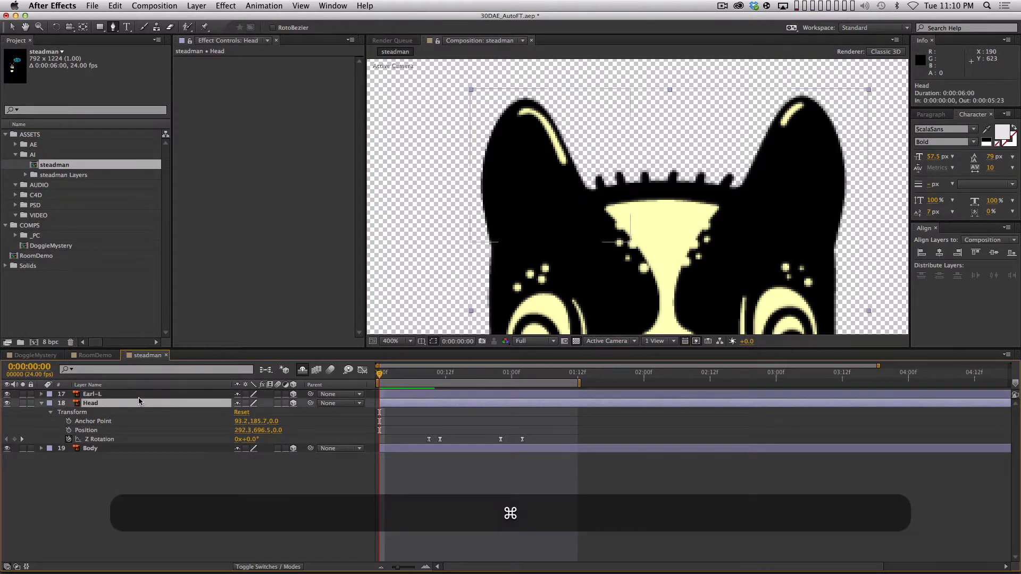
key("super+d")
key("shift+super+Return")
type("Ear")
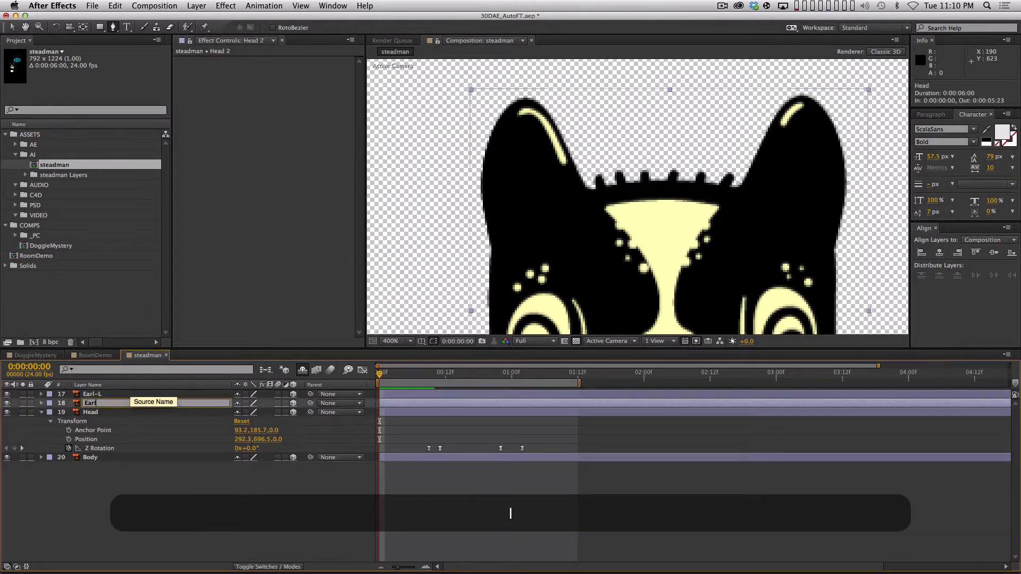
type("-R")
key("Return")
- Draw a closed Pen tool mask around the dog's right-hand ear on the Ear-R layer, curving along the ear's base
key("space")
left_click_drag(742, 177, 702, 172)
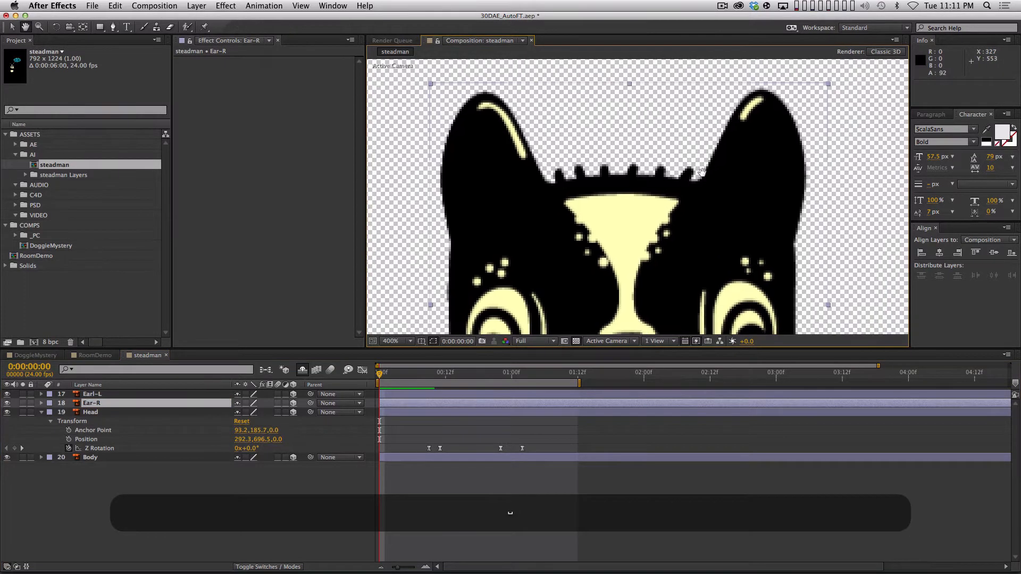
key("g")
left_click(697, 173)
left_click(706, 191)
left_click(721, 207)
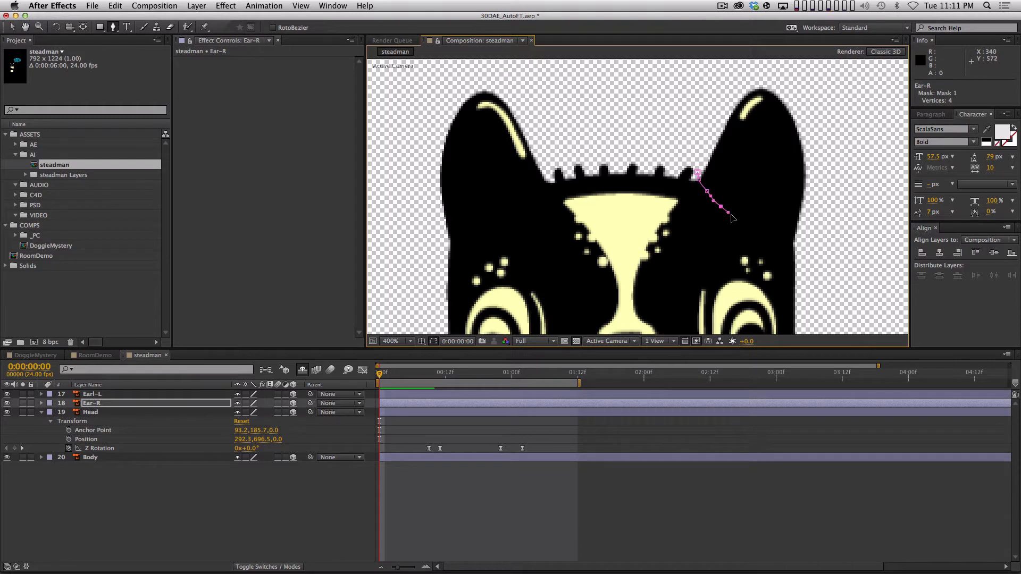
left_click(740, 221)
left_click(816, 236)
left_click(846, 186)
left_click(854, 117)
left_click(828, 79)
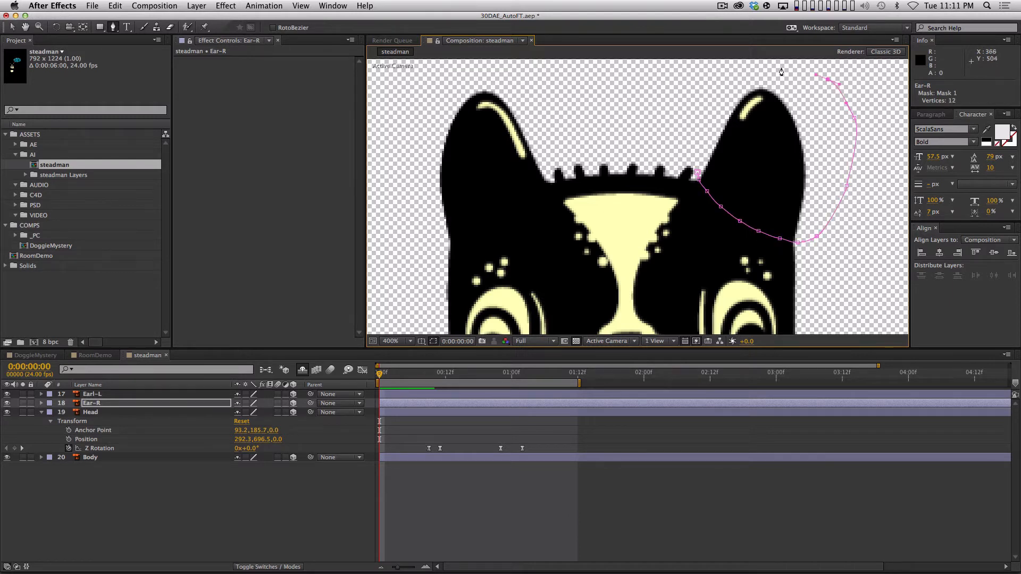
left_click(771, 67)
left_click(726, 76)
left_click(704, 95)
left_click(699, 173)
left_click(450, 514)
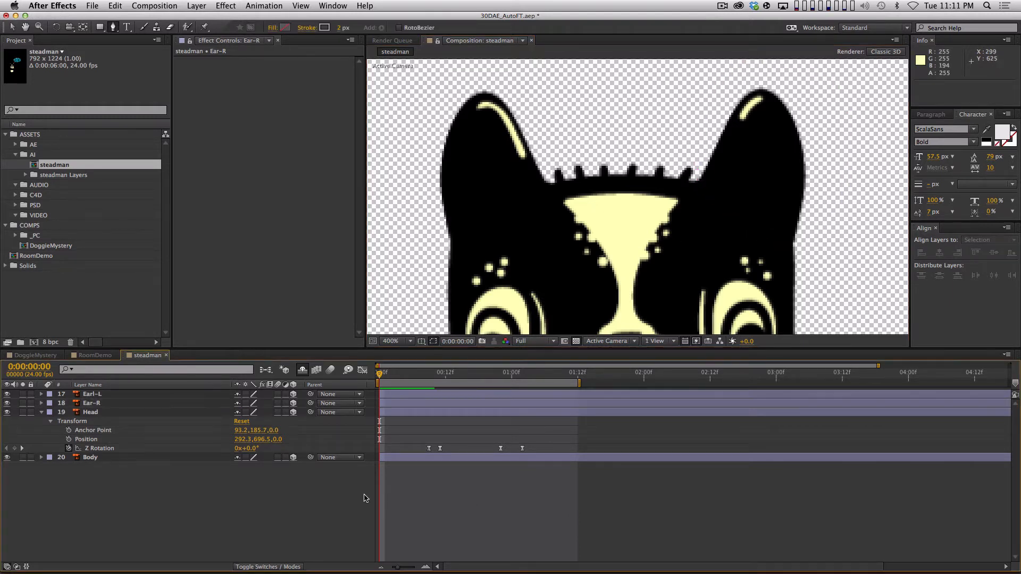
- Move the Ear-R layer's anchor point from the collar to the base of its ear with the Pan Behind tool
left_click(121, 406)
key("y")
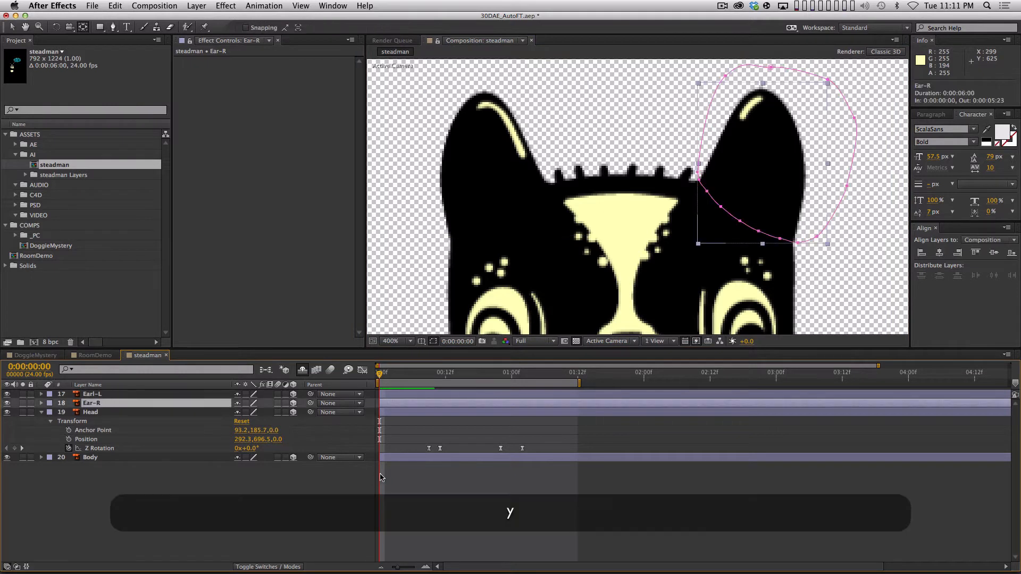
key("comma")
key("space")
left_click_drag(641, 265, 624, 190)
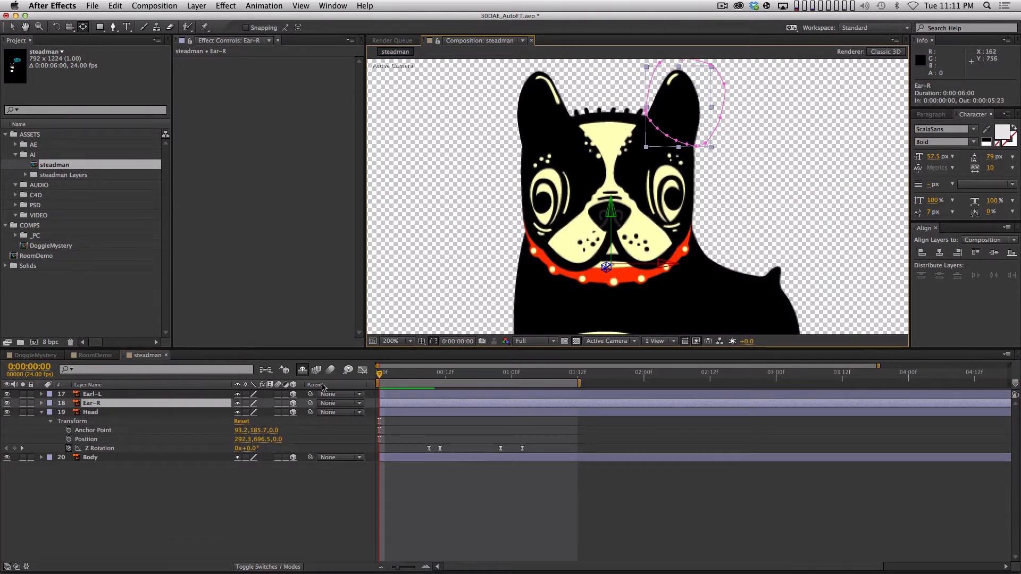
left_click_drag(607, 267, 670, 130)
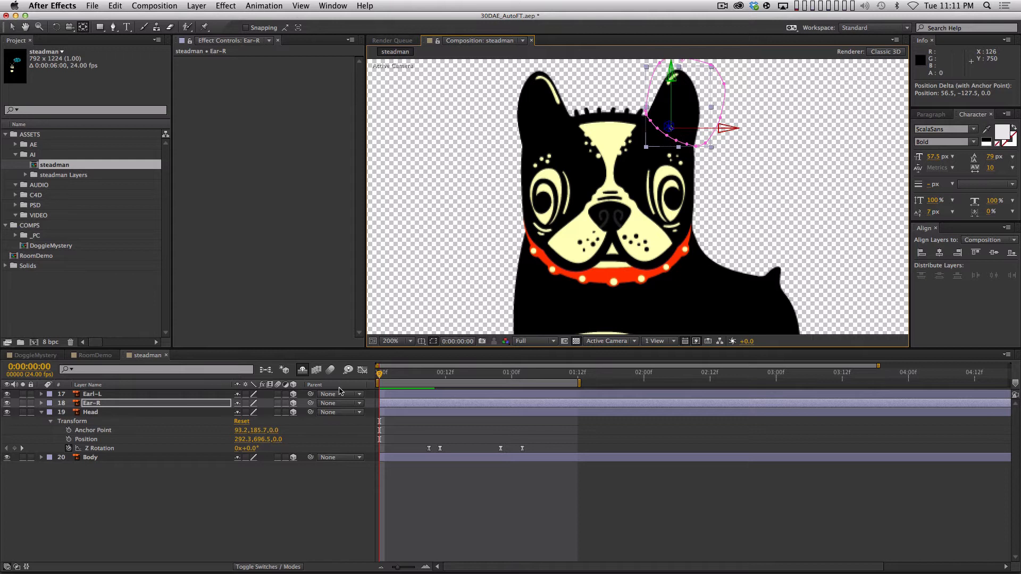
- Move the Earl-L layer's anchor point from the collar to the base of its ear
left_click(115, 395)
left_click_drag(609, 263, 542, 125)
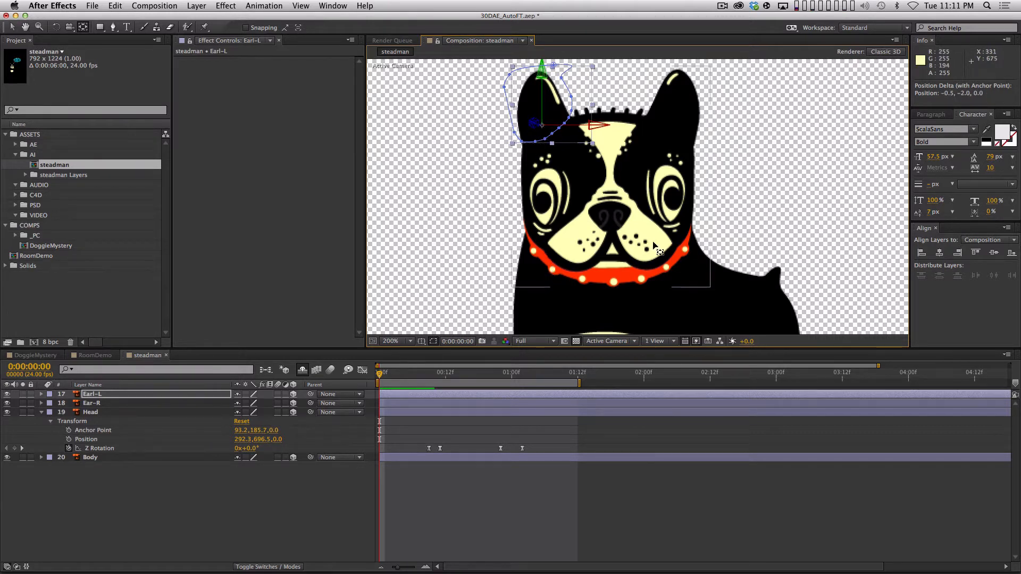
left_click(231, 506)
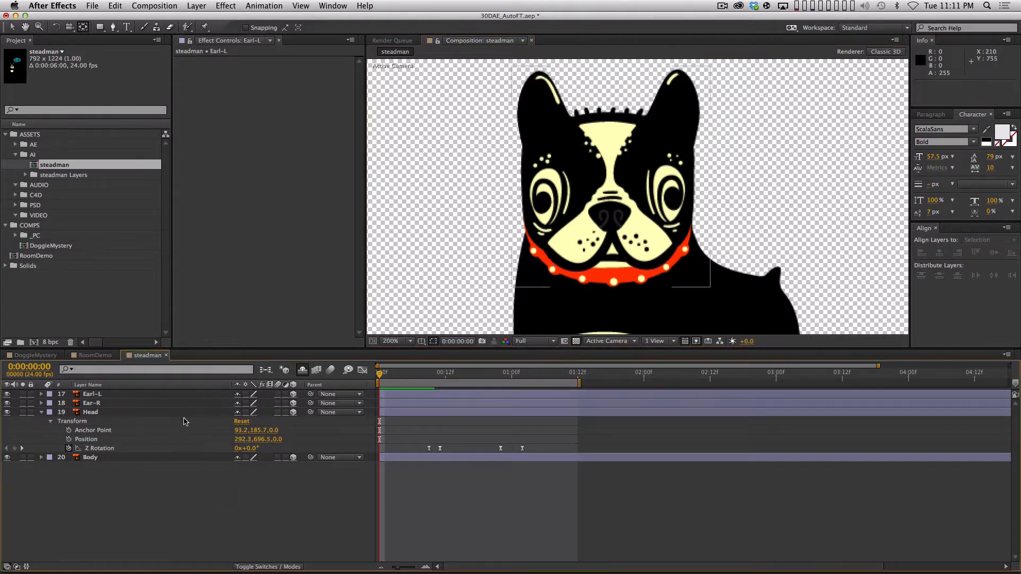
- Delete all the Z Rotation keyframes inherited by the Earl-L and Ear-R layers
left_click(175, 403)
left_click(151, 395, "shift")
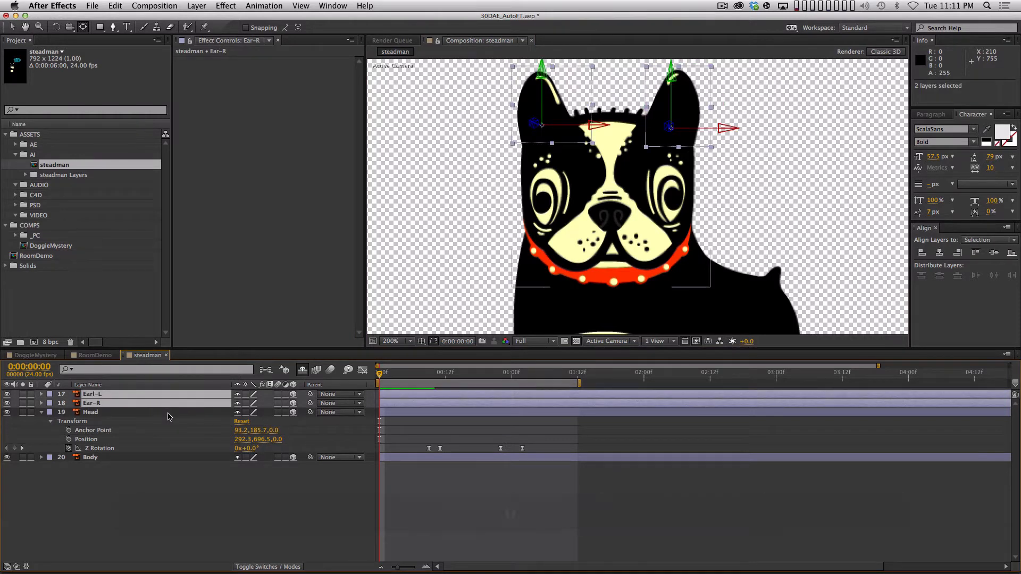
key("u")
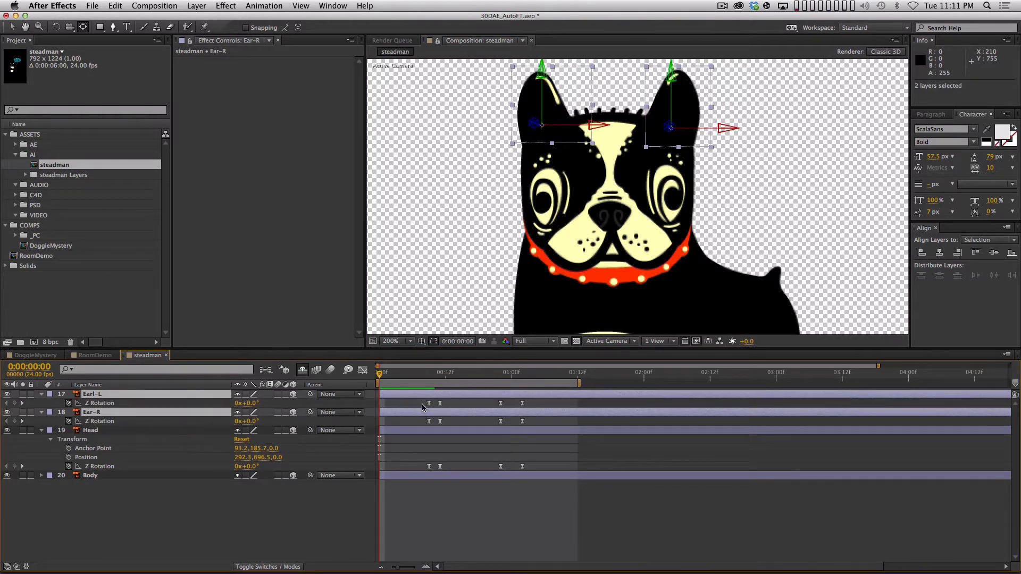
left_click_drag(420, 404, 527, 426)
key("BackSpace")
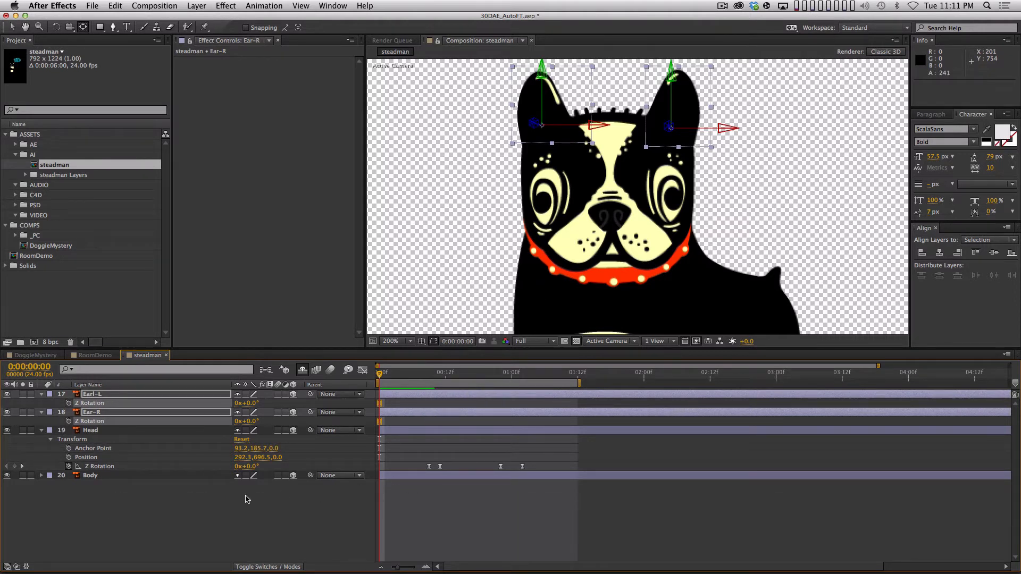
- Parent the Earl-L and Ear-R layers to Head and hide both ear layers
left_click_drag(310, 415, 263, 431)
left_click(198, 511)
left_click_drag(7, 412, 7, 395)
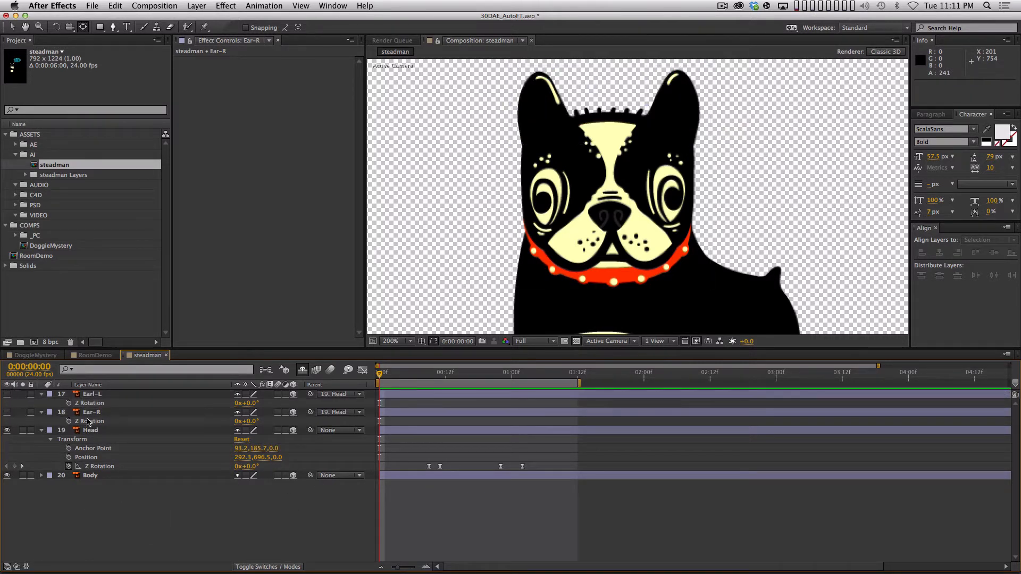
- Copy the Earl-L layer's mask and paste it onto the Head layer
left_click(130, 430)
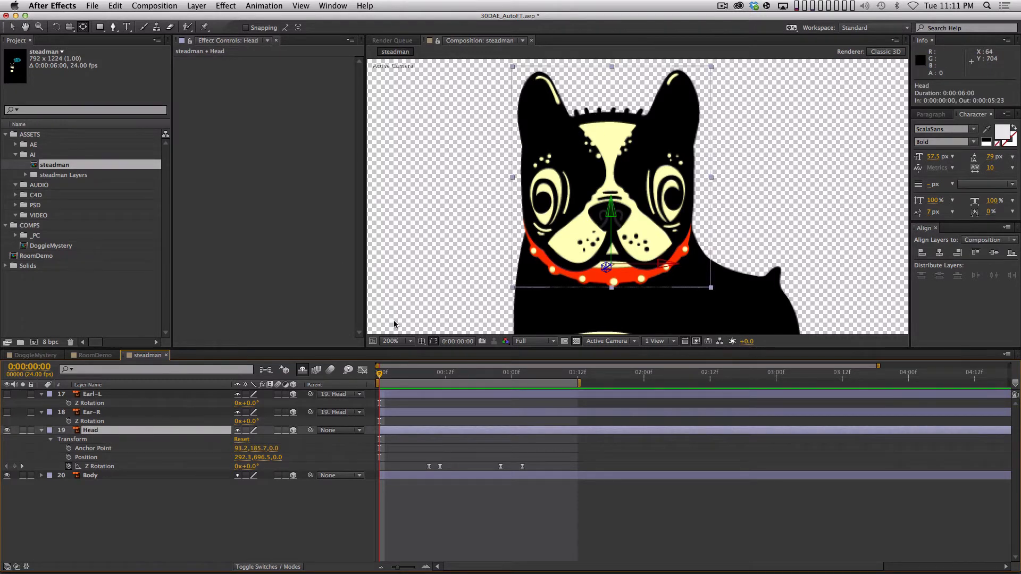
left_click(127, 413)
left_click(130, 394)
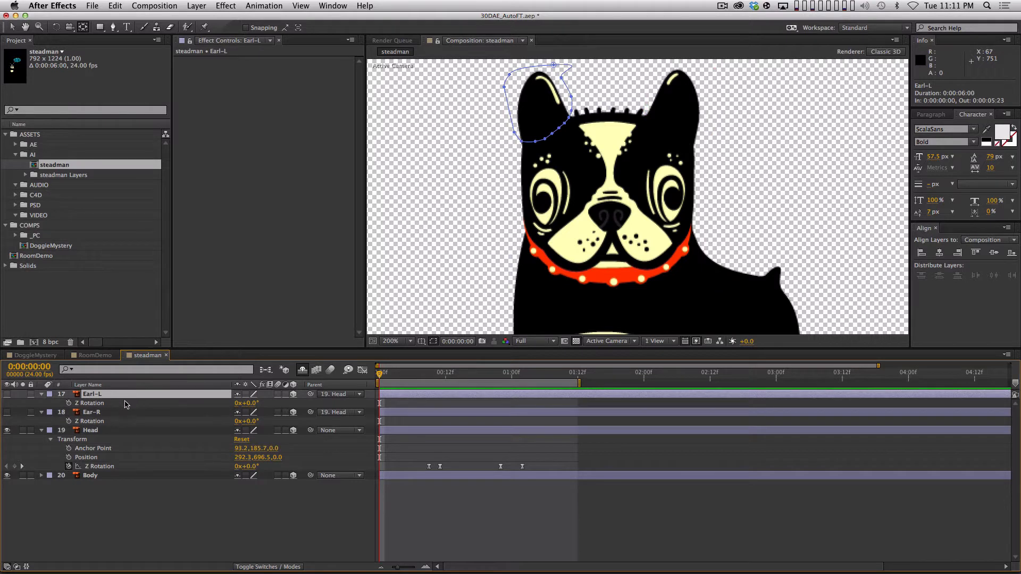
key("m")
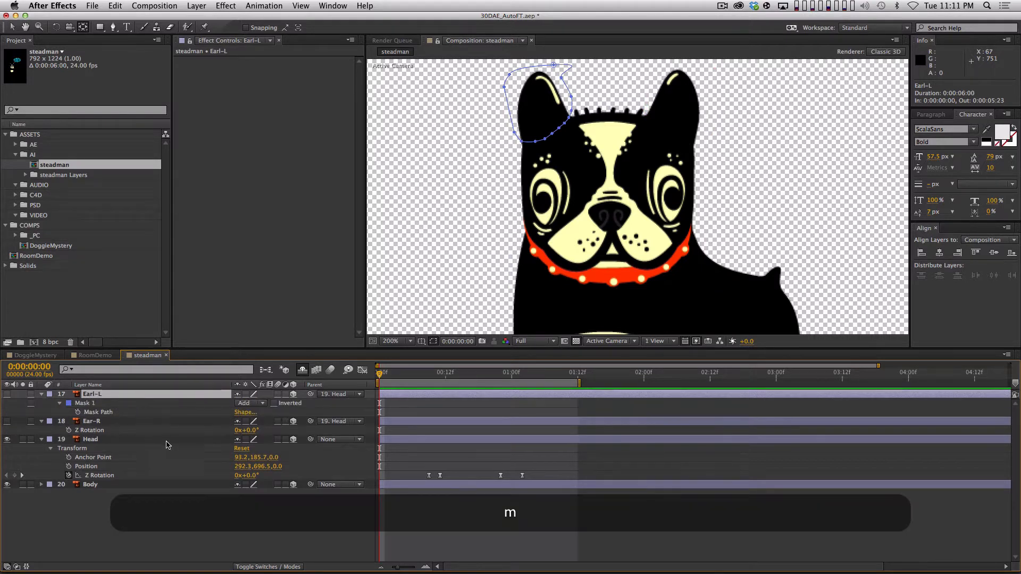
key("super+c")
left_click(127, 440)
key("super+v")
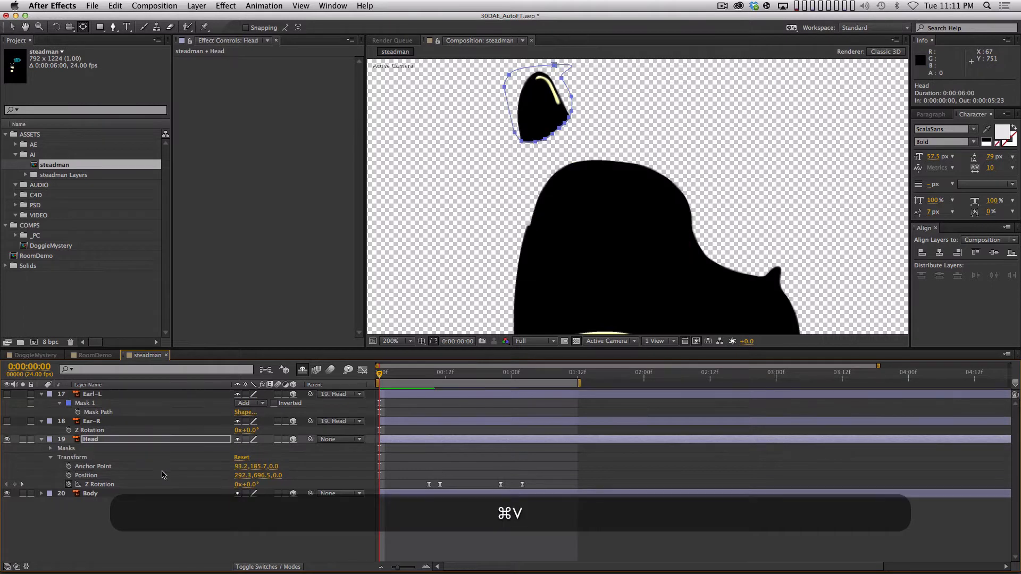
- Rename the mask pasted on the Head layer 01 and set its mode to Subtract
key("m")
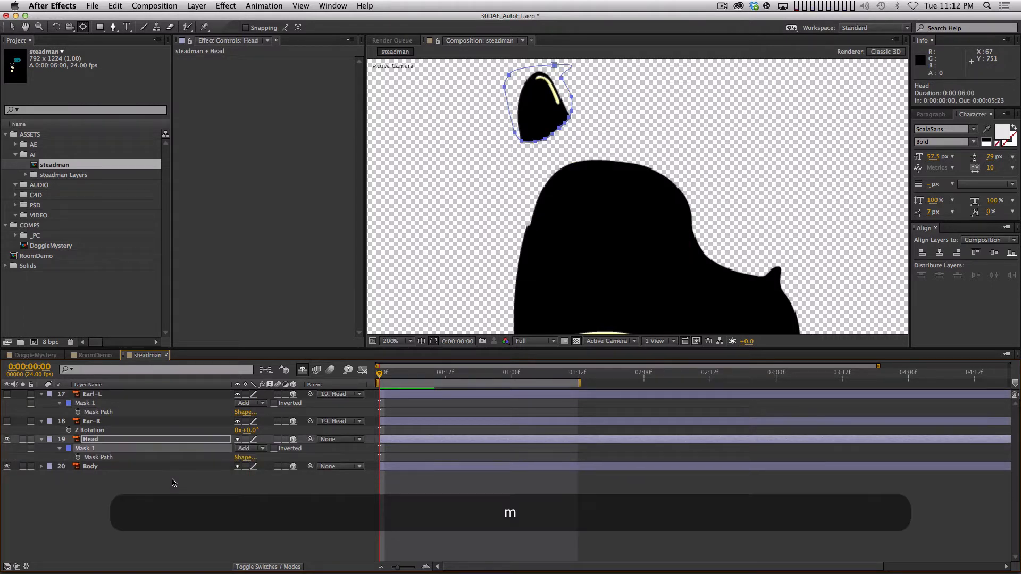
left_click(85, 449)
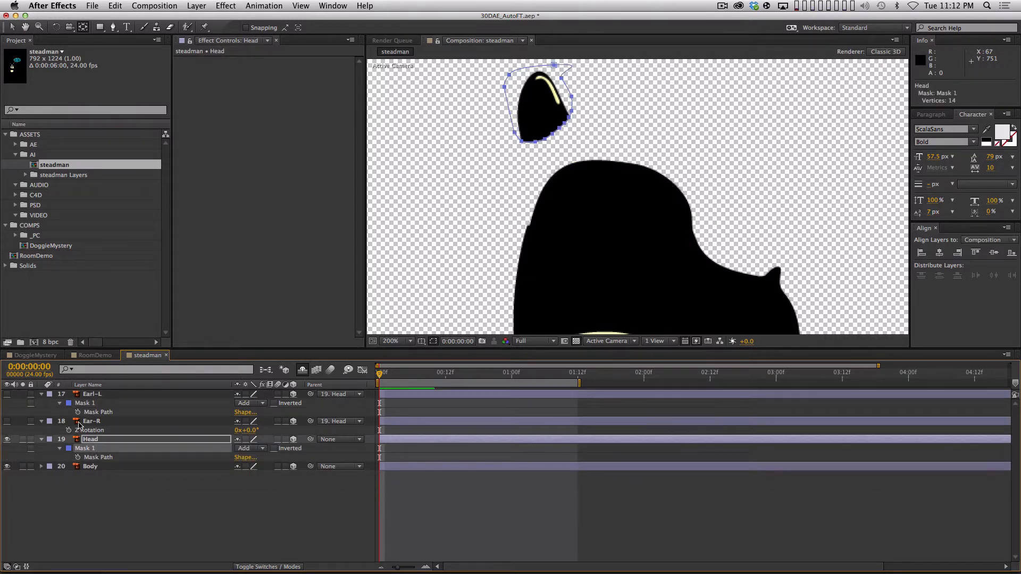
key("Return")
type("01")
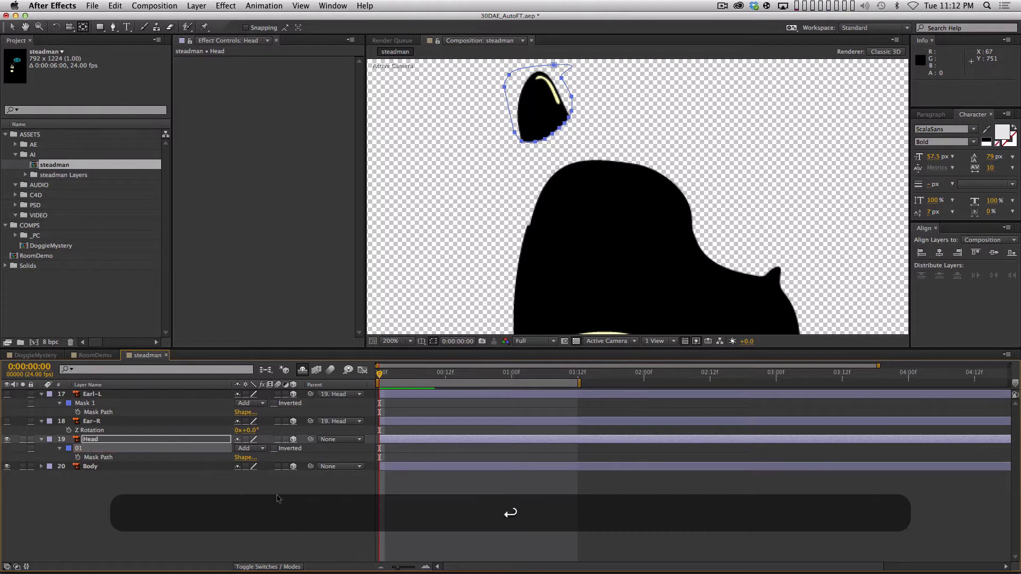
left_click(249, 448)
left_click(252, 481)
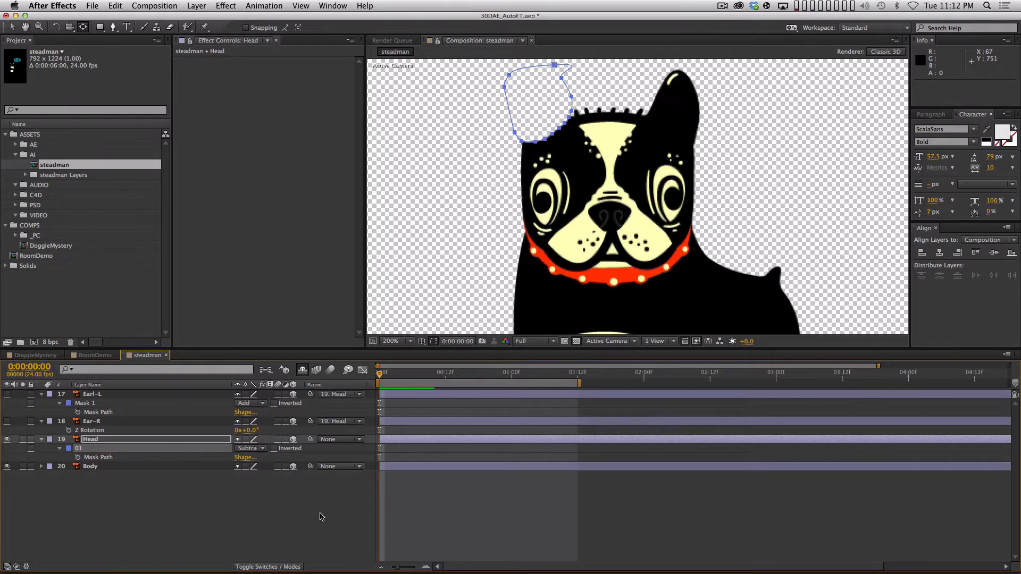
left_click(319, 517)
- Copy the Ear-R layer's Mask 1 and paste it onto the Head layer
left_click(110, 422)
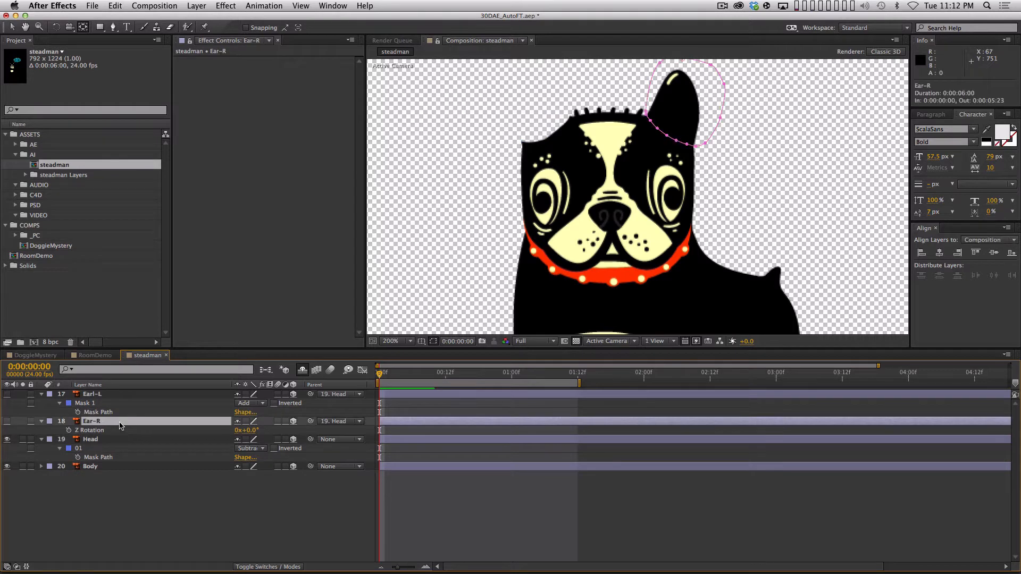
key("m")
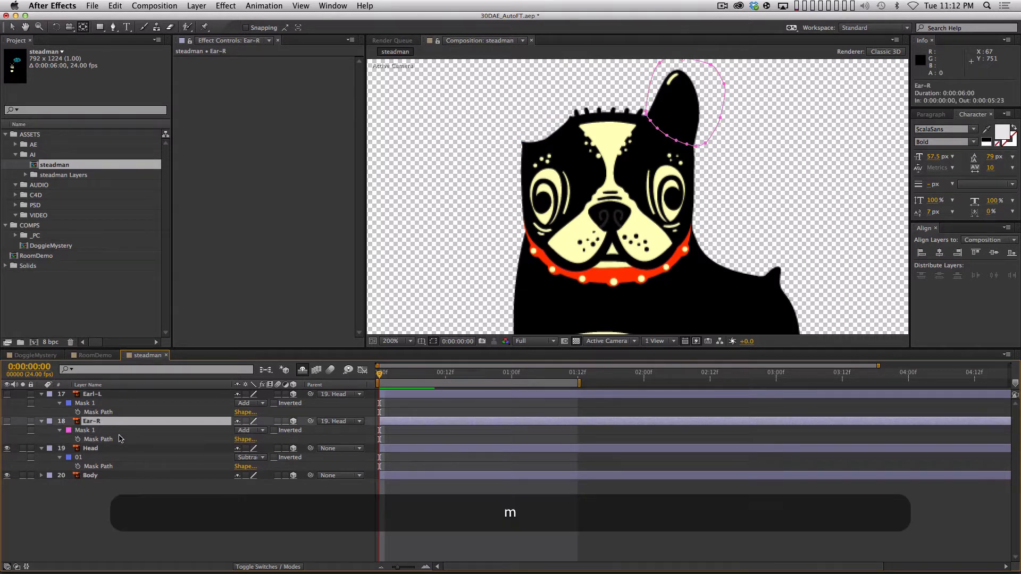
left_click(103, 431)
key("super+c")
left_click(93, 451)
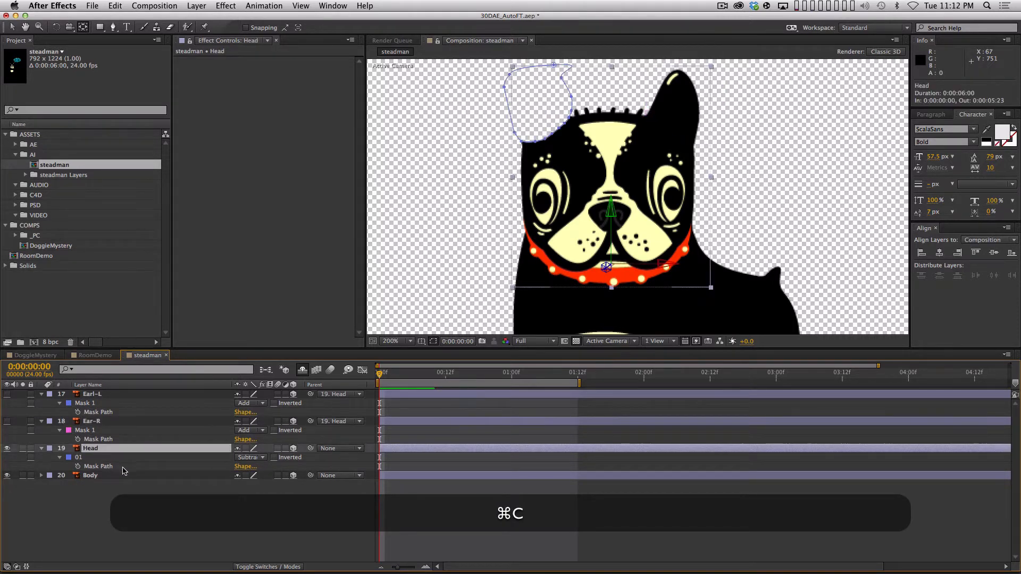
key("super+v")
- Rename the Head layer's second mask 02 and set its mode to Subtract
key("m")
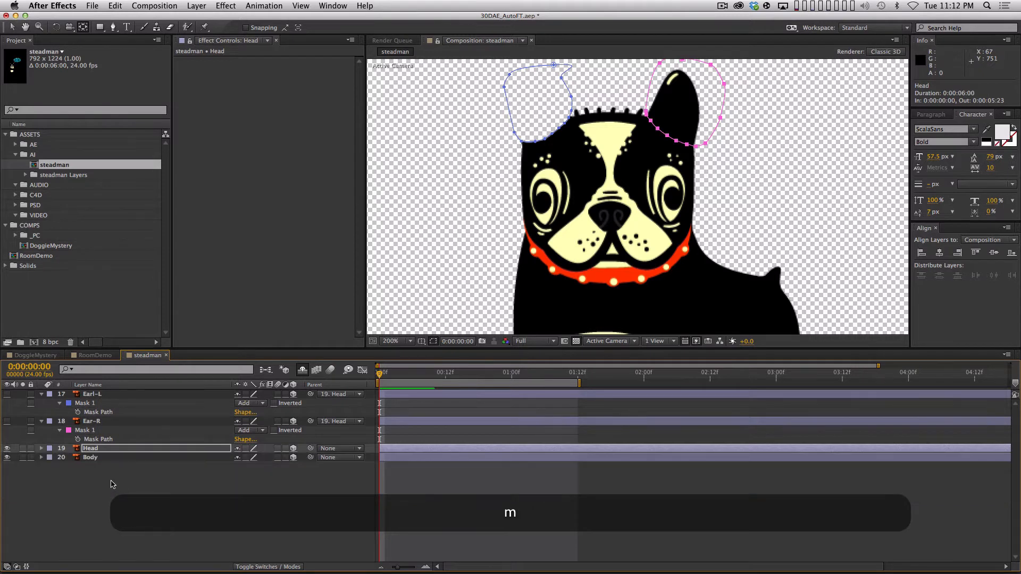
key("m")
left_click(84, 475)
key("Return")
type("02")
key("Return")
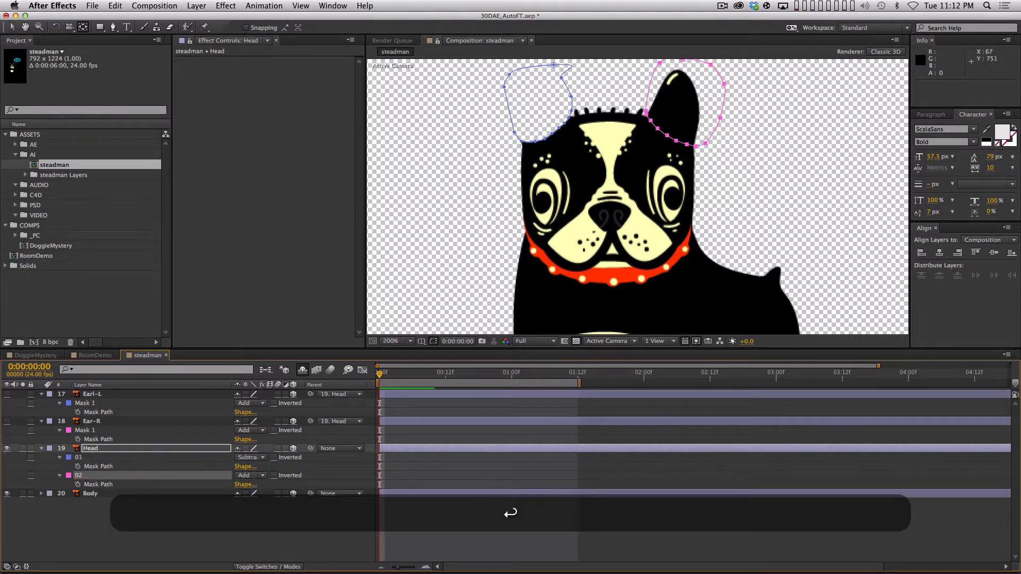
left_click(253, 475)
left_click(255, 501)
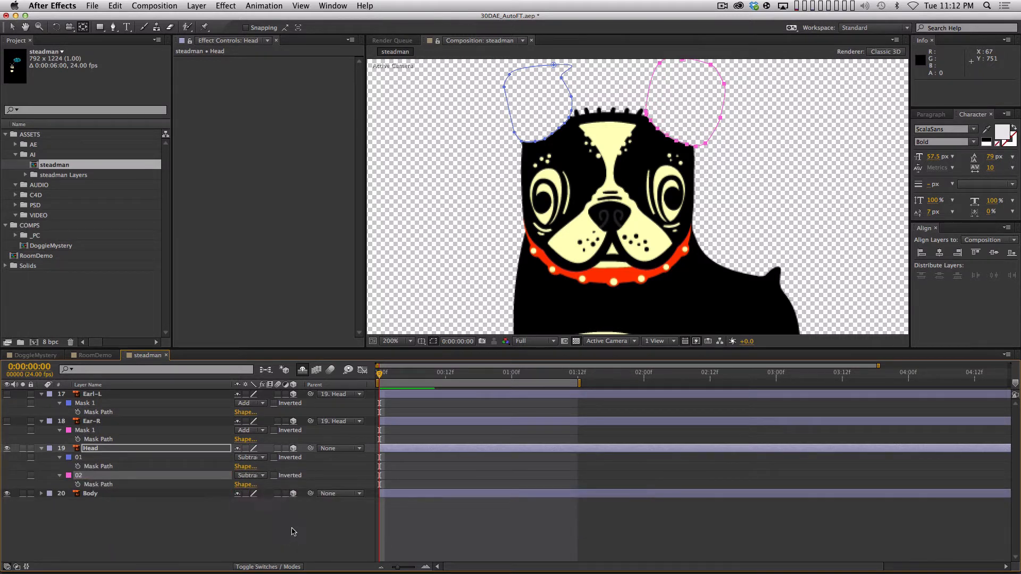
- Make the Earl-L and Ear-R layers visible again and inspect the seams between the ears and the head
left_click(304, 518)
left_click_drag(7, 421, 7, 394)
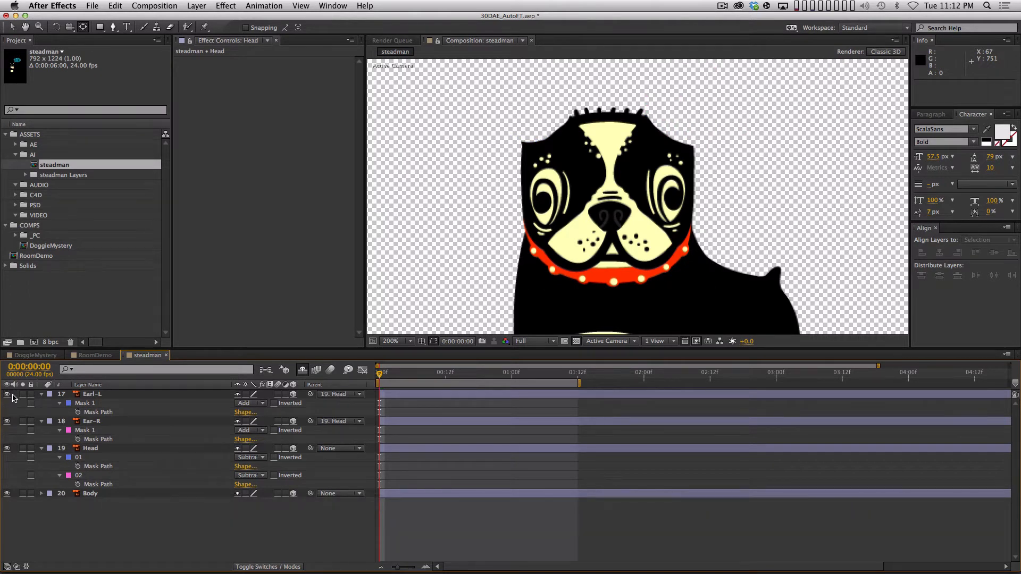
key("period")
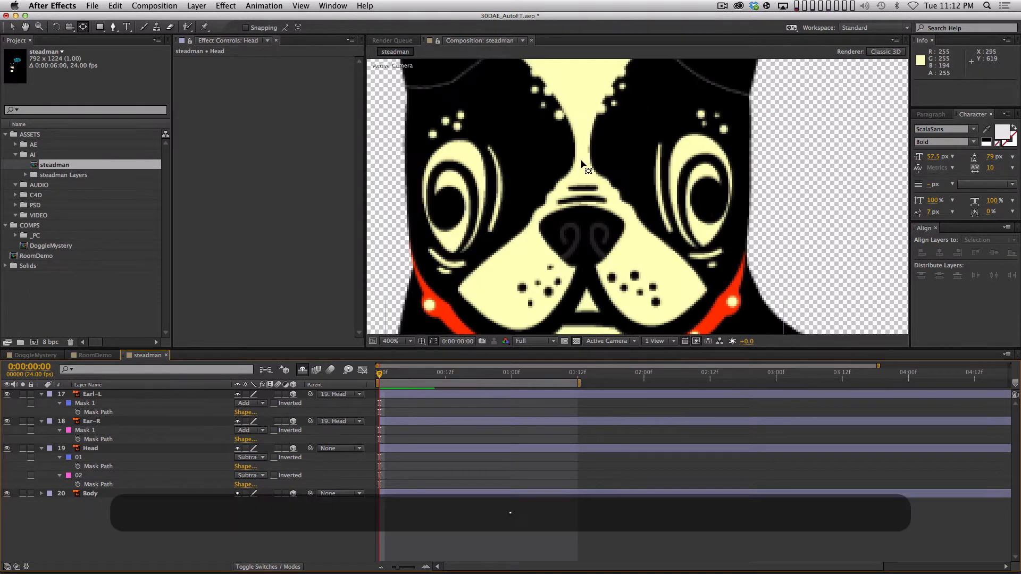
key("space")
left_click_drag(534, 141, 598, 231)
key("y")
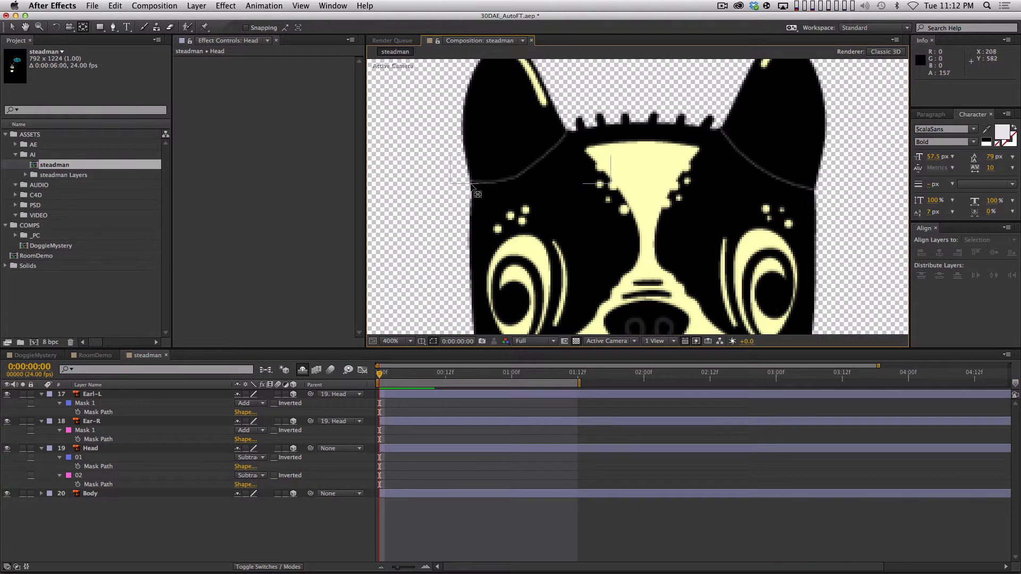
- Try a Z rotation on the Earl-L layer and undo it
left_click(162, 395)
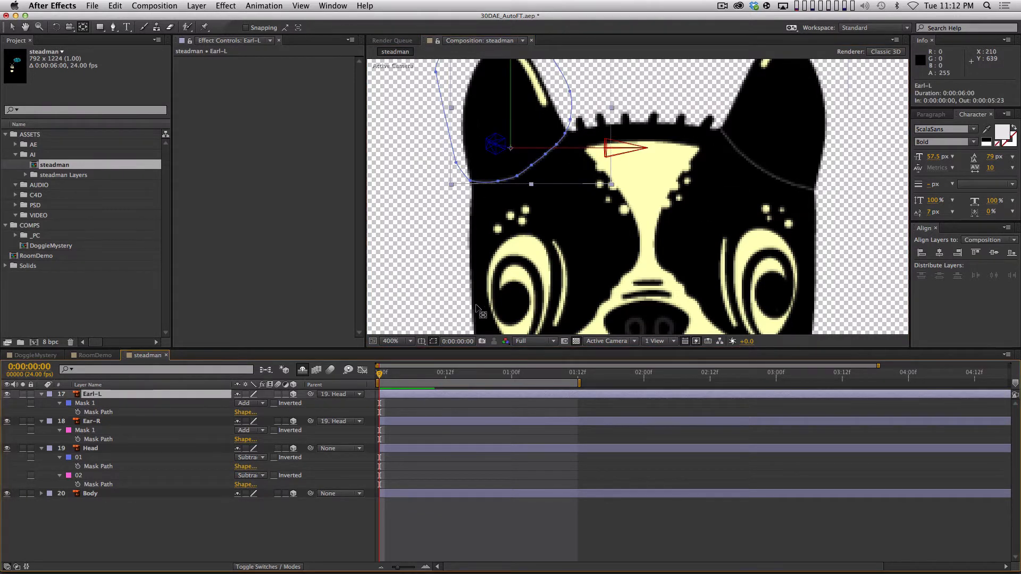
key("r")
left_click_drag(250, 431, 227, 431)
key("super+z")
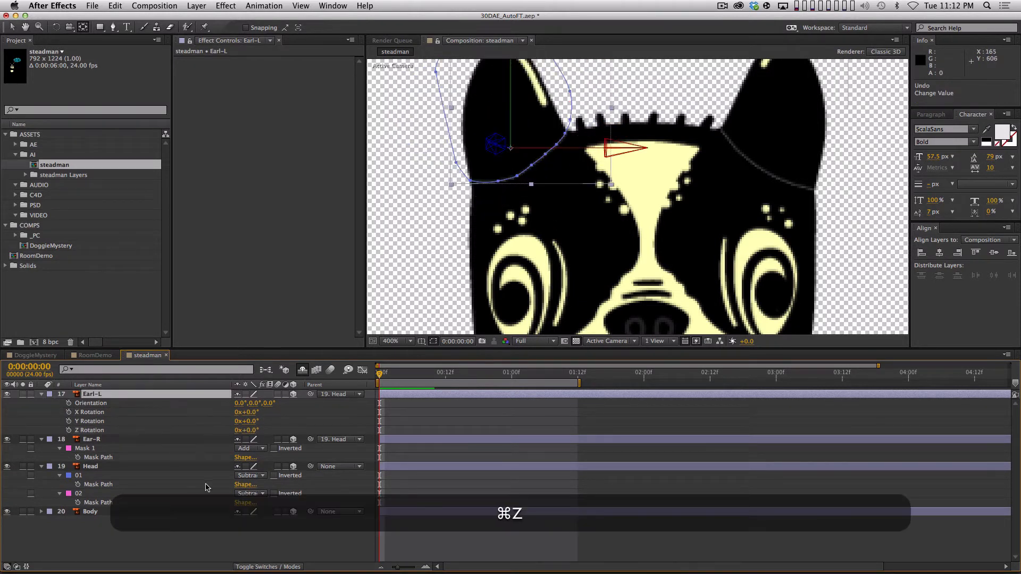
- Reveal the masks of the ear and head layers and examine how they meet at the ear bases
key("super+a")
key("shift+super+grave")
left_click(207, 535)
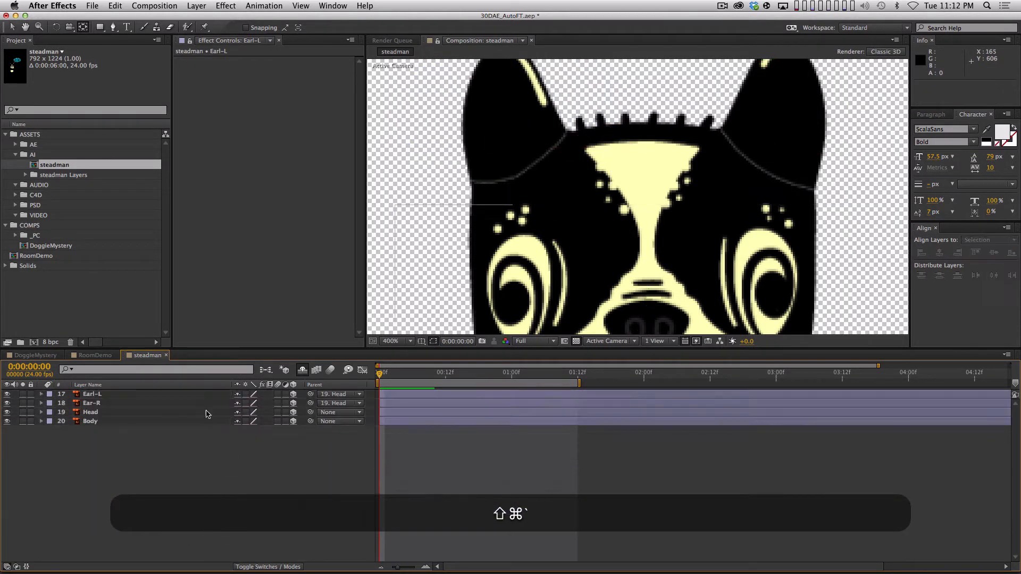
key("m")
key("comma")
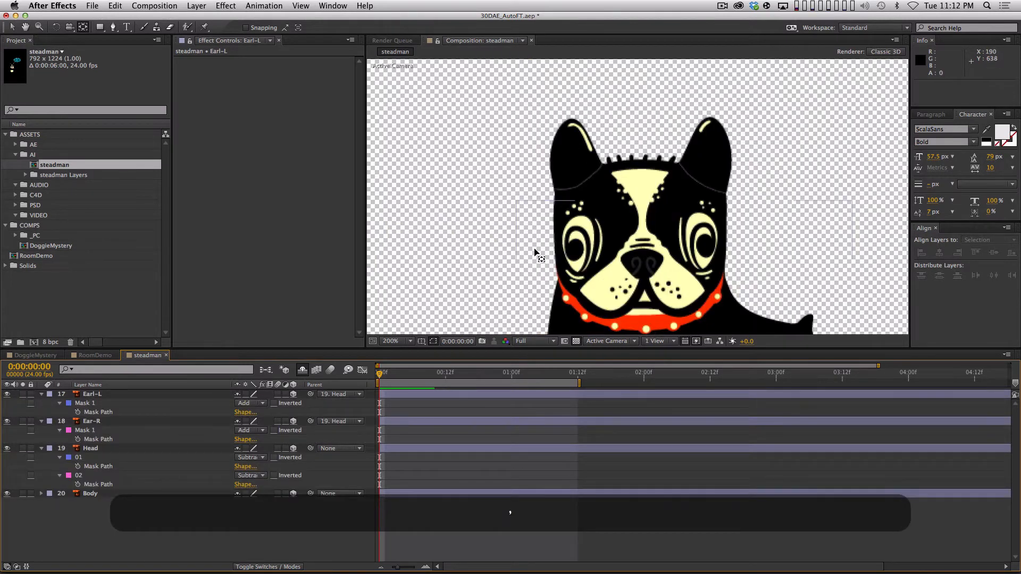
left_click_drag(534, 250, 518, 220)
left_click(122, 451)
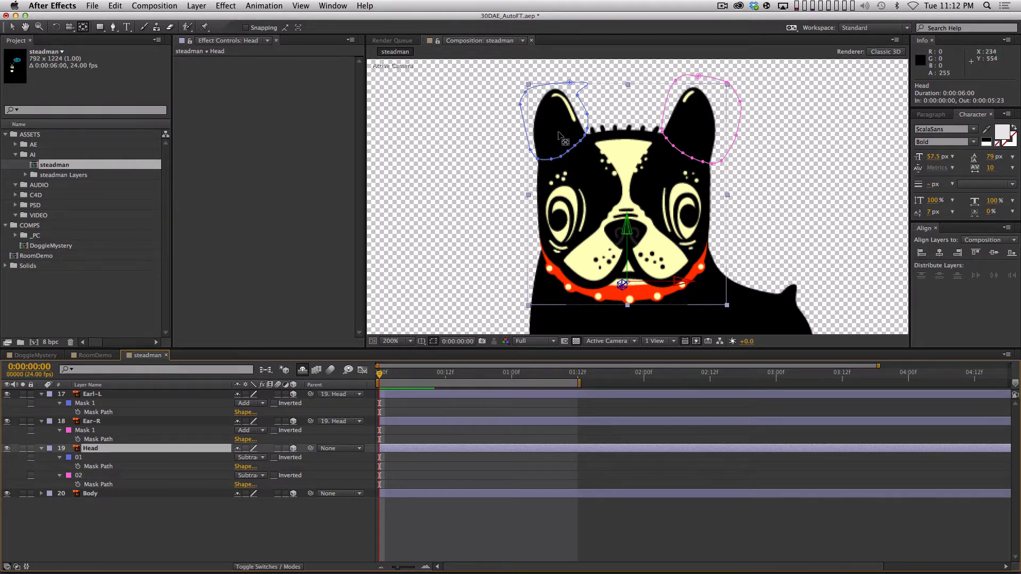
left_click(163, 508)
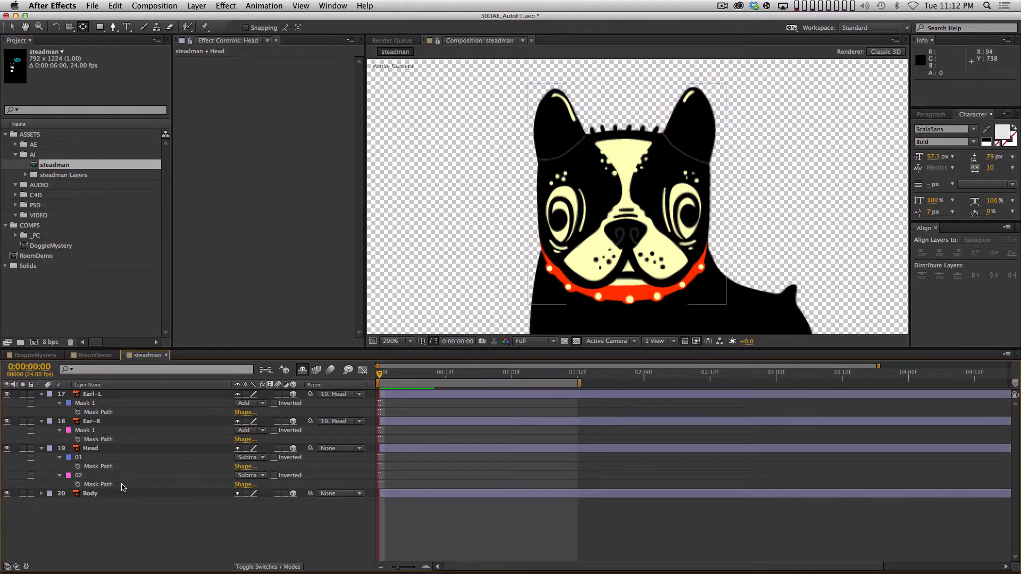
- Create a black 792 x 1224 px solid named Cover directly above the Body layer
left_click(152, 494)
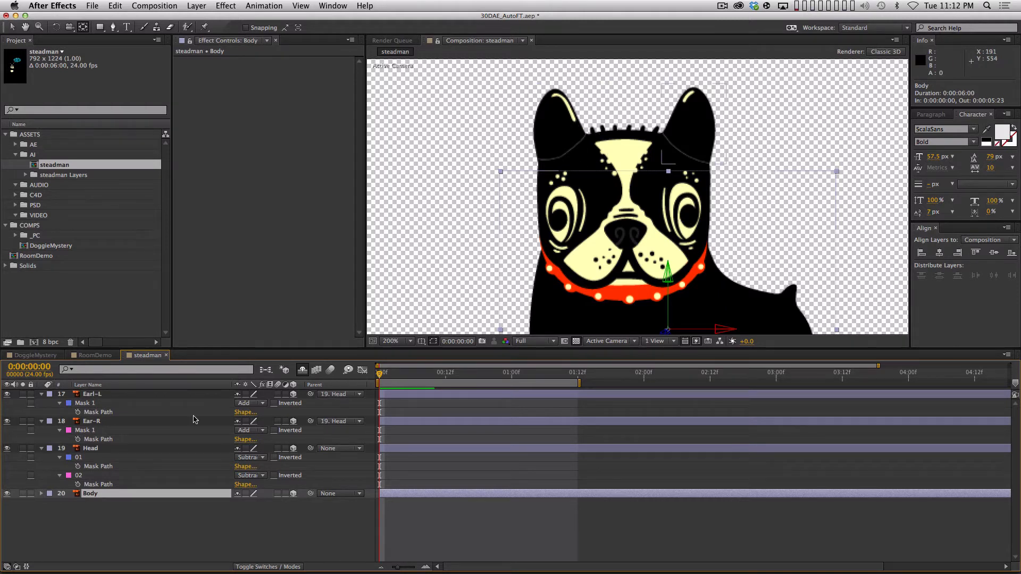
key("super+y")
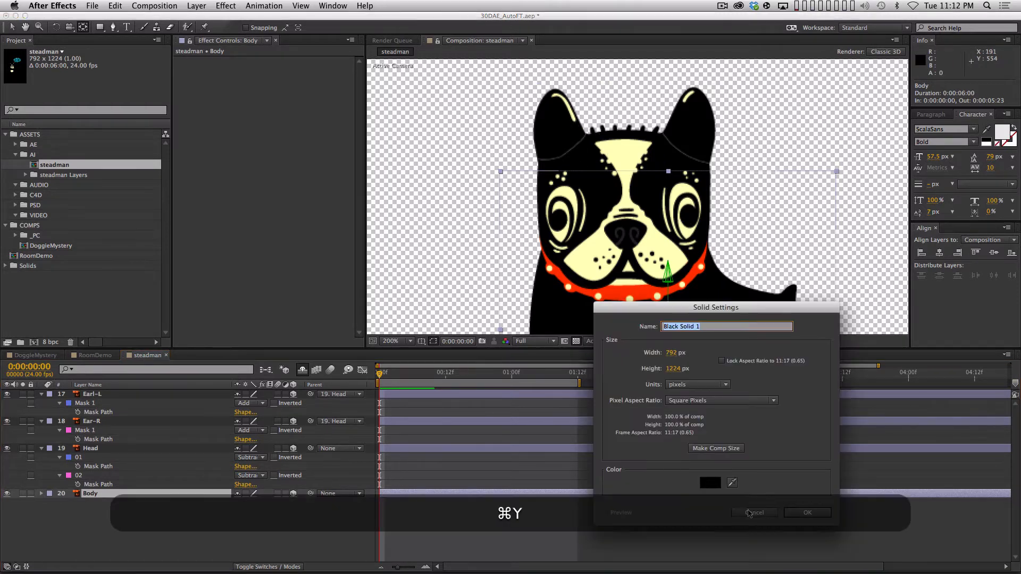
left_click(733, 482)
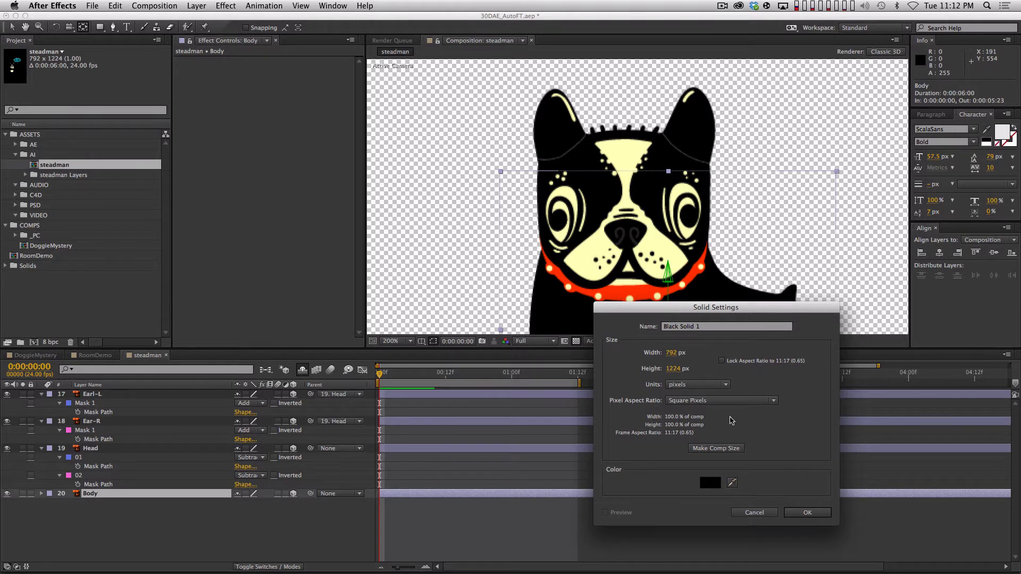
left_click(714, 326)
type("Cover")
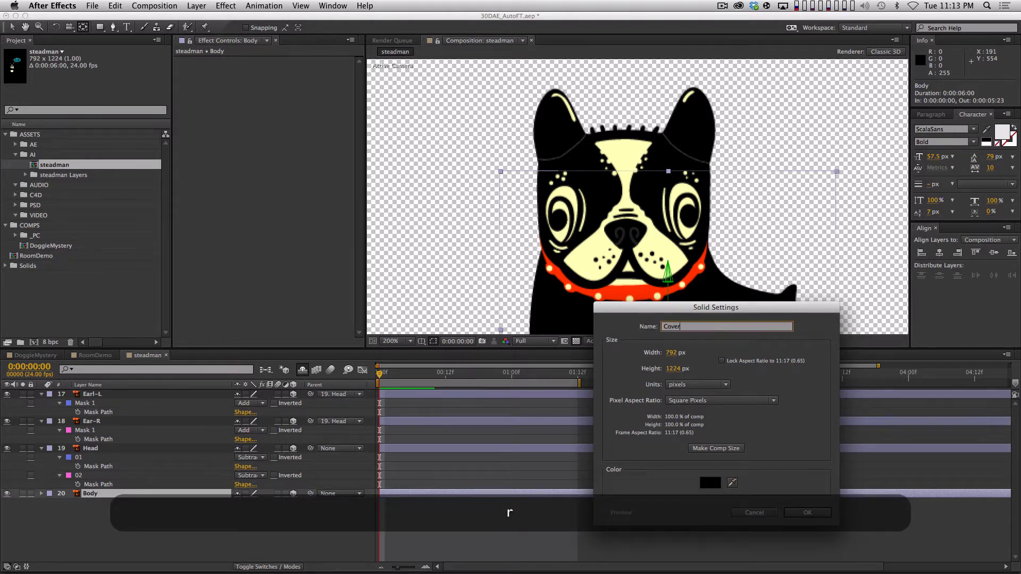
key("Return")
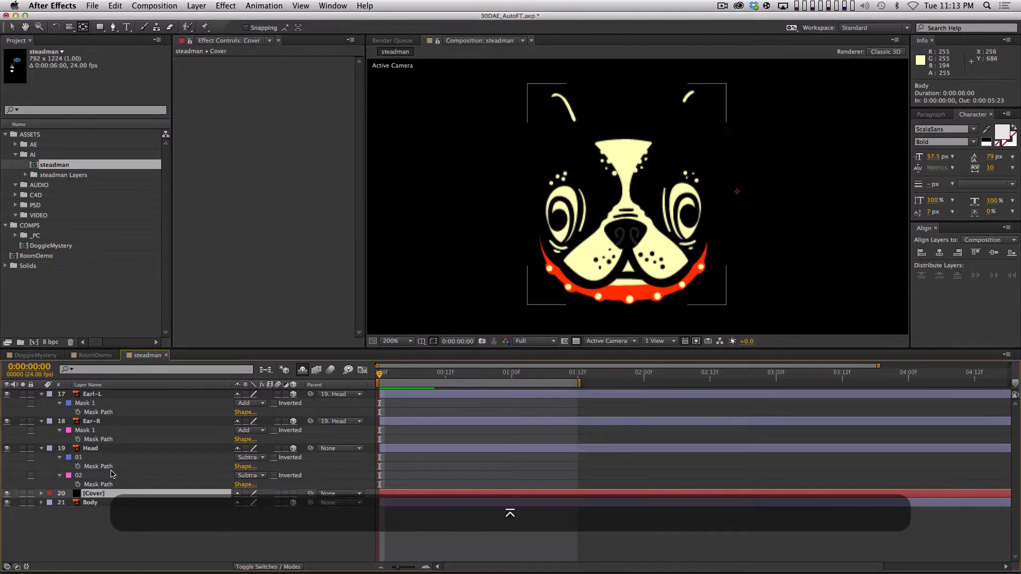
- Collapse all layer properties and turn the Cover solid into an adjustment layer so the dog shows through
key("super+a")
key("shift+super+grave")
left_click(133, 519)
left_click(102, 423)
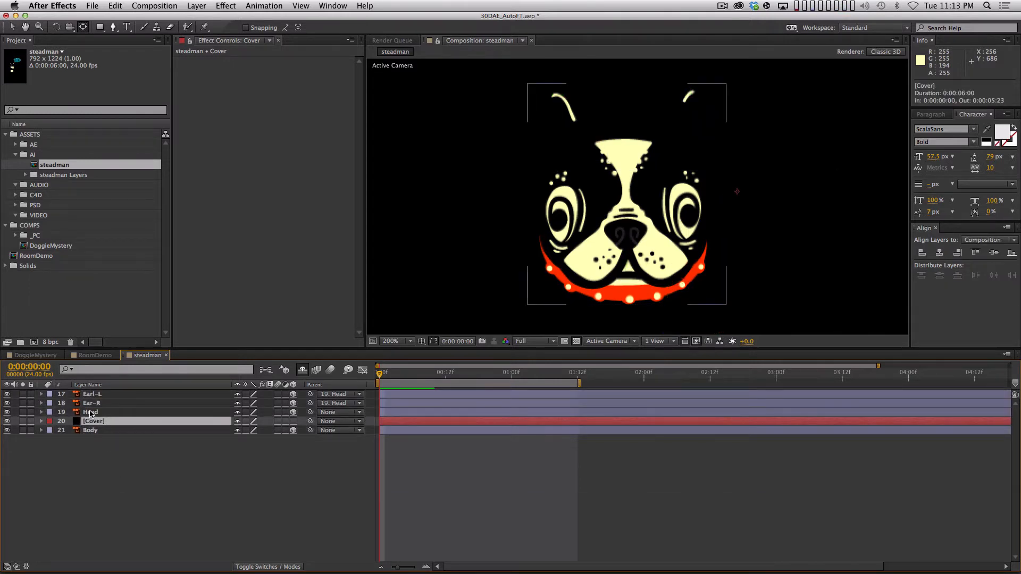
left_click(286, 422)
- Draw a closed Pen tool mask on the Cover layer that surrounds both ear seams, joined by a narrow strip across the forehead
key("period")
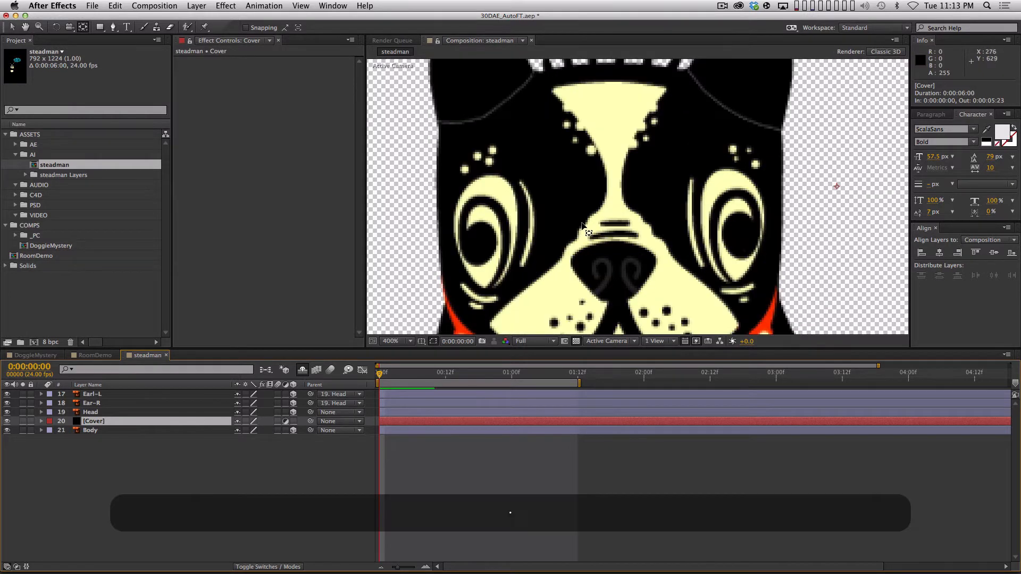
scroll(585, 229, "up", 5)
key("g")
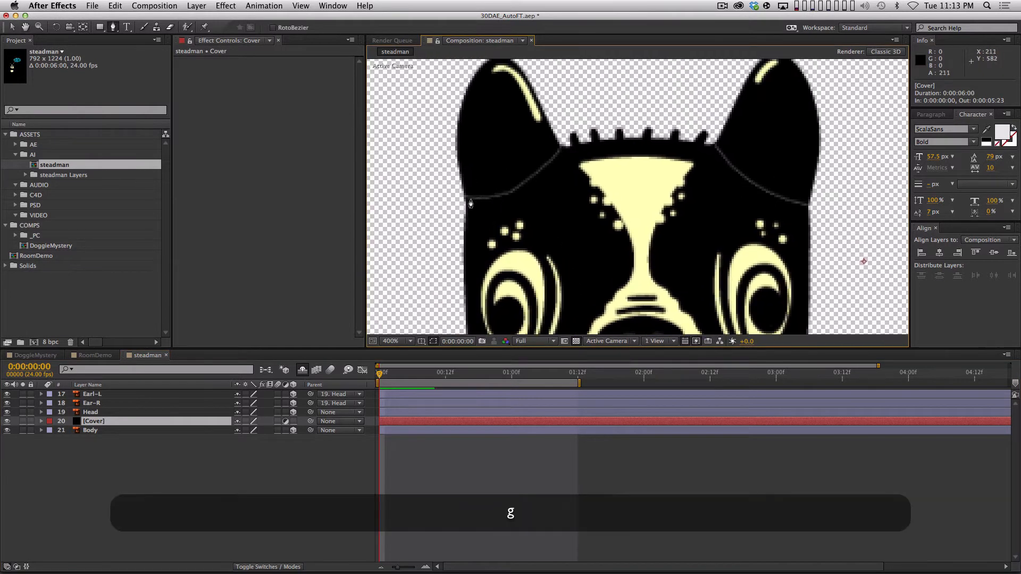
left_click(466, 201)
left_click(469, 184)
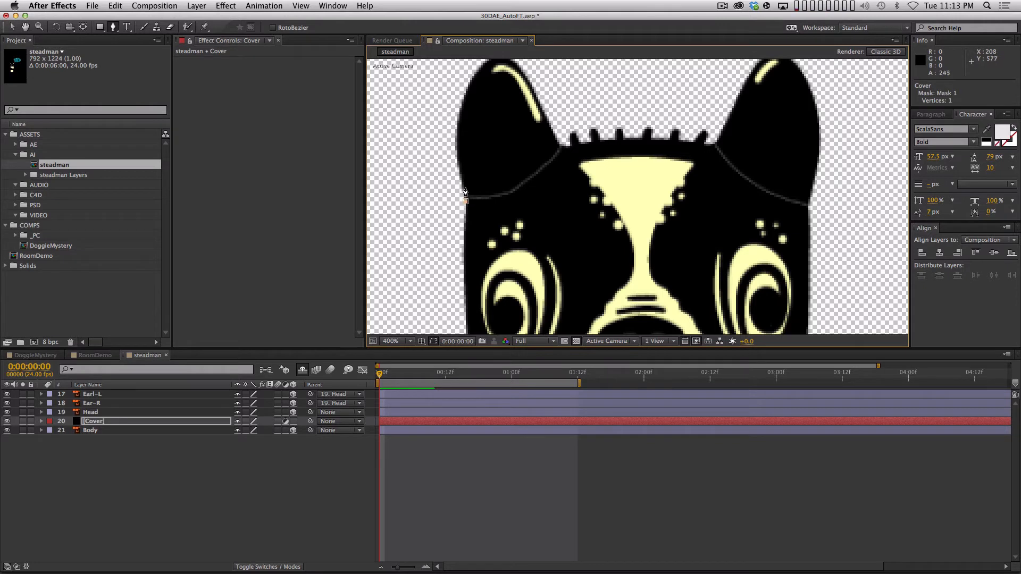
left_click(516, 159)
left_click(540, 150)
left_click(601, 149)
left_click(676, 146)
left_click(728, 144)
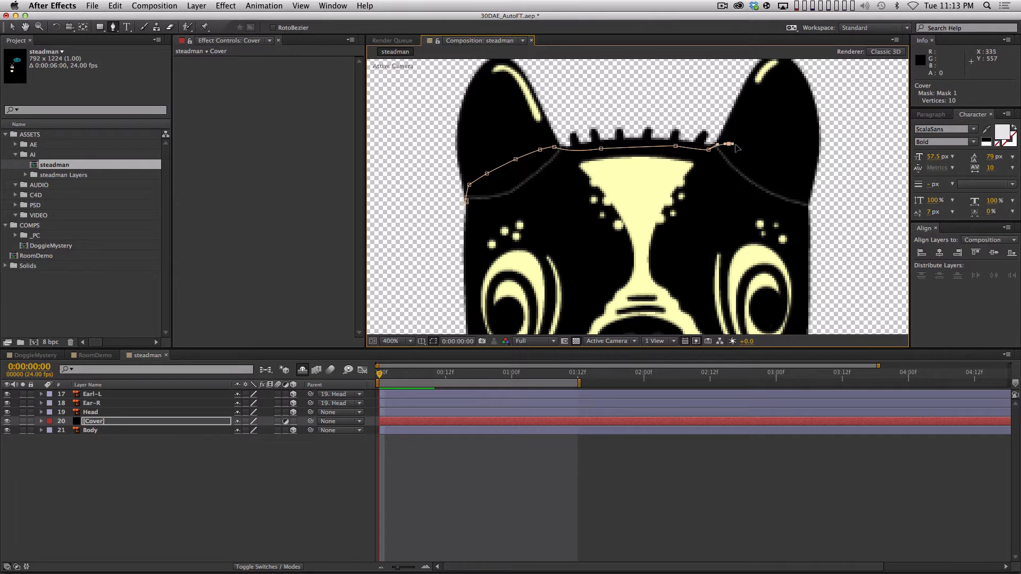
left_click(774, 162)
left_click(790, 175)
left_click(807, 201)
left_click(786, 210)
left_click(729, 186)
left_click(726, 181)
left_click(713, 167)
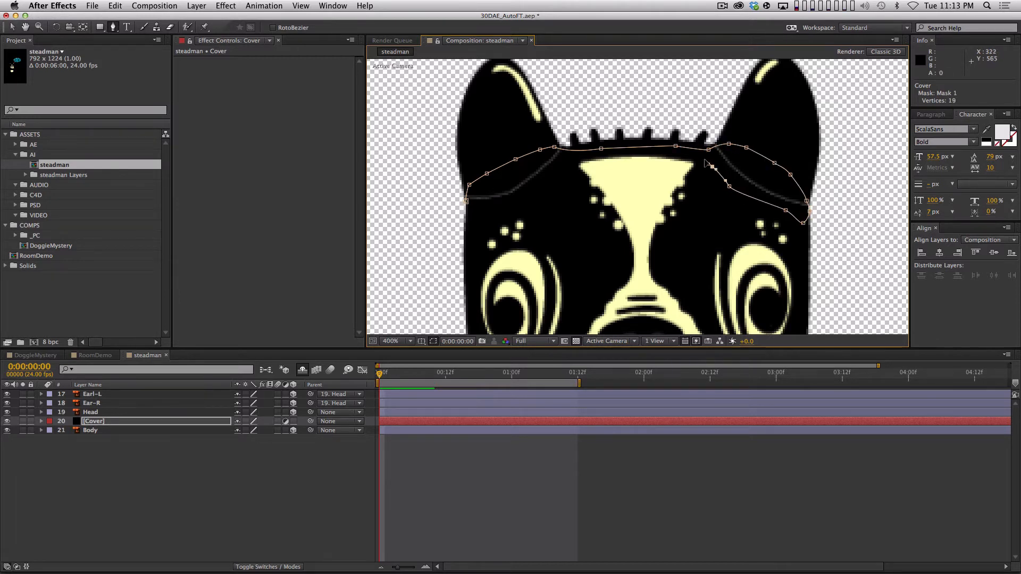
left_click(591, 154)
left_click(498, 205)
left_click(481, 211)
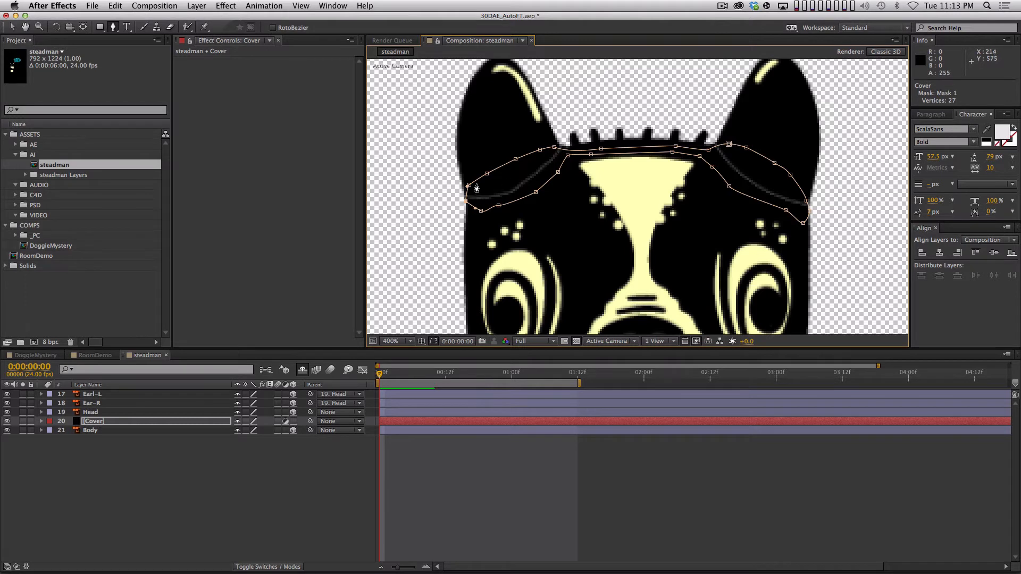
- Turn the Cover layer back into a regular black solid and deselect it
left_click(287, 423)
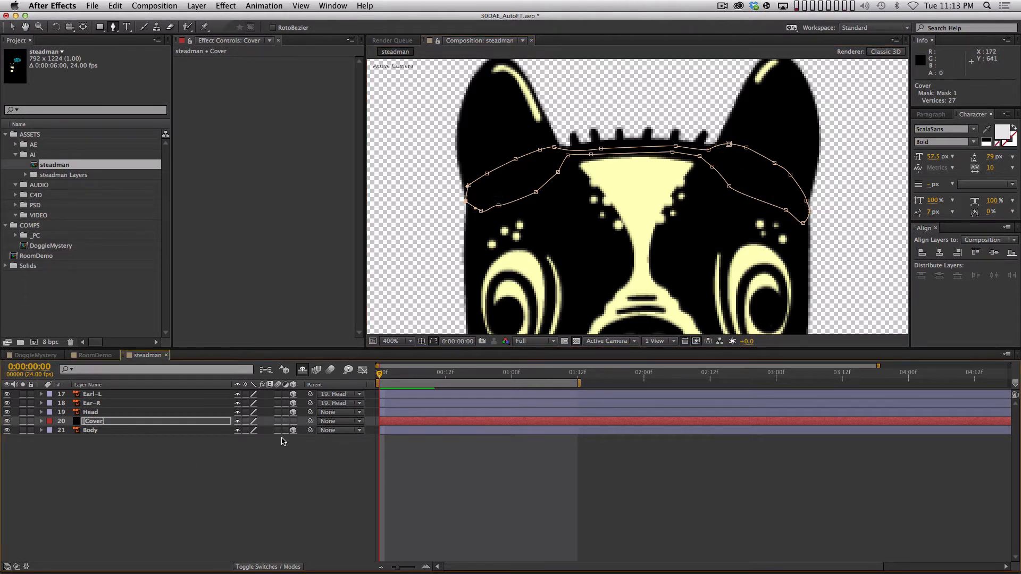
left_click(292, 483)
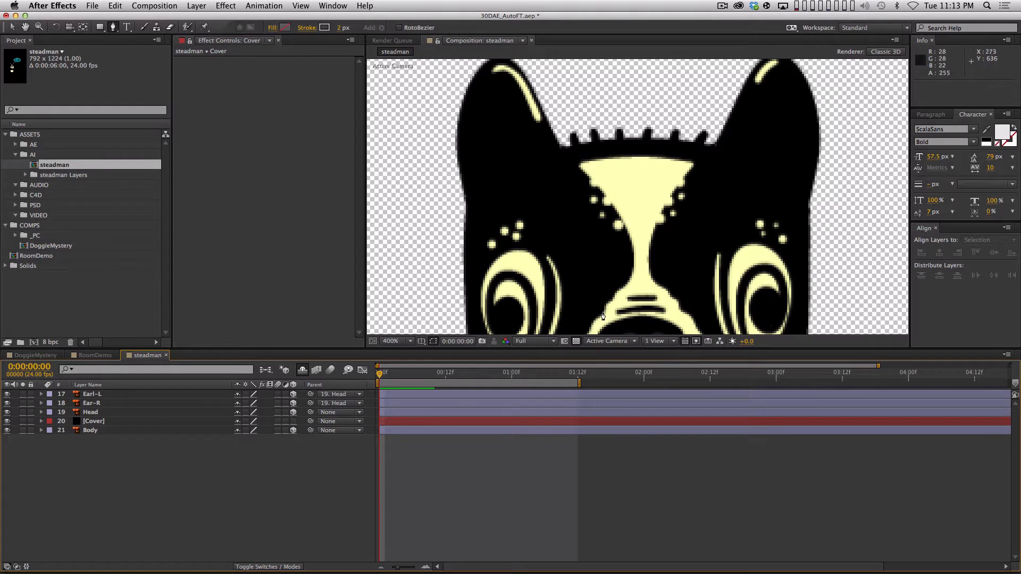
key("comma")
- Try rotating the Earl-L layer to about -44° around Z and undo it
key("r")
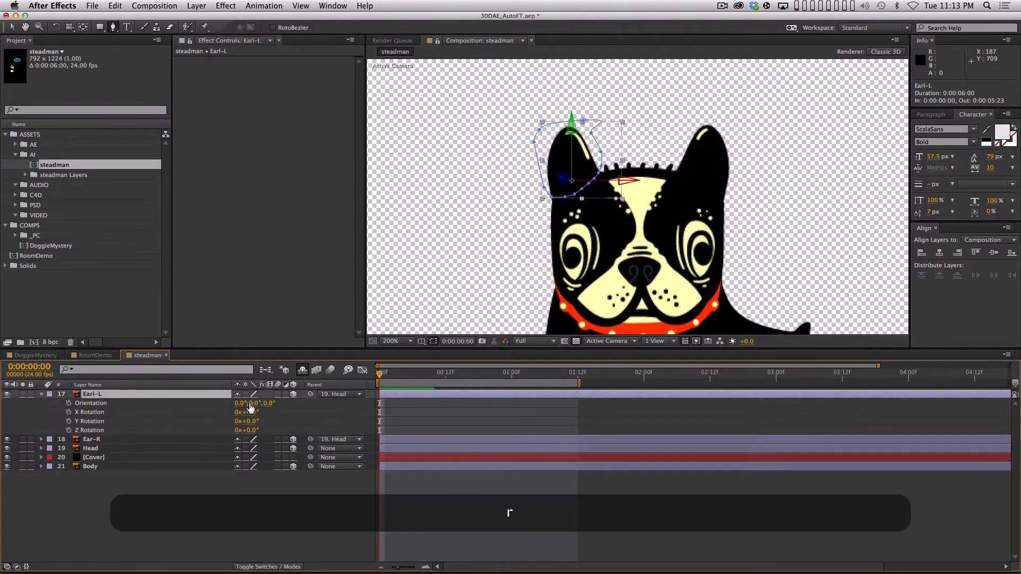
left_click_drag(246, 431, 249, 430)
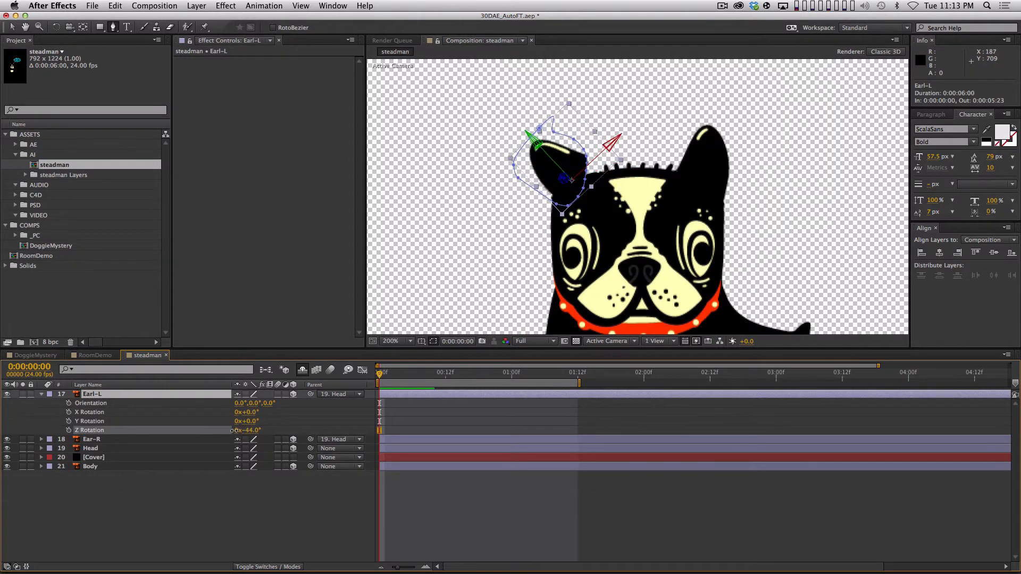
key("super+z")
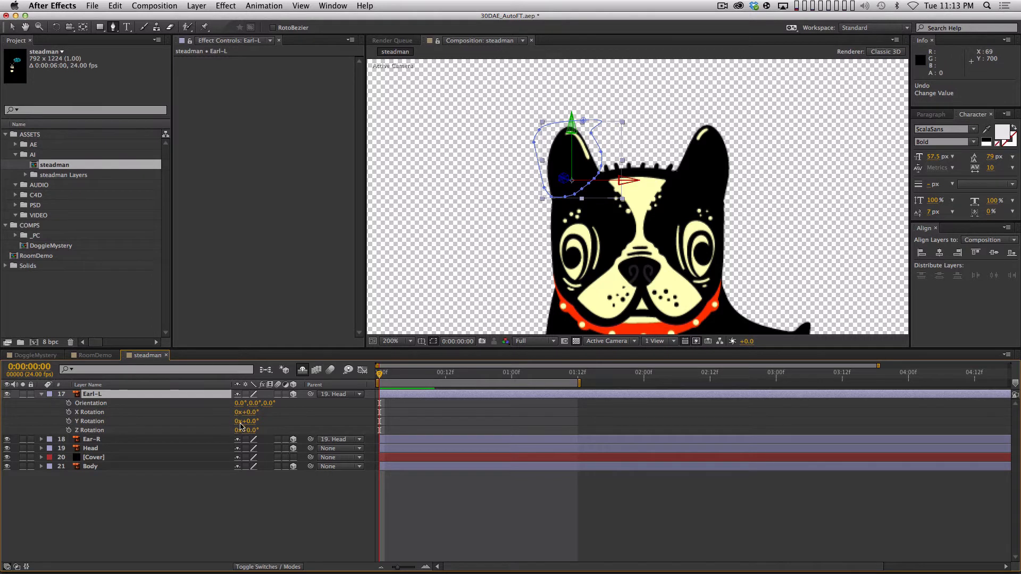
- Set the Earl-L layer's Z rotation to -23° and reshape its mask to include the ear's full inner base
key("period")
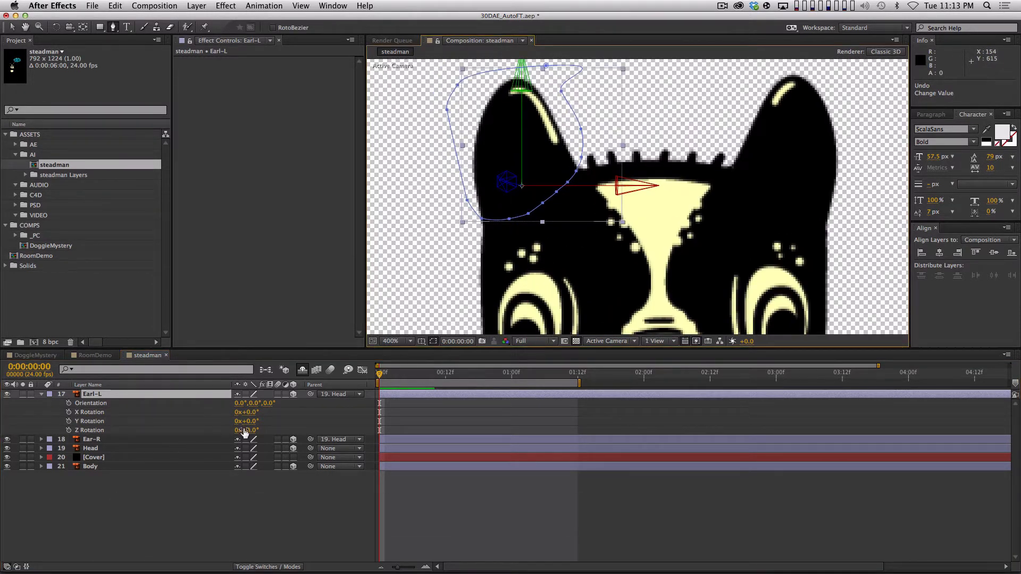
left_click_drag(252, 435, 239, 435)
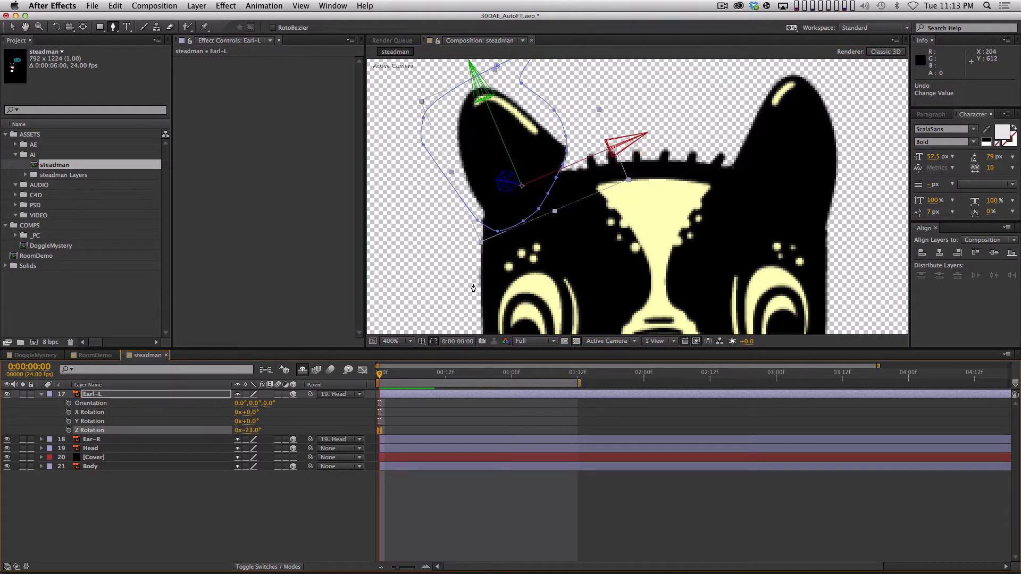
key("v")
left_click_drag(556, 178, 579, 185)
left_click_drag(567, 151, 558, 130)
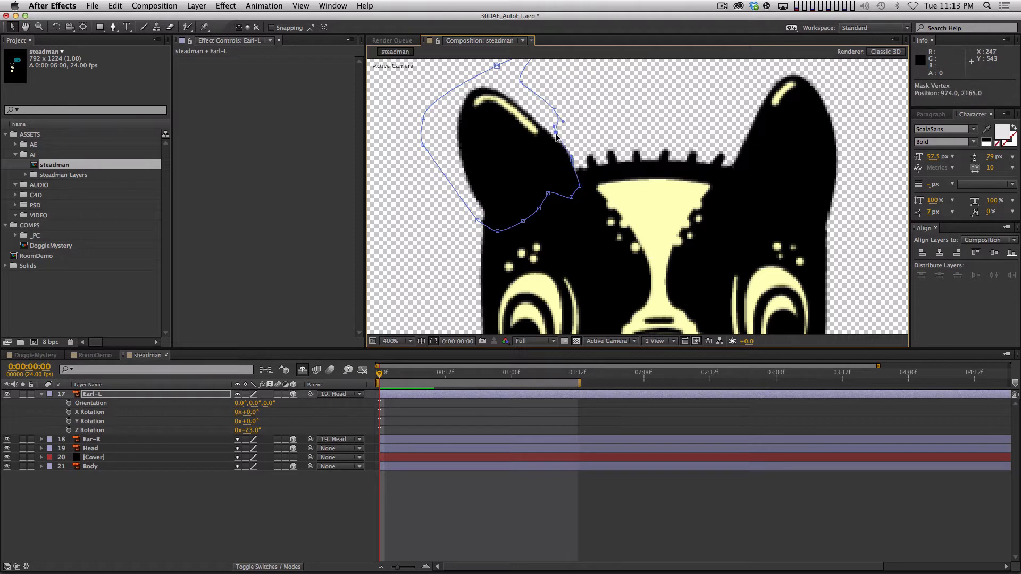
left_click_drag(476, 220, 475, 222)
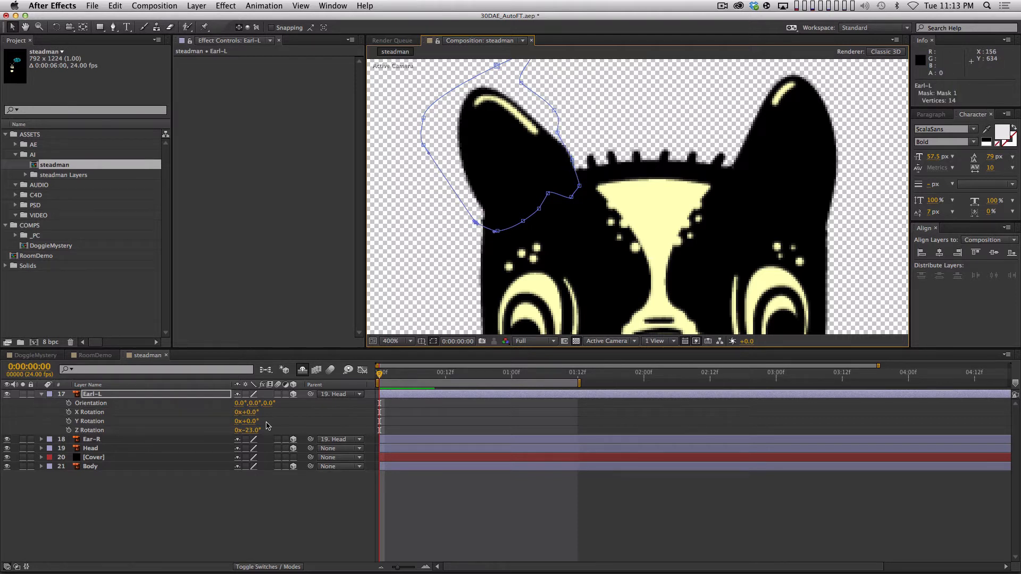
- Set the Earl-L layer's Z rotation to 23° and extend its mask around the ear's outer base
left_click_drag(251, 430, 274, 430)
left_click_drag(472, 201, 484, 241)
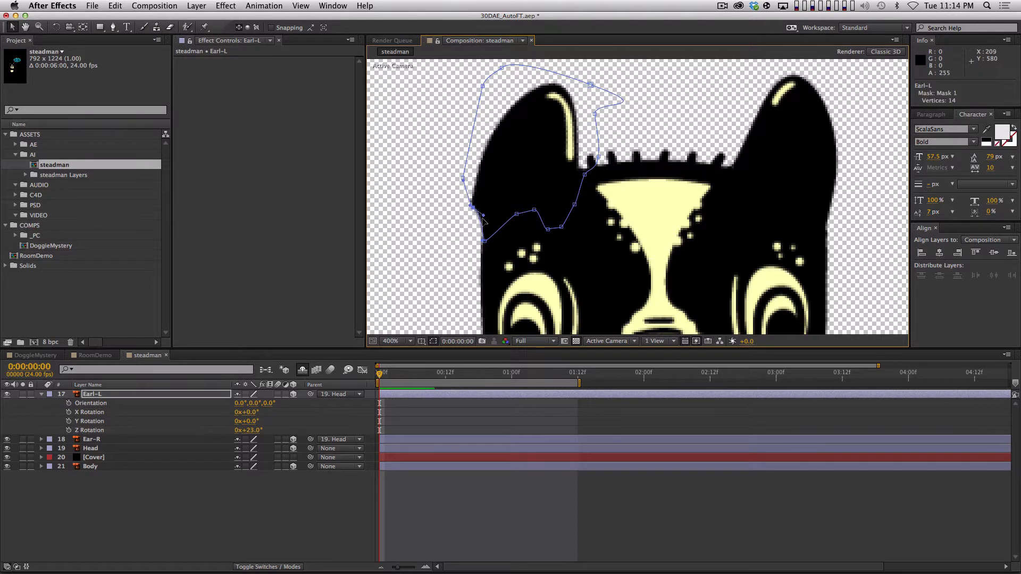
left_click_drag(482, 215, 481, 220)
left_click_drag(250, 431, 229, 427)
key("super+z")
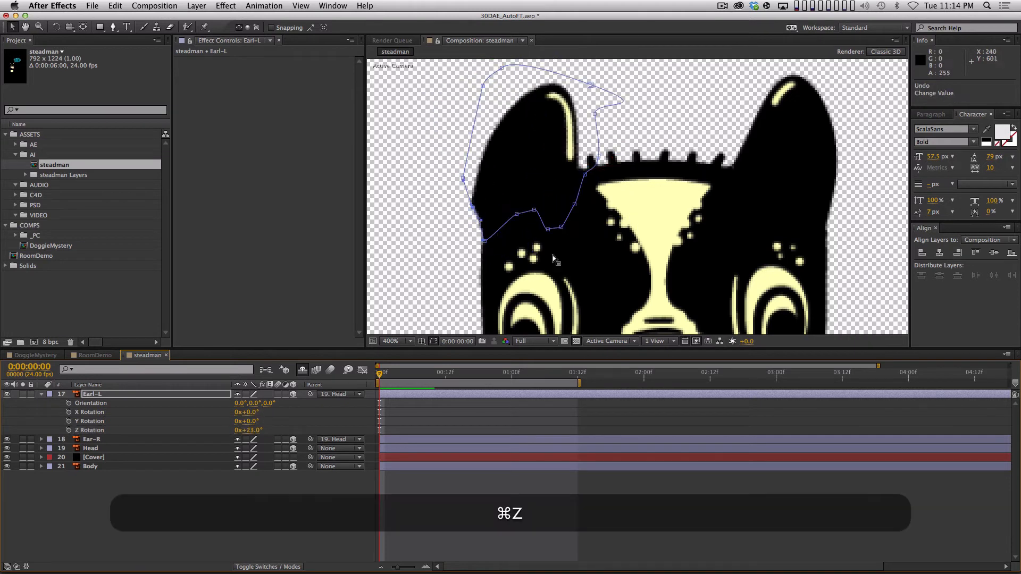
- Set the Earl-L layer's Z rotation to -2° and move its mask's lowest vertex slightly up
left_click(484, 242)
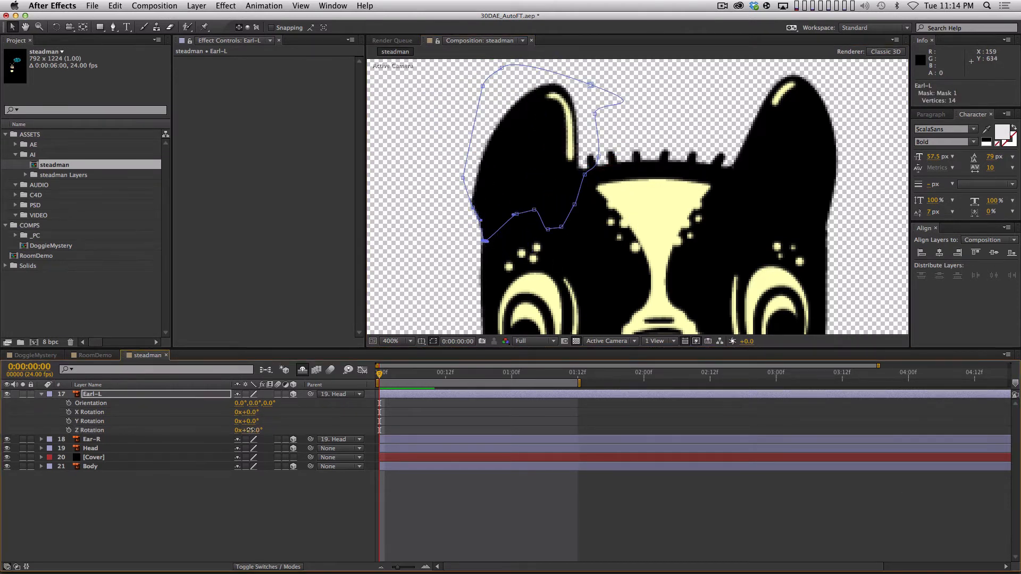
left_click_drag(253, 430, 243, 430)
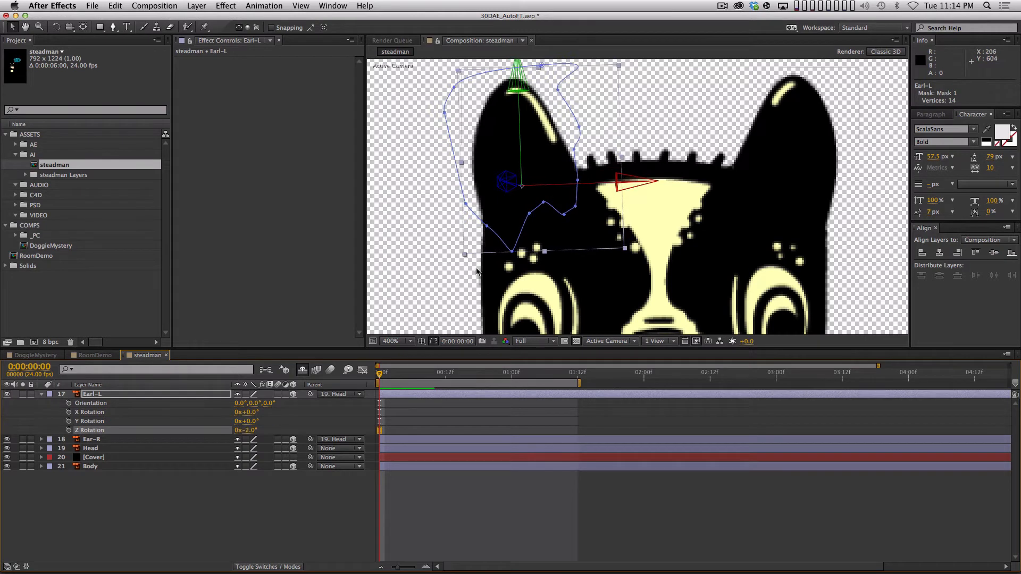
left_click_drag(513, 251, 511, 241)
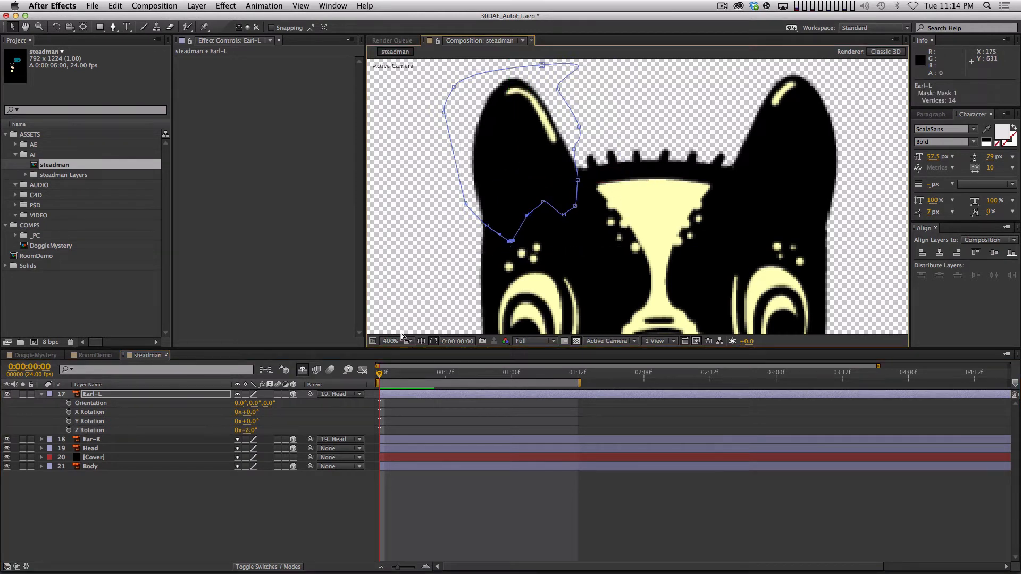
- Reset the Earl-L layer's Z rotation to 0°
left_click(247, 430)
type("0")
key("Return")
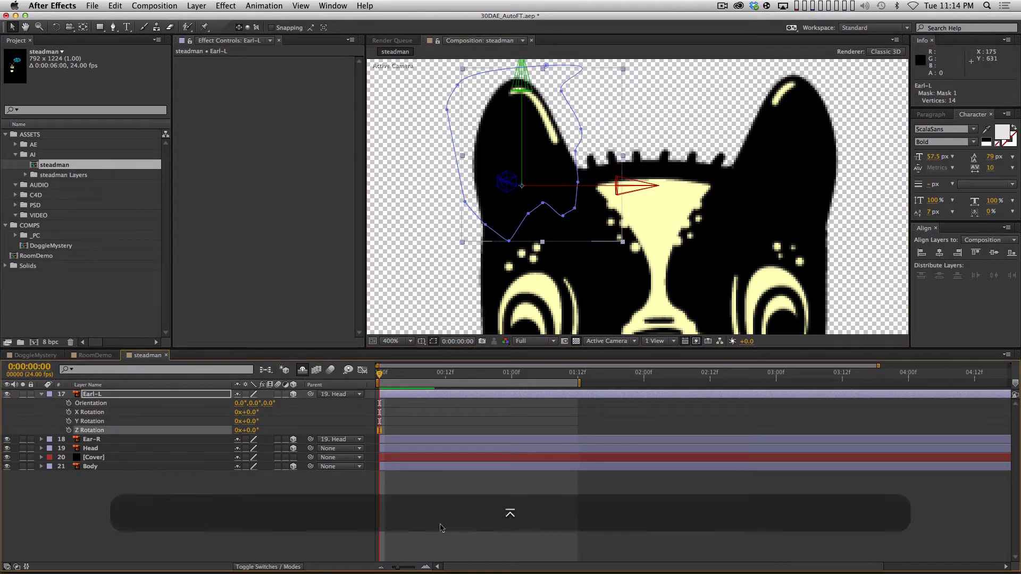
- Set the Ear-R layer's Z rotation to -27° and extend its mask around the ear's outer base
left_click(132, 439)
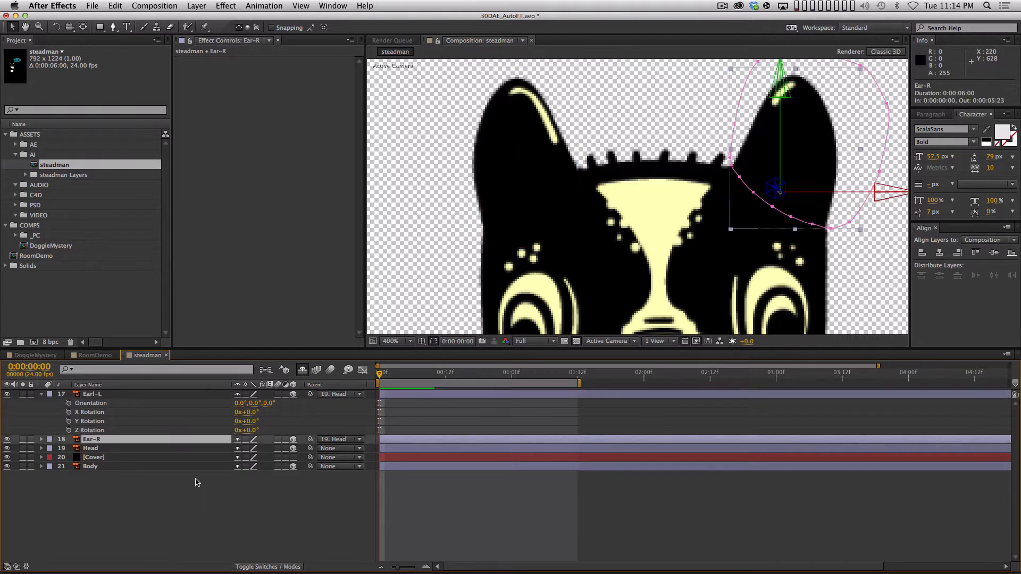
key("r")
left_click_drag(256, 479, 241, 478)
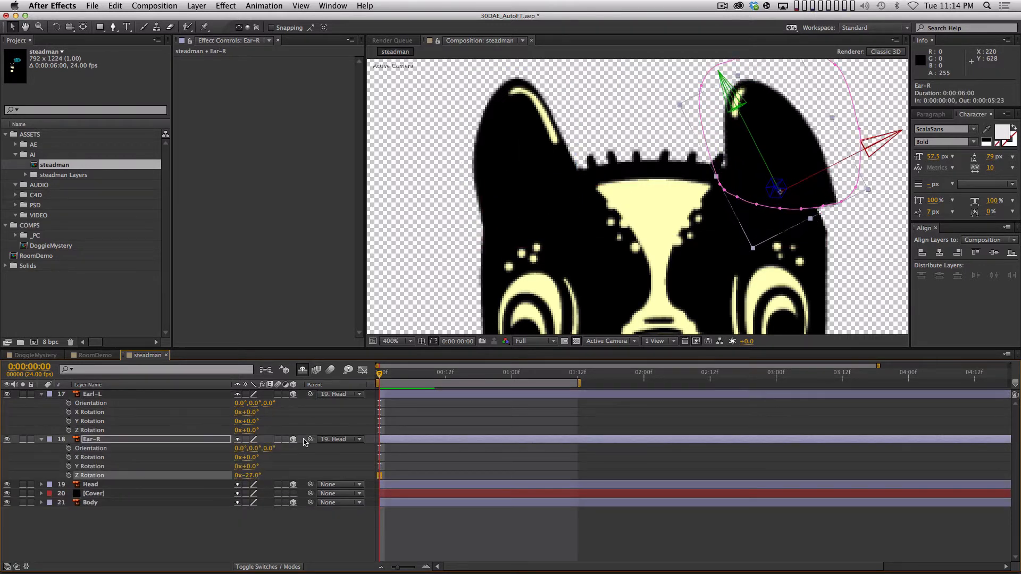
left_click_drag(823, 207, 827, 232)
left_click_drag(858, 187, 846, 186)
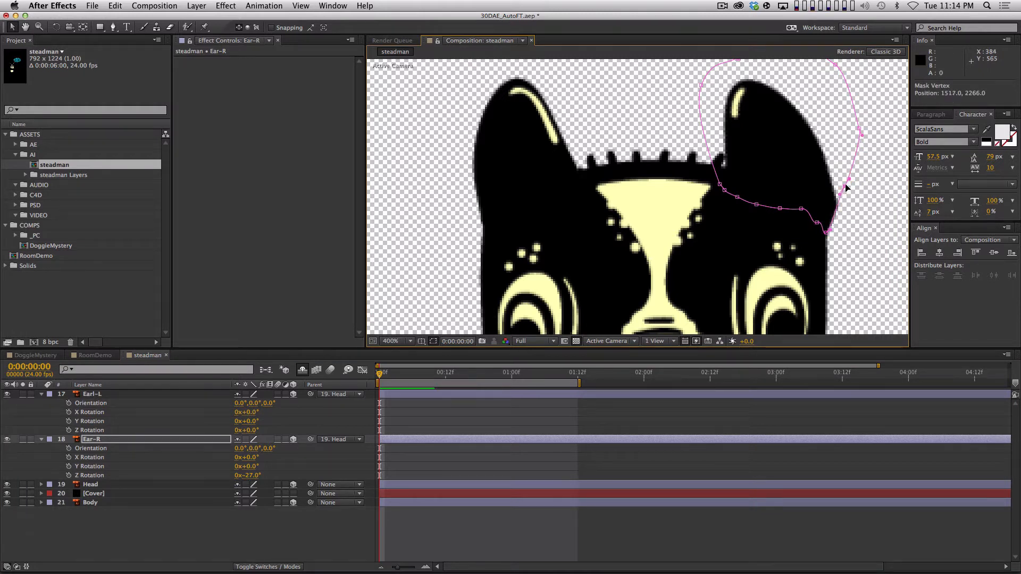
- Set the Ear-R layer's Z rotation to 13° and move the mask vertex at the ear's inner base upward
left_click_drag(253, 475, 273, 472)
left_click_drag(743, 169, 744, 140)
- Reset the Ear-R layer's Z rotation to 0° and pull its mask's lowest vertex in, clear of the spots above the eye
left_click(250, 476)
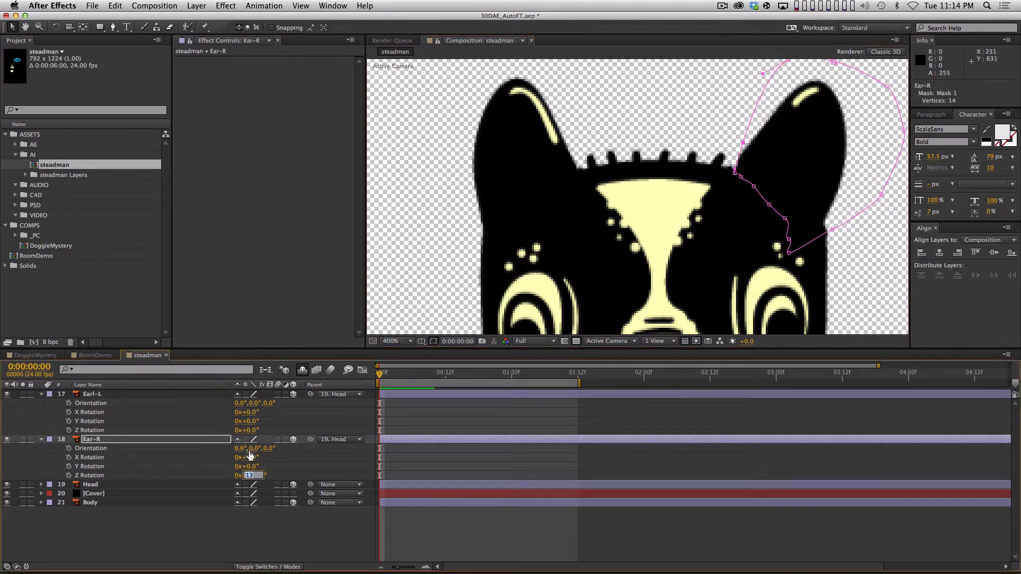
type("0")
key("Return")
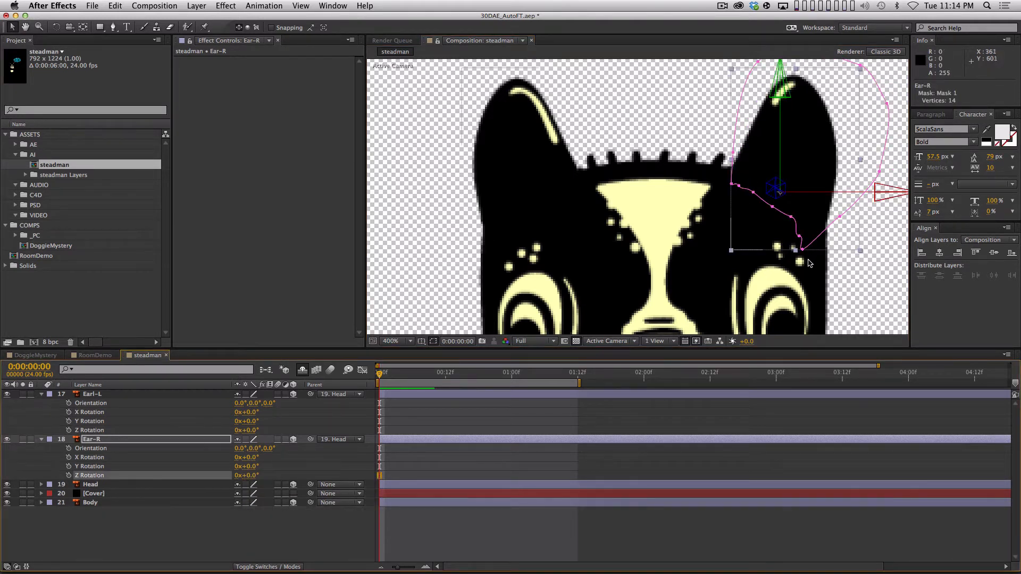
left_click_drag(803, 249, 812, 240)
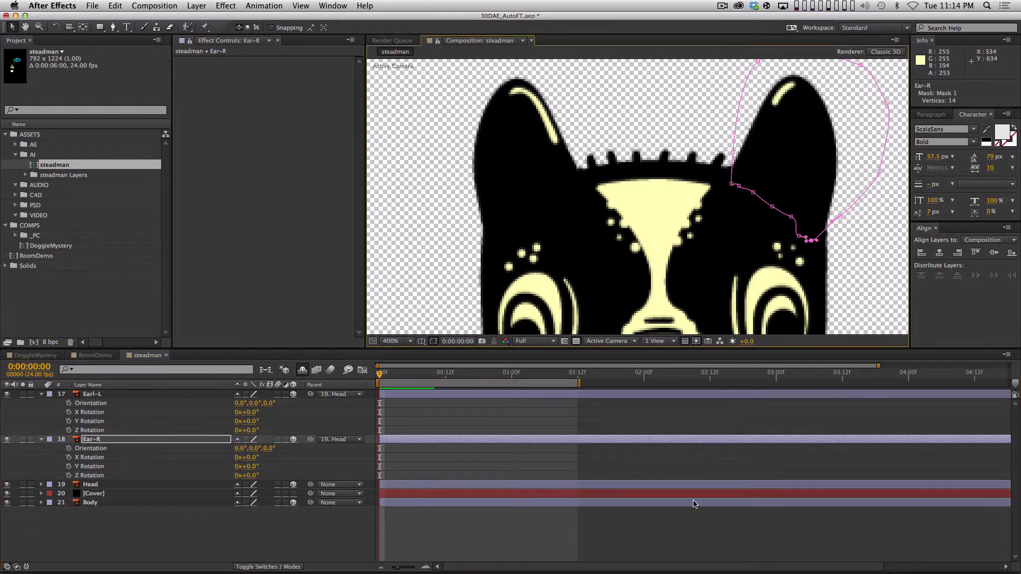
- View the whole dog at 100% and collapse the properties of all layers in the timeline
left_click(692, 524)
key("comma")
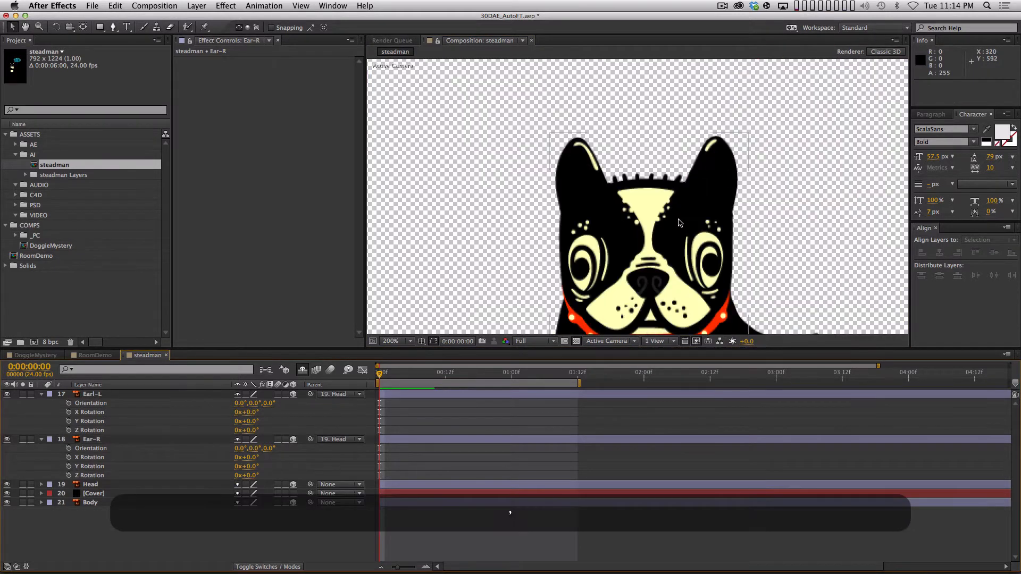
key("comma")
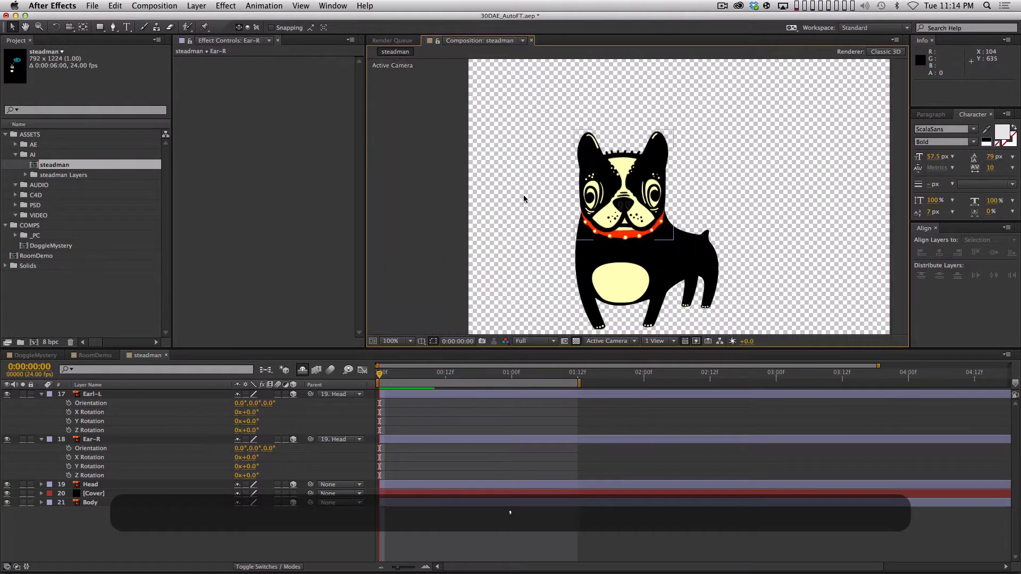
key("super+a")
key("shift+super+grave")
left_click(178, 497)
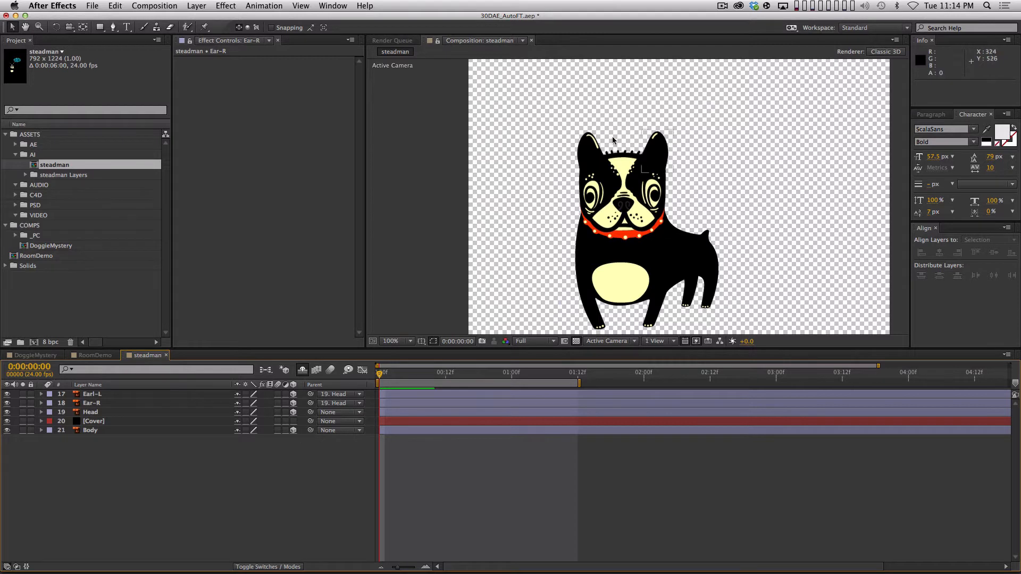
left_click(147, 431)
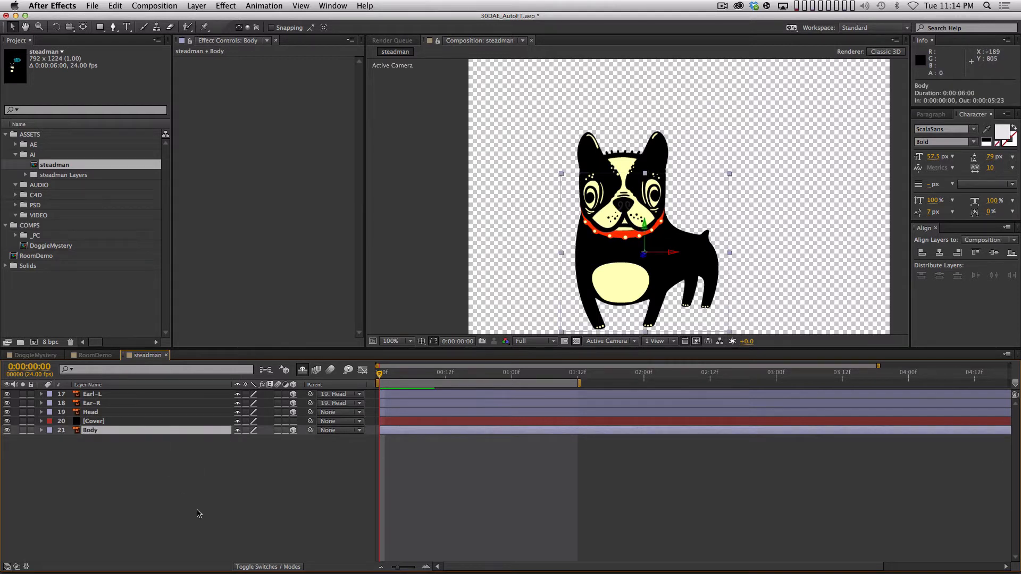
left_click(162, 482)
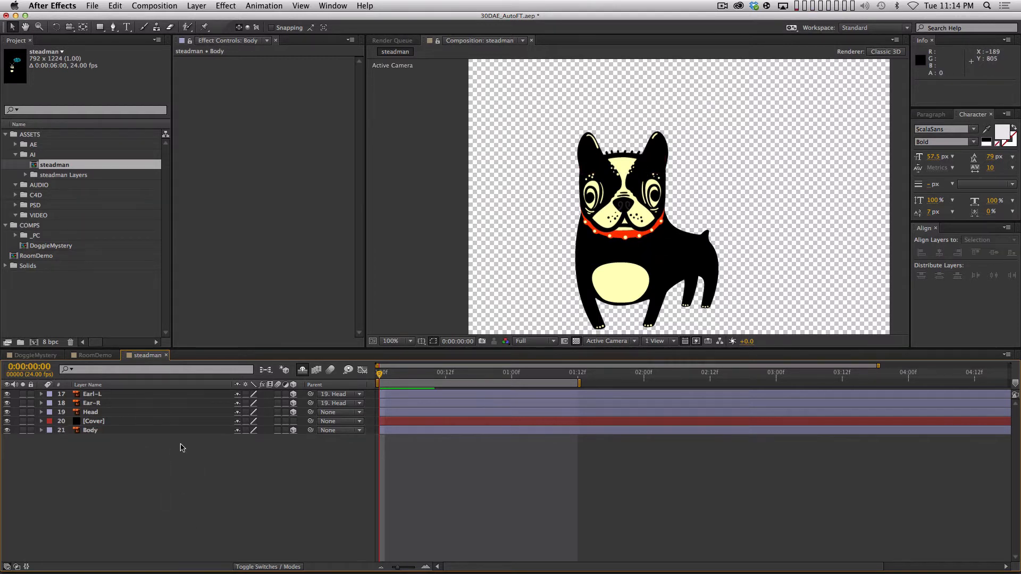
- Parent the Cover layer to the Head layer
left_click(136, 394)
left_click(124, 403)
left_click(113, 413)
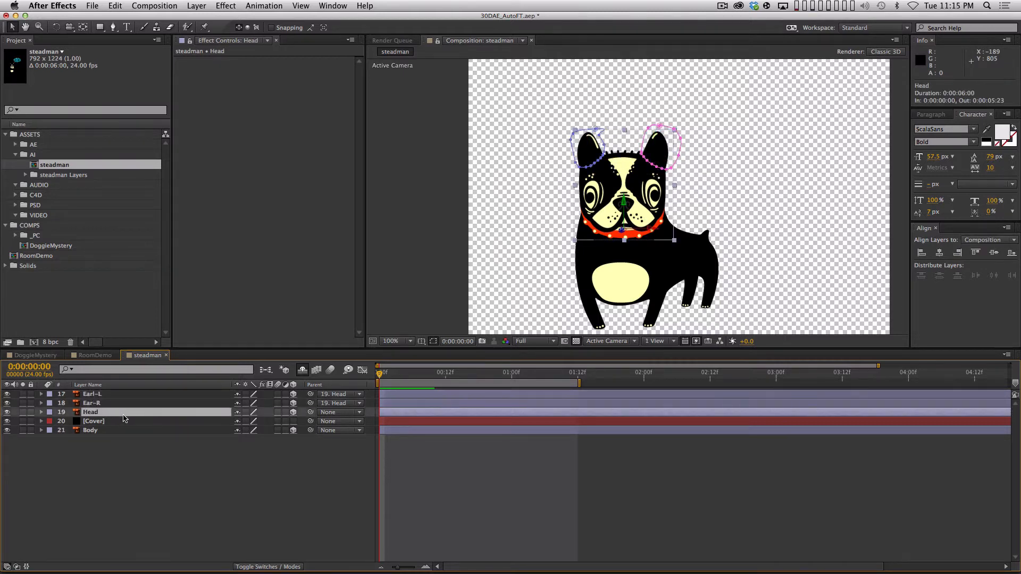
left_click(123, 421)
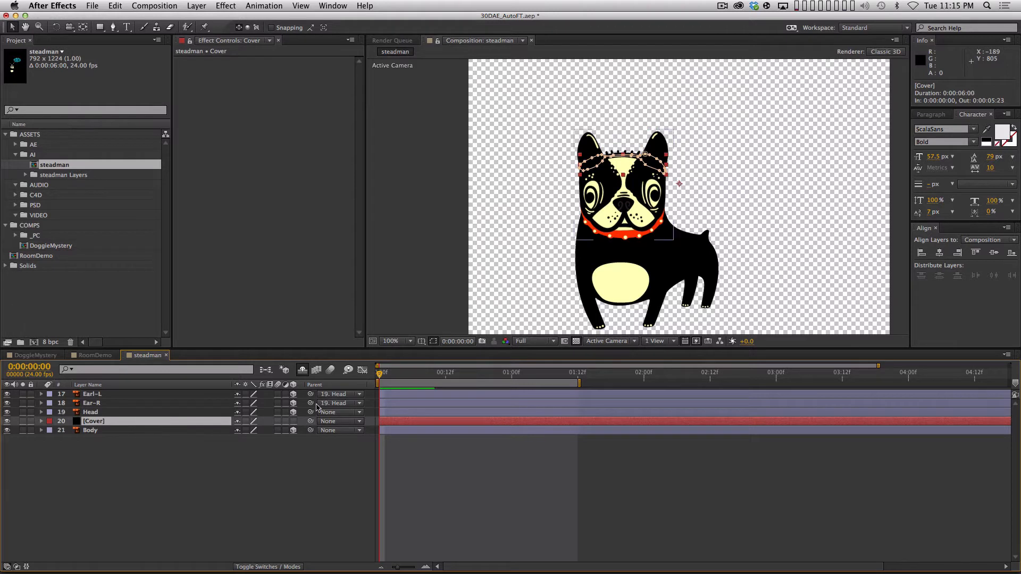
left_click_drag(310, 421, 140, 412)
- Parent the Head layer to the Body layer and clear the selection
left_click(214, 413)
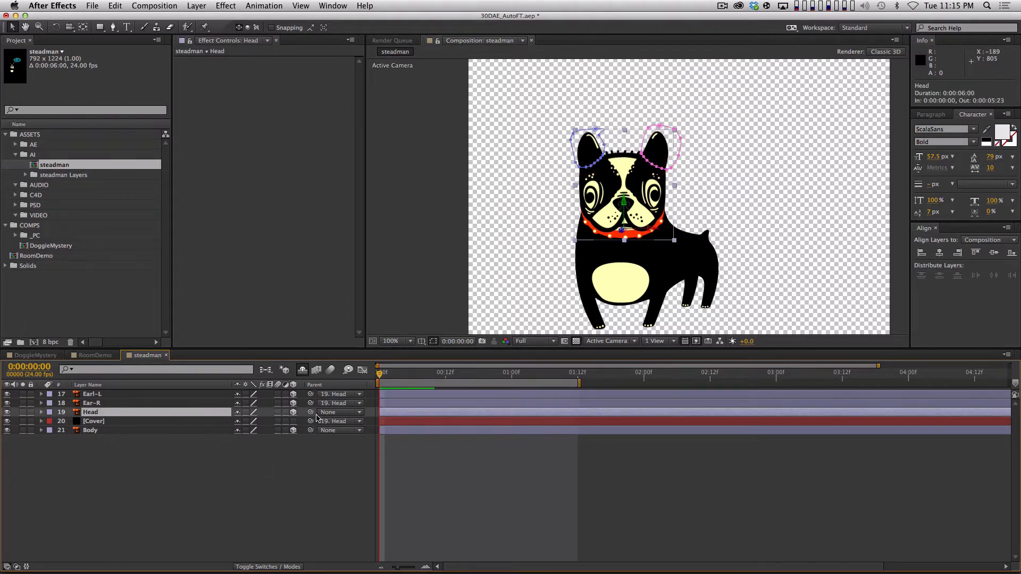
left_click_drag(310, 413, 201, 432)
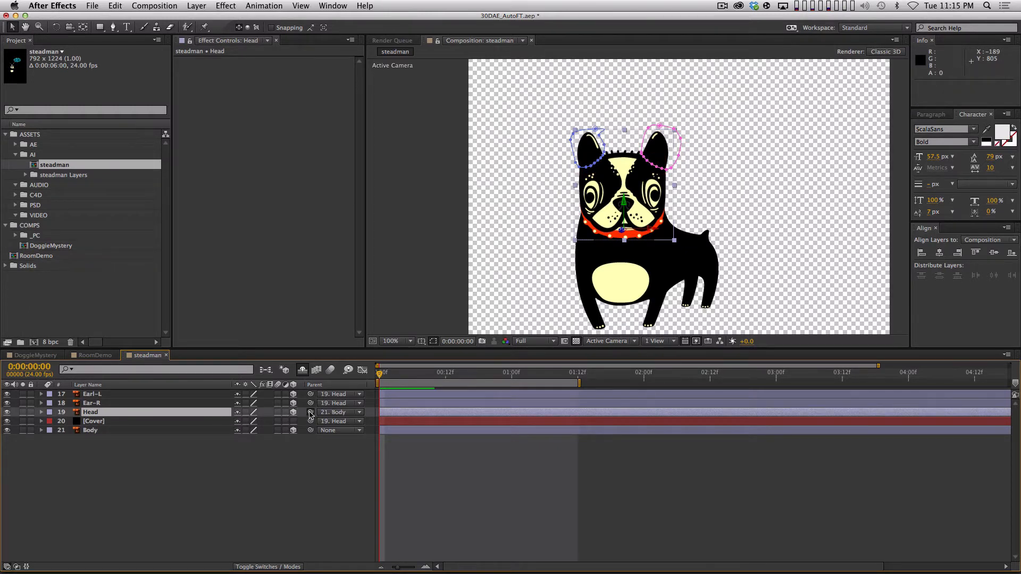
left_click_drag(310, 413, 195, 431)
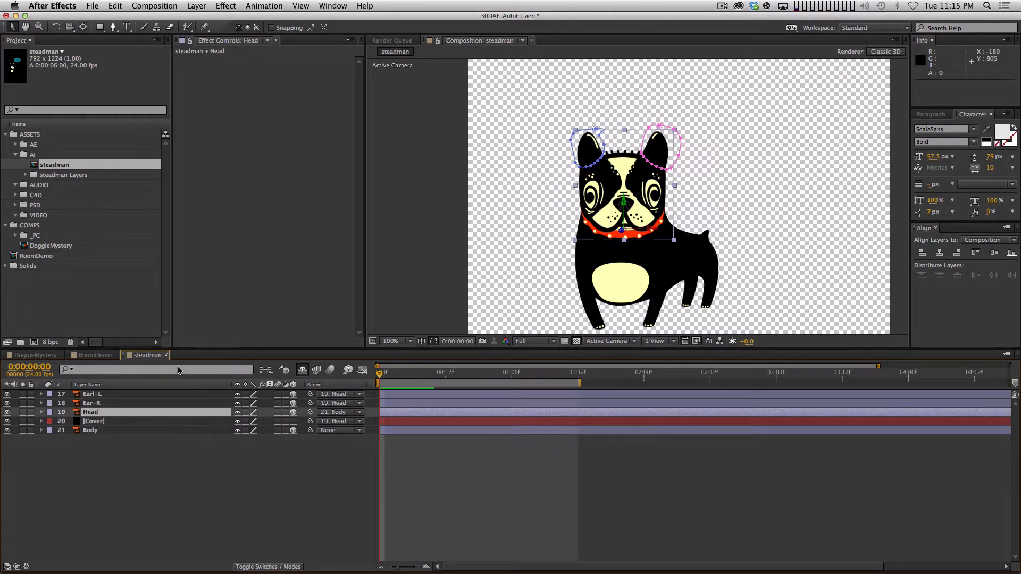
left_click(207, 459)
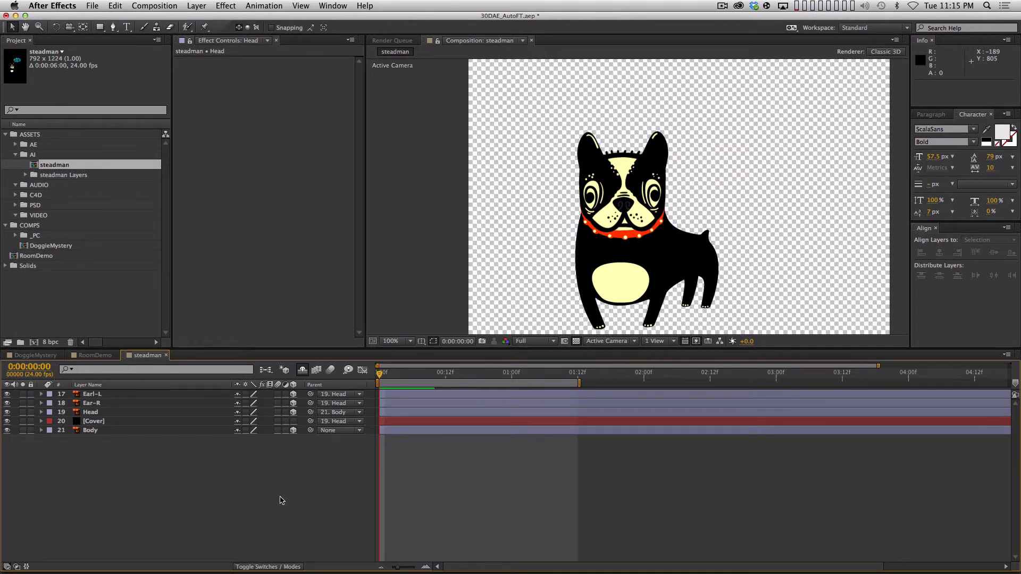
- Reveal the Head layer's rotation properties and copy all its Z Rotation keyframes
left_click(144, 413)
key("r")
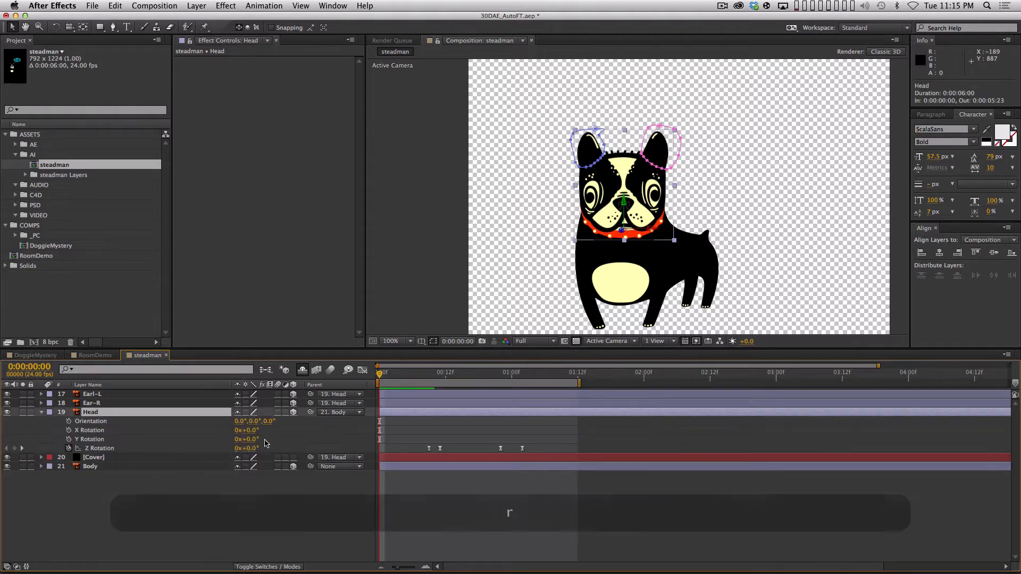
left_click_drag(426, 373, 328, 392)
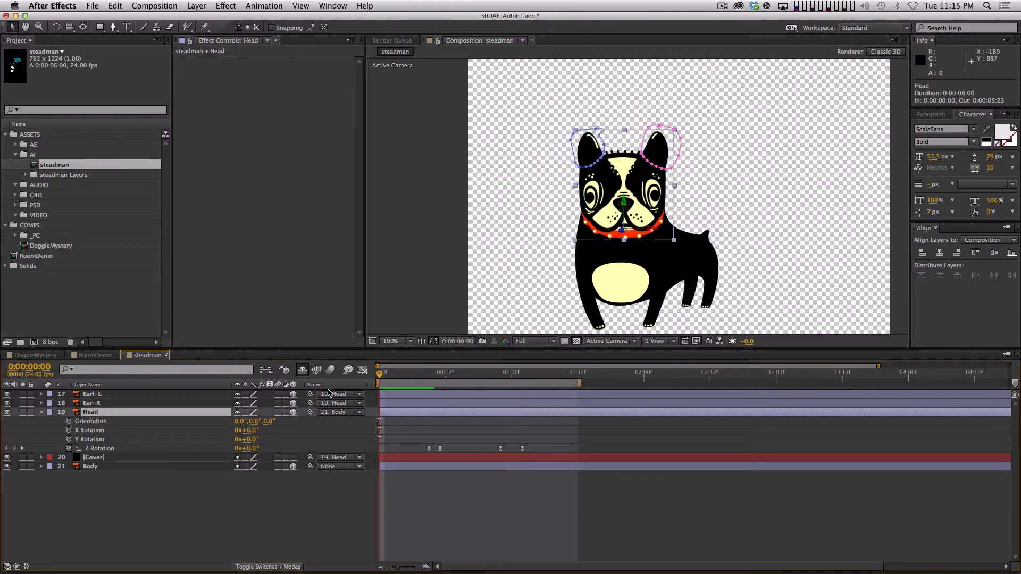
left_click(279, 510)
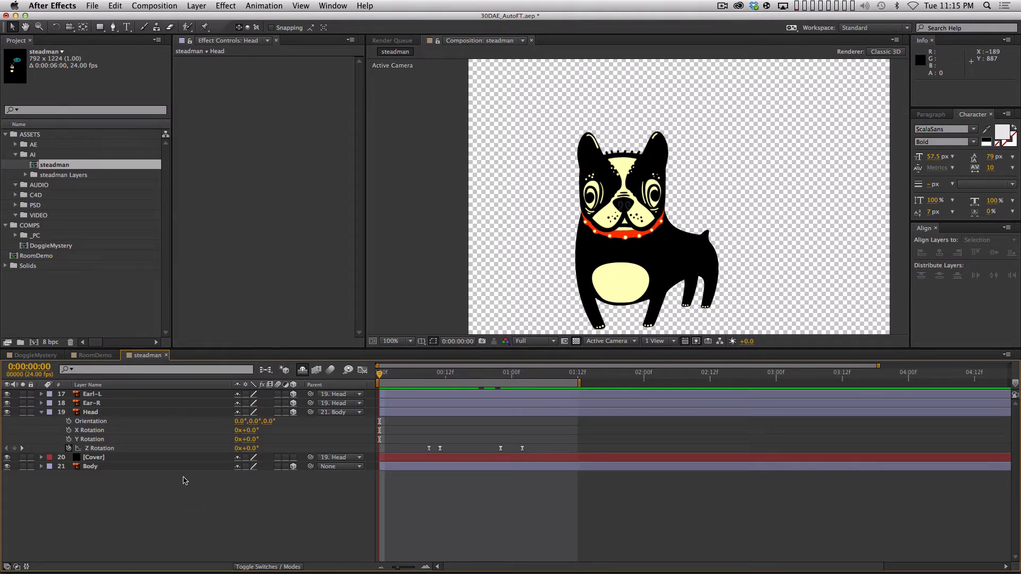
left_click_drag(121, 450, 573, 472)
key("super+c")
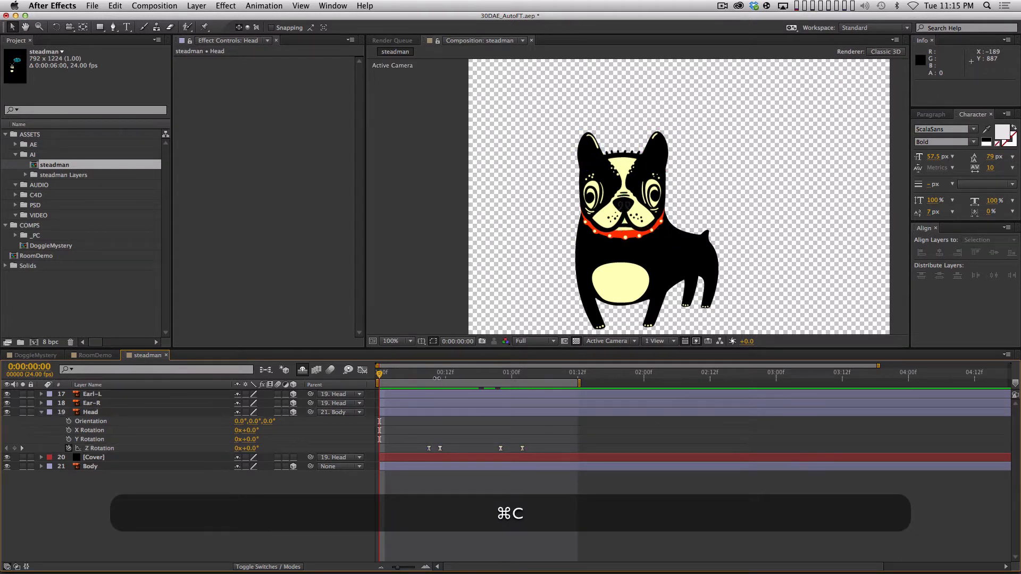
- Paste the head's rotation keyframes onto the Earl-L and Ear-R layers at 0:00:00:09 and preview the animation
mouse_move(437, 378)
left_mouse_down()
mouse_move(409, 378)
mouse_move(429, 378)
left_mouse_up()
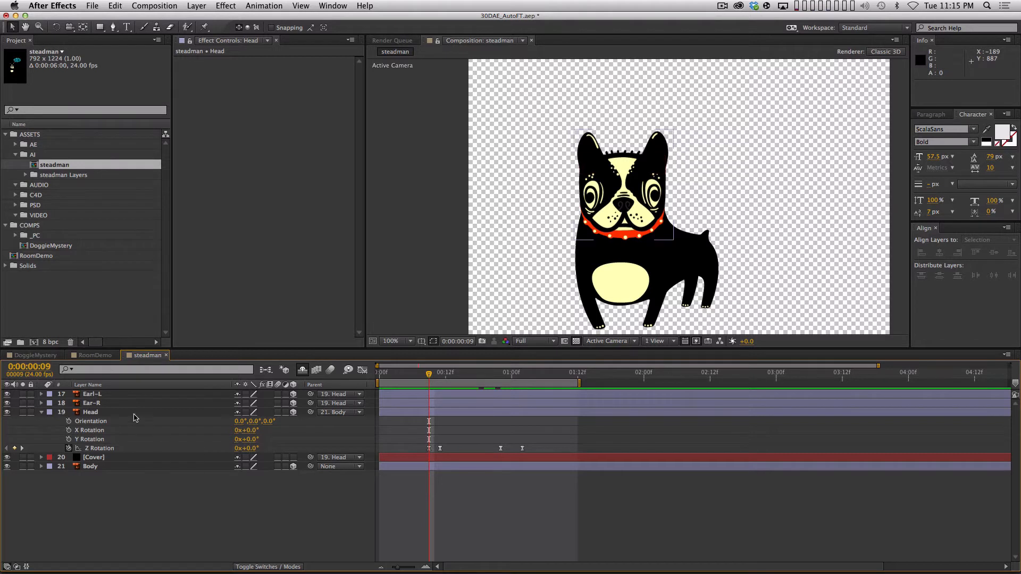
left_click(132, 395)
left_click(133, 403, "shift")
key("super+v")
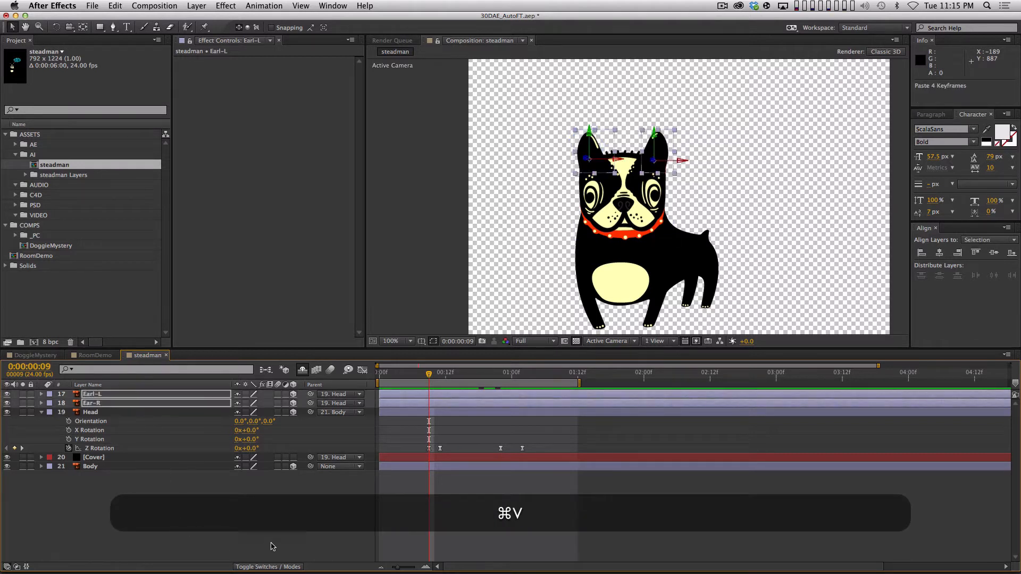
left_click(335, 540)
key("KP_0")
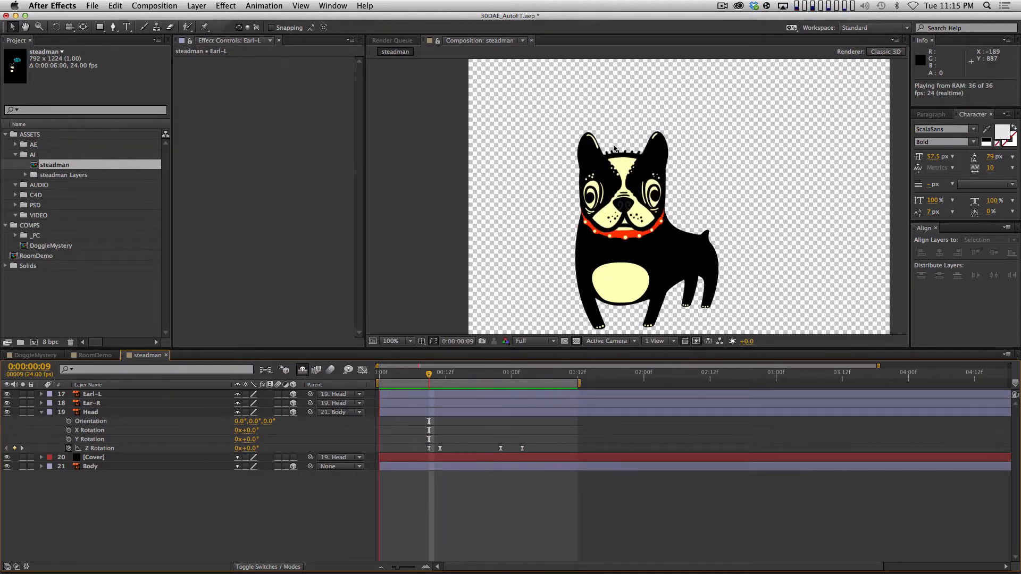
key("space")
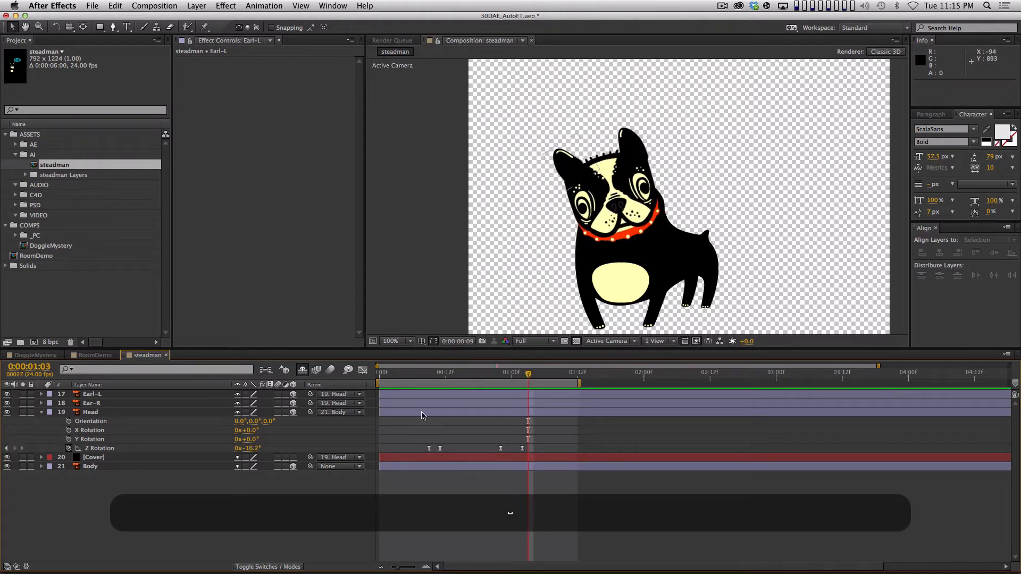
- Delay both ears' Z Rotation keyframes by two frames, starting at the head's second keyframe, and preview the animation
left_click(106, 403)
left_click(106, 394, "shift")
key("shift+u")
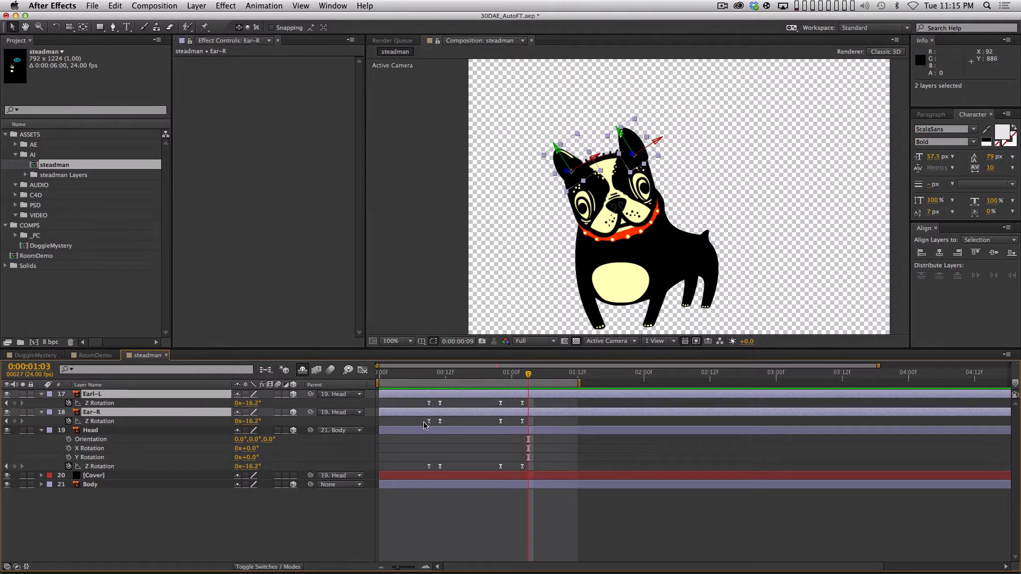
left_click_drag(418, 400, 536, 433)
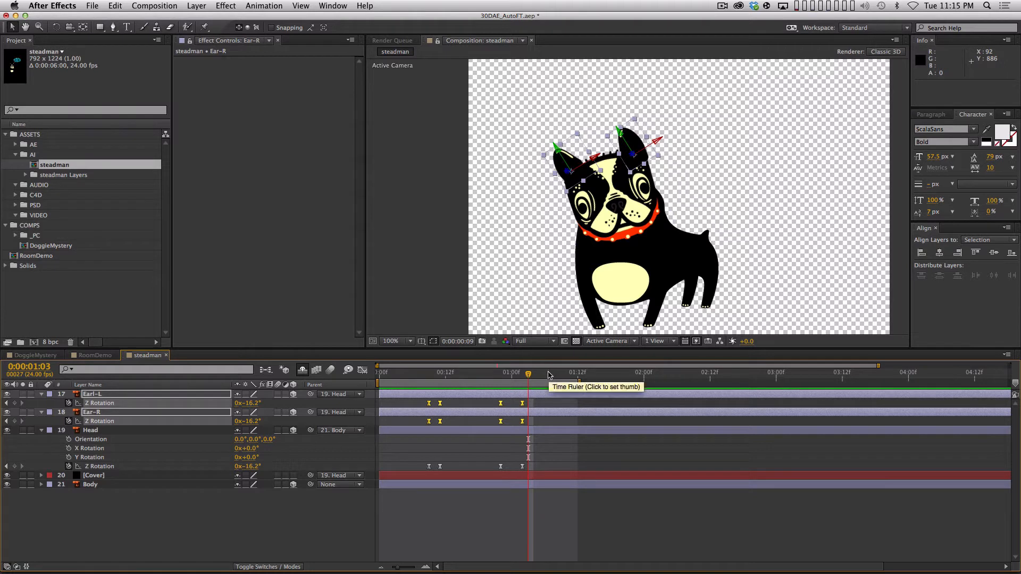
left_click(429, 405)
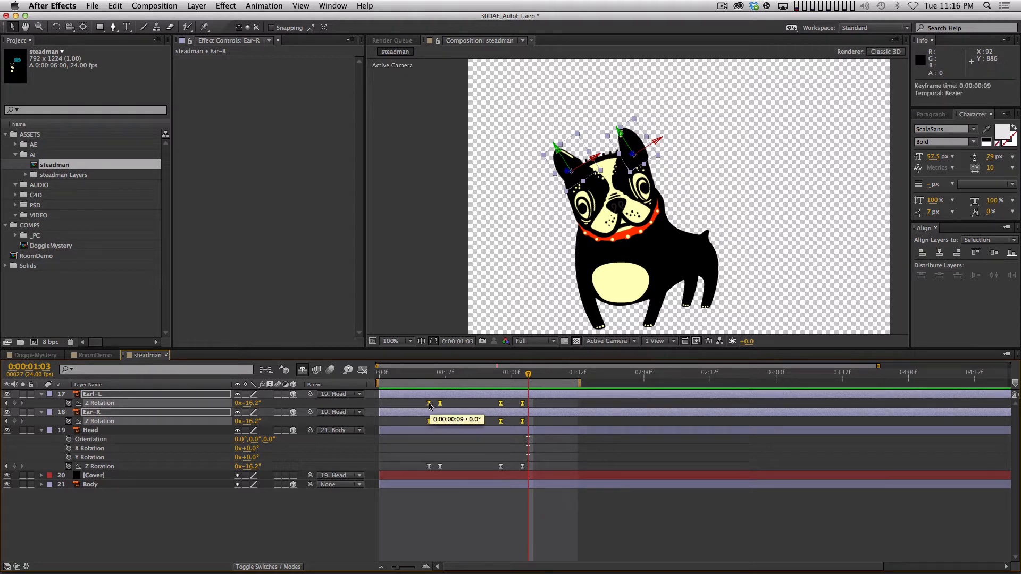
left_click_drag(435, 408, 440, 408)
left_click(479, 513)
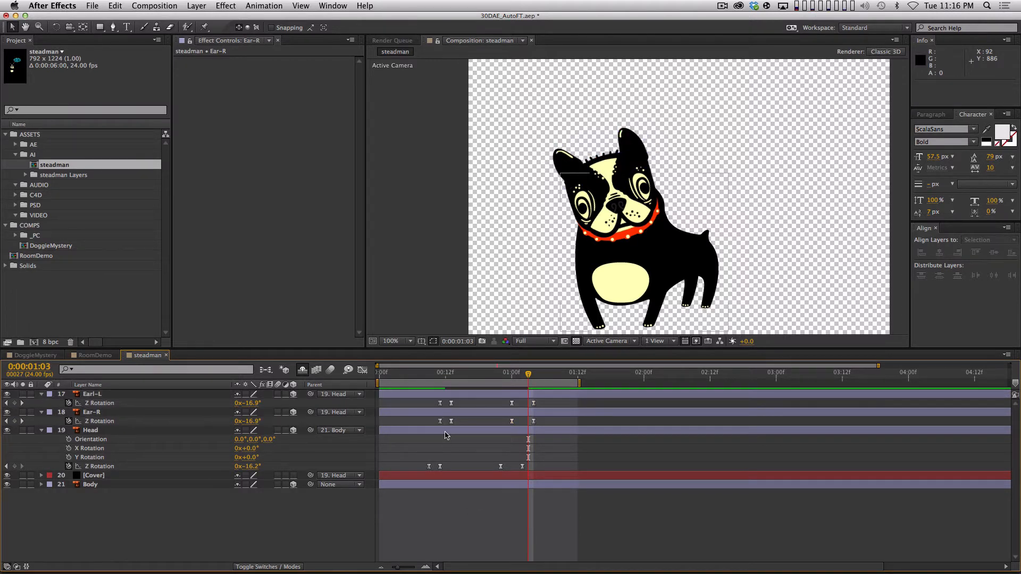
key("KP_0")
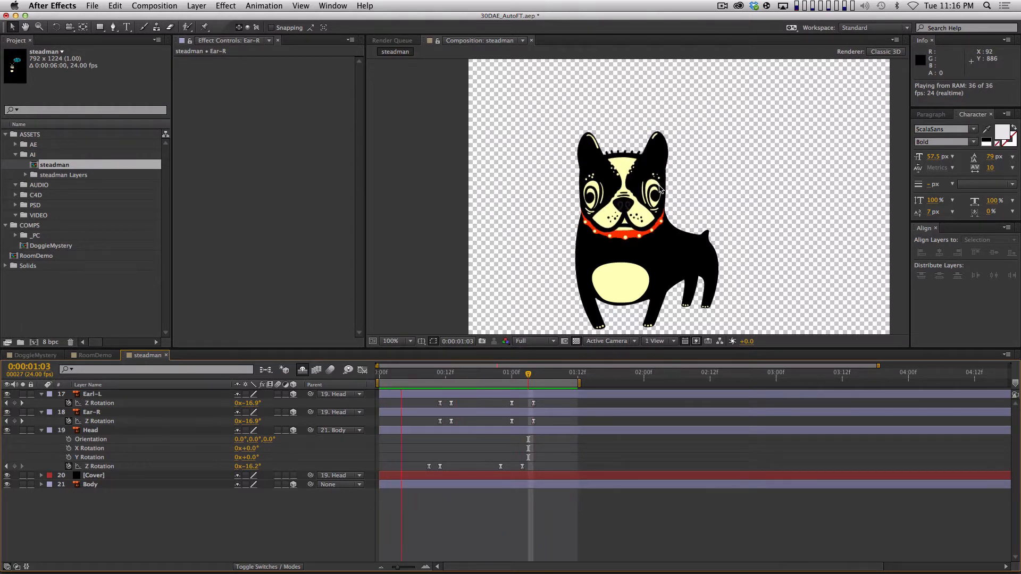
key("space")
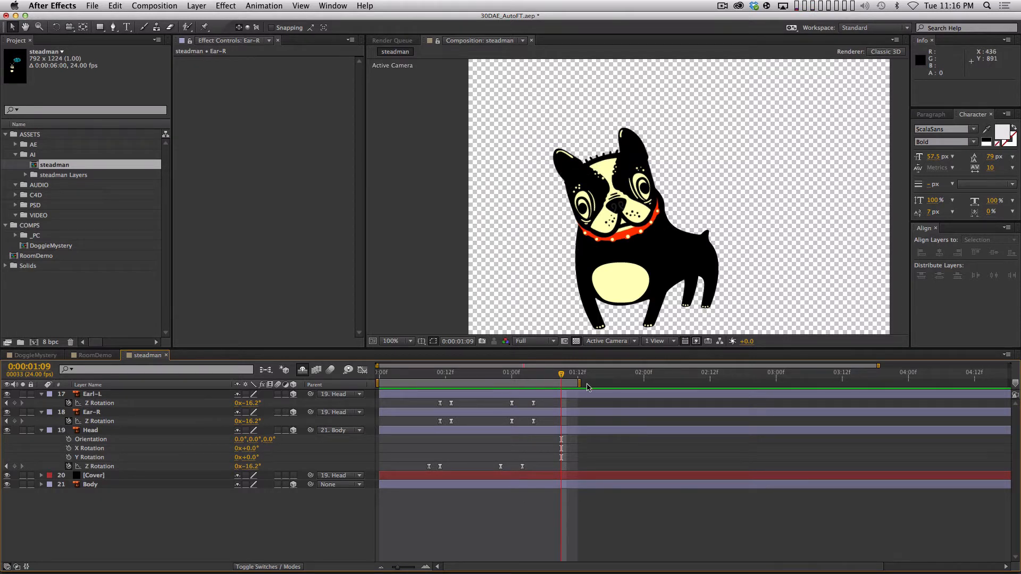
- Extend the work area's end to 0:00:03:08 and fit the composition's full duration in the timeline
left_click_drag(580, 382, 827, 382)
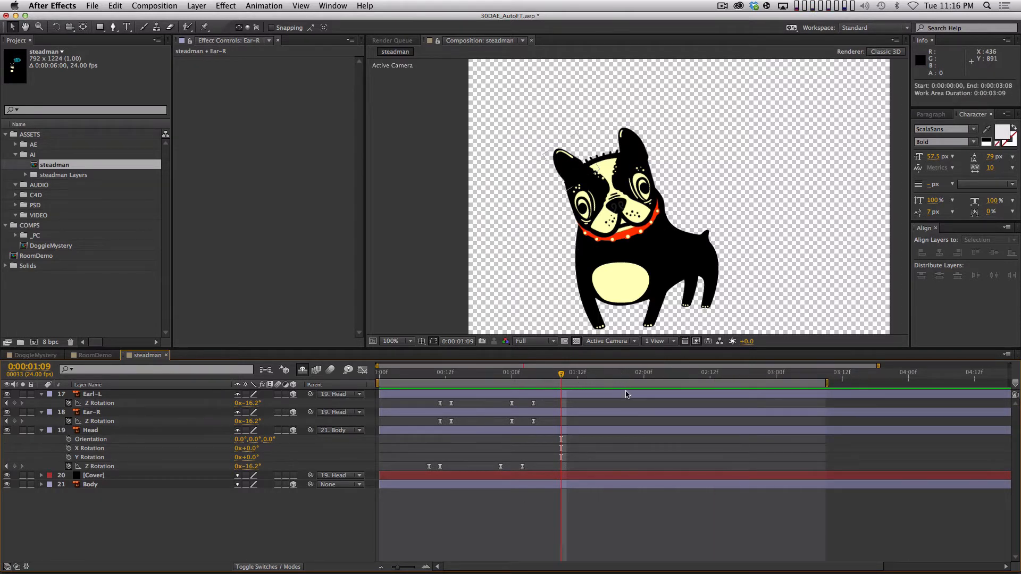
key("minus")
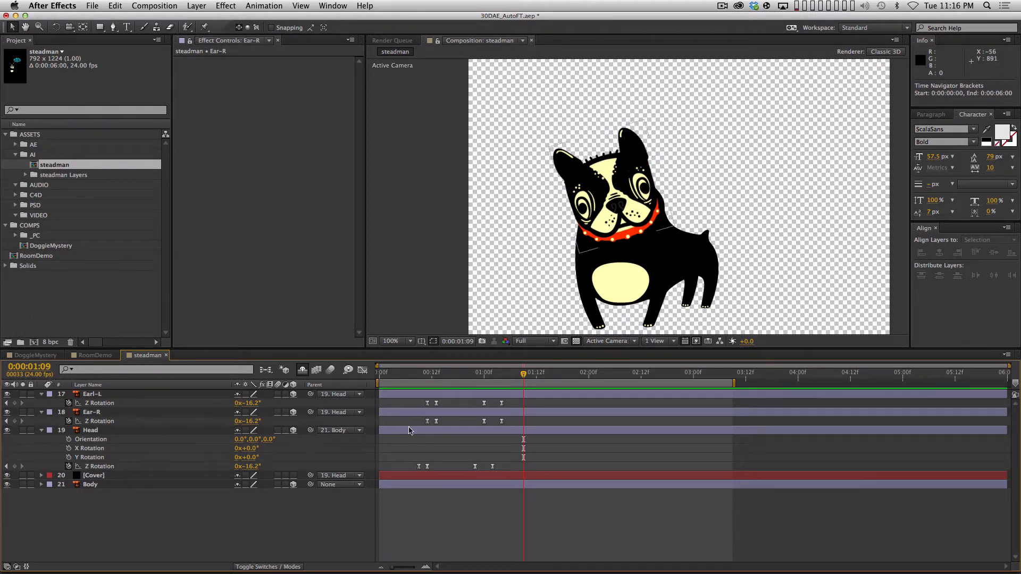
- Delete all Z Rotation keyframes from the Earl-L and Ear-R layers with the current time at 0:00:00:00
left_click_drag(529, 407, 394, 442)
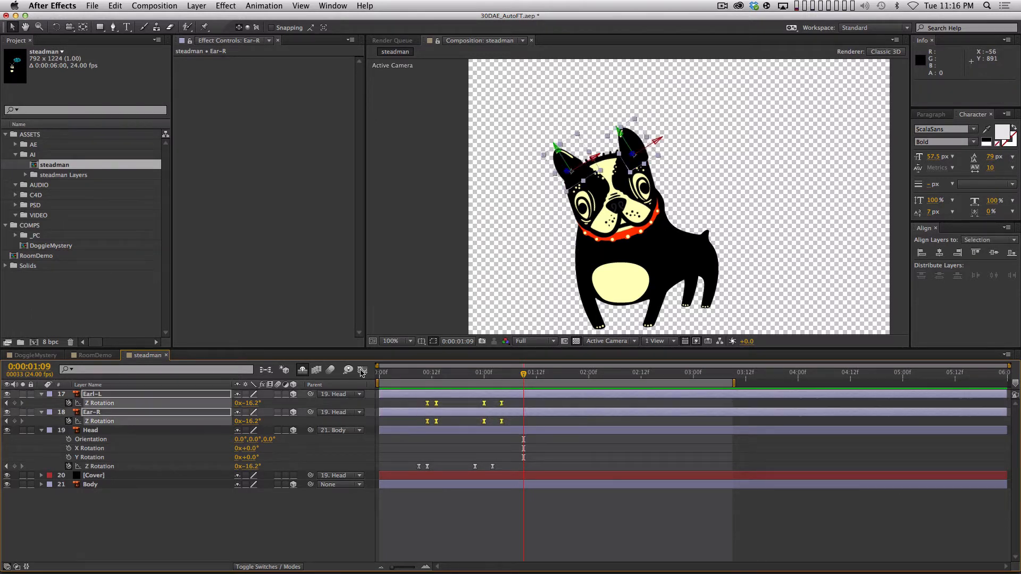
key("Home")
key("BackSpace")
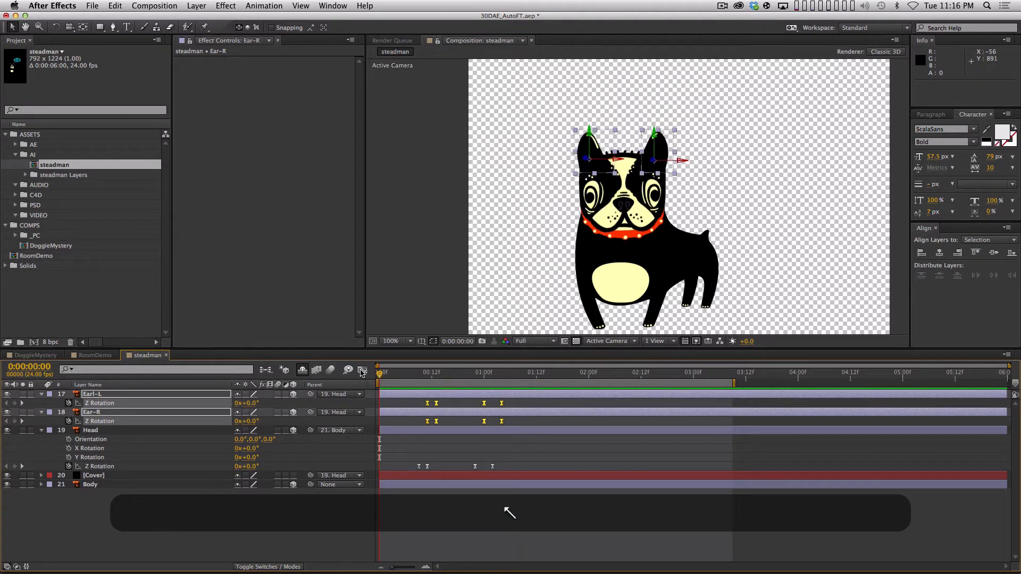
left_click(471, 514)
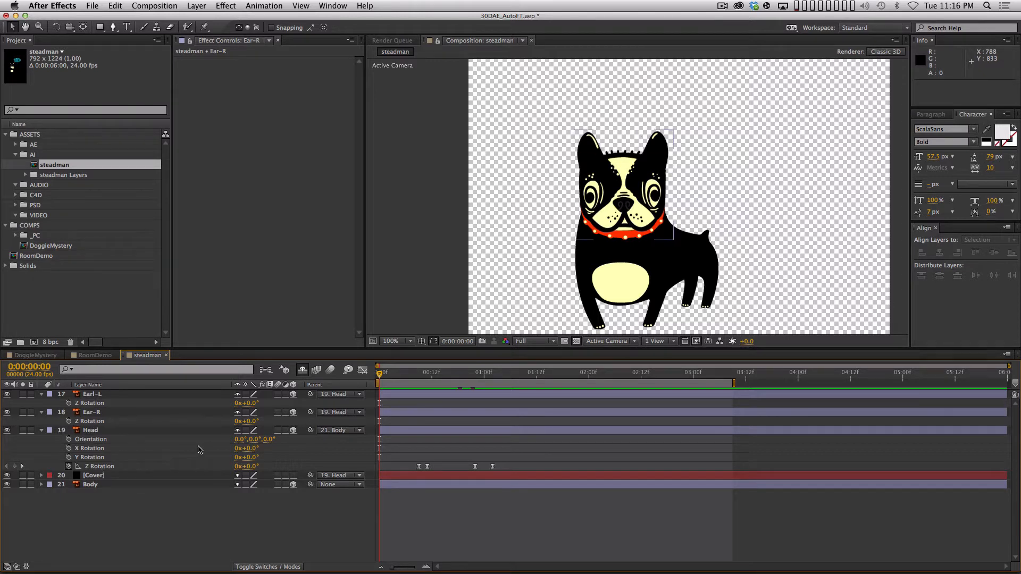
- Link Ear-R's Z Rotation to the Head layer's Z Rotation with an expression and scrub through the tilt to check it
left_click(103, 415)
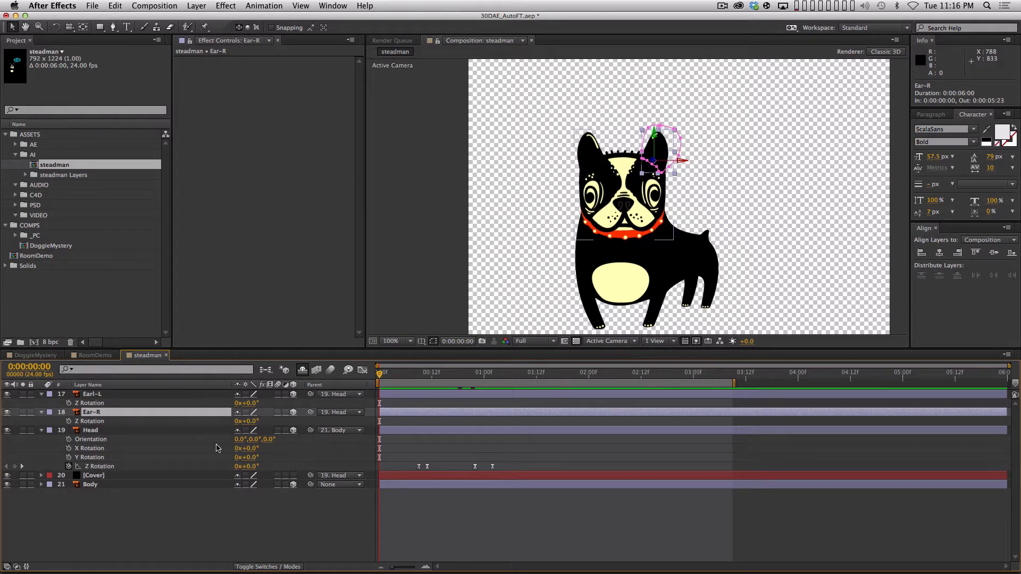
left_click(119, 535)
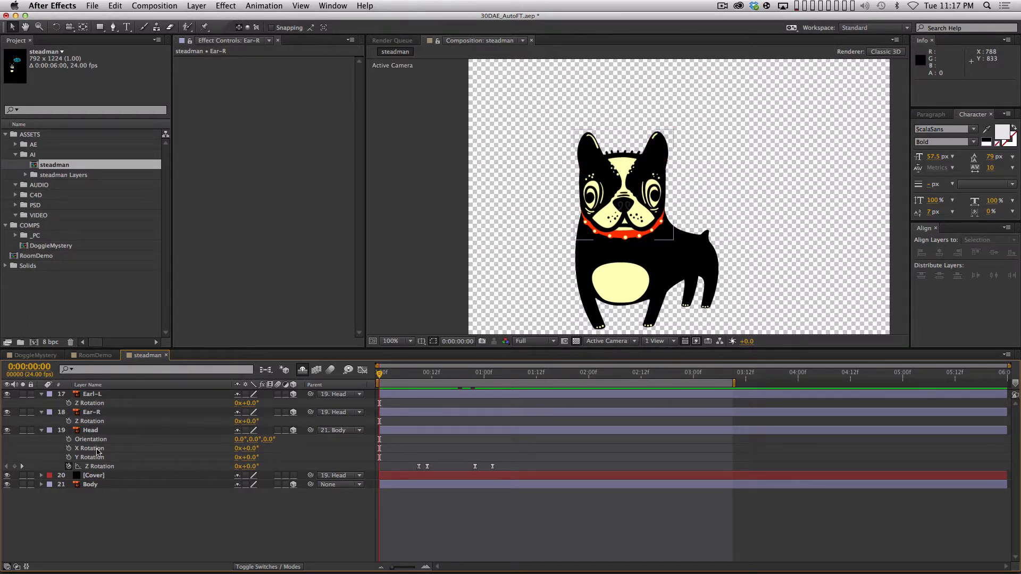
left_click(69, 421, "alt")
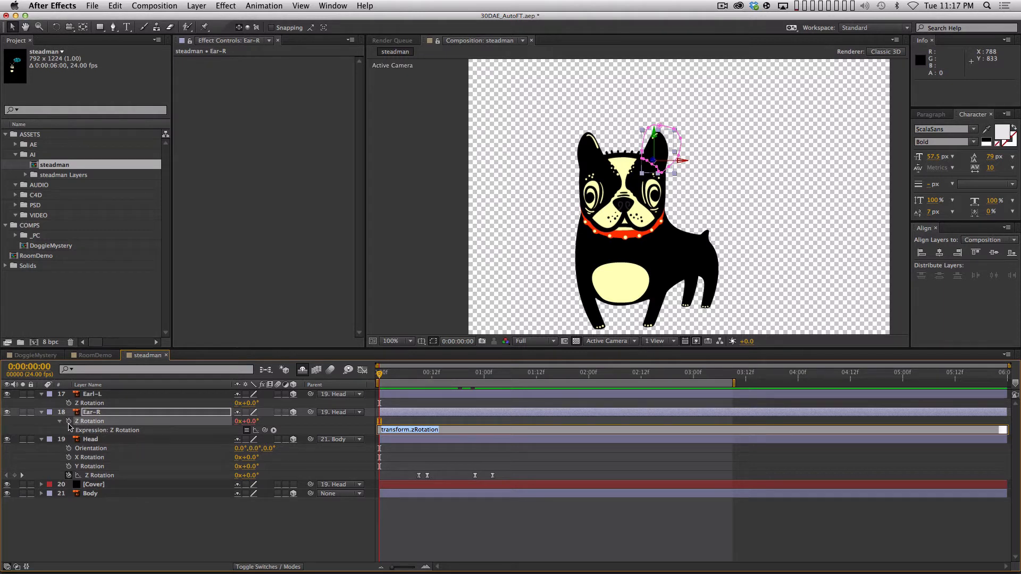
left_click_drag(264, 430, 123, 481)
key("KP_Enter")
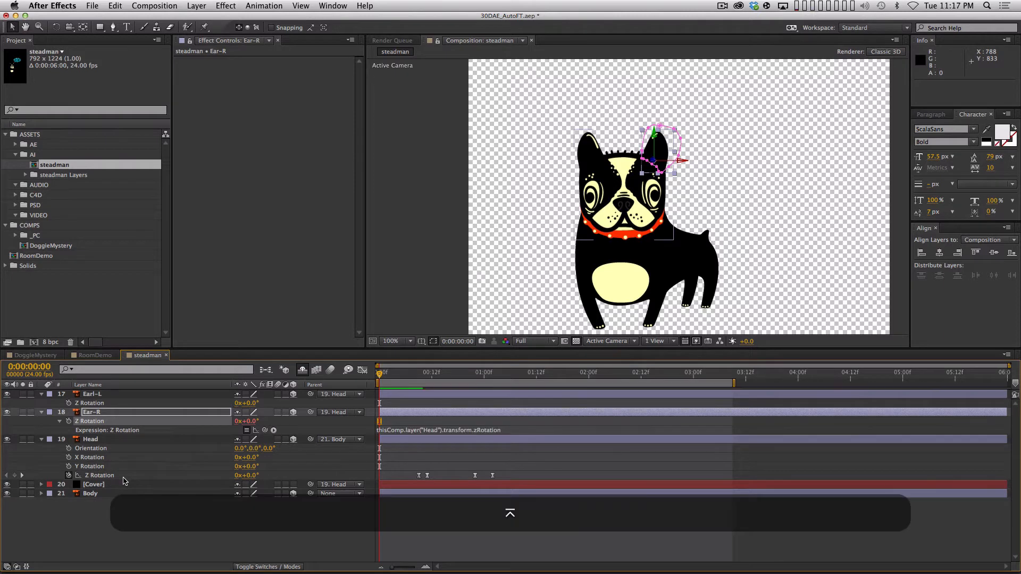
left_click_drag(382, 375, 471, 375)
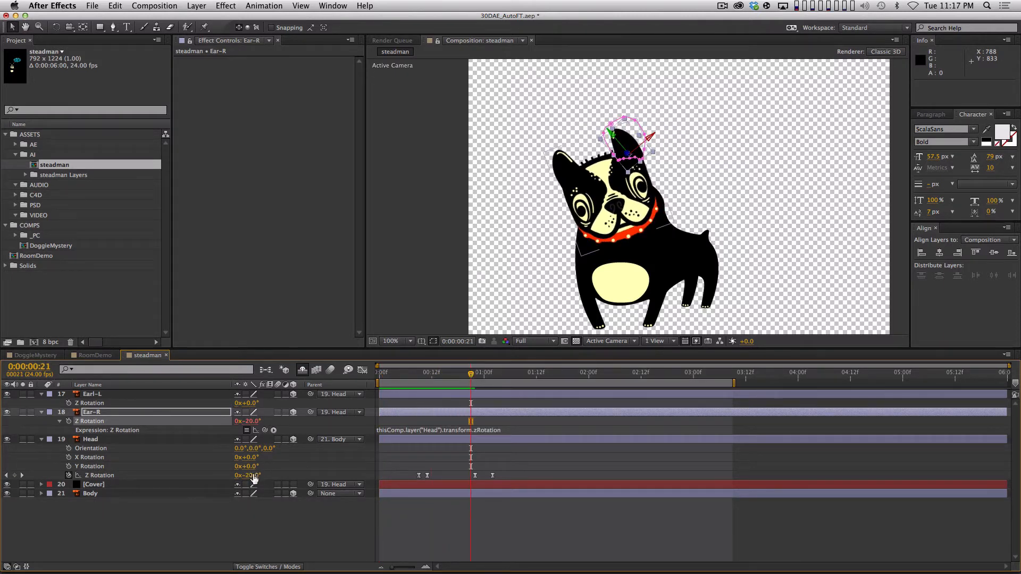
left_click_drag(472, 375, 506, 384)
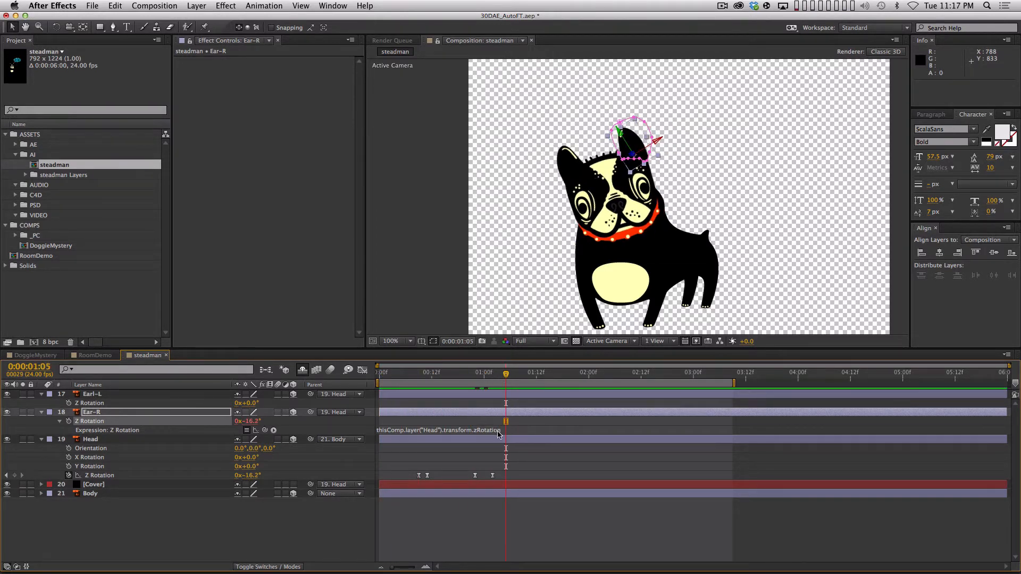
- Append .valueAtTime(time-(3/24)); to Ear-R's Z Rotation expression so the ear follows the head three frames late
left_click(505, 430)
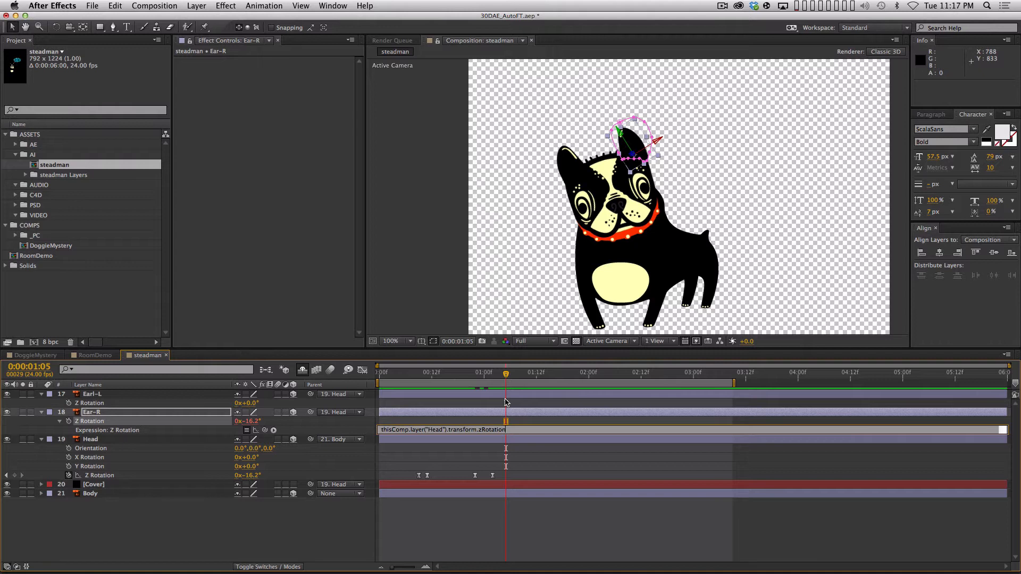
type(".valueAt")
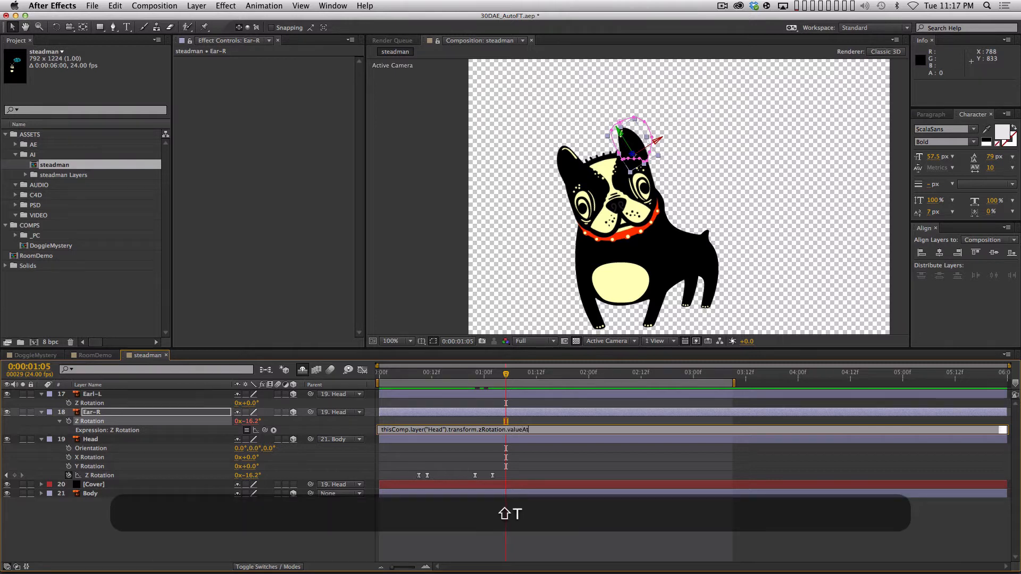
type("Time(")
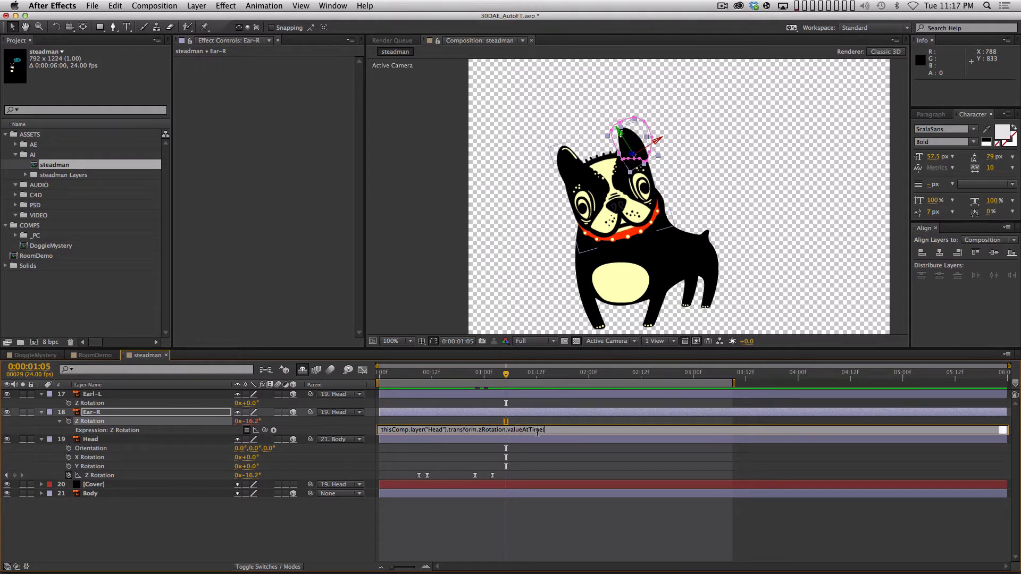
type("time")
type("3")
key("BackSpace")
type("(")
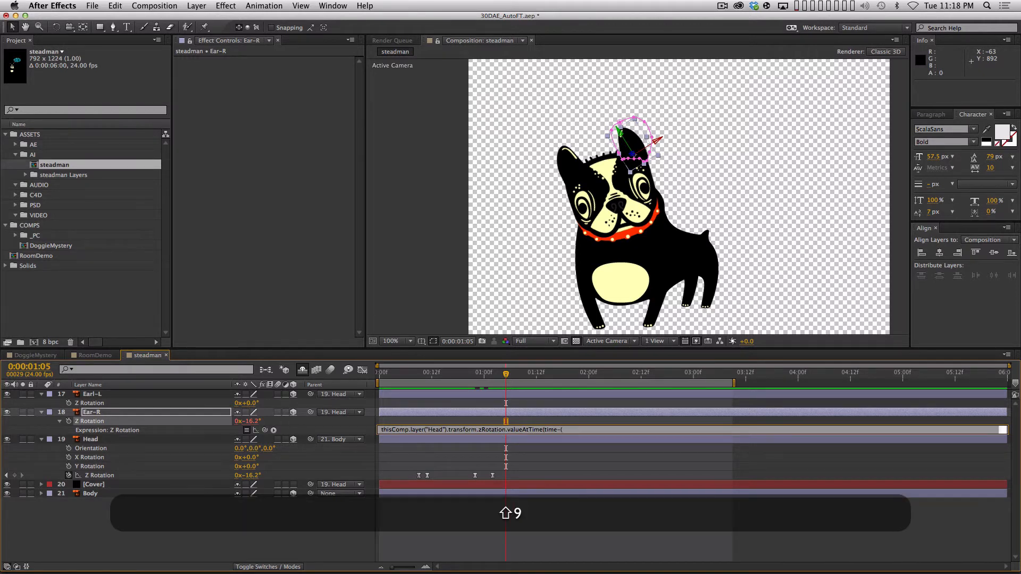
type("3/24)")
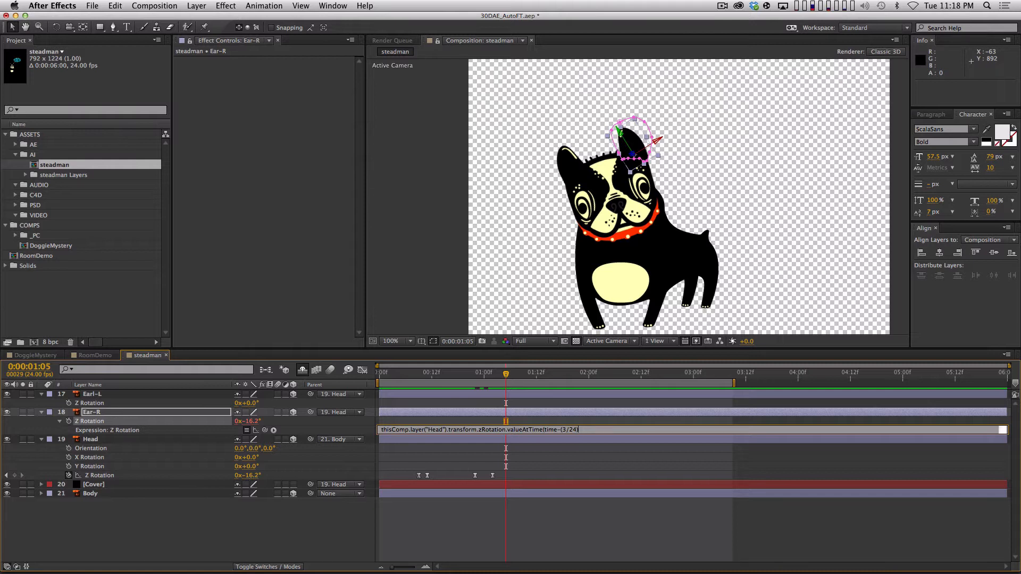
key("shift")
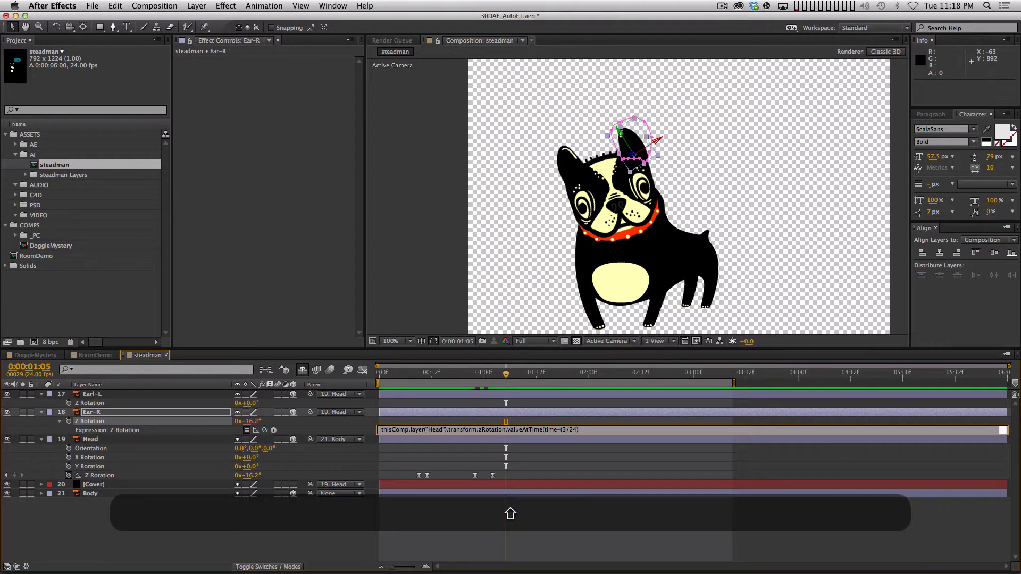
type(")")
type(";")
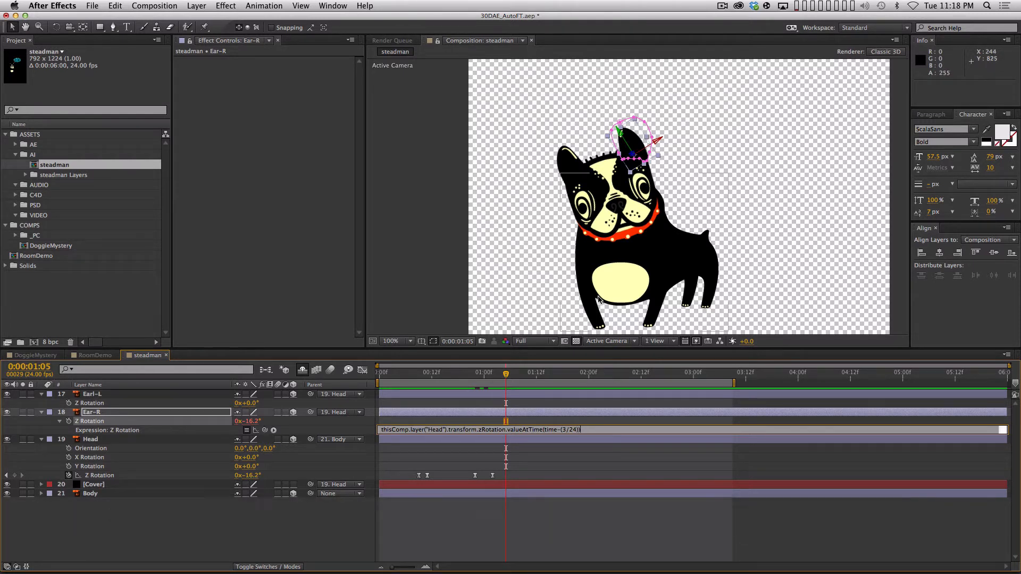
key("KP_Enter")
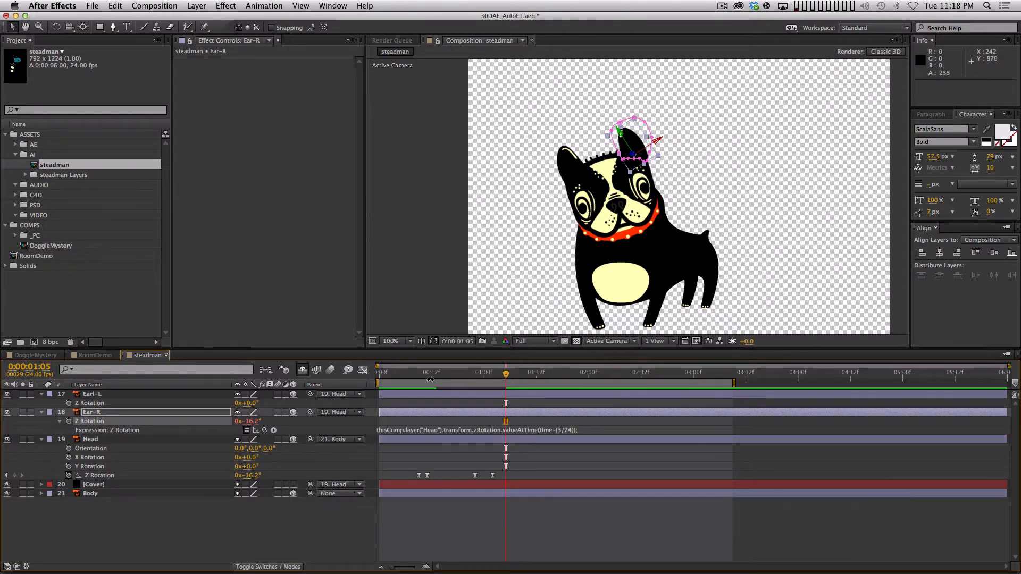
- Compare Ear-R's Z Rotation with the Head's frame by frame around the head's keyframes and preview the animation
key("Page_Up")
key("Page_Up")
key("Page_Up")
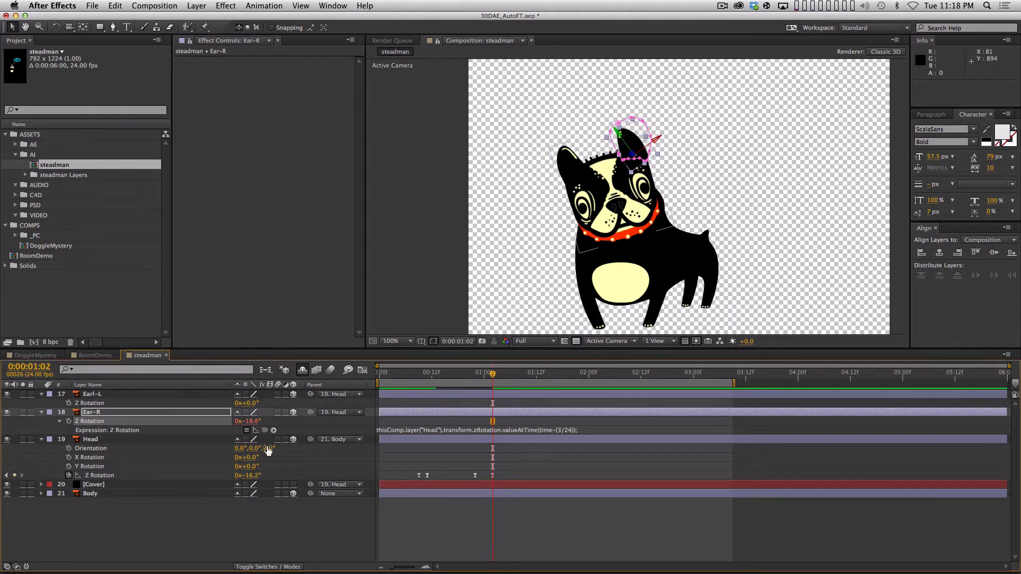
key("Home")
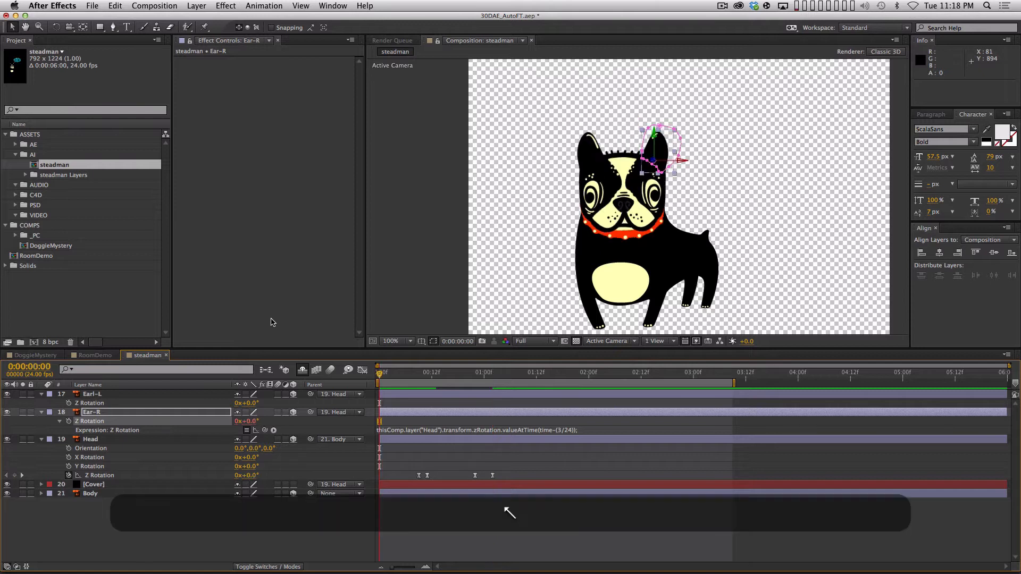
key("Page_Down")
key("Page_Down")
key("Page_Down")
key("Page_Down")
key("Page_Down")
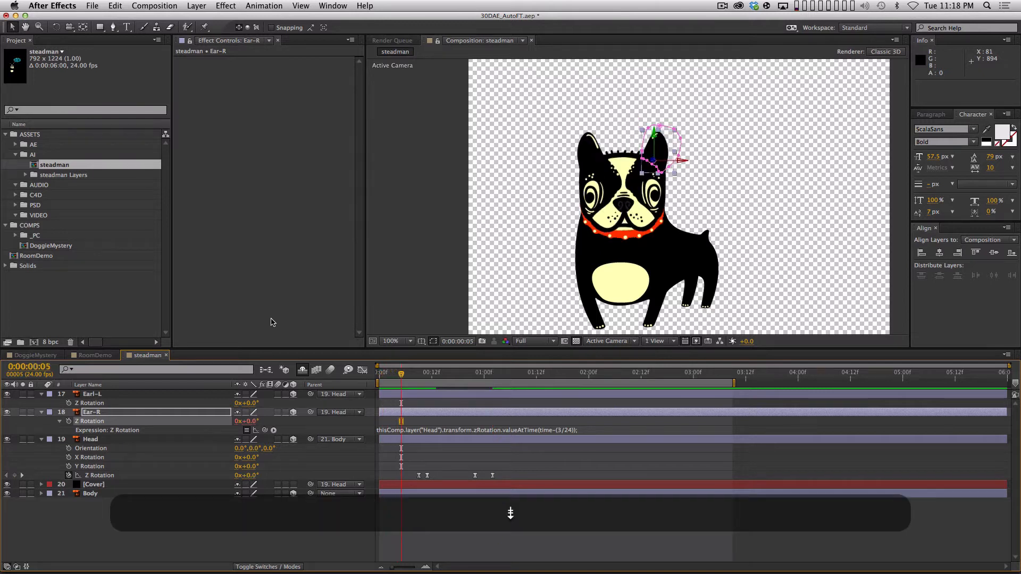
key("k")
key("Page_Down")
key("Page_Down")
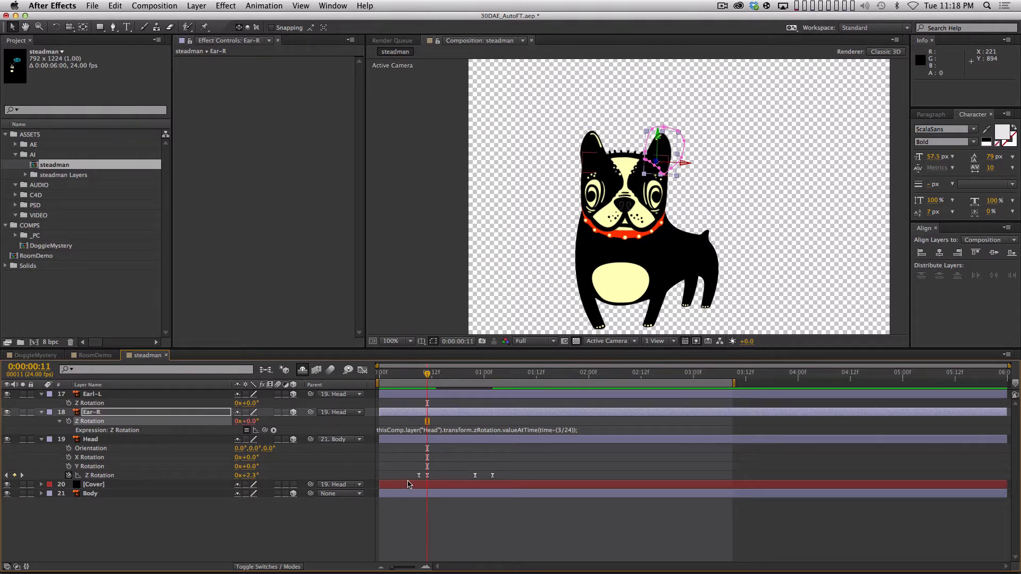
key("KP_0")
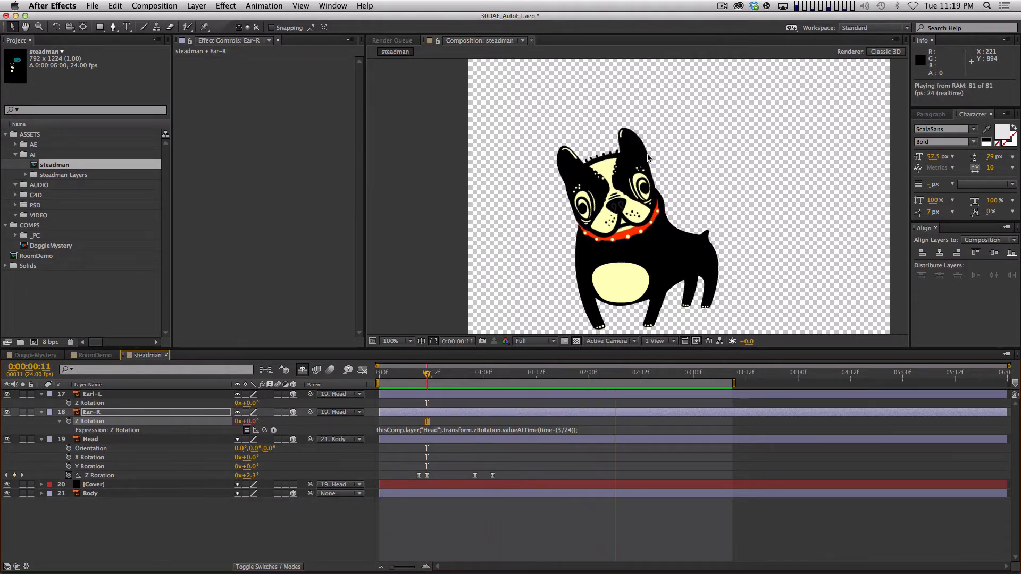
key("space")
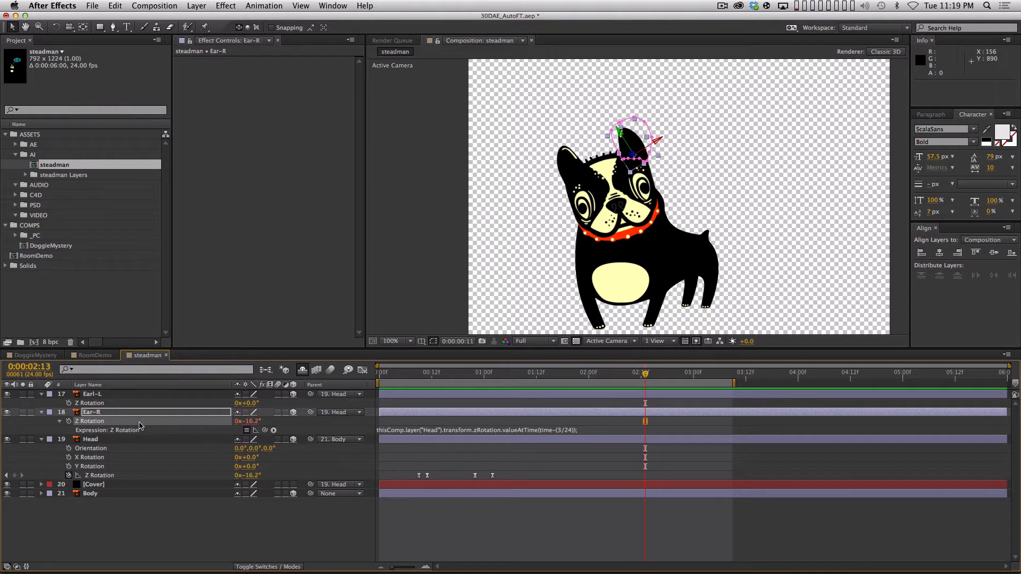
- Copy Ear-R's delayed Z Rotation expression to Earl-L's Z Rotation and preview the animation
key("super")
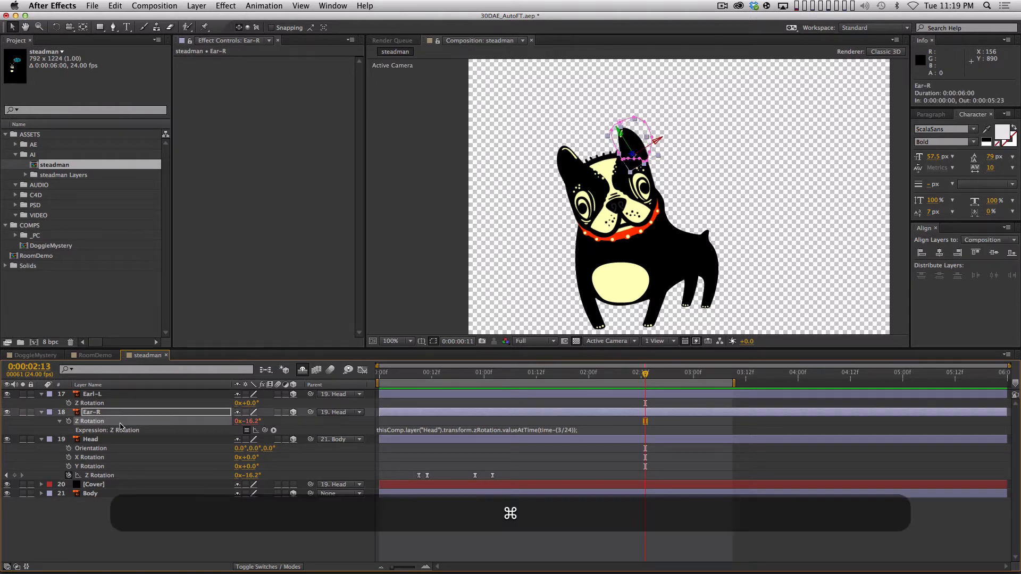
key("super+c")
left_click(122, 404)
key("super+v")
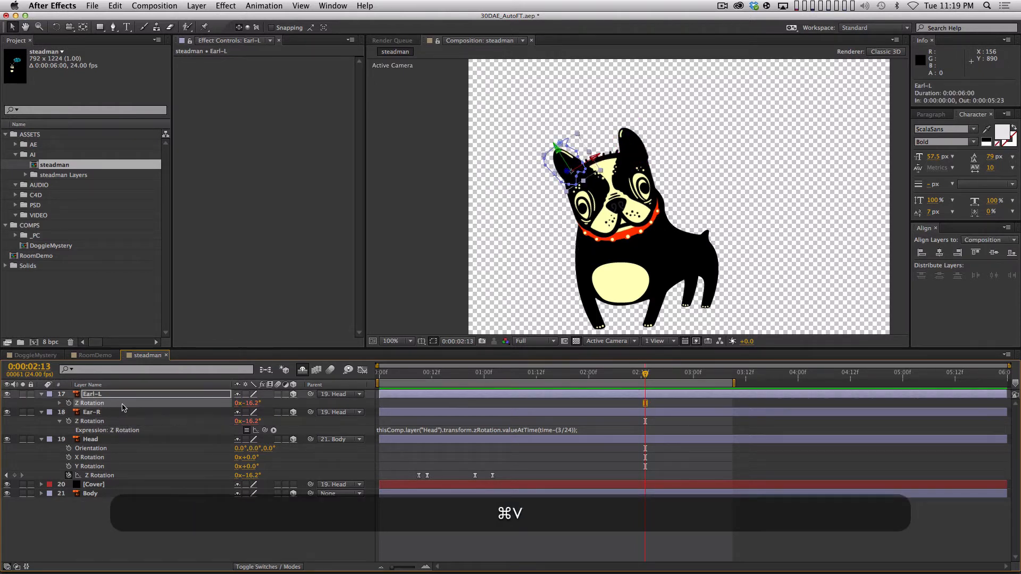
key("KP_0")
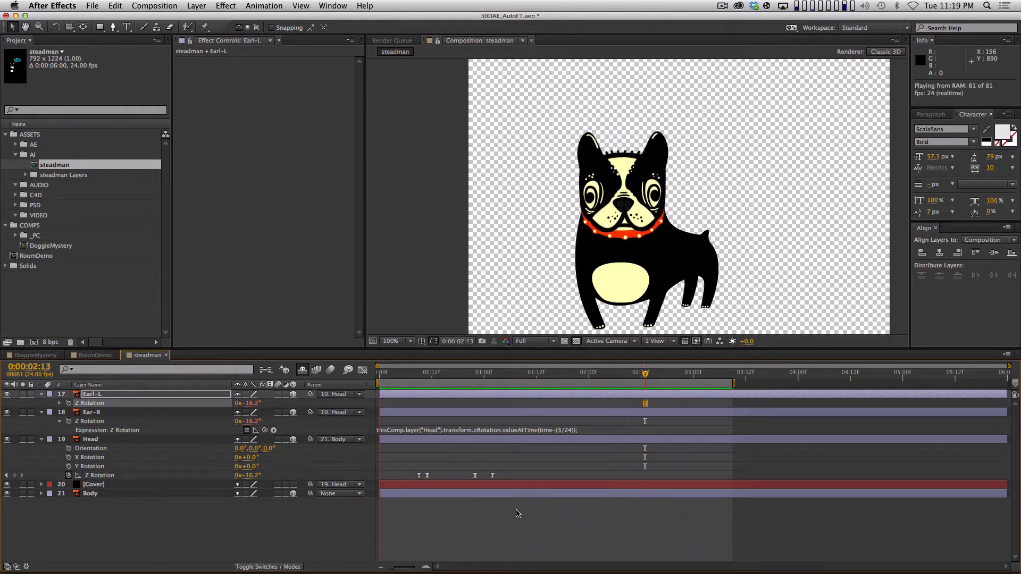
key("space")
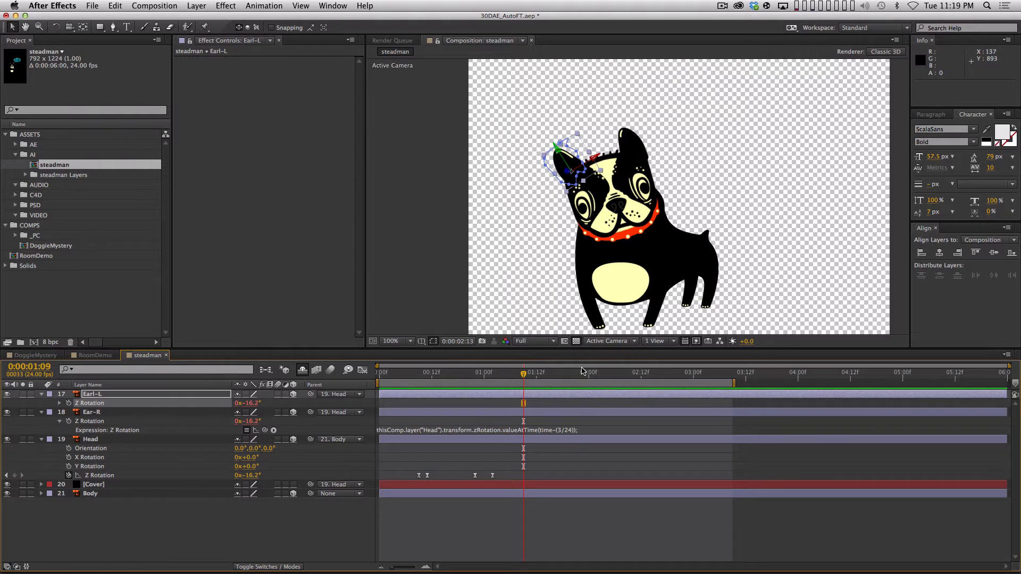
key("KP_0")
key("space")
left_click(615, 461)
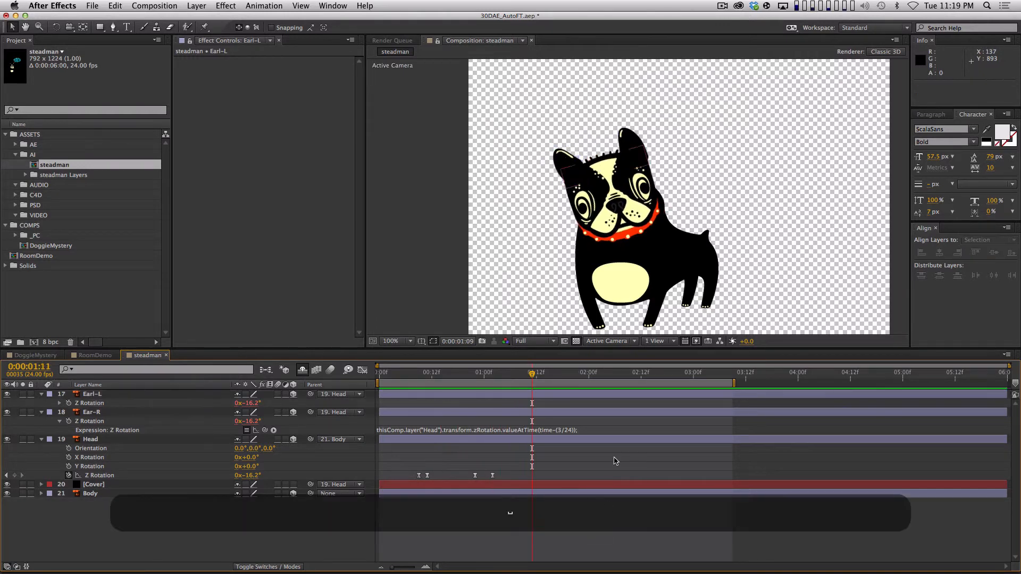
- Add a holding Z Rotation keyframe to the Head at 0:00:02:12 and set the rotation to -18.8° at 0:00:02:15
left_click_drag(603, 374, 640, 374)
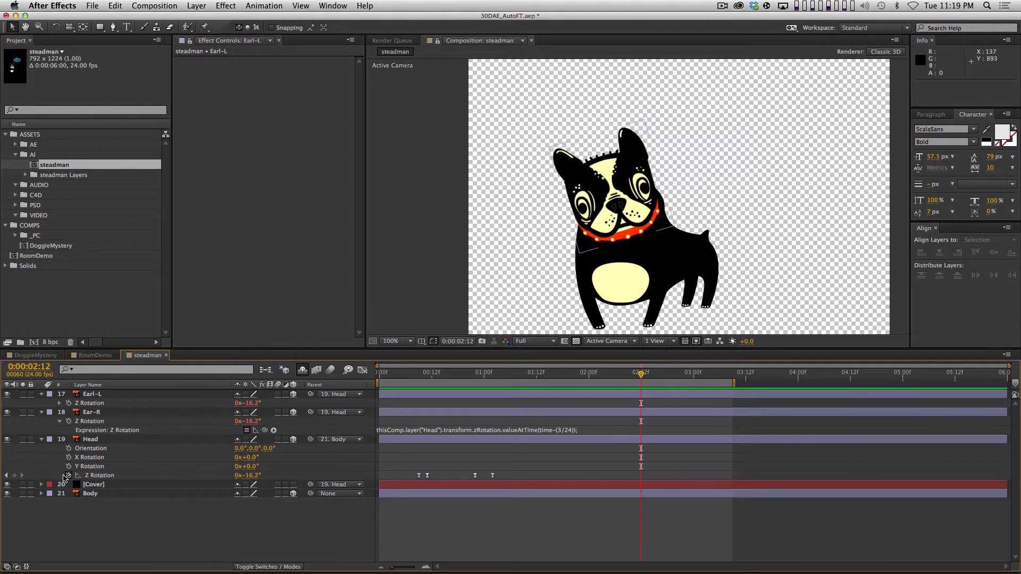
left_click(14, 476)
key("Page_Down")
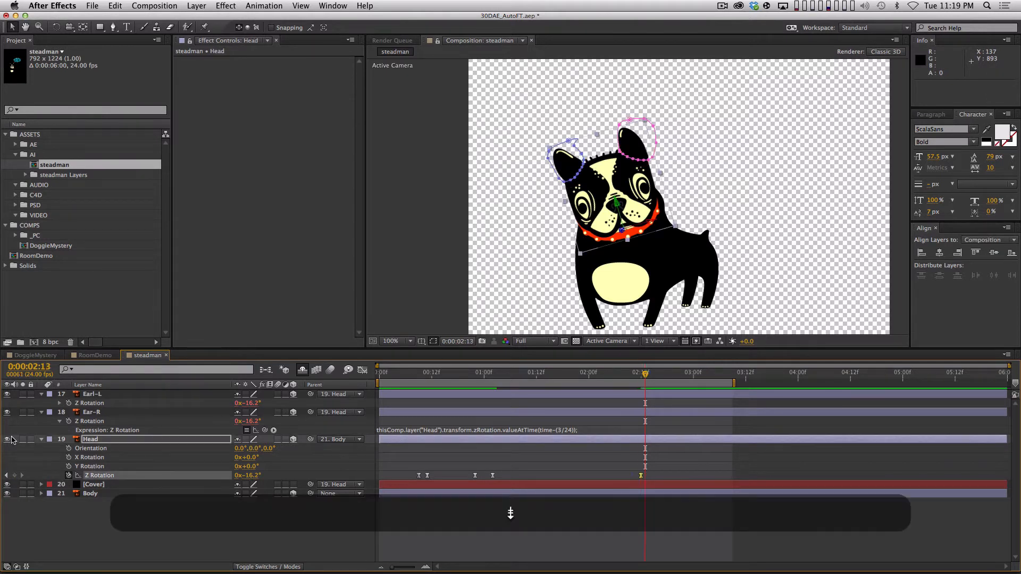
key("Page_Down")
key("Page_Down")
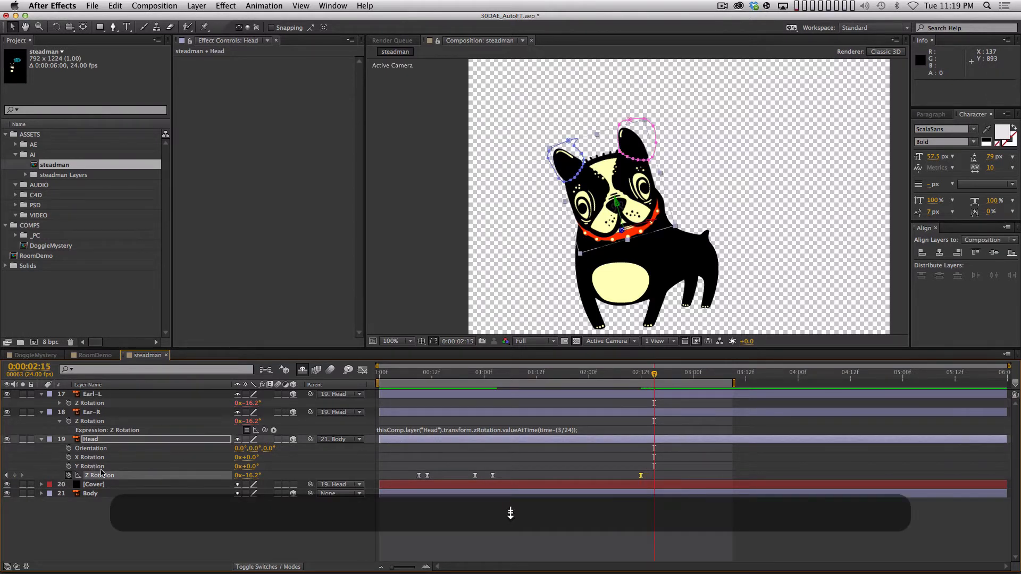
left_click(14, 476)
left_click_drag(253, 475, 228, 457)
- Set the Head's Z Rotation to 22.2° at 0:00:03:00 and to 13.4° at 0:00:03:03
key("shift+Page_Down")
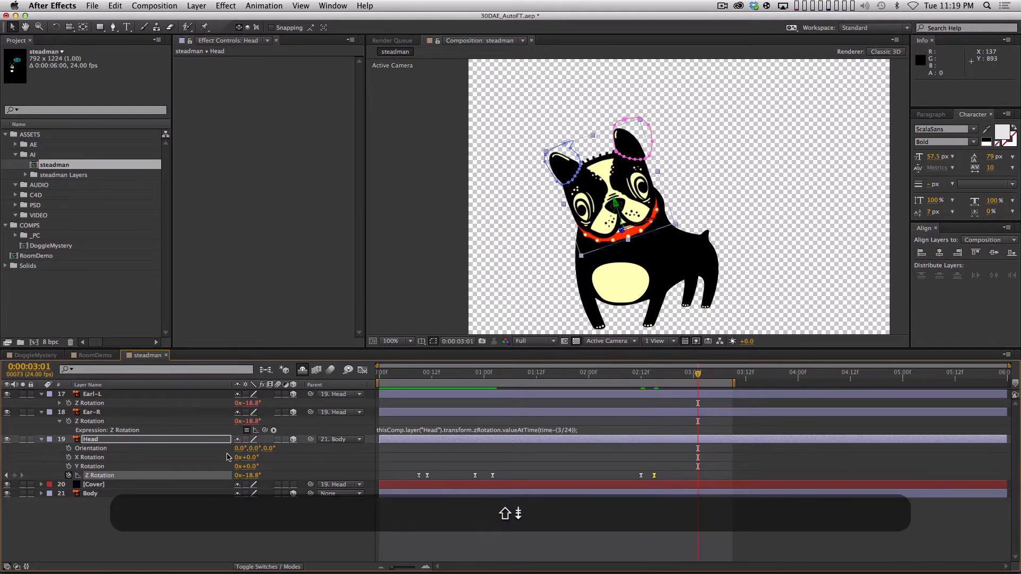
key("Page_Up")
left_click_drag(252, 480, 248, 456)
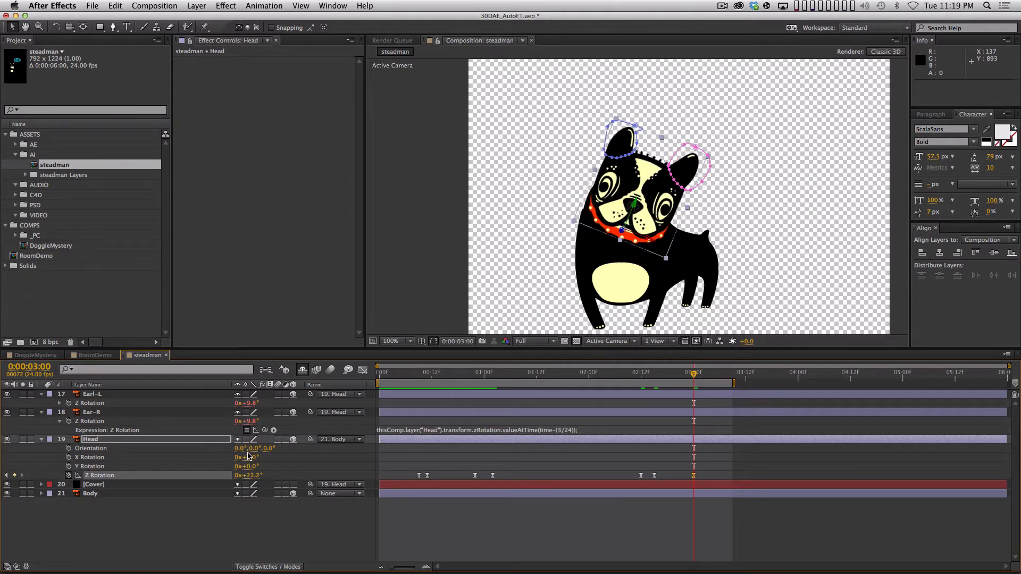
key("super+Page_Down")
key("super+Page_Down")
key("super+Page_Down")
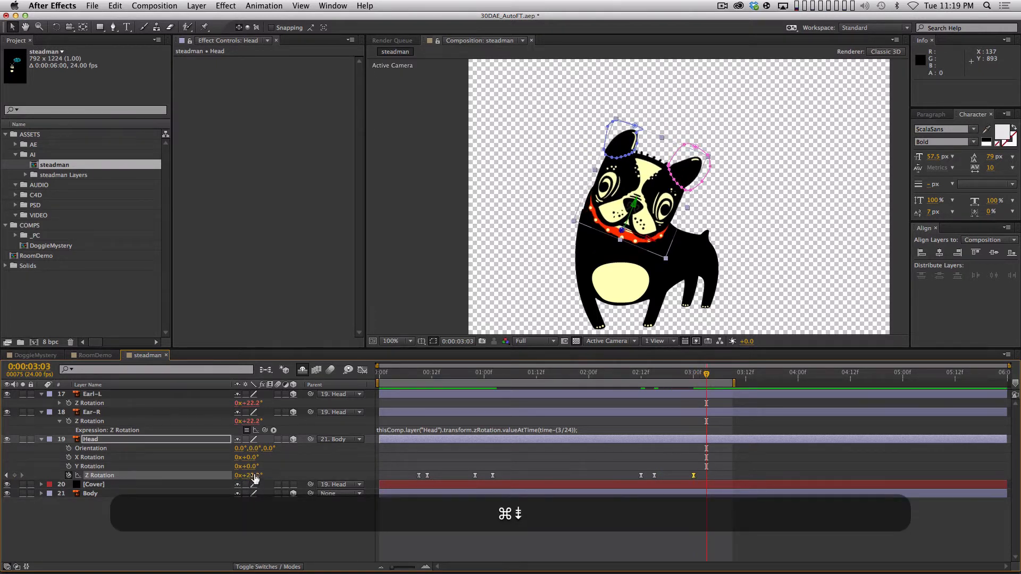
left_click_drag(254, 478, 246, 478)
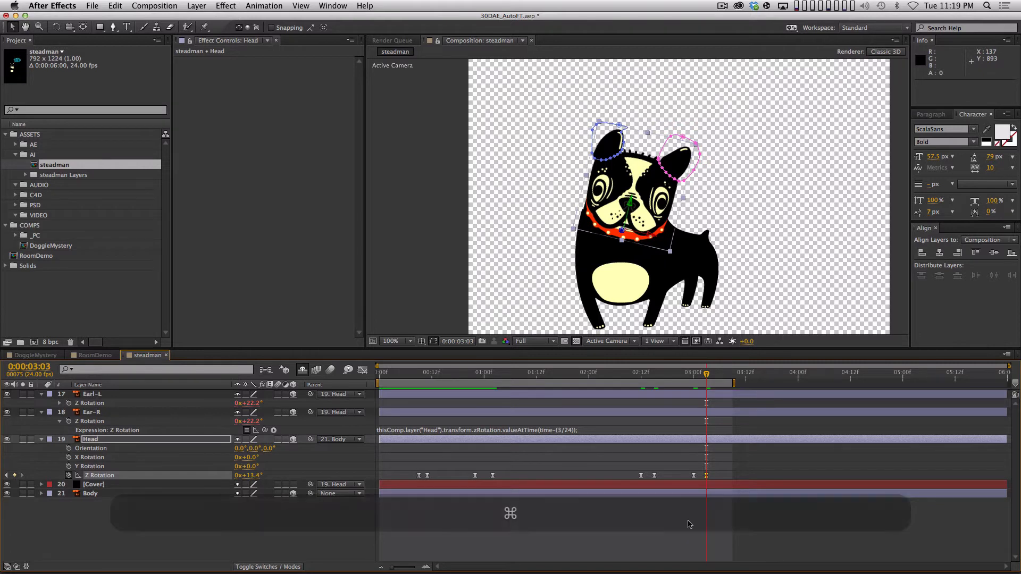
- Lengthen the easing handles of the Head's Z Rotation keyframes between 0:00:02:12 and 0:00:03:03 in the Graph Editor to smooth the second head tilt
left_click_drag(624, 465, 715, 482)
left_click(363, 370)
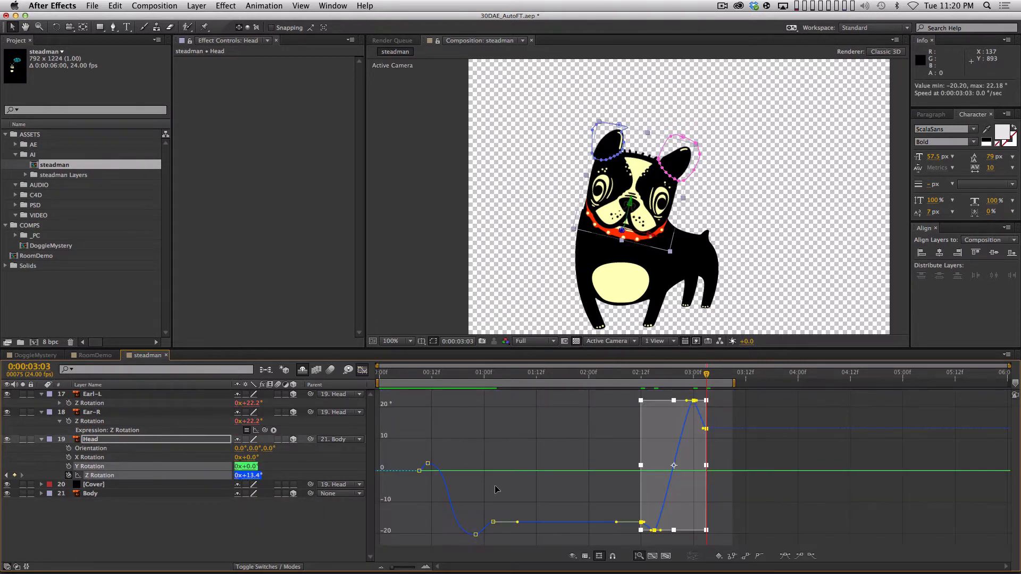
left_click(667, 556)
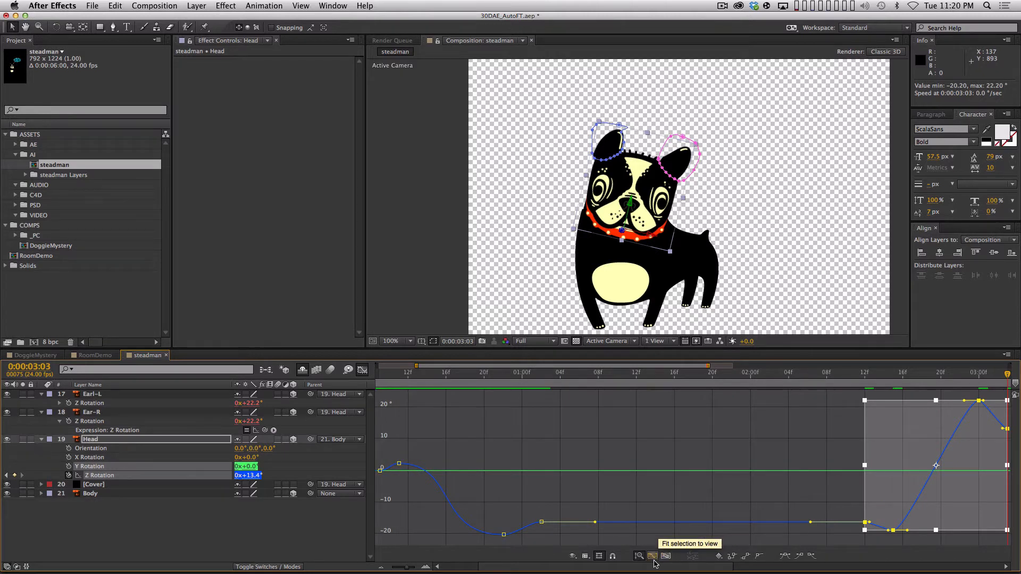
left_click(653, 557)
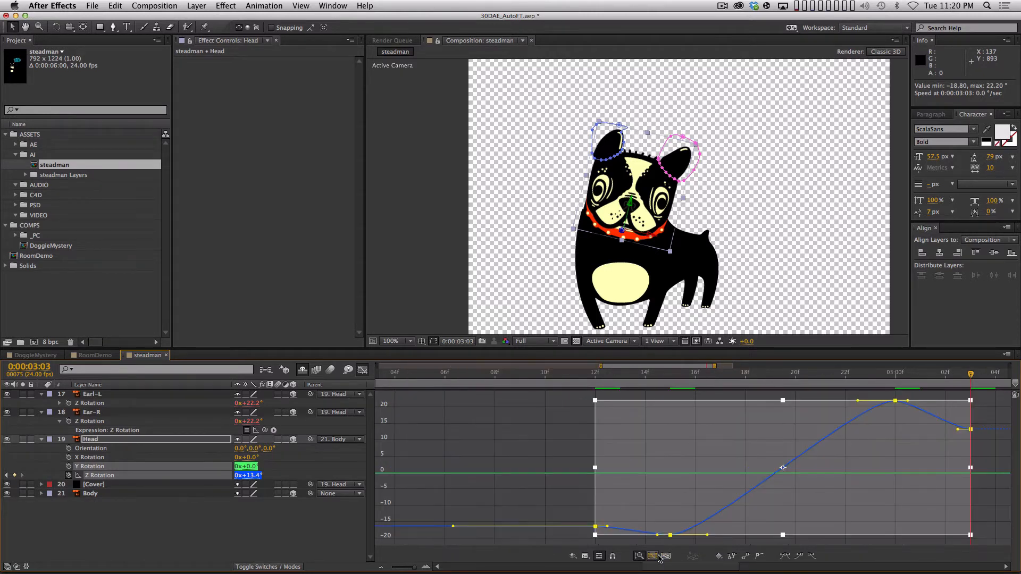
left_click(593, 544)
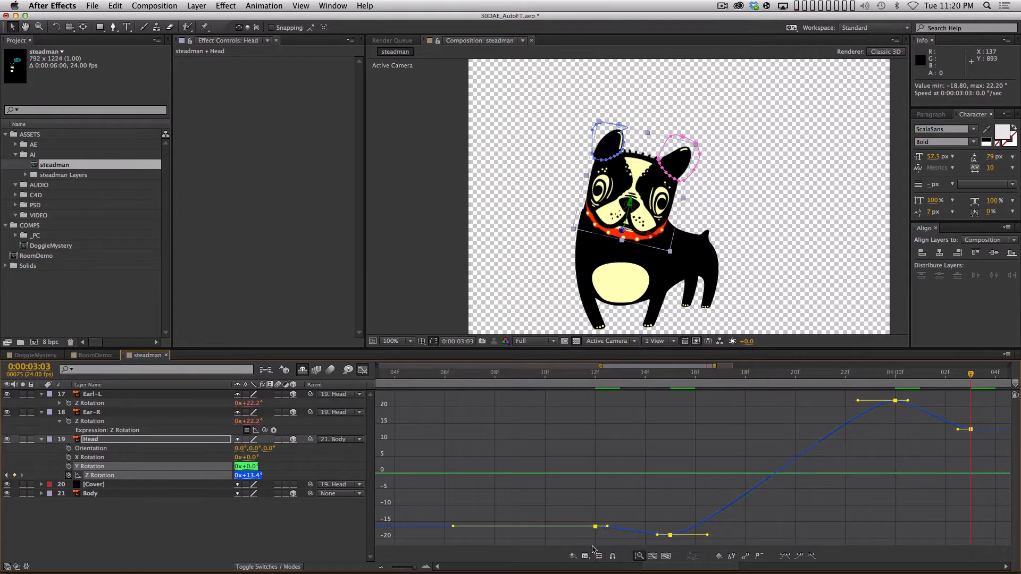
key("shift+super+z")
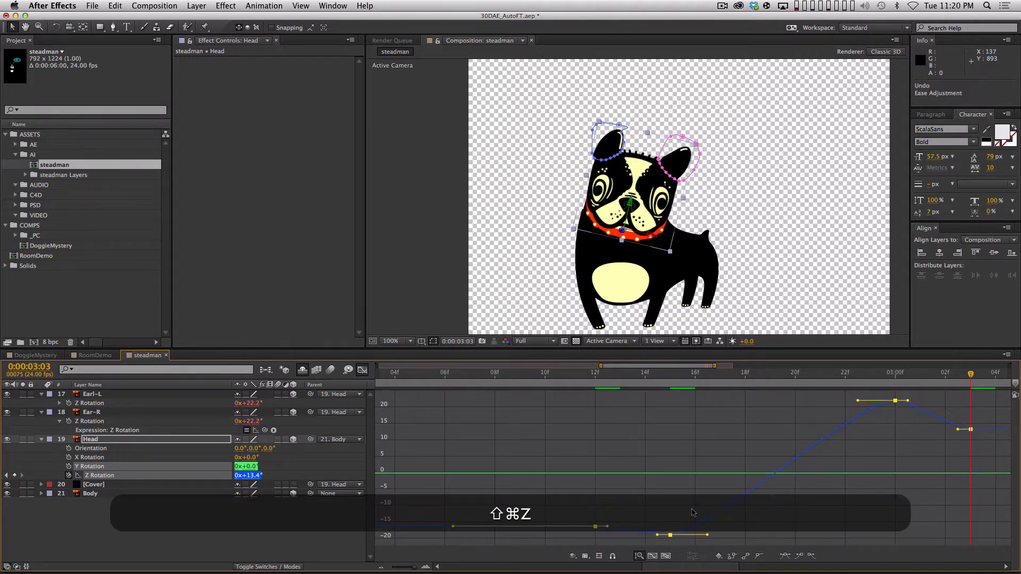
left_click_drag(657, 508, 691, 543)
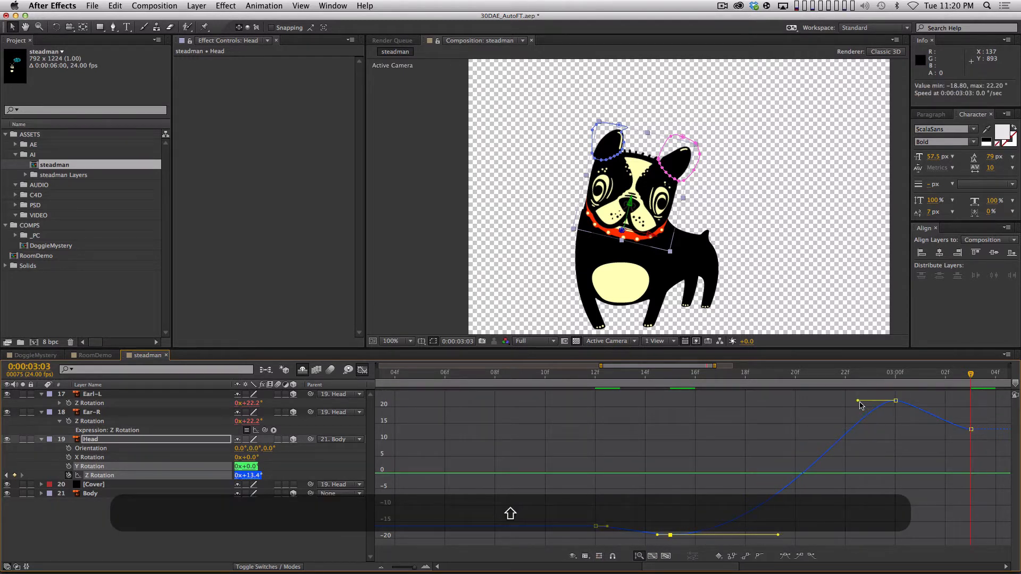
left_click(895, 400, "shift")
left_click_drag(957, 430, 940, 430)
left_click_drag(591, 521, 638, 530)
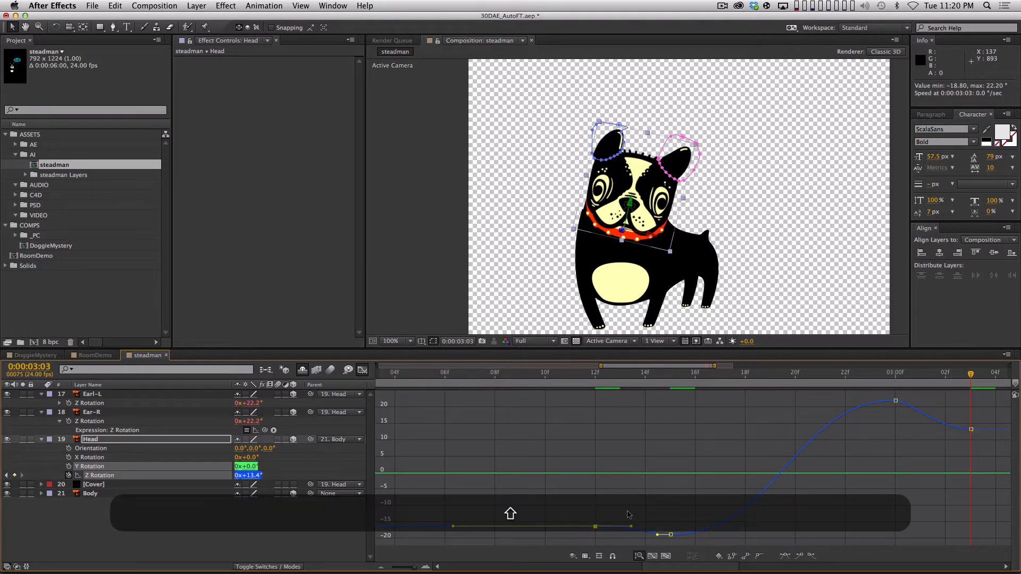
key("minus")
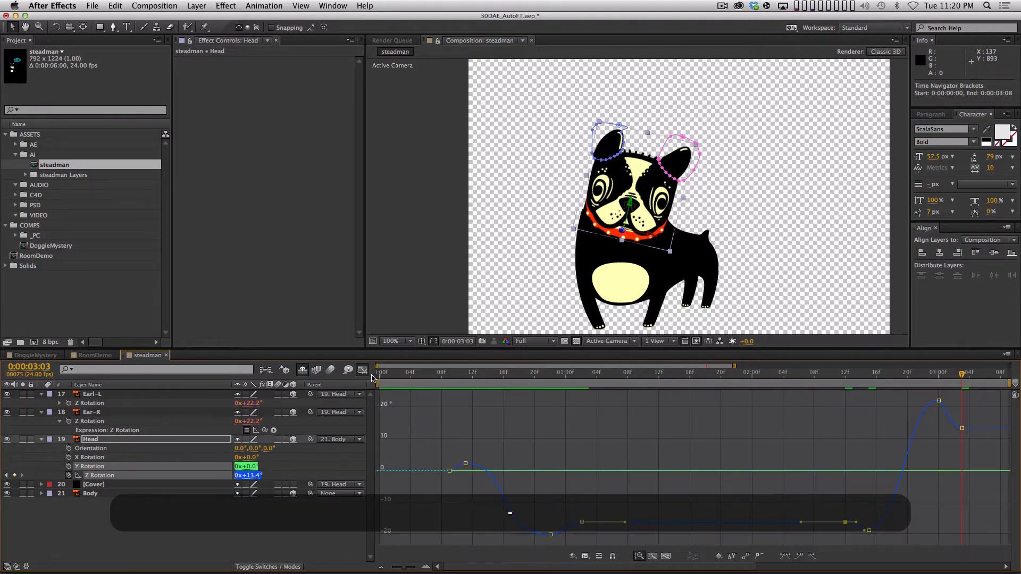
key("shift+F3")
- Extend the end of the work area to 0:00:04:01 and preview both head tilts
key("minus")
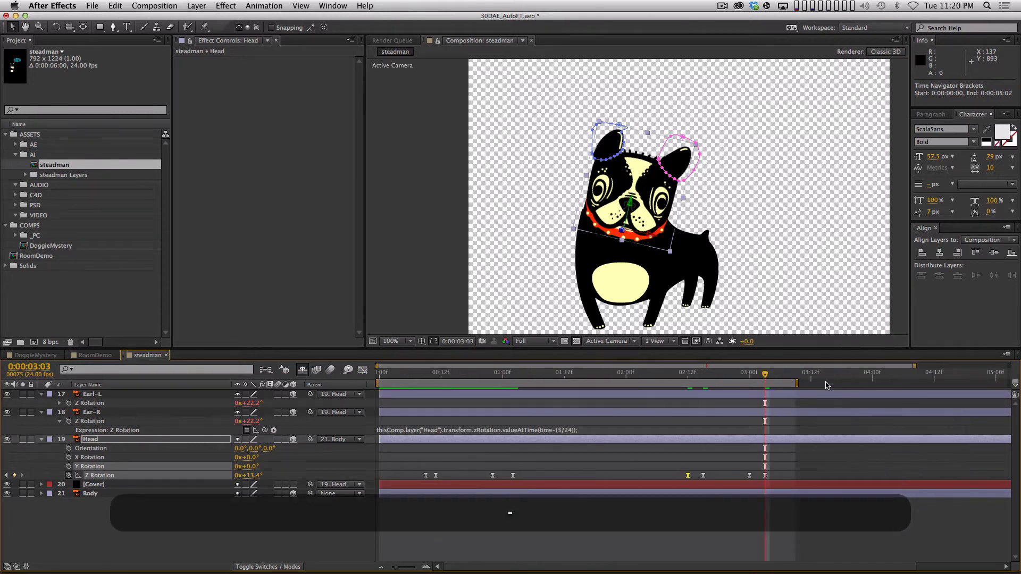
left_click(877, 374)
key("n")
key("KP_0")
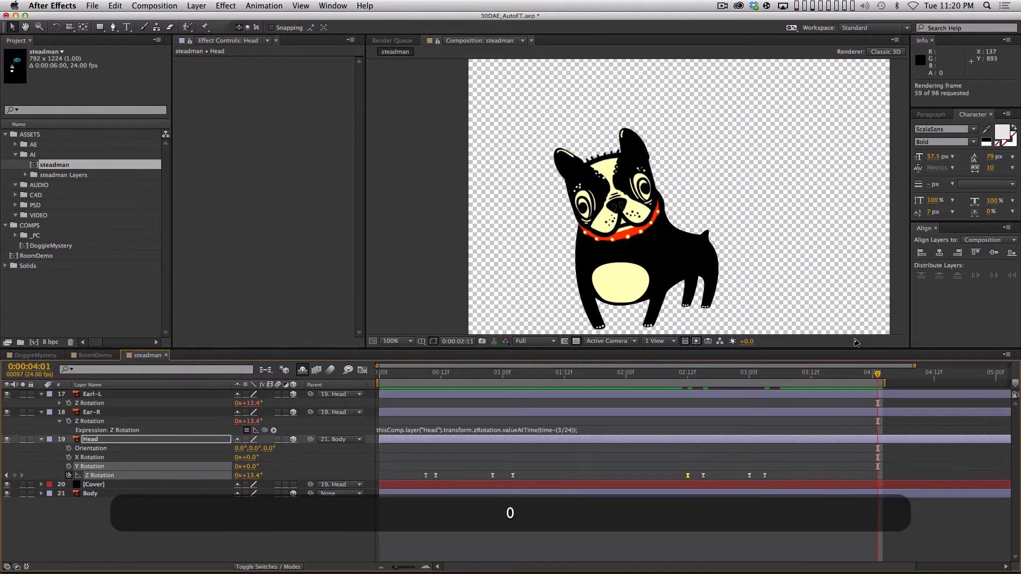
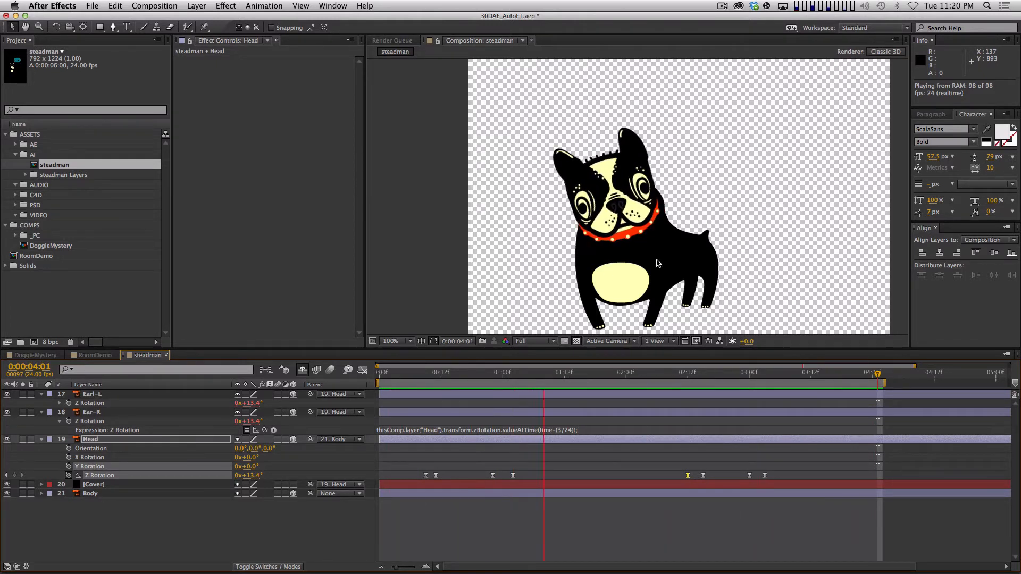
key("space")
key("minus")
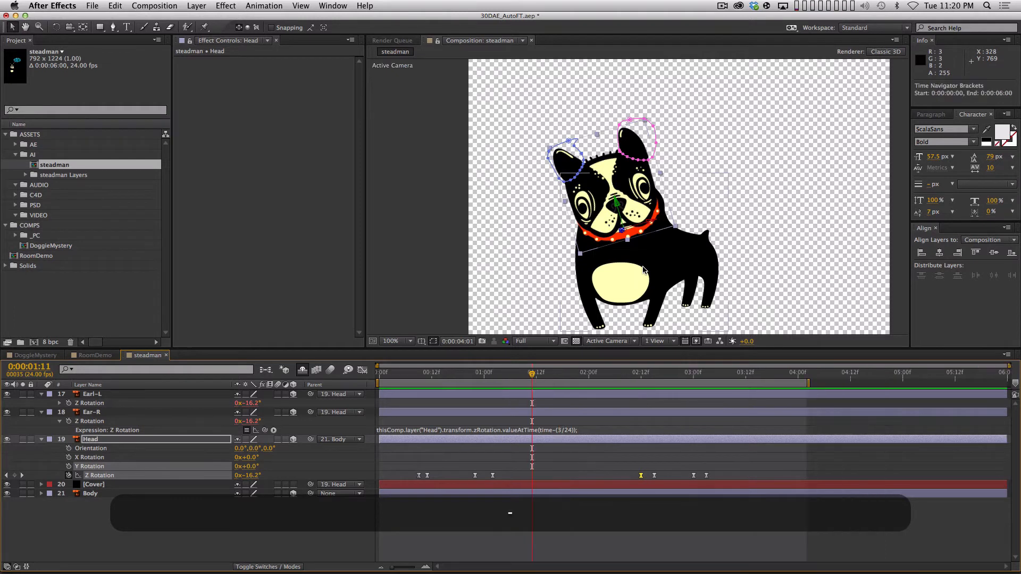
- Deselect all layers, replay the animation without the layer outlines and return to the first frame
left_click(622, 511)
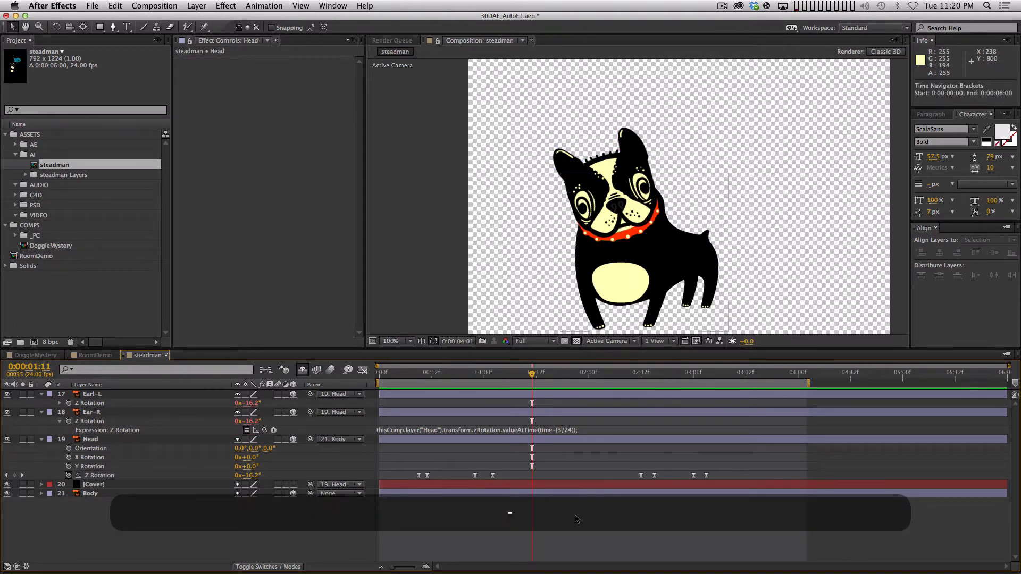
left_click_drag(439, 377, 402, 377)
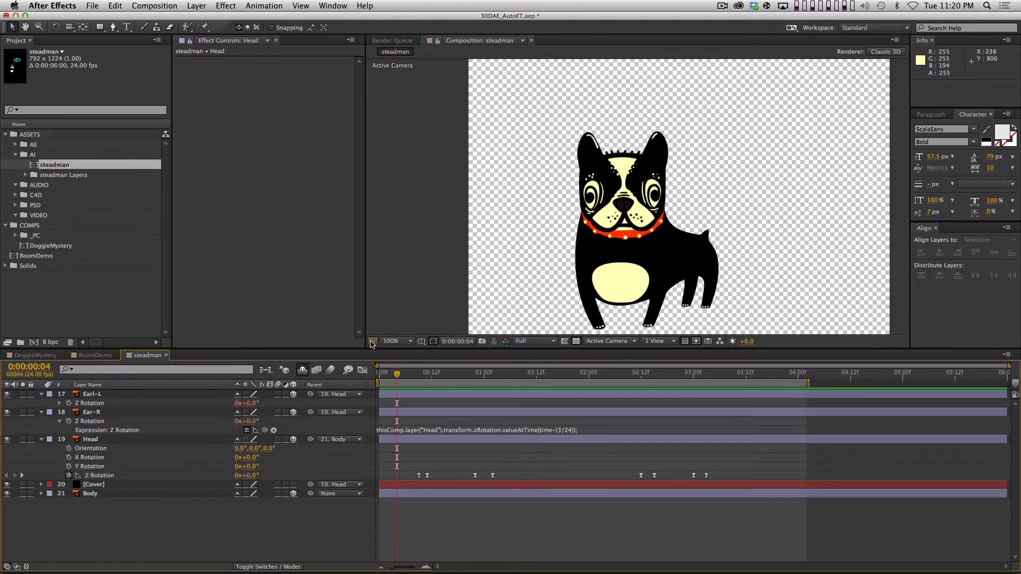
key("KP_0")
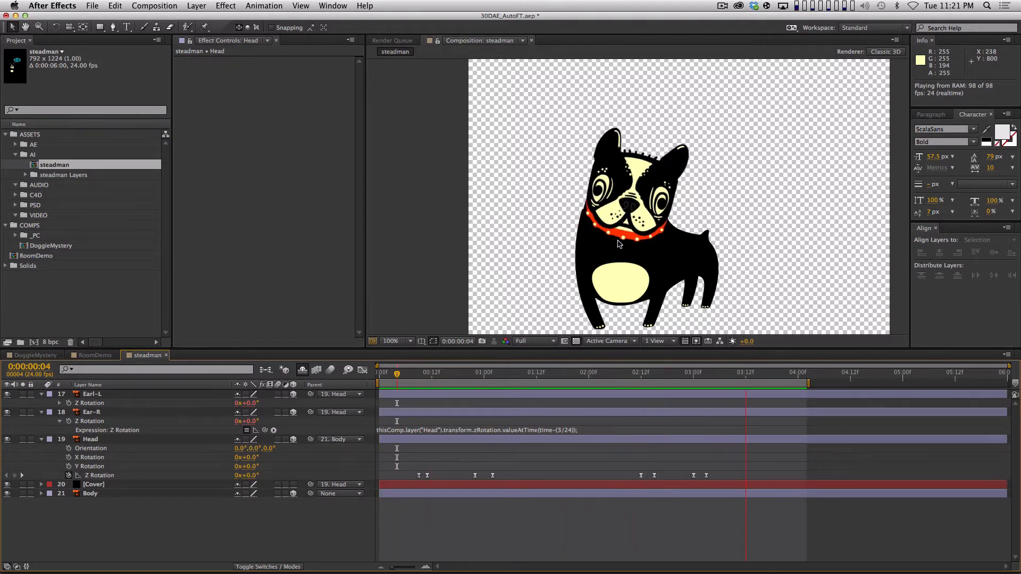
key("Home")
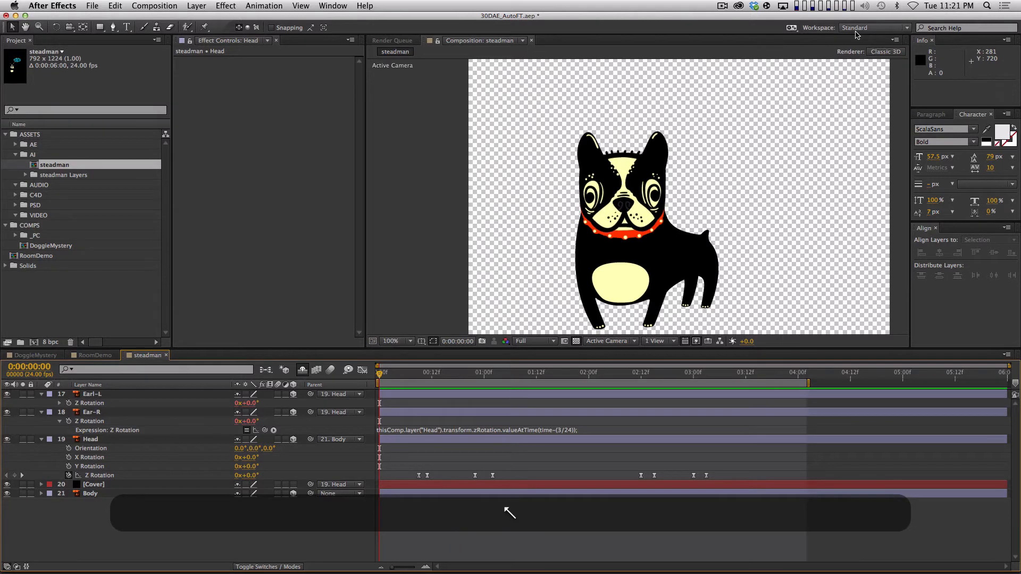
- Collapse the expanded properties of all layers and clear the layer selection
key("super+a")
key("u")
key("super+shift+a")
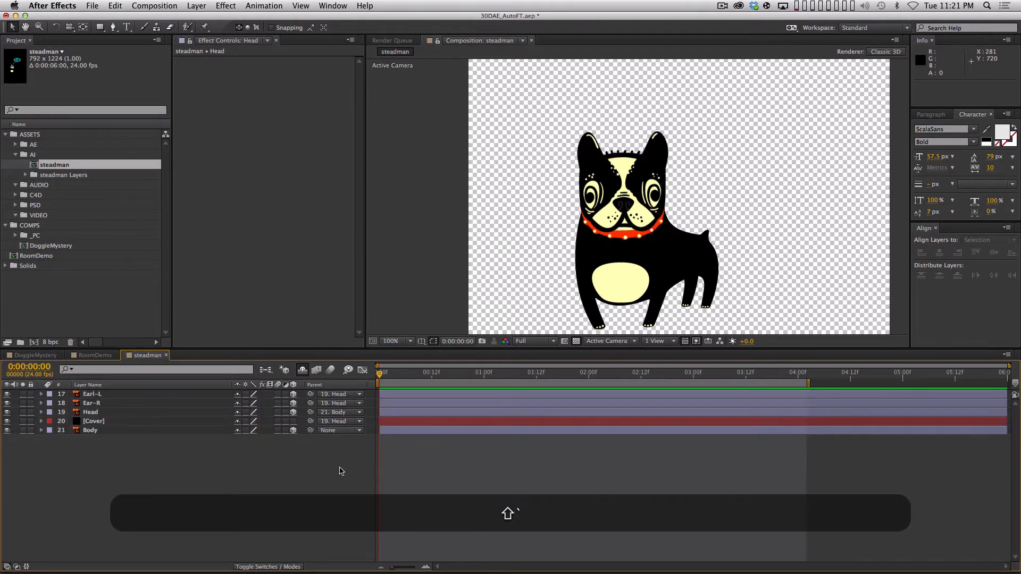
- Reveal the Head layer's keyframed Z Rotation and move the current time to its first keyframe at 0:00:00:09
left_click(175, 431)
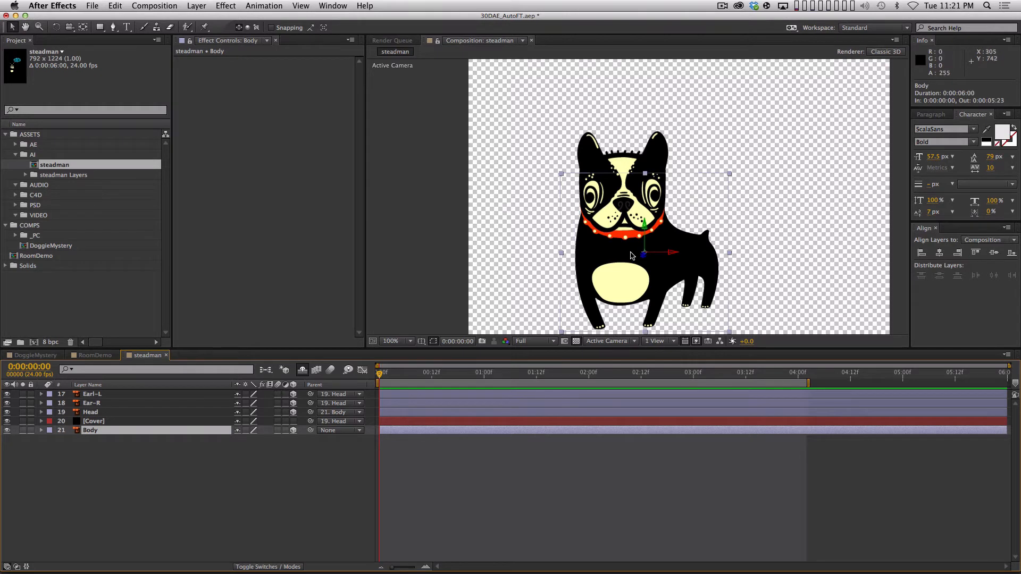
left_click(178, 412)
key("u")
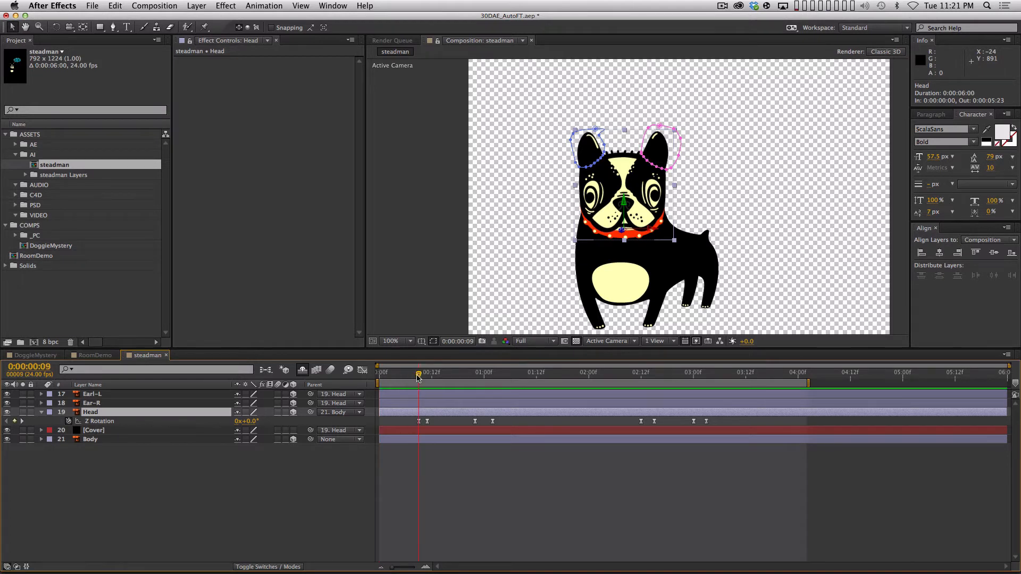
mouse_move(418, 376)
left_mouse_down()
mouse_move(452, 376)
mouse_move(420, 378)
left_mouse_up()
- Move the Body layer's anchor point from its centre down to the base of the dog's leftmost front paw
left_click(186, 440)
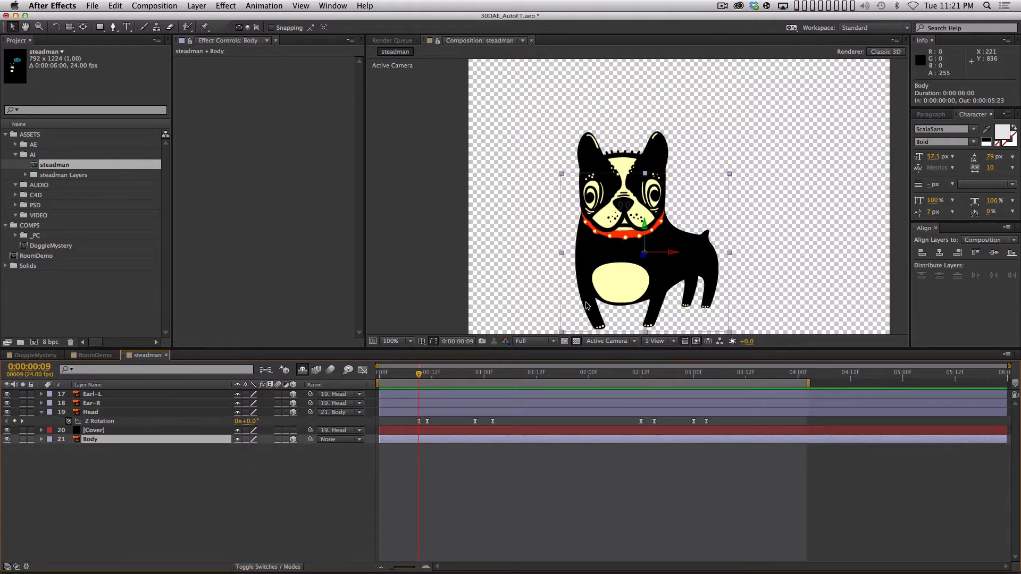
key("y")
left_click_drag(644, 254, 600, 327)
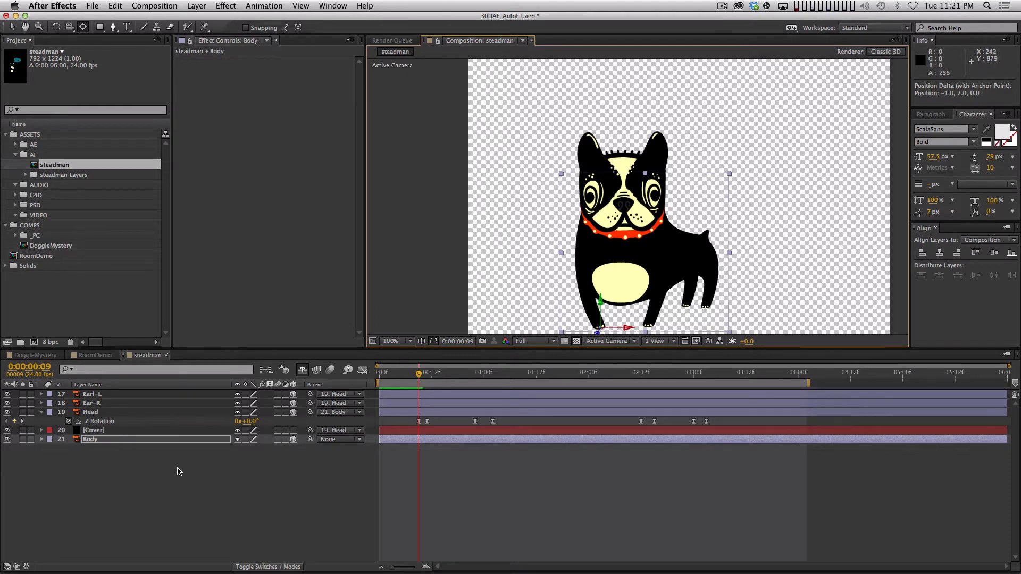
- Add a Scale keyframe to the Body layer at 0:00:00:09 and squash its Y scale to 95.9% at 0:00:00:11
key("s")
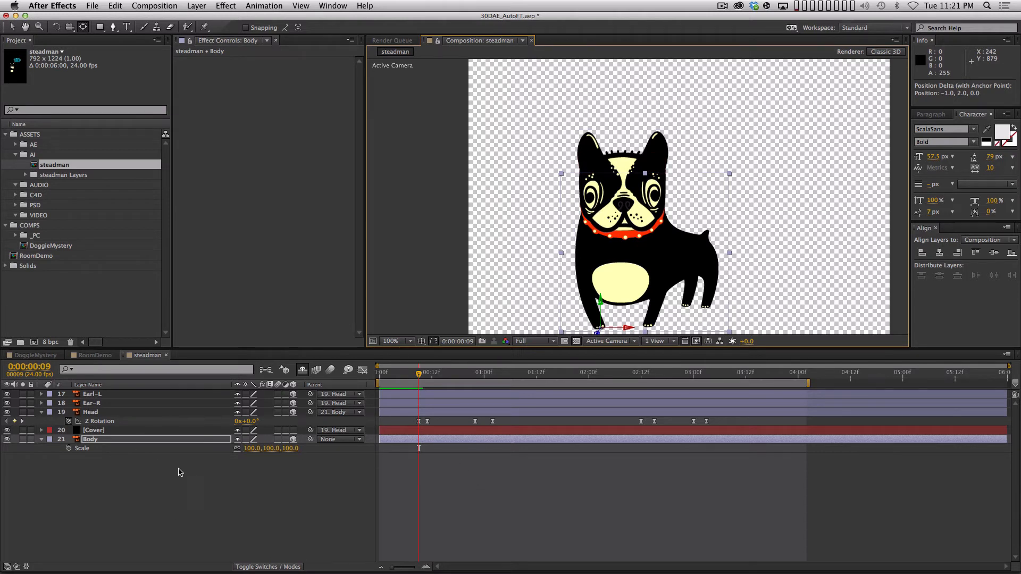
left_click(69, 448)
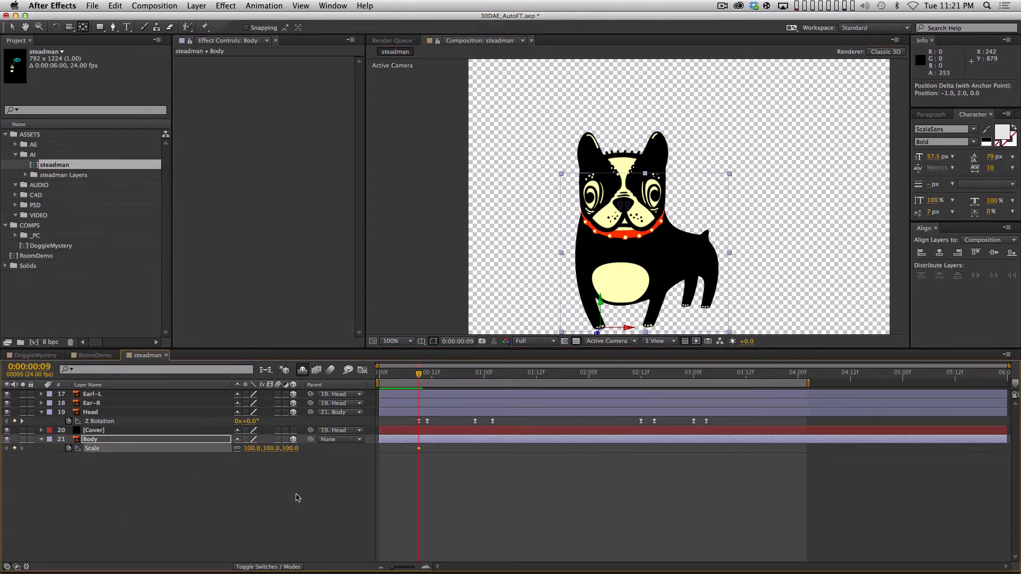
key("k")
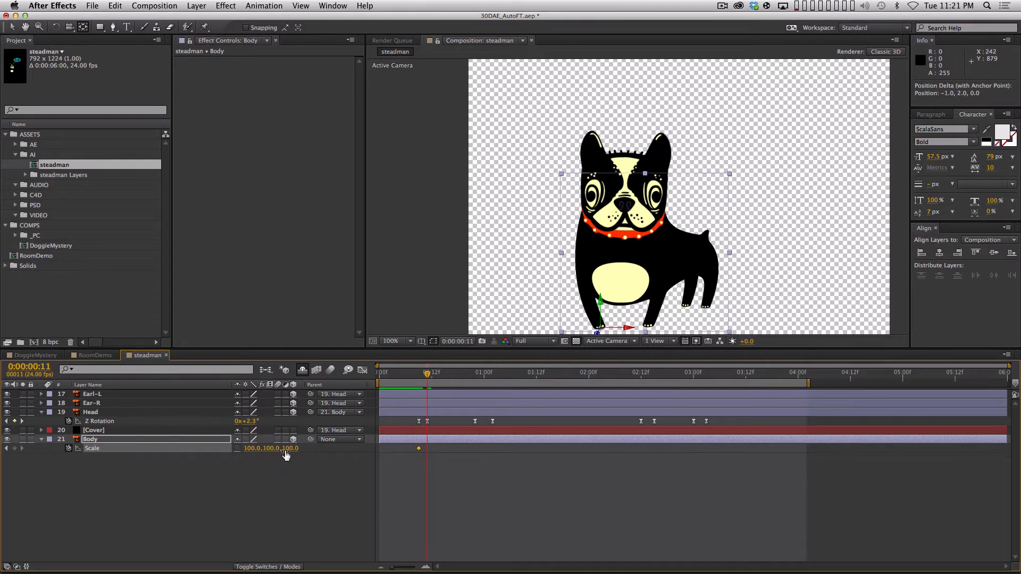
left_click_drag(271, 448, 234, 437)
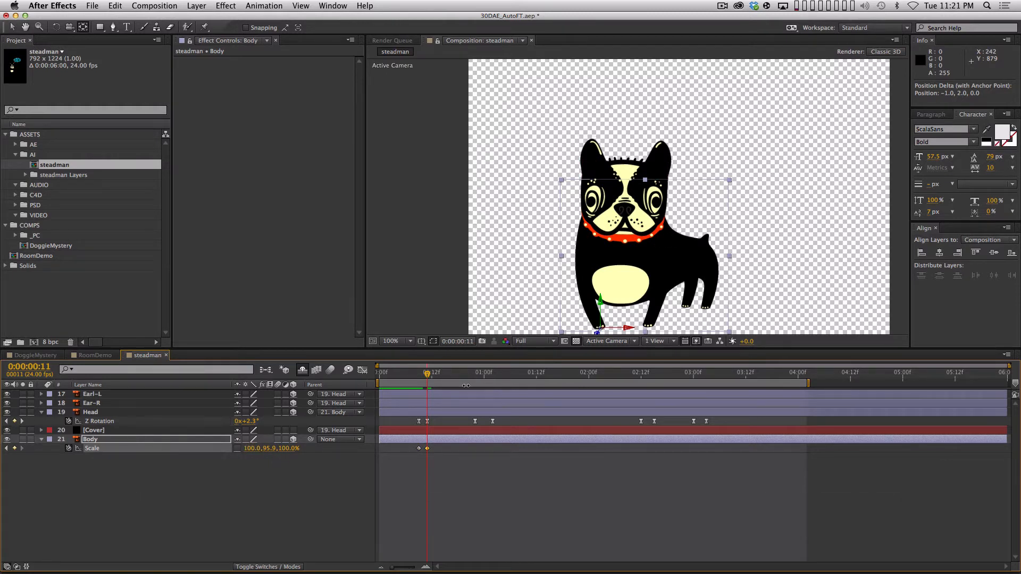
- At the Head's third rotation keyframe, 0:00:00:22, stretch the Body layer's Y scale to 110%
key("k")
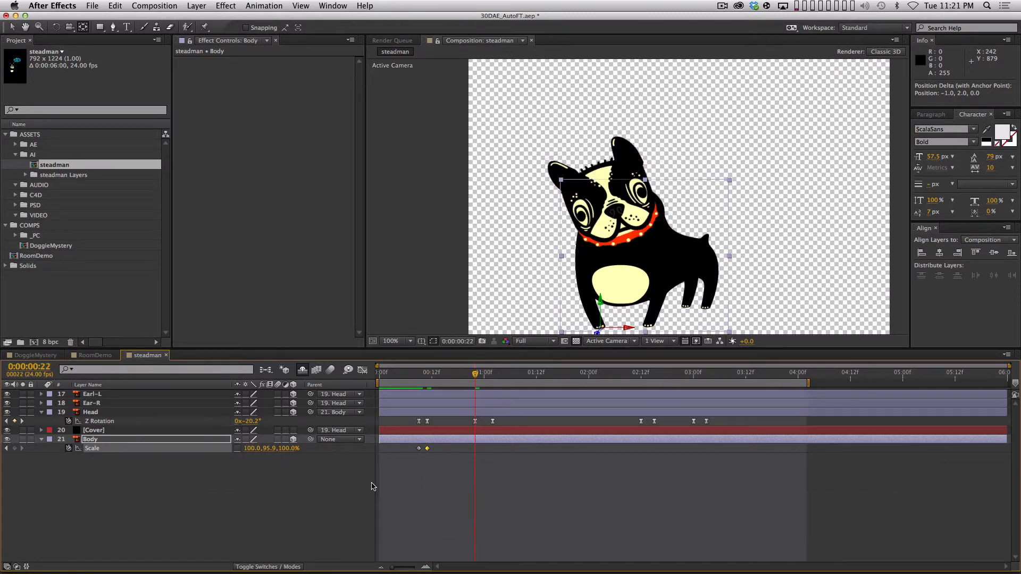
key("j")
key("k")
key("j")
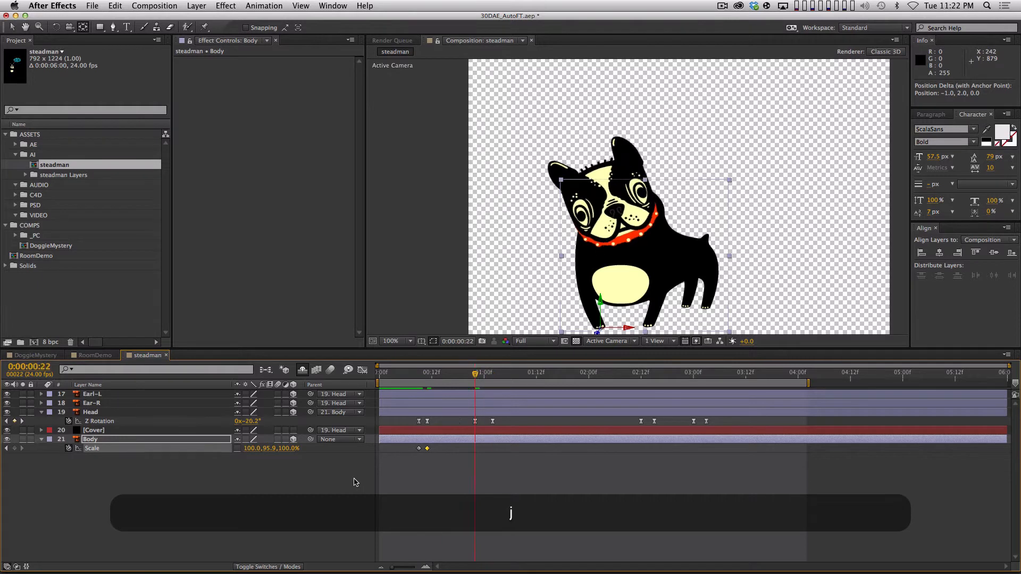
key("k")
key("k")
key("k")
key("j")
key("j")
key("k")
key("k")
key("j")
key("k")
key("j")
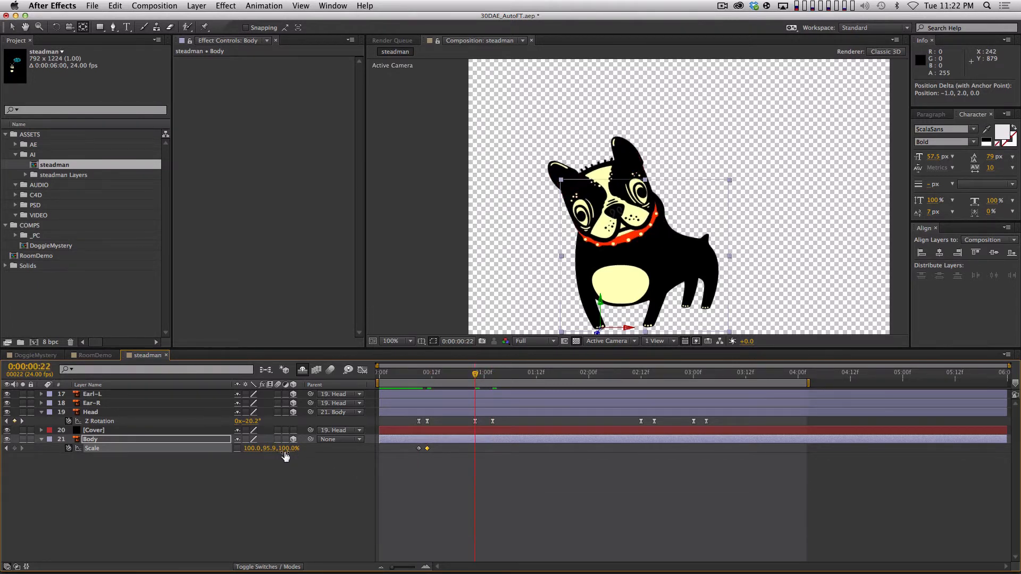
key("j")
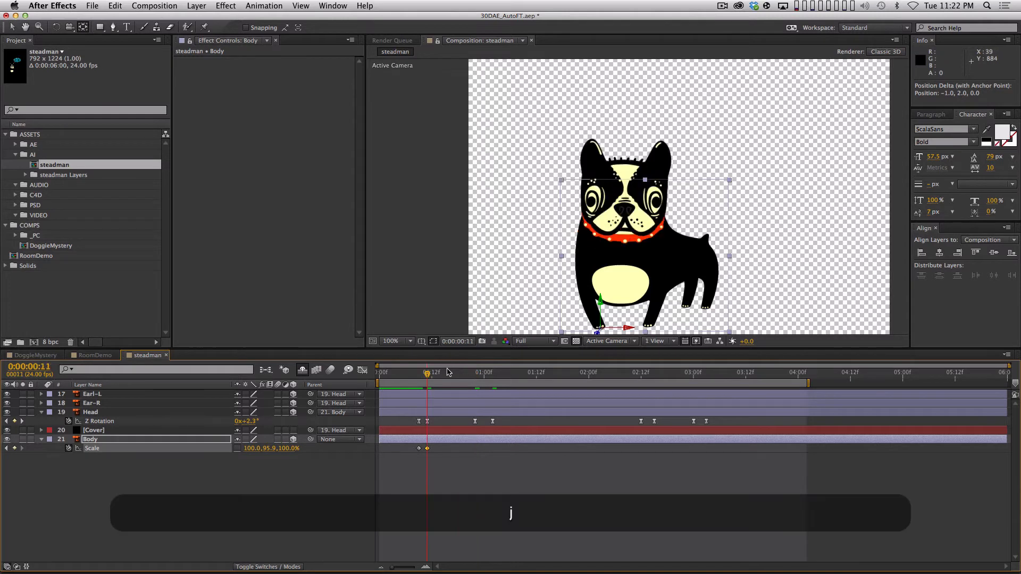
key("j")
key("k")
key("k")
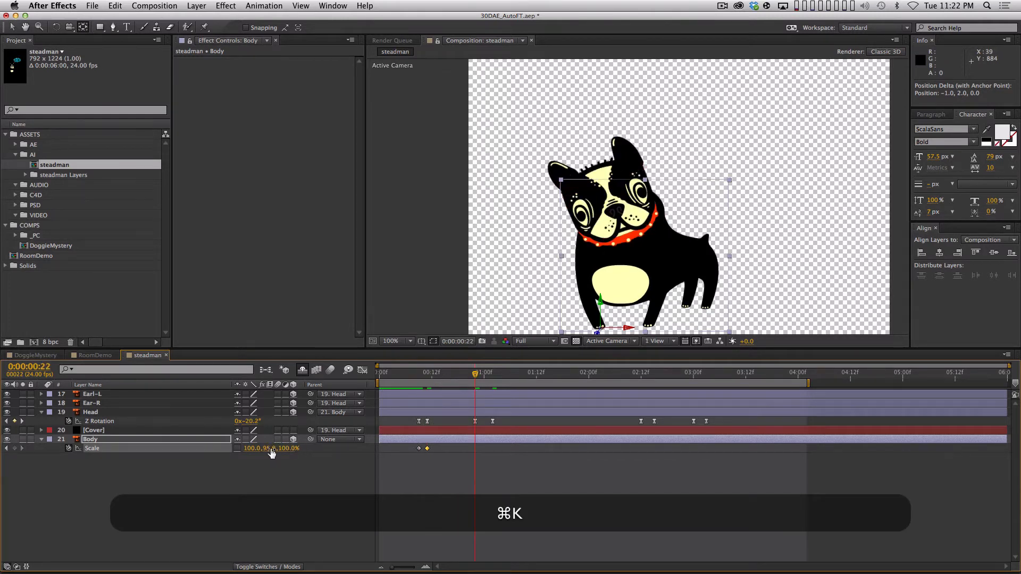
left_click_drag(280, 448, 331, 434)
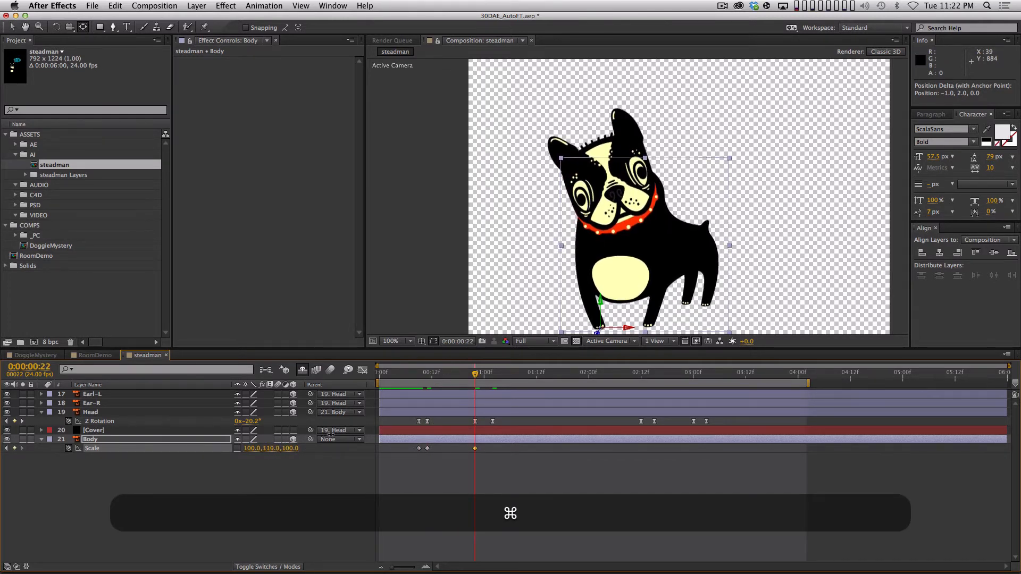
- Set the Body layer's Y scale to 97.8% at 0:00:01:02 and to 100% at 0:00:01:05
key("k")
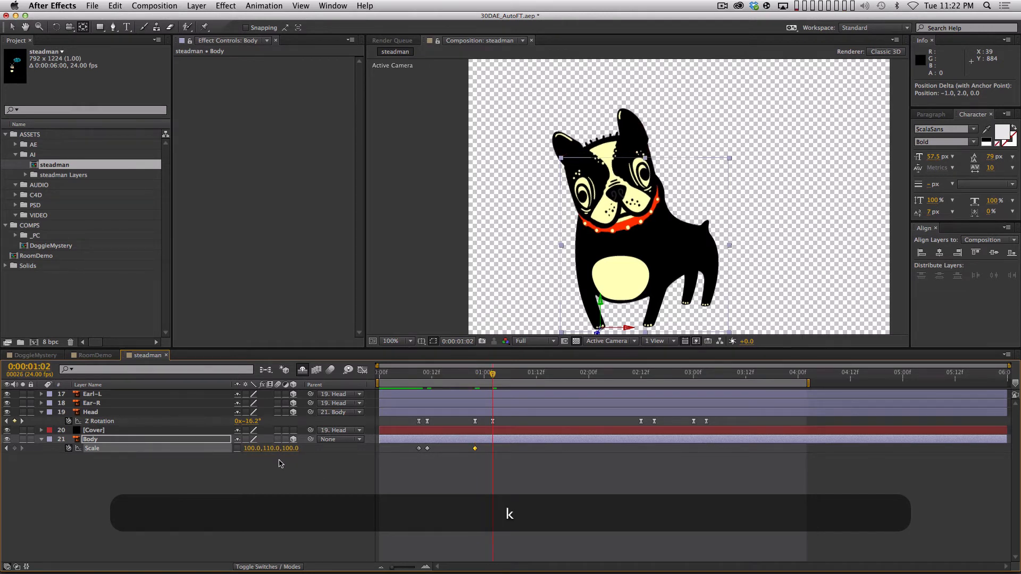
left_click_drag(271, 449, 225, 447)
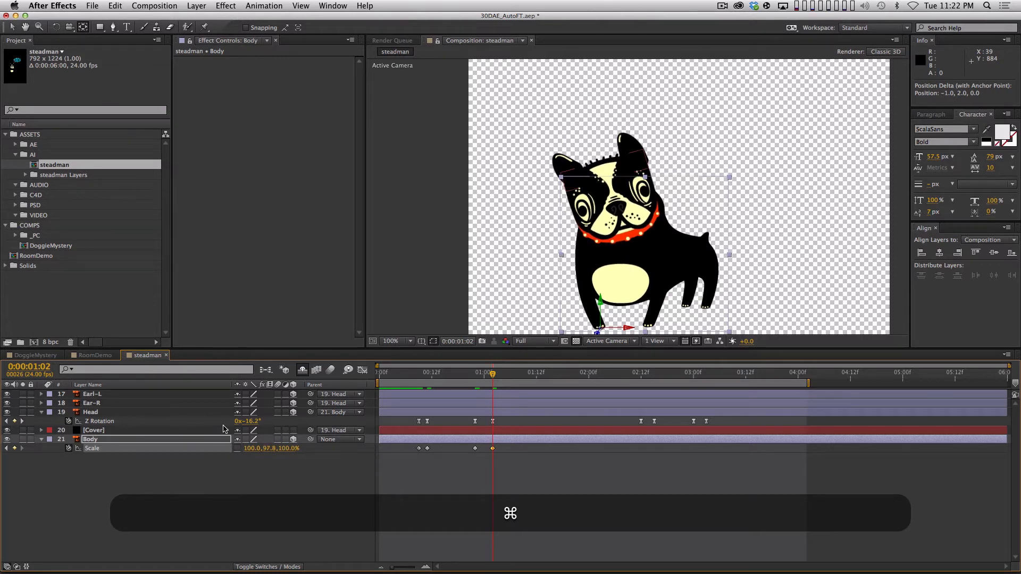
key("Page_Down")
key("Page_Down")
key("Page_Down")
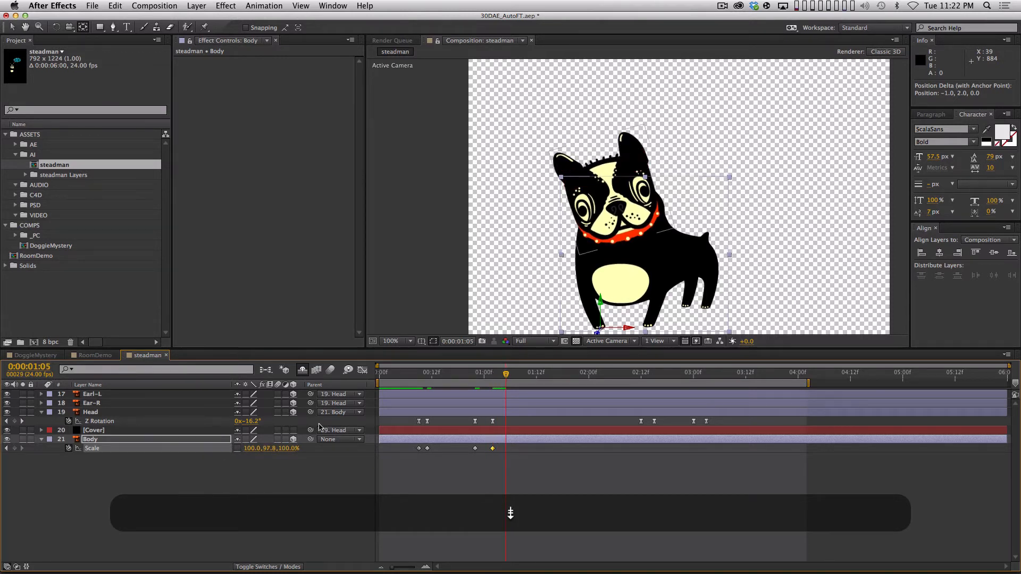
left_click(268, 448)
type("100")
key("Return")
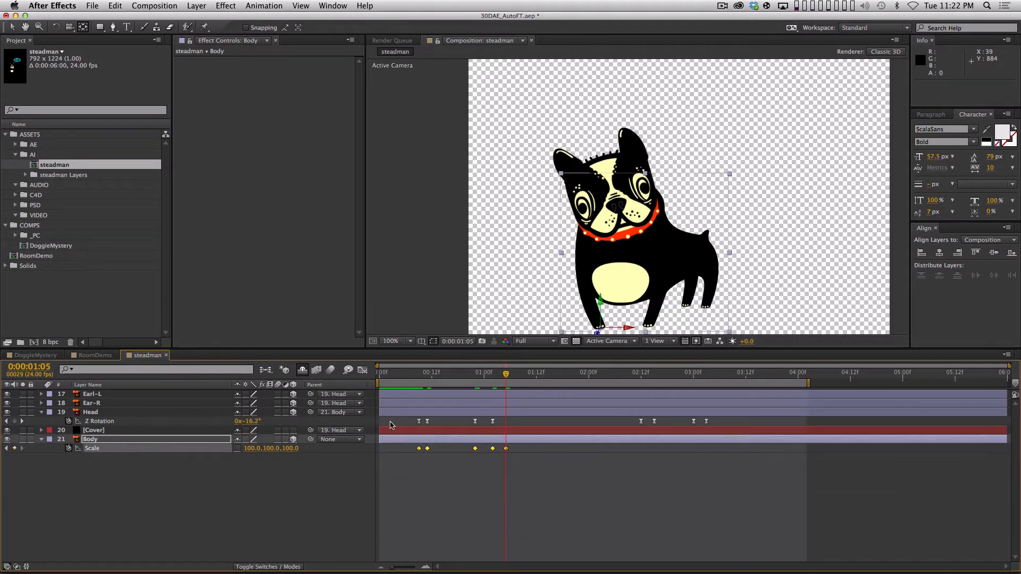
- Apply Easy Ease to the Body's Scale keyframes and show their curve fitted in the Graph Editor
key("F9")
left_click(363, 369)
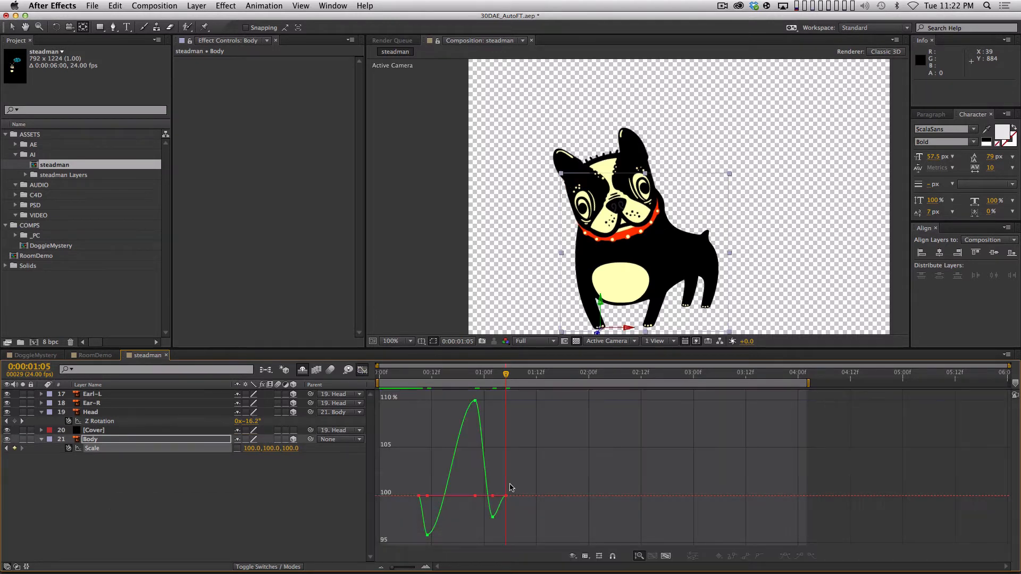
left_click(660, 557)
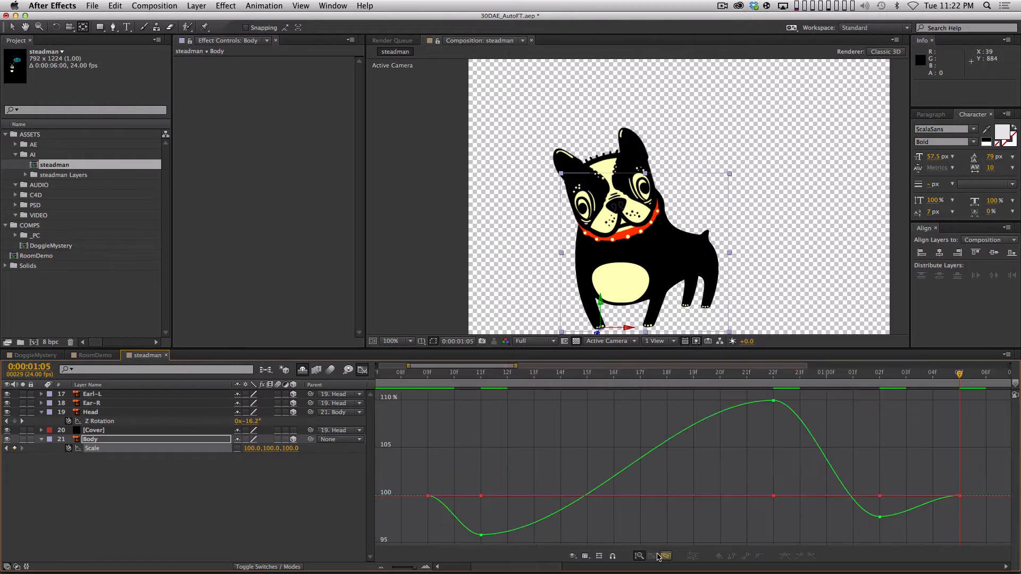
- Lengthen the easing handles around the first dip, the 110% peak and the second dip of the Body's Y scale curve
left_click(481, 534)
left_click_drag(578, 534, 603, 534)
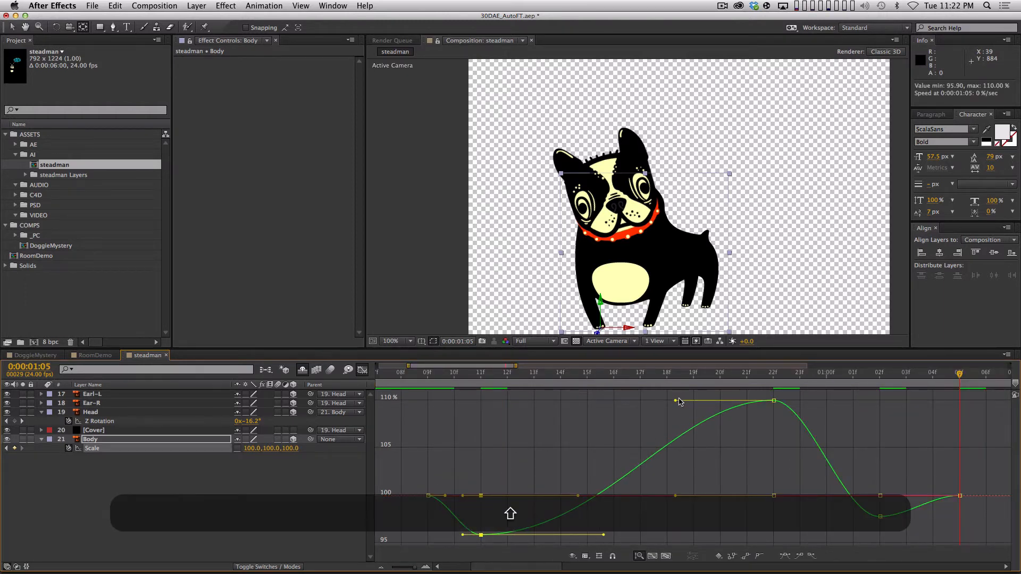
left_click_drag(679, 399, 588, 401)
left_click_drag(808, 401, 845, 401)
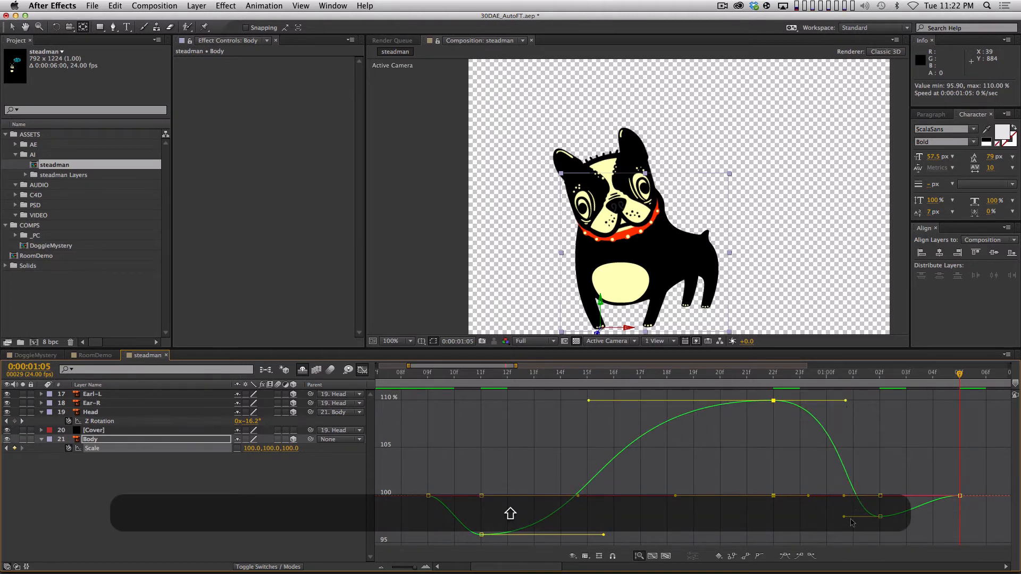
left_click_drag(845, 516, 834, 517)
left_click(934, 497)
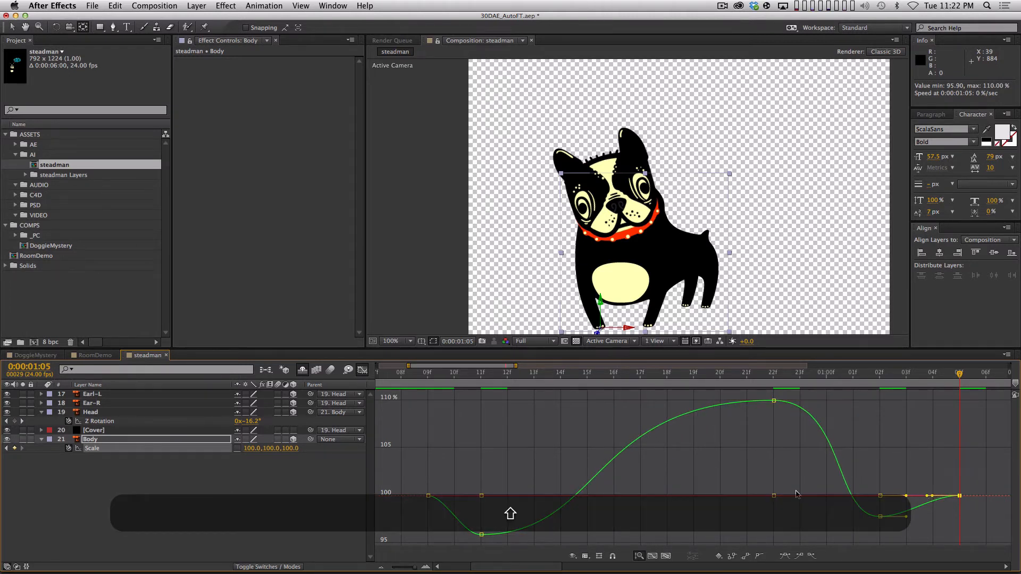
left_click(428, 496)
- Preview the Body's scale animation with the work area ending at 0:00:01:11
mouse_move(960, 375)
left_mouse_down()
mouse_move(1012, 380)
mouse_move(944, 385)
left_mouse_up()
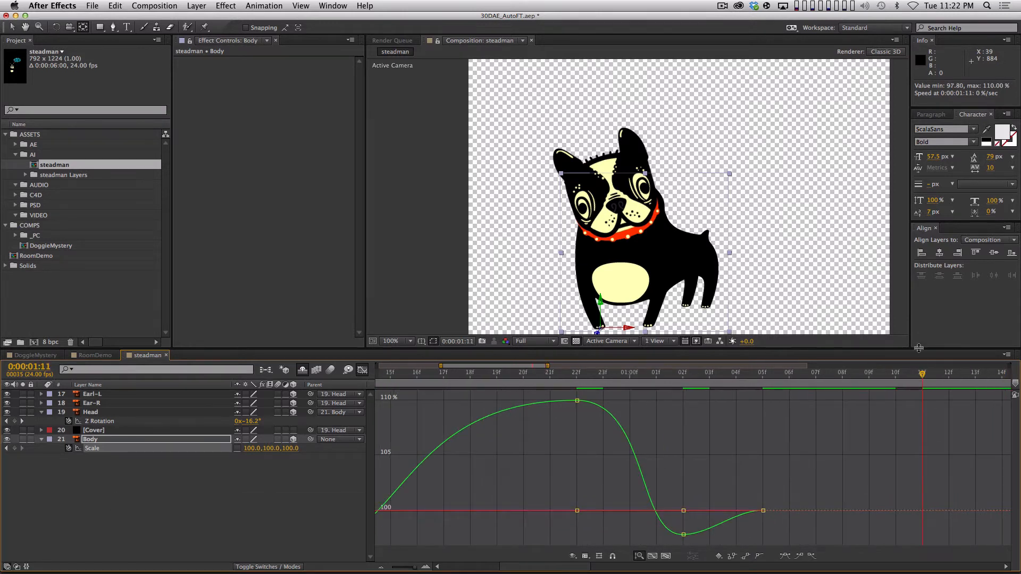
key("KP_0")
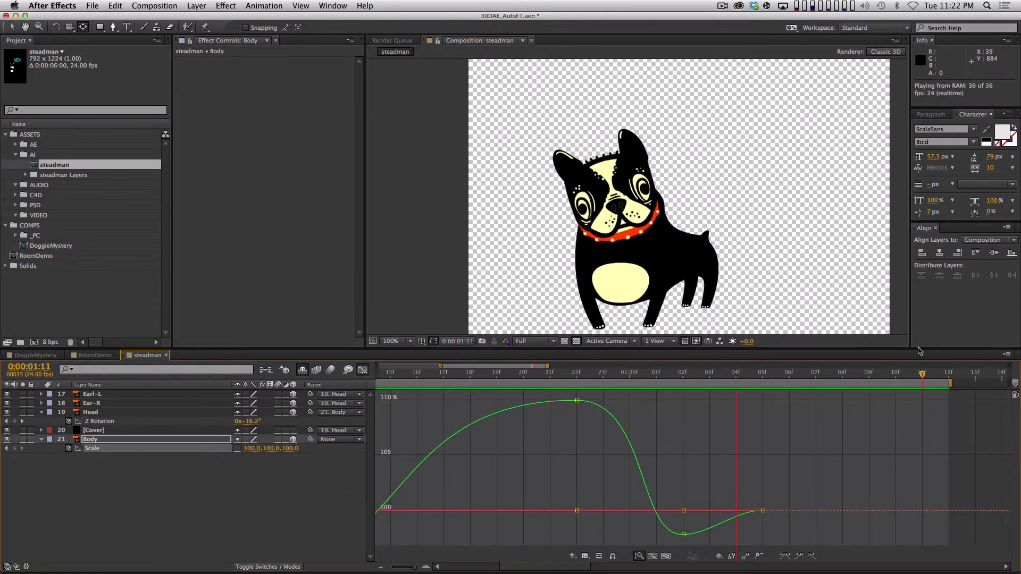
key("space")
- Leave the Graph Editor, shift all five Body Scale keyframes three frames earlier and preview the result
left_click(362, 370)
left_click(554, 472)
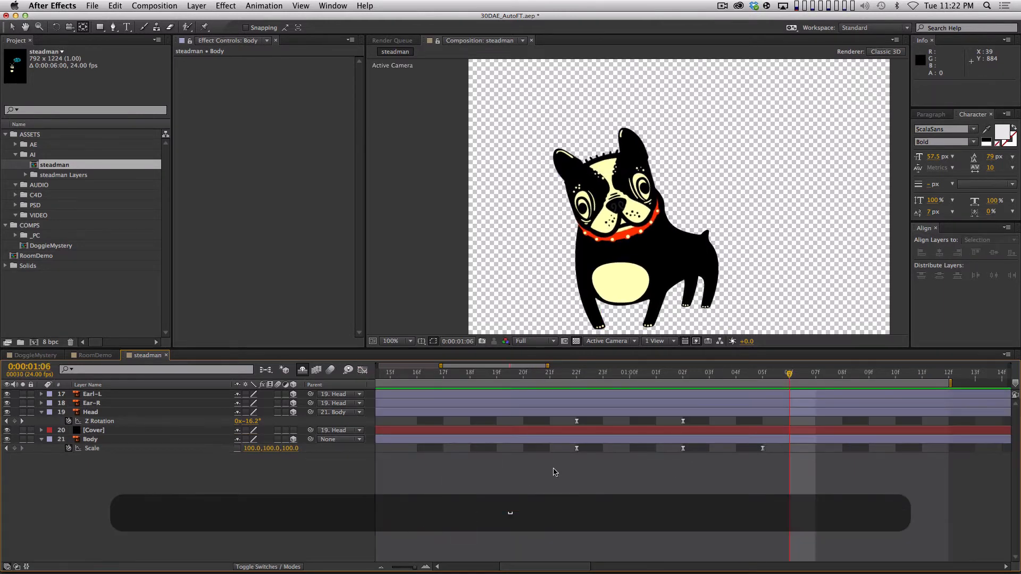
key("minus")
key("minus")
left_click_drag(600, 477, 420, 450)
key("KP_0")
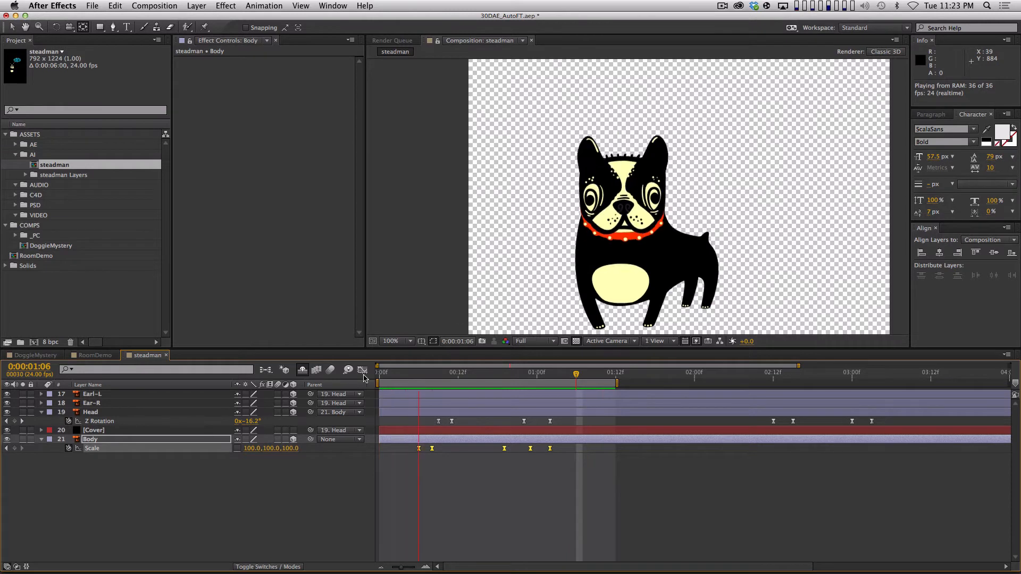
key("space")
- Copy the five Body Scale keyframes and paste them at 0:00:02:09, three frames before the second head turn
key("minus")
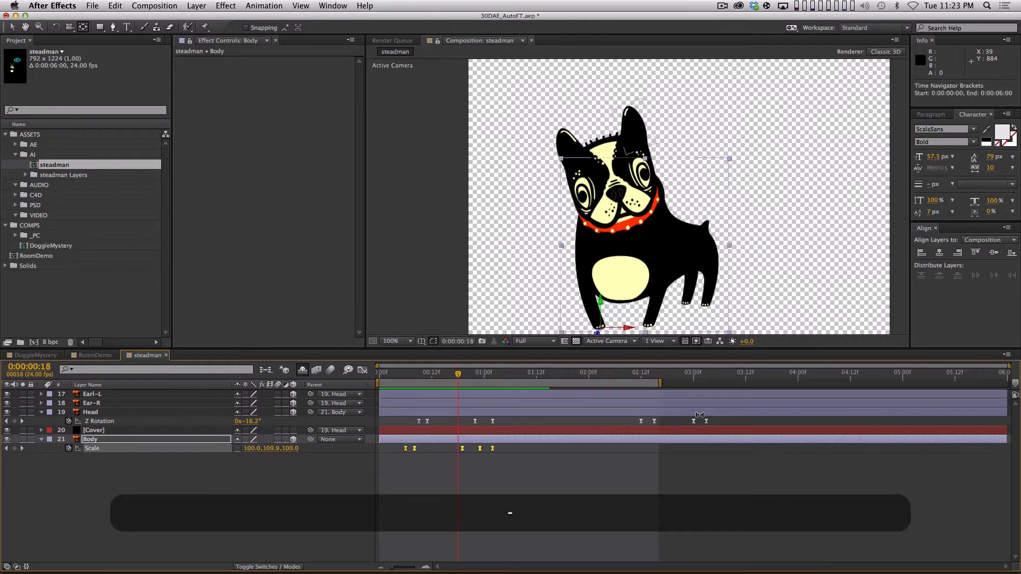
left_click(641, 371, "shift")
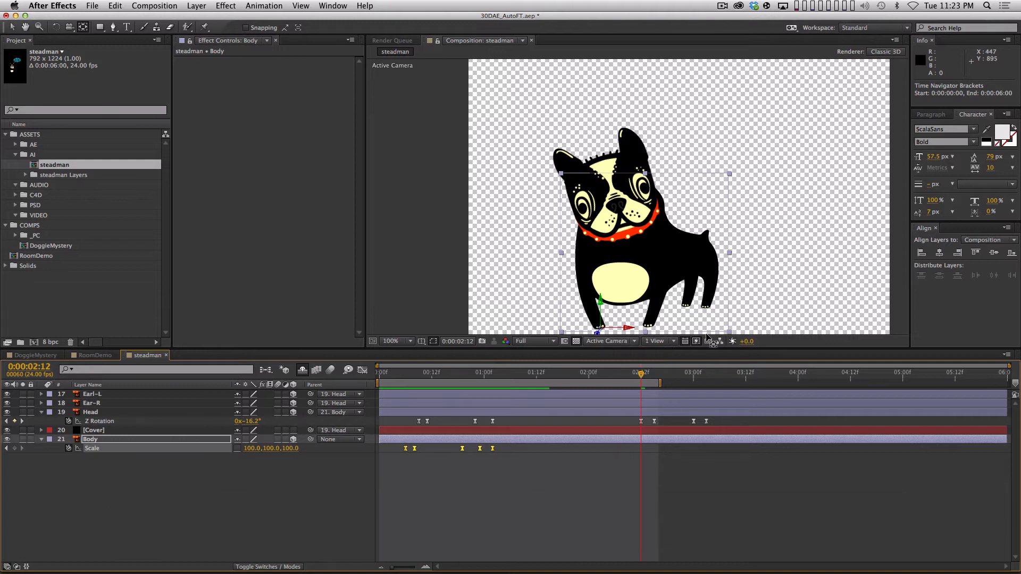
key("Page_Up")
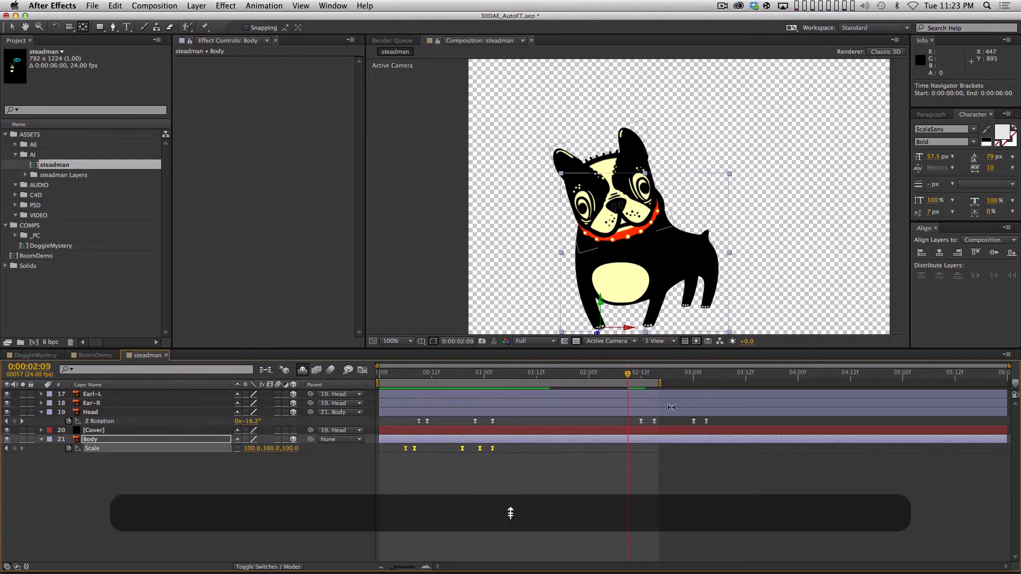
left_click_drag(531, 485, 403, 445)
key("super+c")
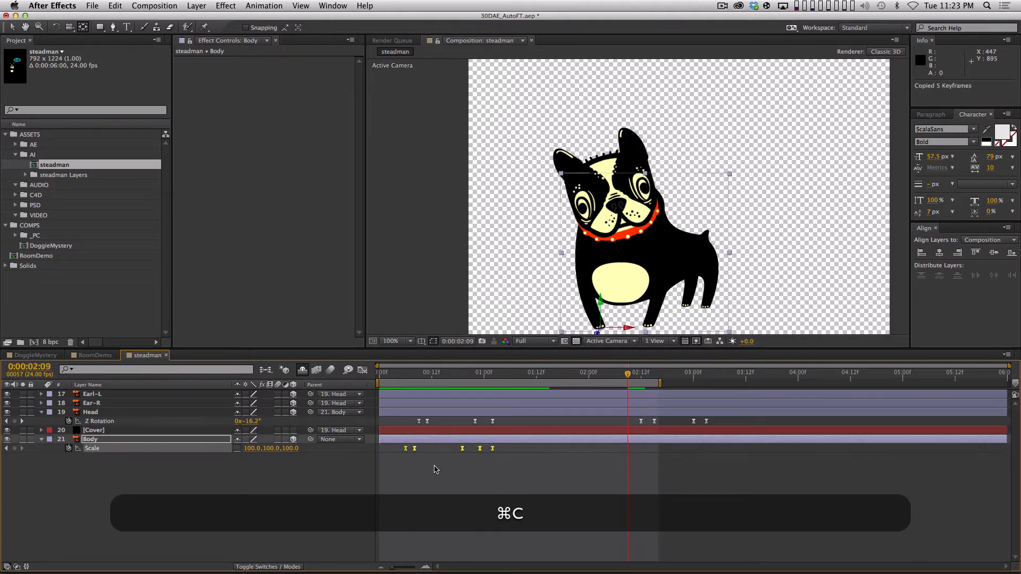
key("super+v")
- Extend the work area to about 0:00:03:22 and preview both head turns with the body squash and stretch
left_click_drag(661, 383, 790, 383)
key("KP_0")
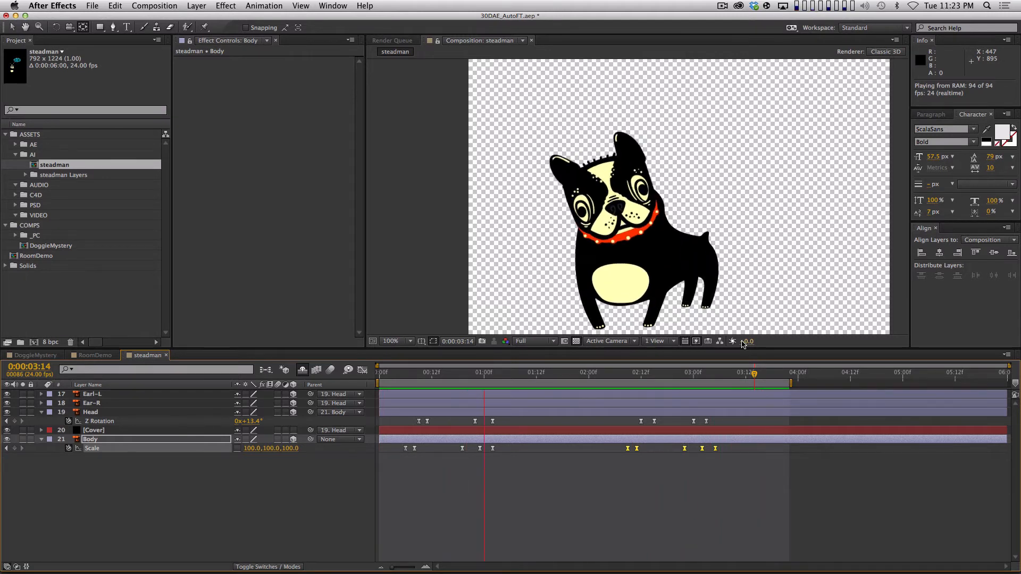
key("space")
- Collapse all open layer properties in the steadman composition and deselect every layer
key("super+a")
key("shift+super+grave")
key("shift+super+grave")
left_click(678, 514)
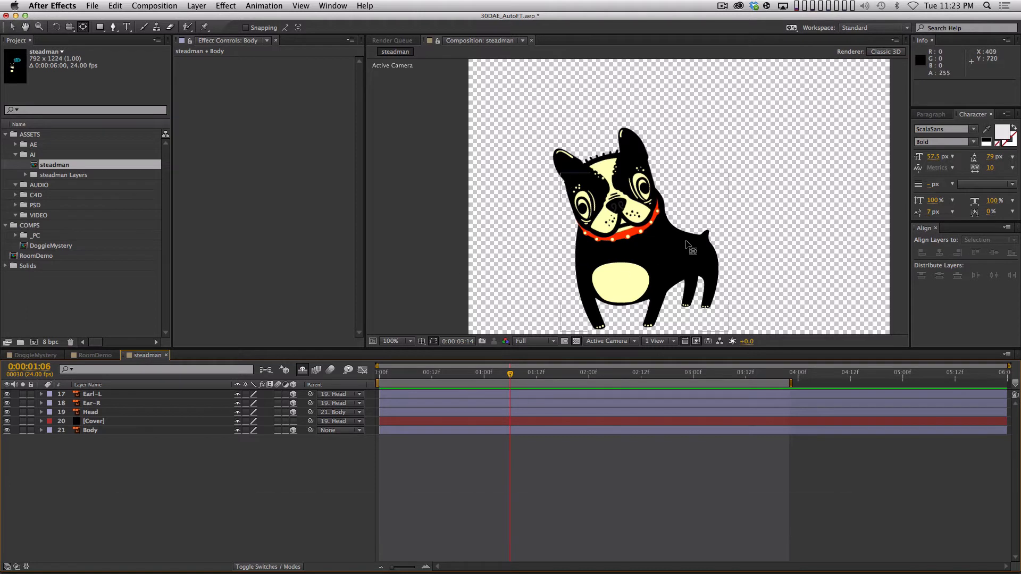
left_click_drag(688, 245, 648, 243)
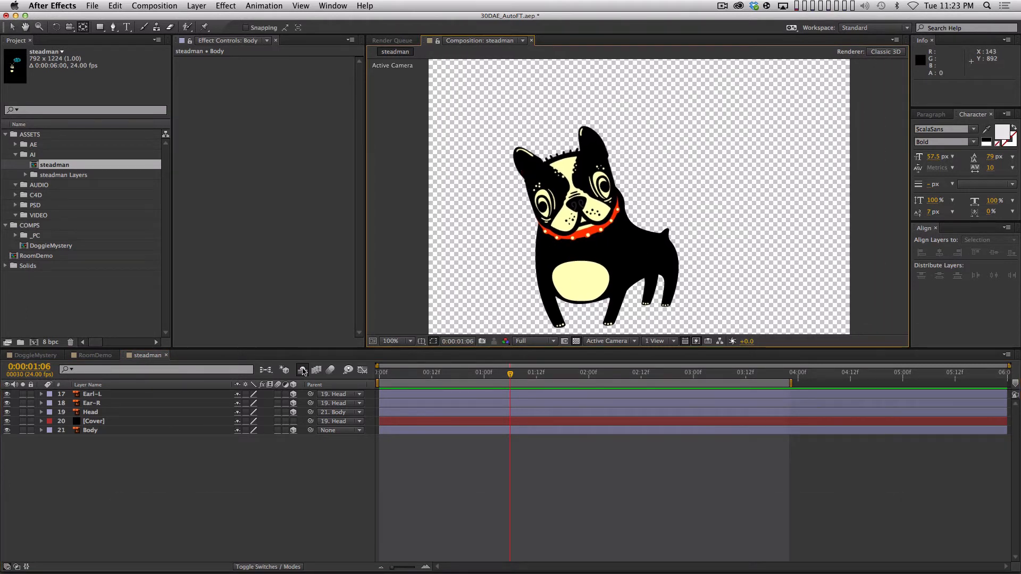
- Reveal the shy layers, turn on visibility for the 16 layers from b3 to SpeechBubble, and deselect everything
left_click(302, 370)
left_click(116, 526)
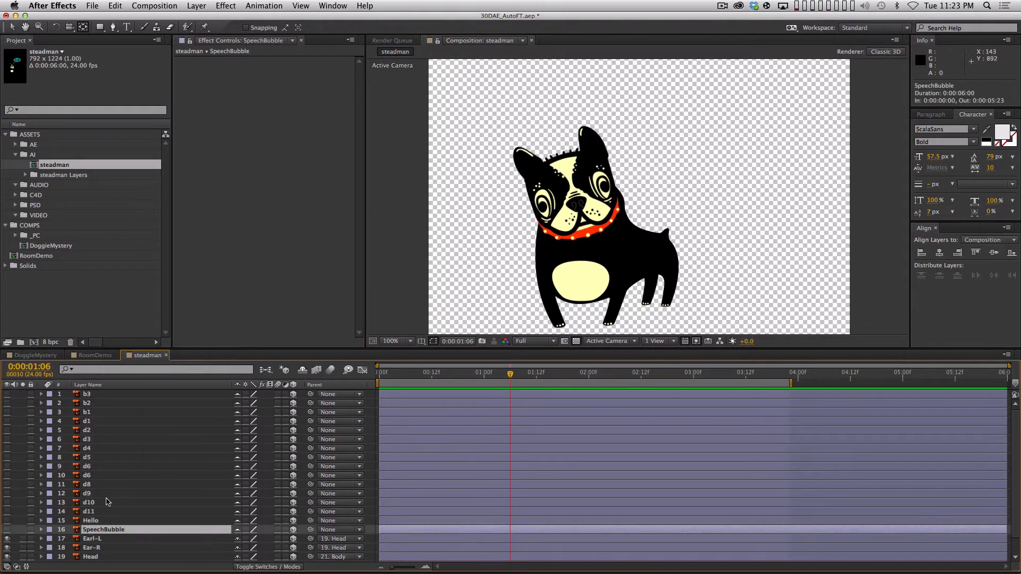
left_click(99, 396, "shift")
left_click(7, 529)
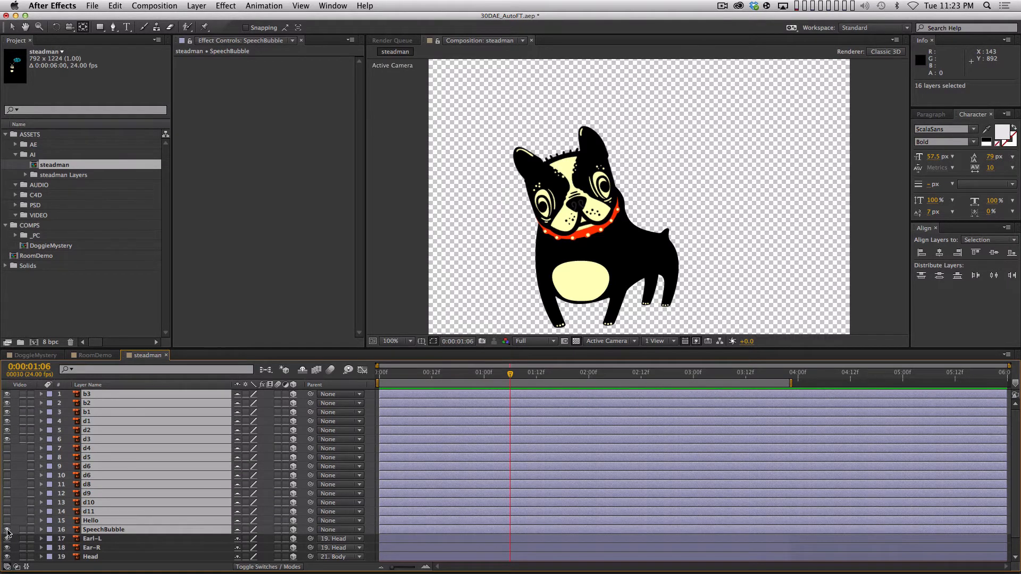
left_click_drag(650, 133, 602, 181)
key("super+shift+a")
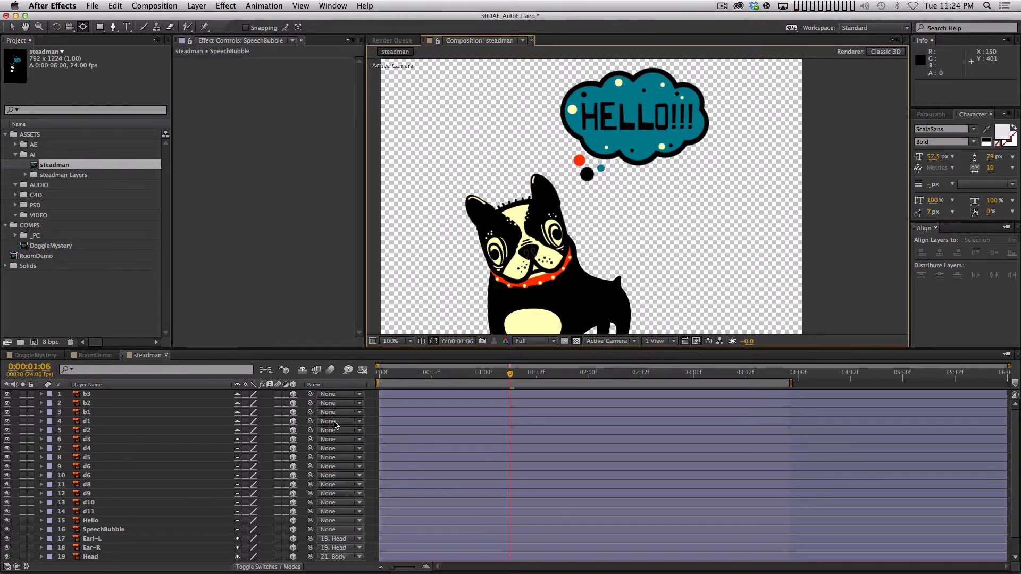
- Preview the head-turn animation with the speech bubble artwork visible
scroll(165, 463, "down", 1)
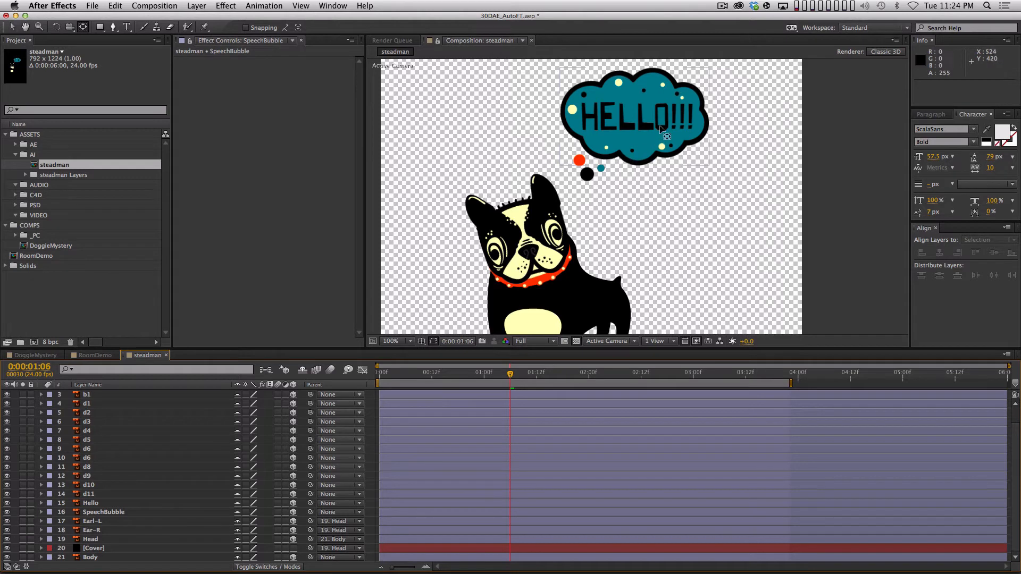
left_click(723, 6)
left_click(675, 43)
key("space")
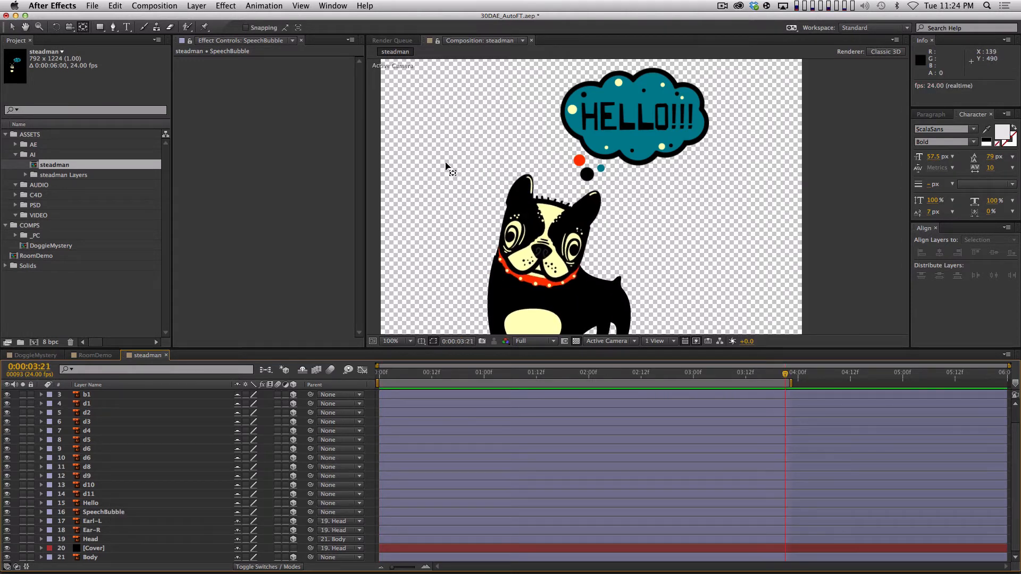
key("space")
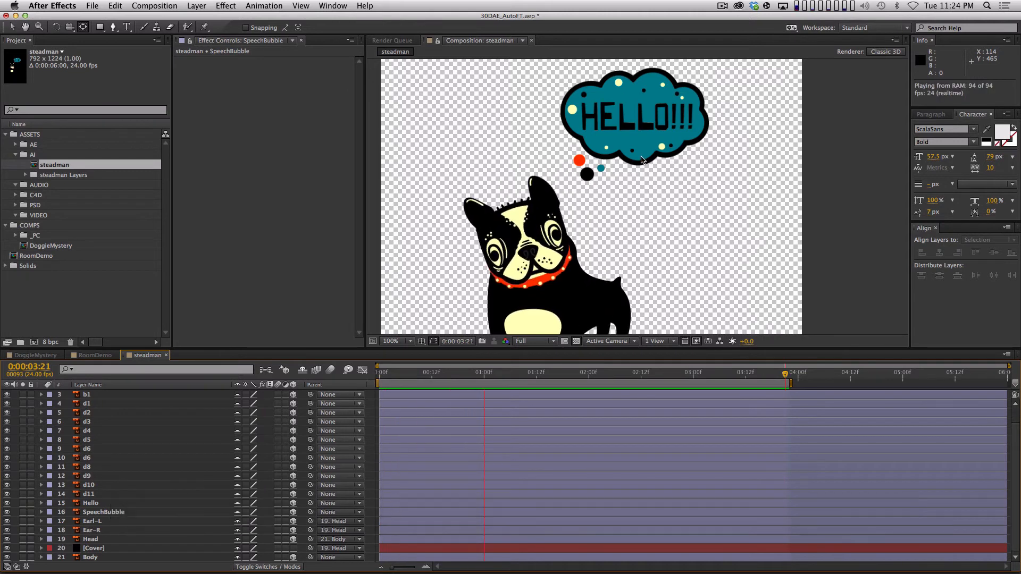
key("space")
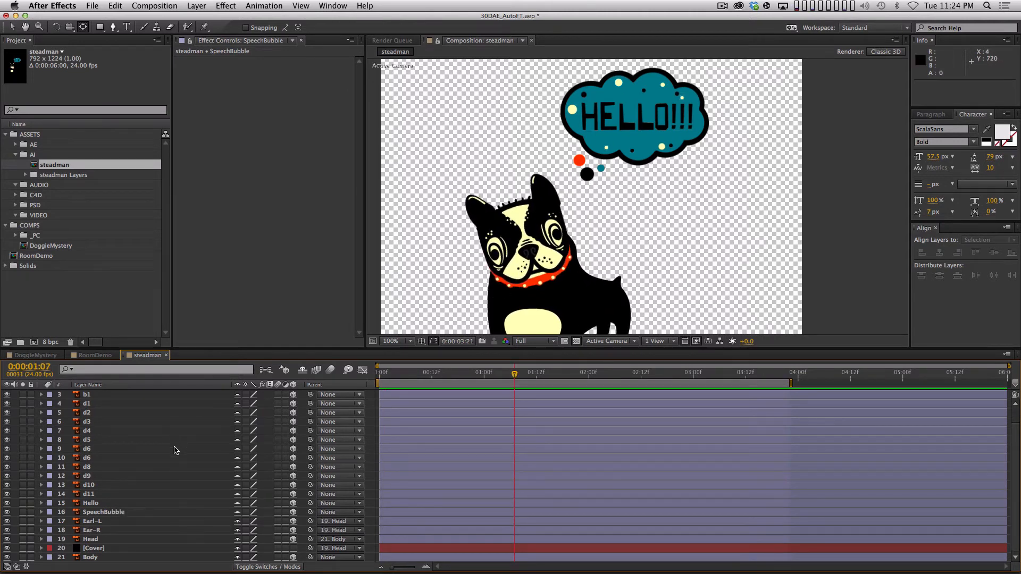
key("space")
- Hide the dog layers Earl-L, Ear-R, Head, [Cover] and Body and deselect everything
left_click_drag(14, 522, 15, 558)
left_click(6, 558)
key("shift+super+a")
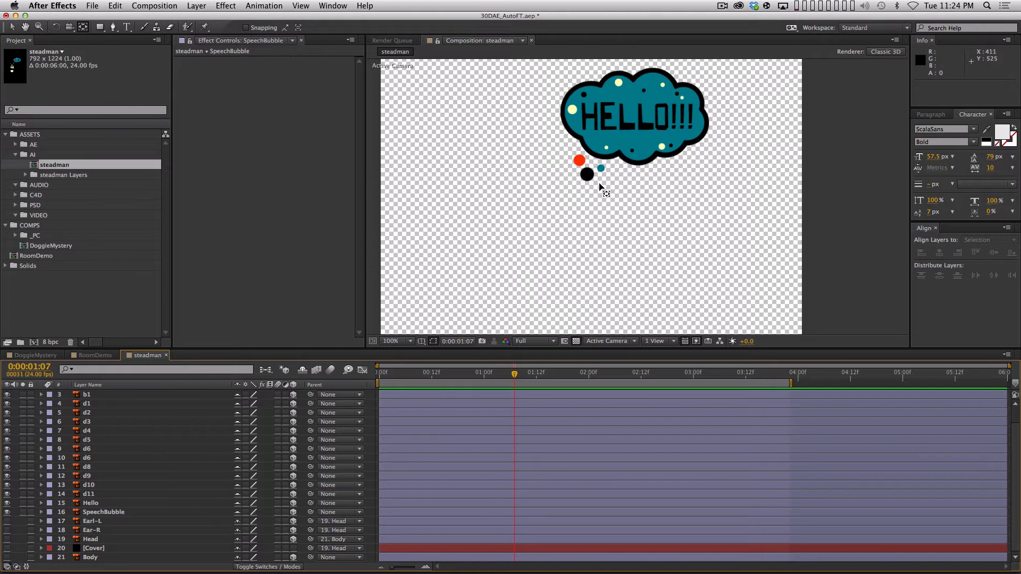
- Select the black bubble dot b2 and reorder it directly below SpeechBubble in the layer stack
key("v")
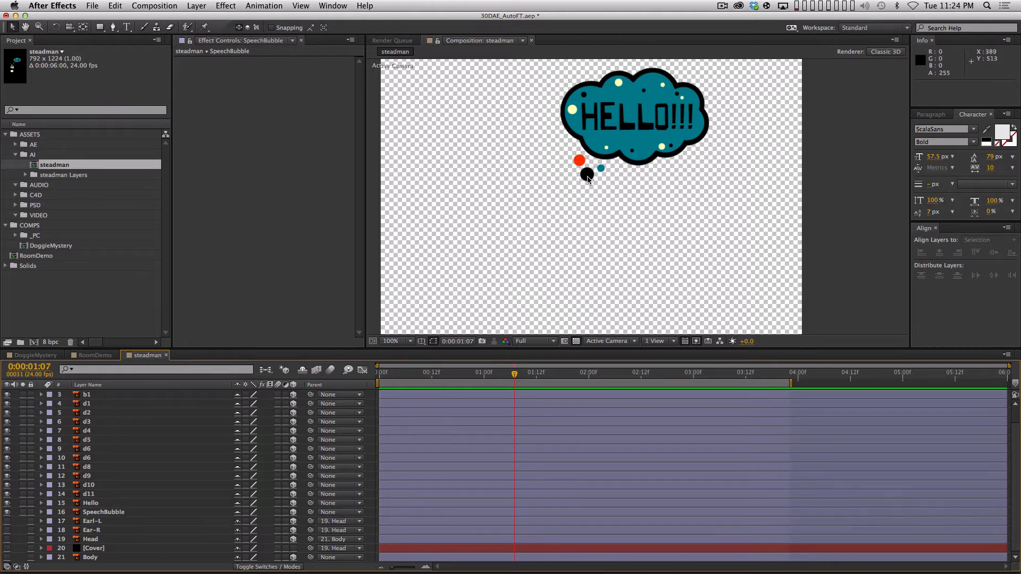
left_click(587, 176)
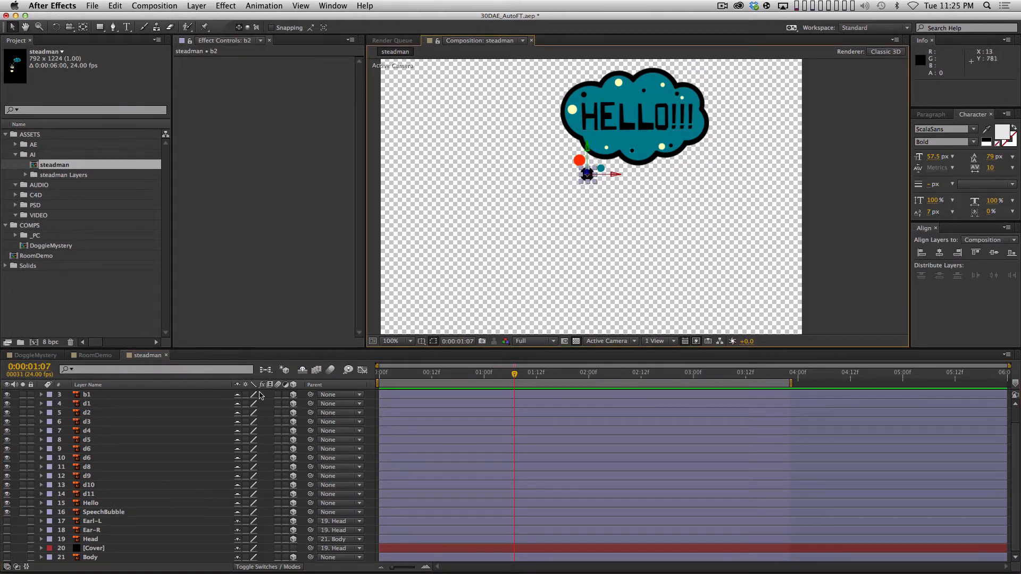
key("space")
left_click_drag(164, 476, 146, 516)
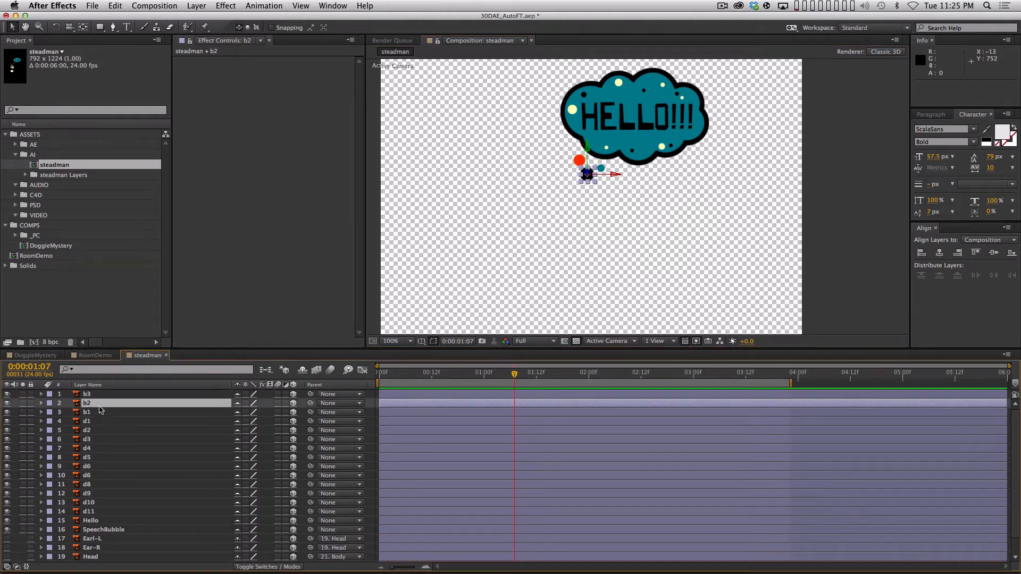
left_click_drag(100, 410, 120, 530)
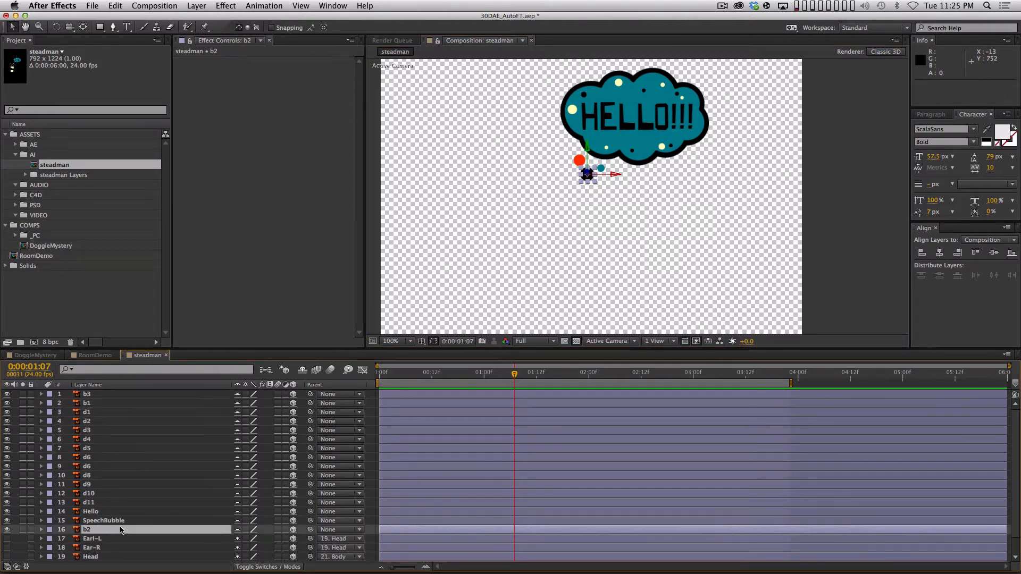
- Reorder the b3 and b1 bubble dots so they sit together directly above SpeechBubble
left_click(595, 166)
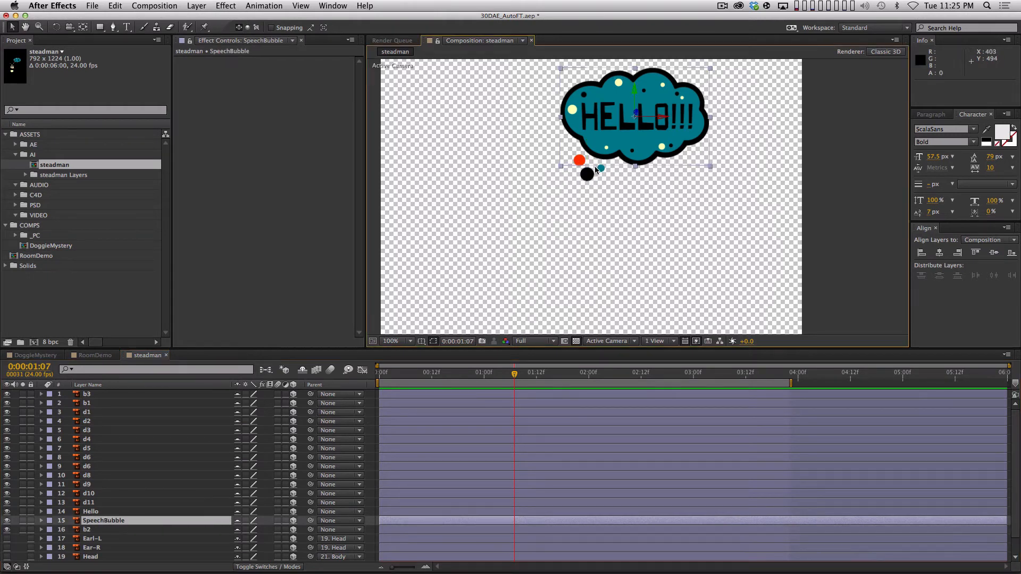
left_click(138, 395)
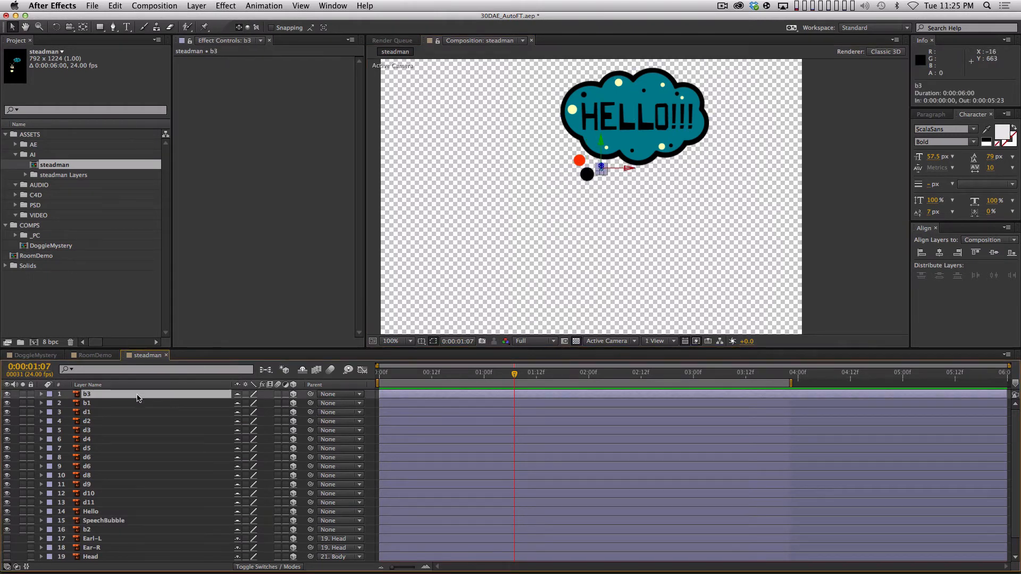
left_click(105, 404)
left_click(103, 396, "shift")
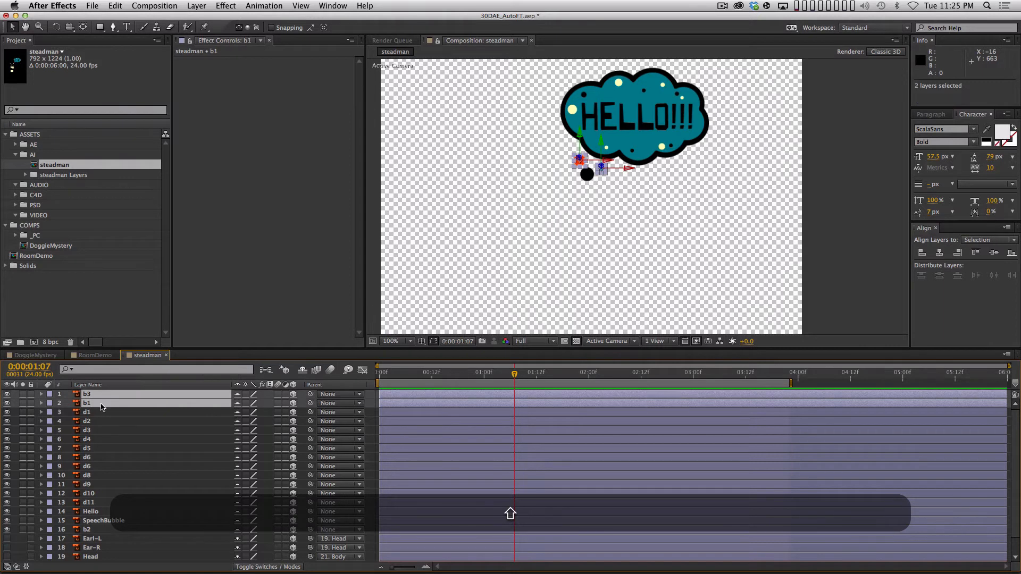
left_click_drag(101, 403, 122, 512)
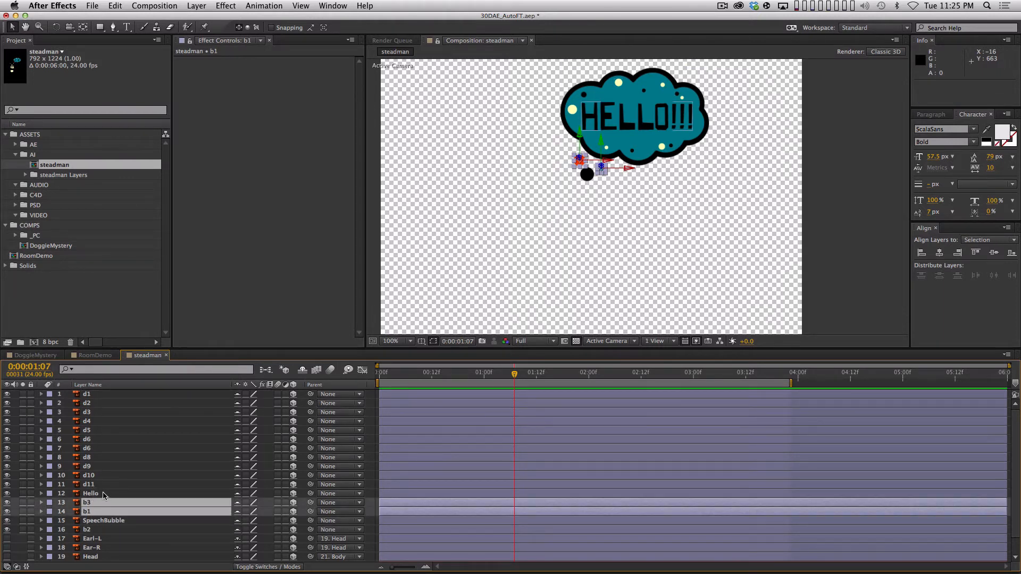
- Move SpeechBubble to the top of the layer stack and place Hello directly above it
left_click(106, 521)
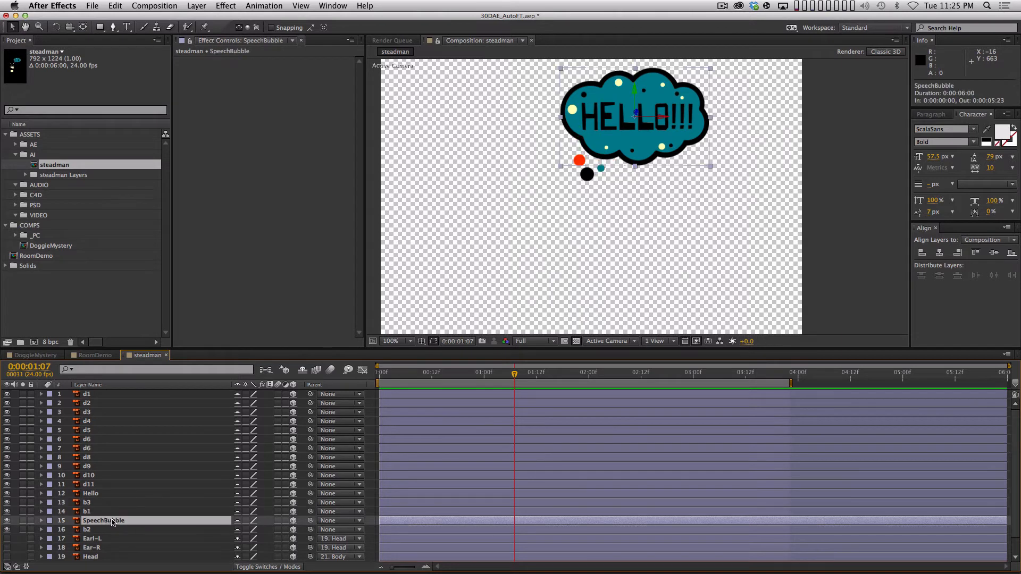
left_click_drag(112, 522, 137, 395)
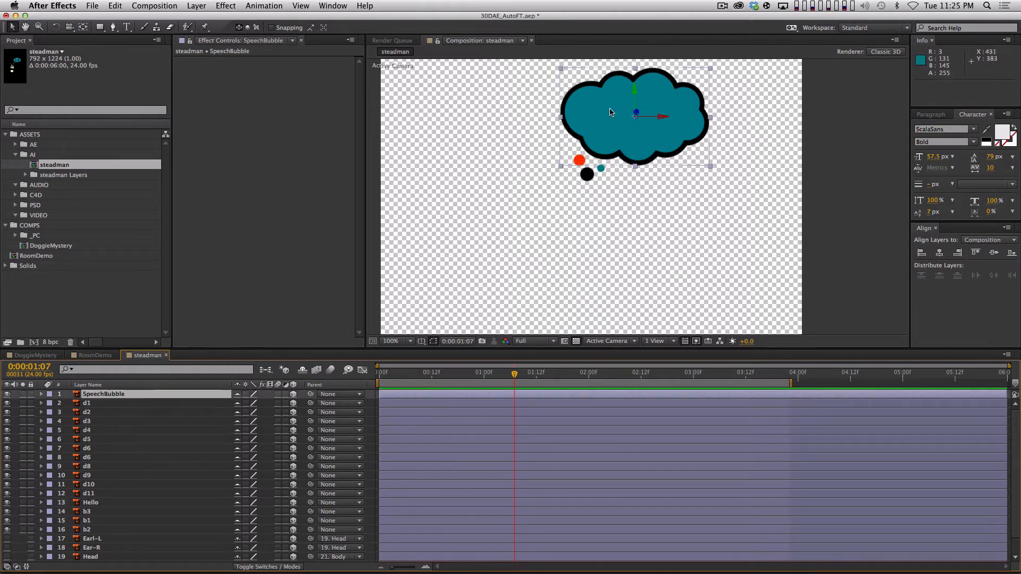
left_click_drag(95, 503, 135, 394)
- Bring the dot layers d1 through d11 to the front of the layer stack and deselect them
left_click(107, 413)
left_click(94, 502, "shift")
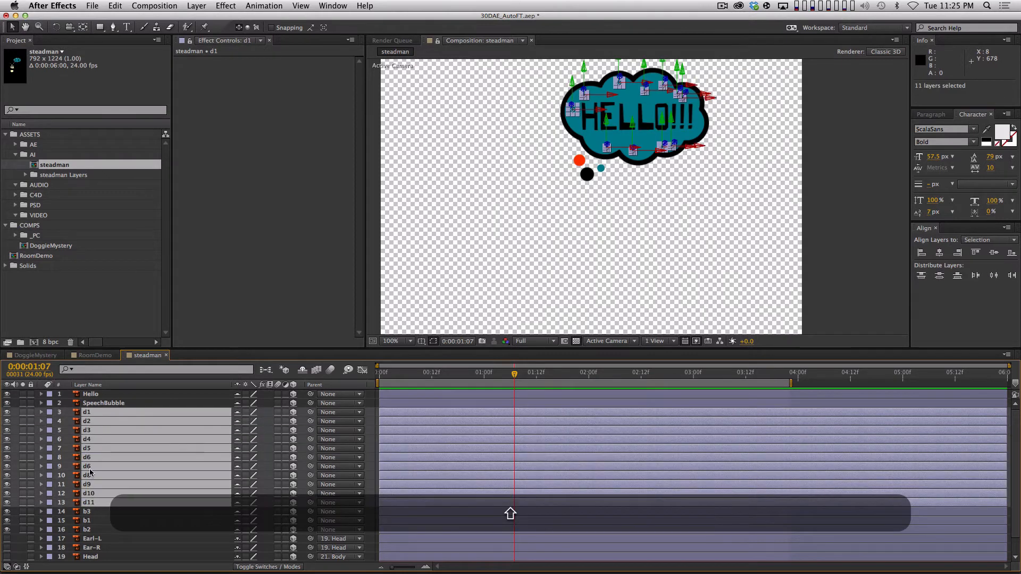
key("super+shift+bracketright")
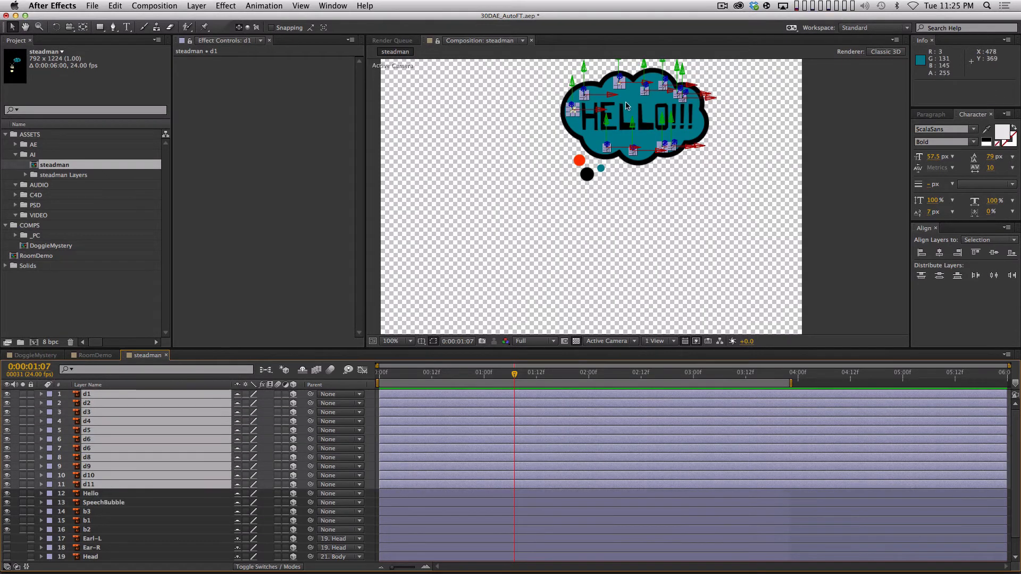
key("super+shift+a")
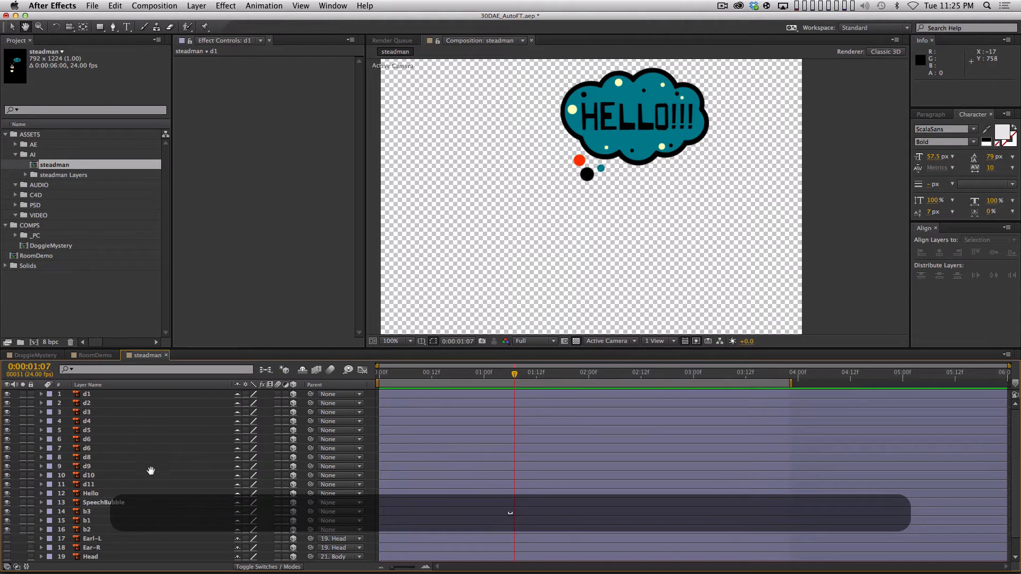
- Return Hello and SpeechBubble together to the top of the stack, above layers d1 through d11
left_click(133, 494)
left_click(133, 502, "shift")
left_click_drag(133, 502, 131, 390)
key("super+shift+a")
- Parent the Hello layer to SpeechBubble
left_click(128, 411)
left_click(128, 395)
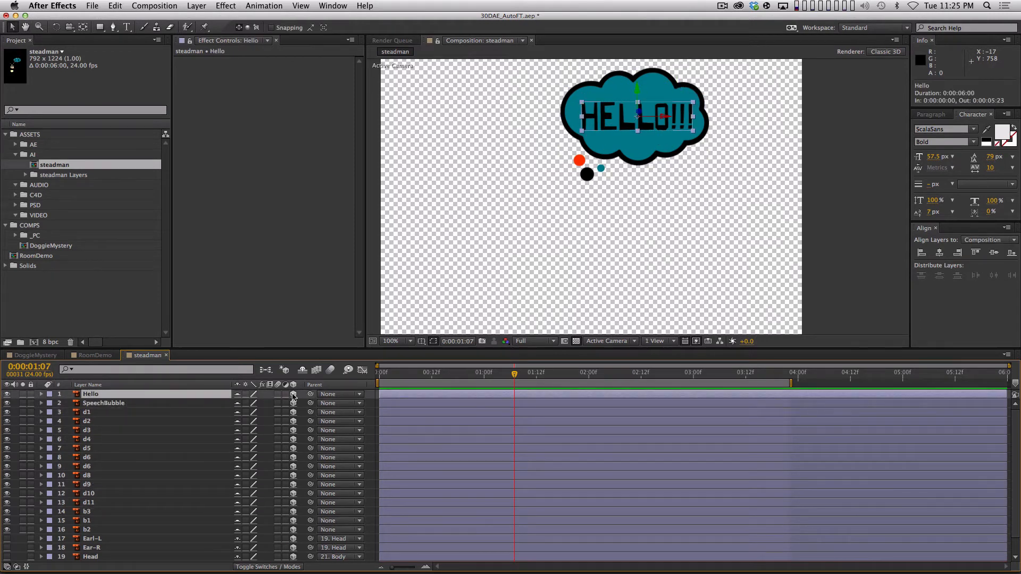
left_click_drag(310, 394, 159, 403)
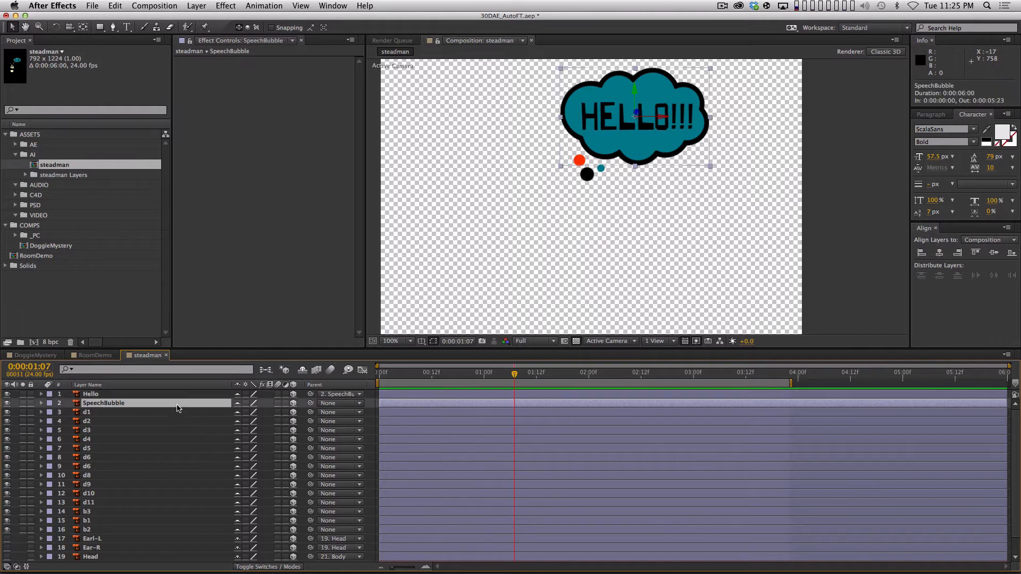
- Parent the SpeechBubble layer to the red bubble dot b1
left_click(182, 404)
left_click(103, 521)
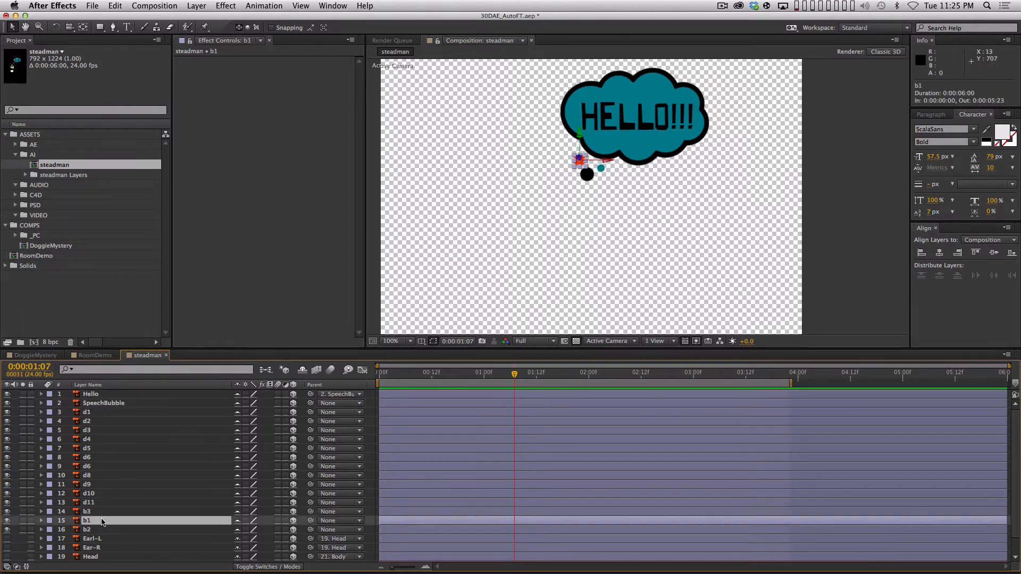
left_click(172, 404)
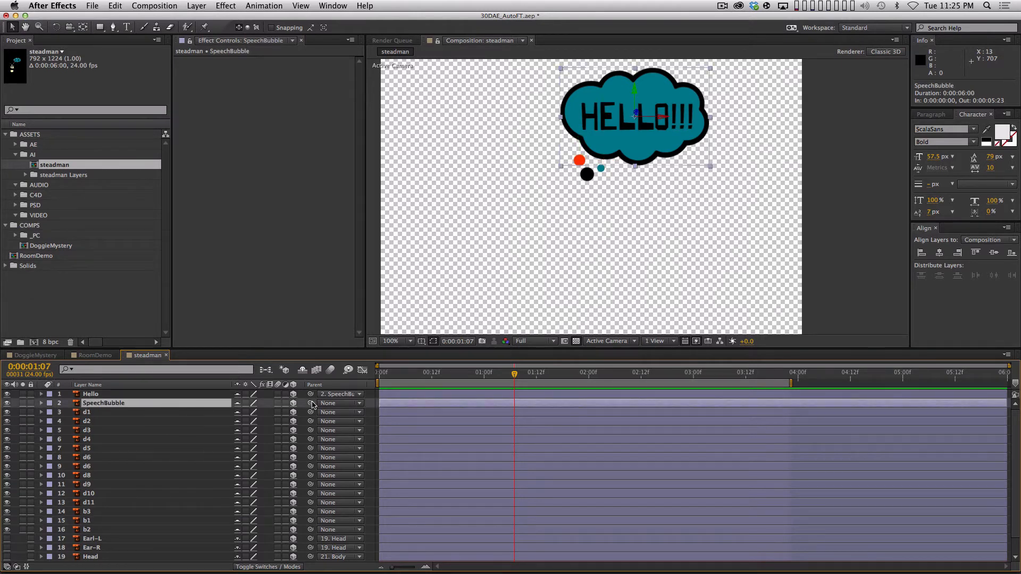
left_click_drag(312, 405, 112, 521)
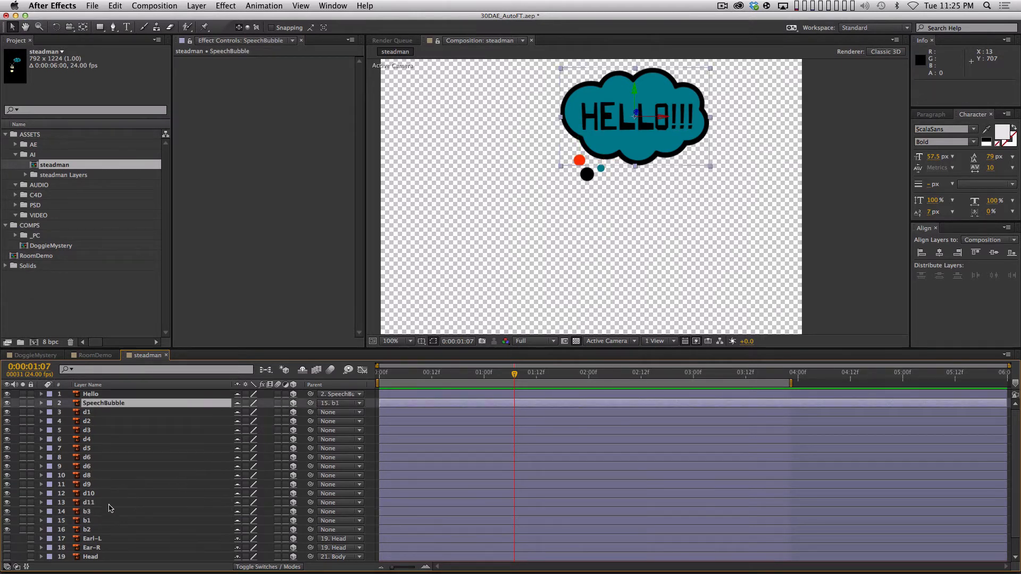
- Parent all dot layers from d1 through d11 to SpeechBubble
left_click(117, 413)
left_click(105, 485, "shift")
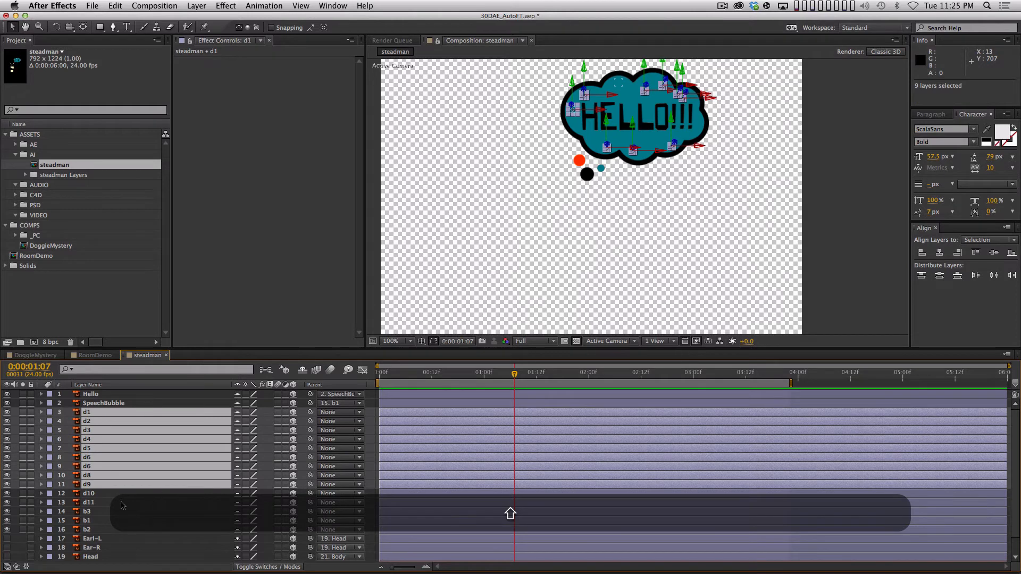
left_click(122, 502, "shift")
left_click_drag(313, 415, 154, 404)
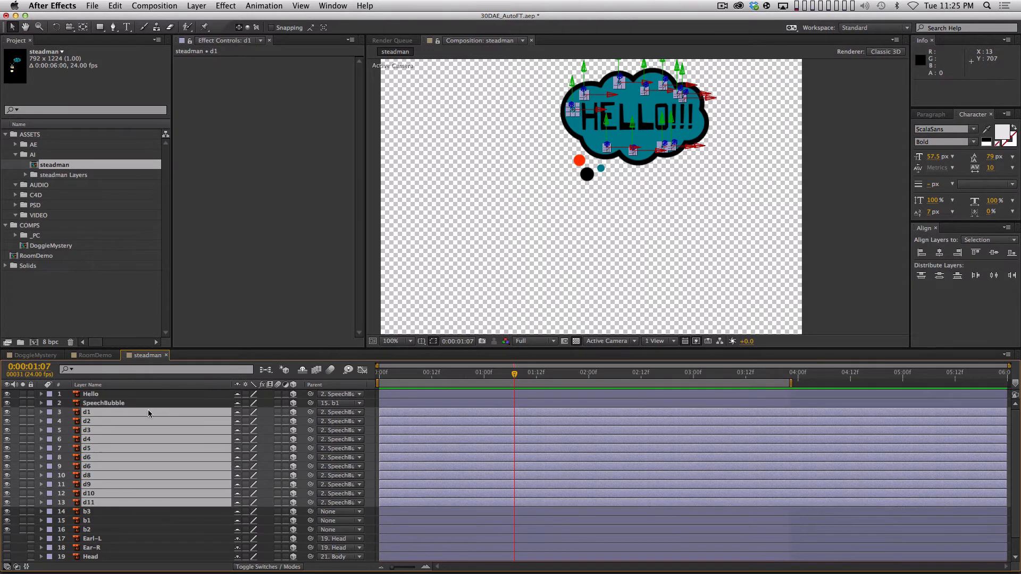
- Parent both bubble dots b3 and b1 to b2
left_click(122, 514)
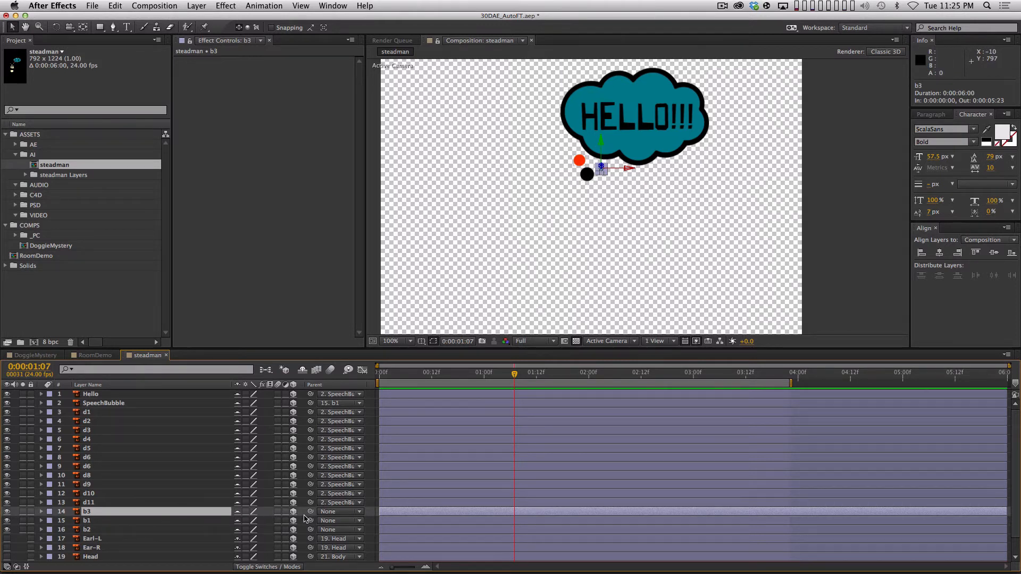
left_click_drag(310, 512, 176, 531)
left_click(174, 521)
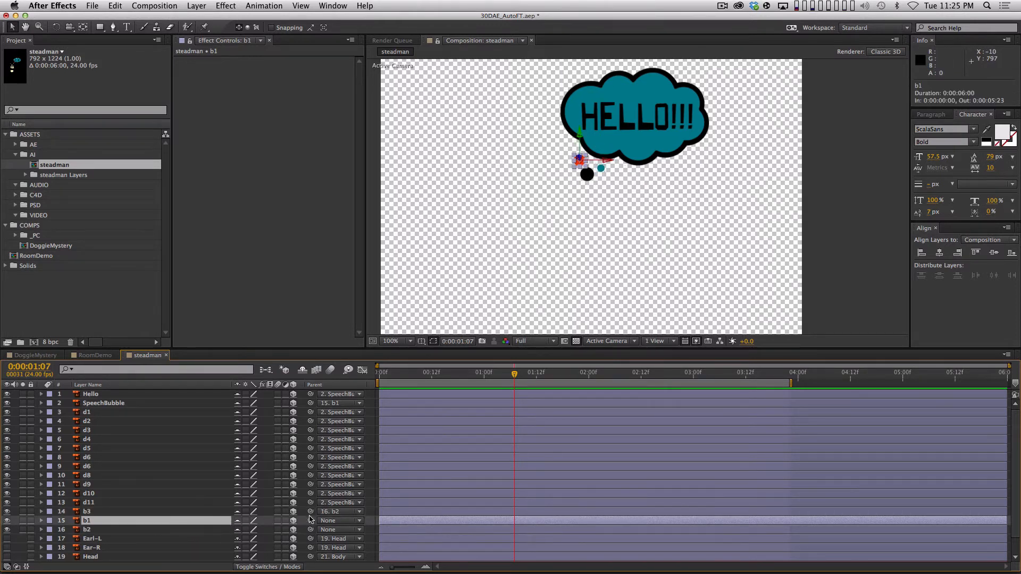
left_click_drag(298, 523, 206, 529)
- Parent the b2 layer to the dog's Head layer
left_click(206, 530)
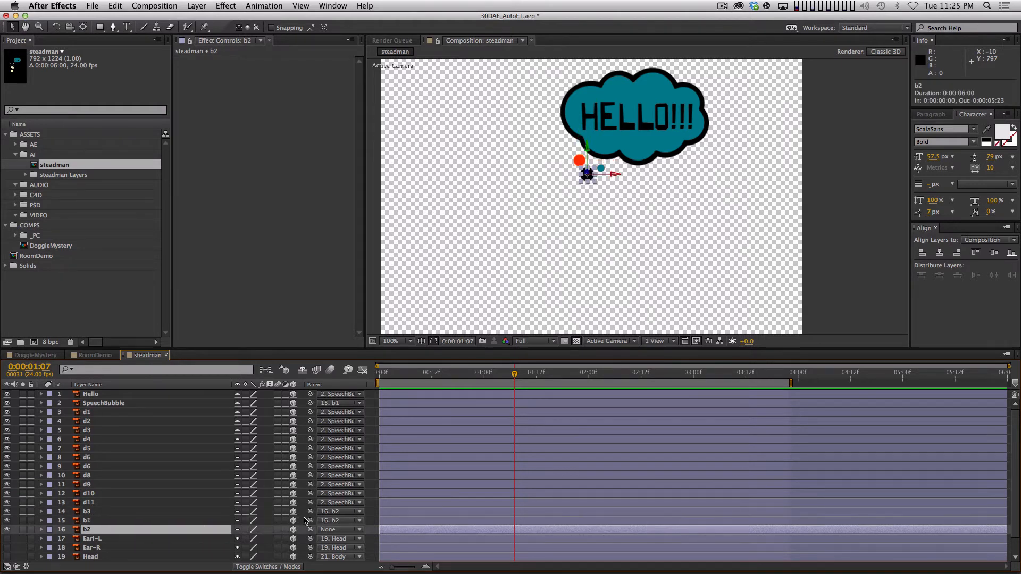
scroll(245, 531, "down", 2)
left_click_drag(311, 512, 190, 538)
scroll(223, 486, "up", 2)
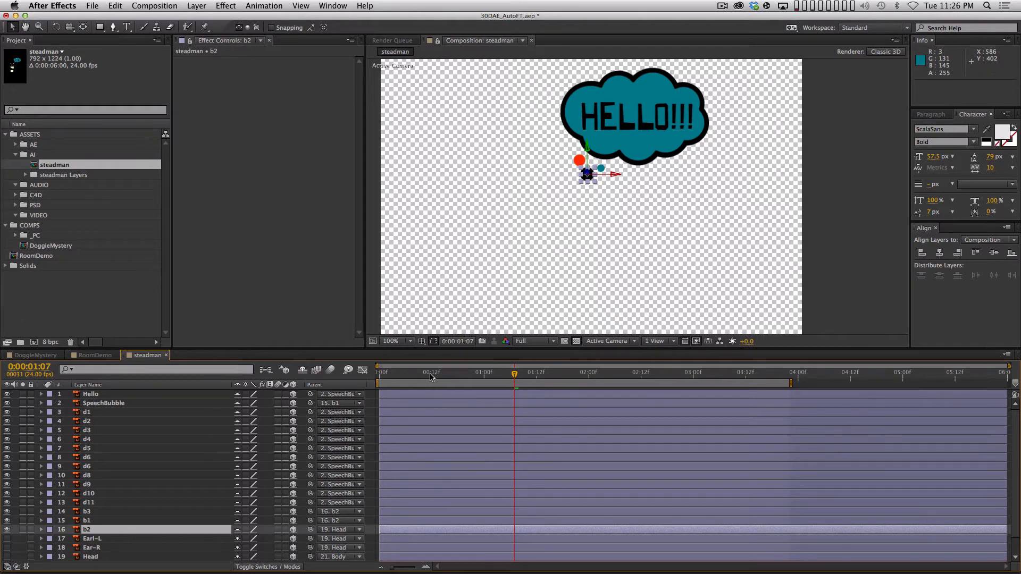
- Scrub through the head turns to 0:00:03:08 to examine how the parented speech bubble moves with the head
left_click_drag(430, 374, 487, 400)
key("space")
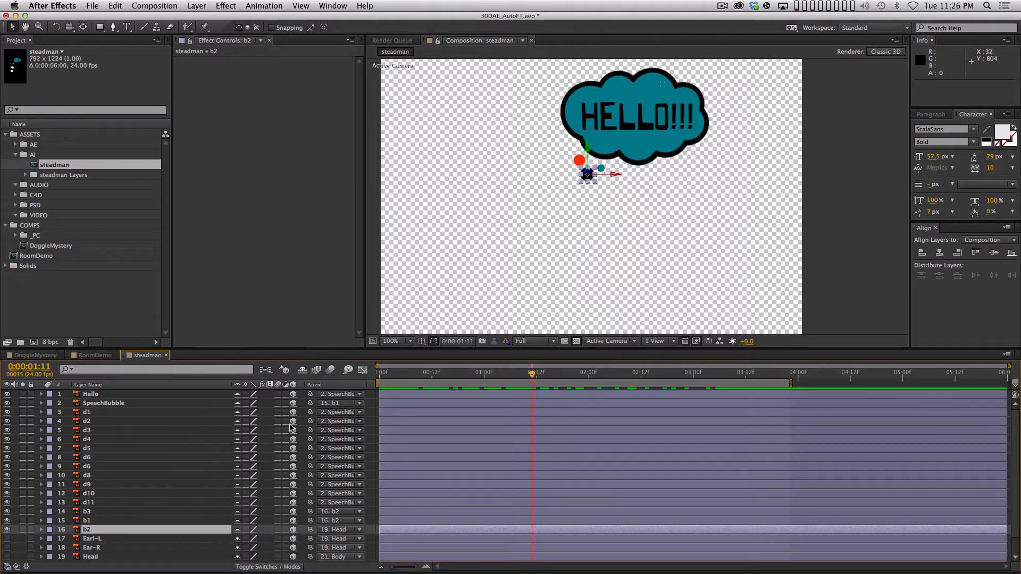
key("shift")
left_click_drag(402, 381, 728, 392)
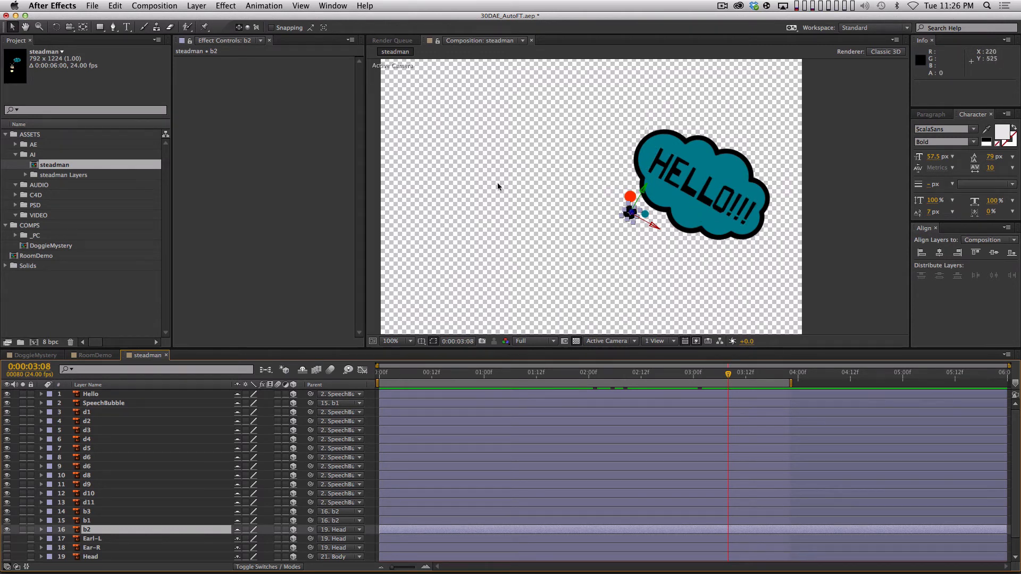
key("space")
left_click_drag(709, 226, 702, 206)
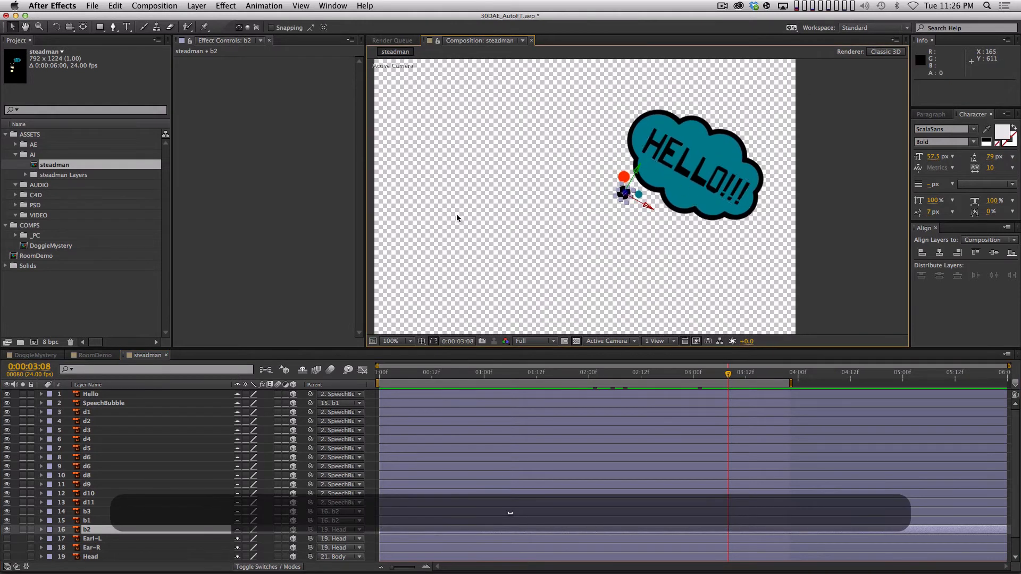
- Make the dog's ear, head, cover and body layers visible again beneath the speech bubble layers
key("space")
left_click_drag(79, 534, 114, 443)
left_click_drag(7, 521, 7, 558)
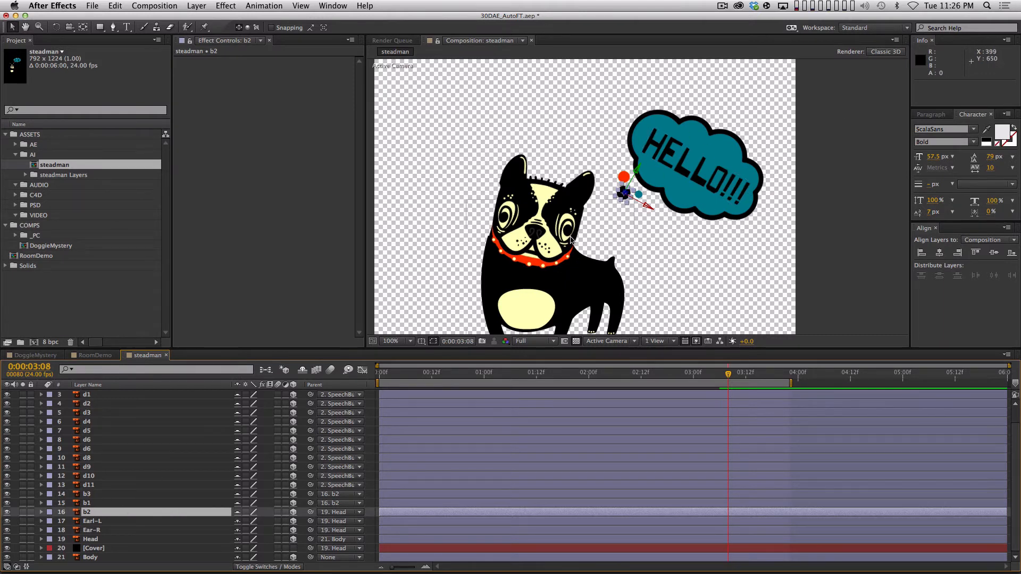
- Set b2's Z Rotation to -23.3° and move b2 above the dog's head, to a position of about -42.1, 8.1
key("r")
left_click_drag(251, 548, 109, 534)
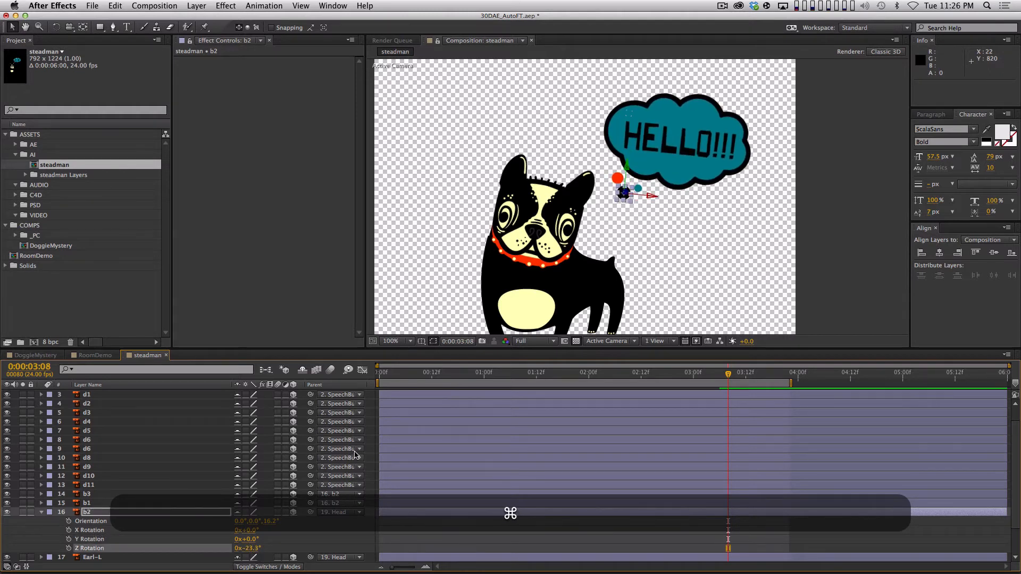
key("p")
left_click(245, 521)
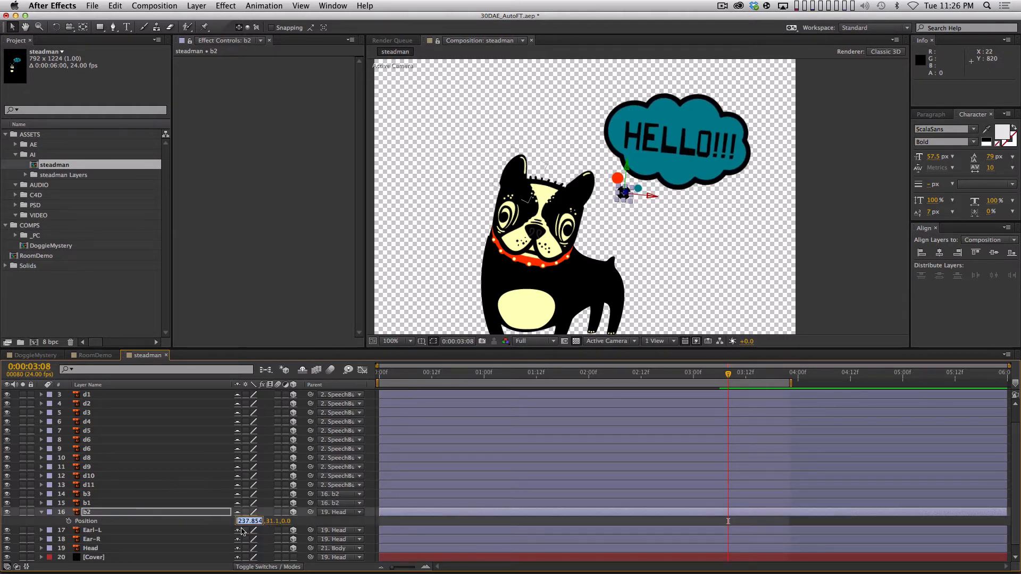
key("Escape")
mouse_move(245, 522)
left_mouse_down()
mouse_move(190, 518)
mouse_move(235, 519)
left_mouse_up()
left_click_drag(255, 523, 251, 548)
- Set b2's Z Rotation to -34.3° to tilt the whole speech bubble above the dog's head
key("r")
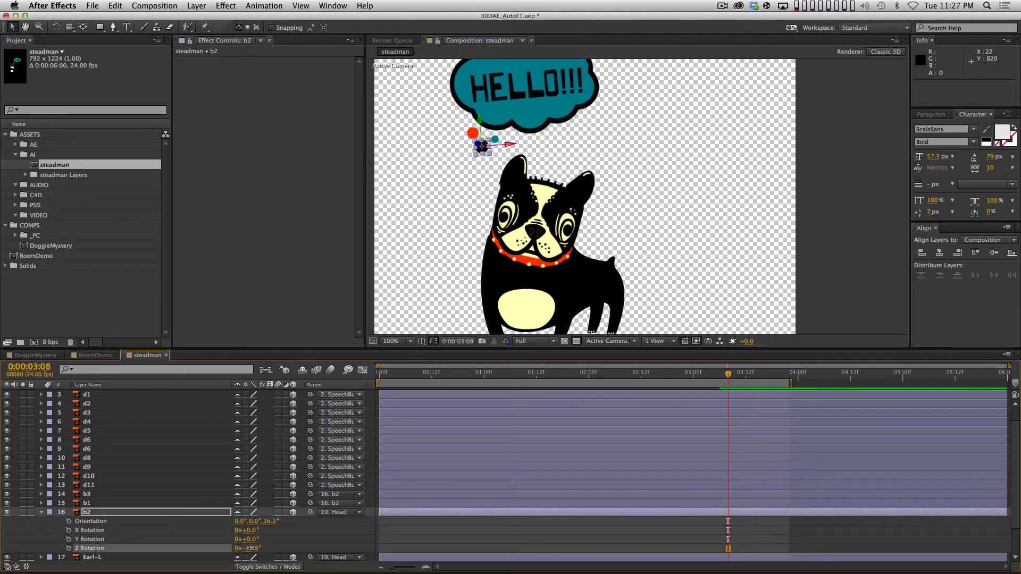
key("comma")
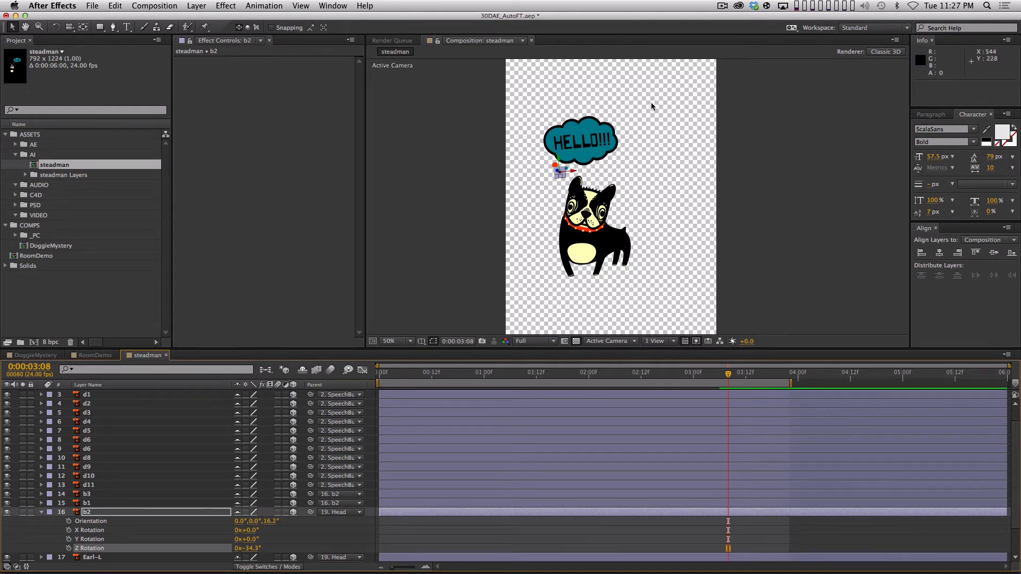
key("period")
left_click(600, 190)
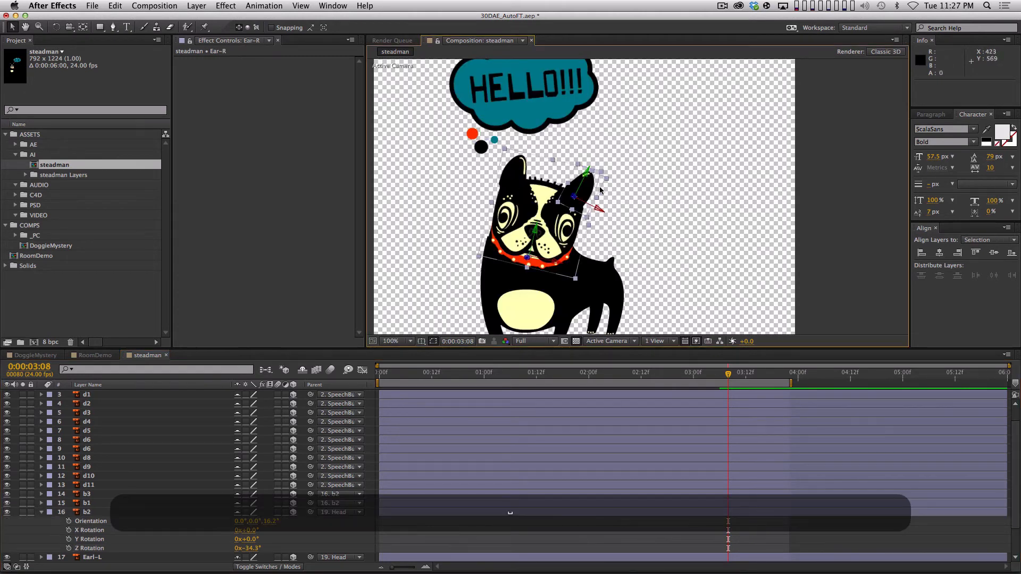
key("super+z")
key("shift+super+a")
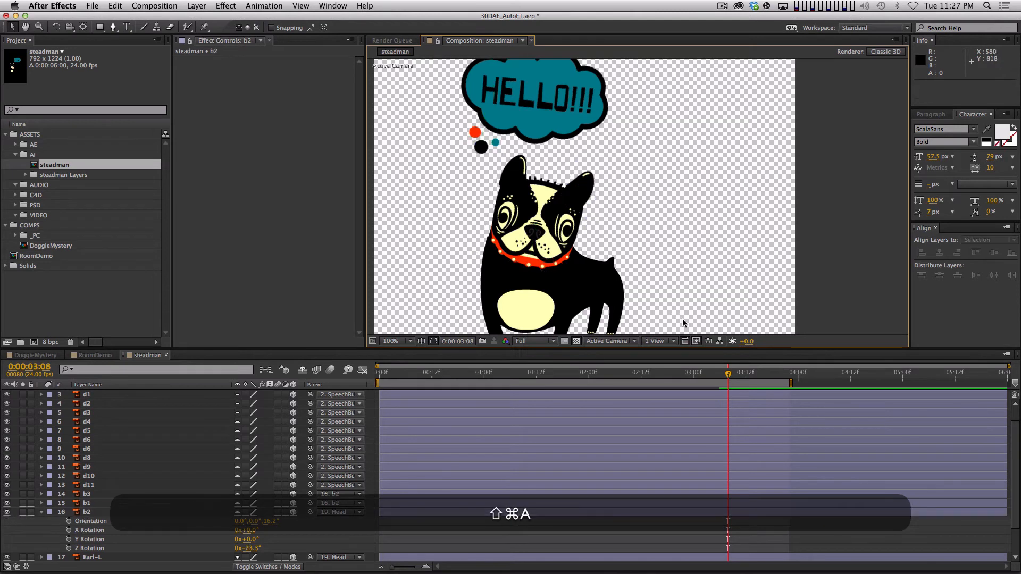
key("shift+super+z")
key("space")
left_click_drag(642, 234, 642, 267)
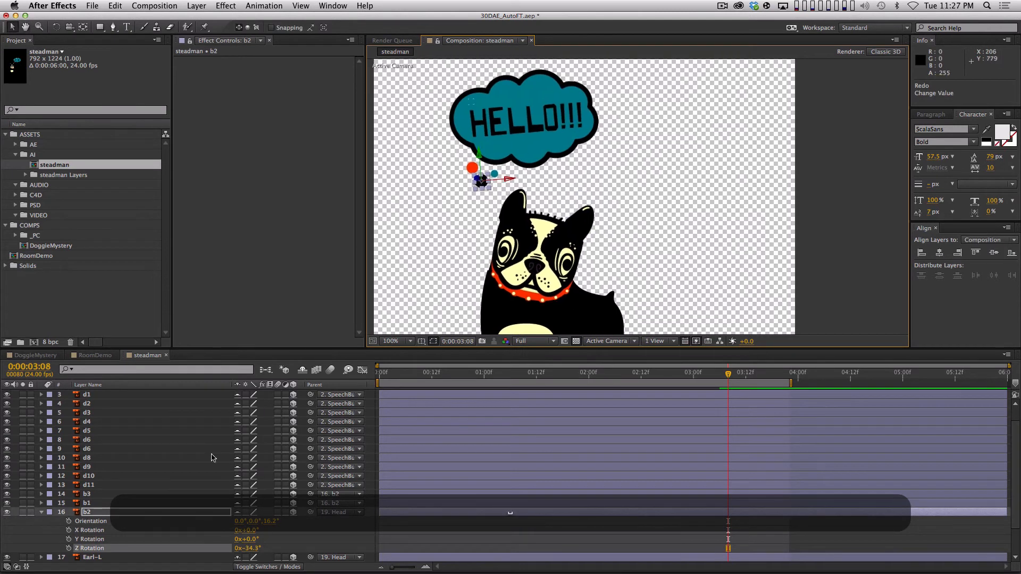
- Move all speech bubble layers, from Hello through b2, so that they start at 0:00:03:08
left_click(44, 515)
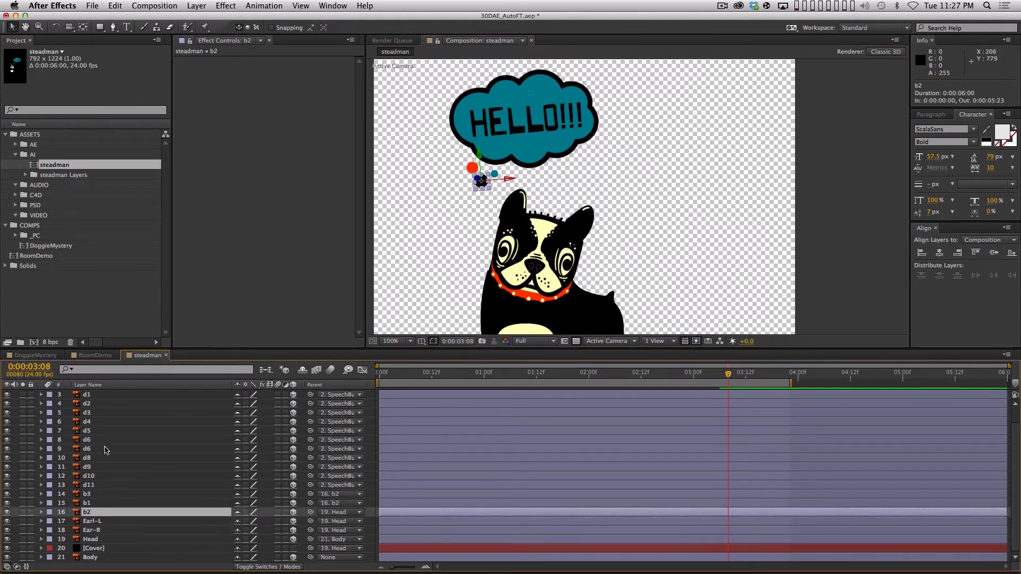
left_click(109, 399, "shift")
scroll(132, 416, "up", 2)
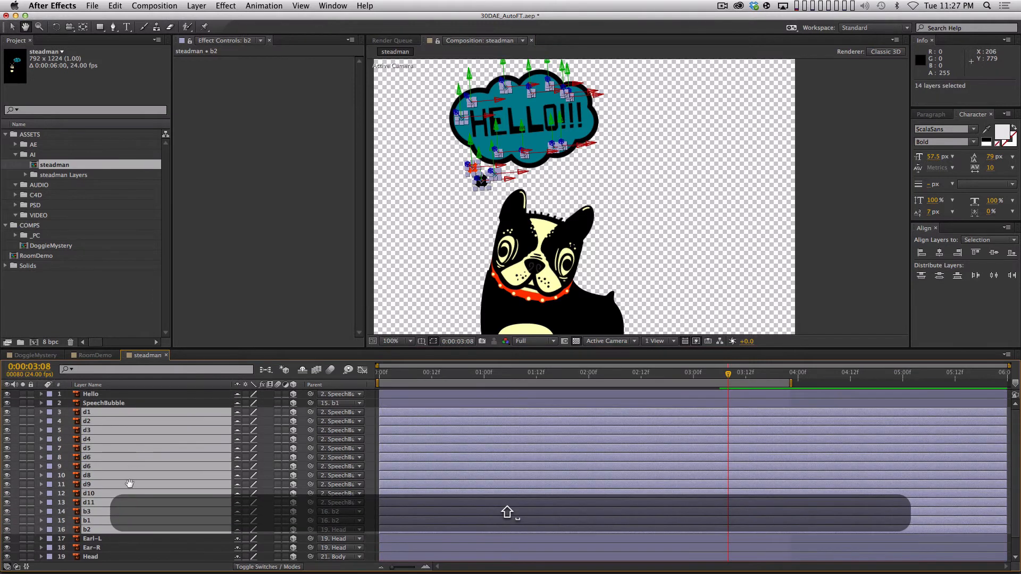
left_click(119, 395, "shift")
key("bracketleft")
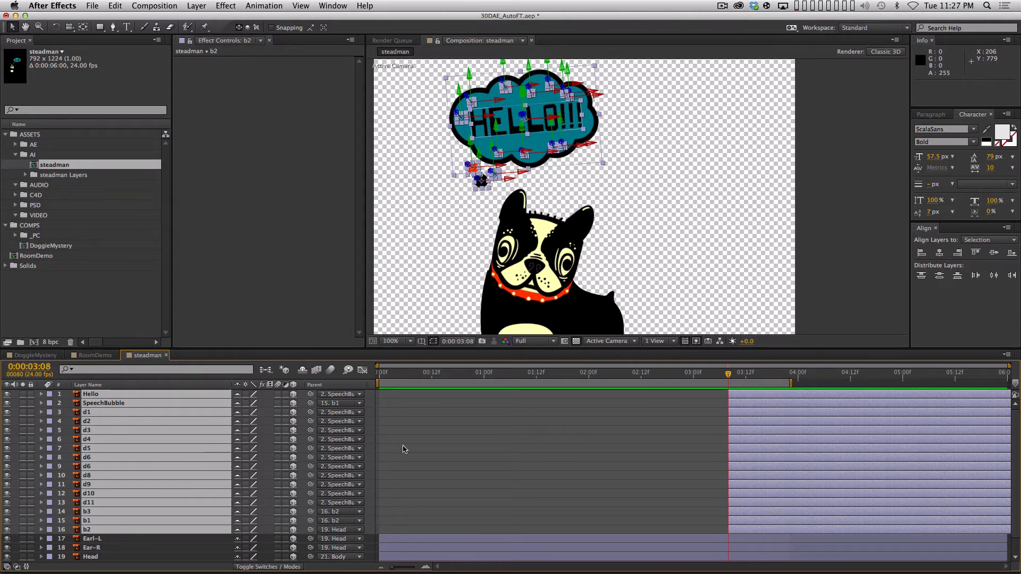
- Add Scale keyframes at 0:00:03:08 to layers Hello through b2, and try keyframing all their rotation properties before undoing that
key("alt")
key("alt+s")
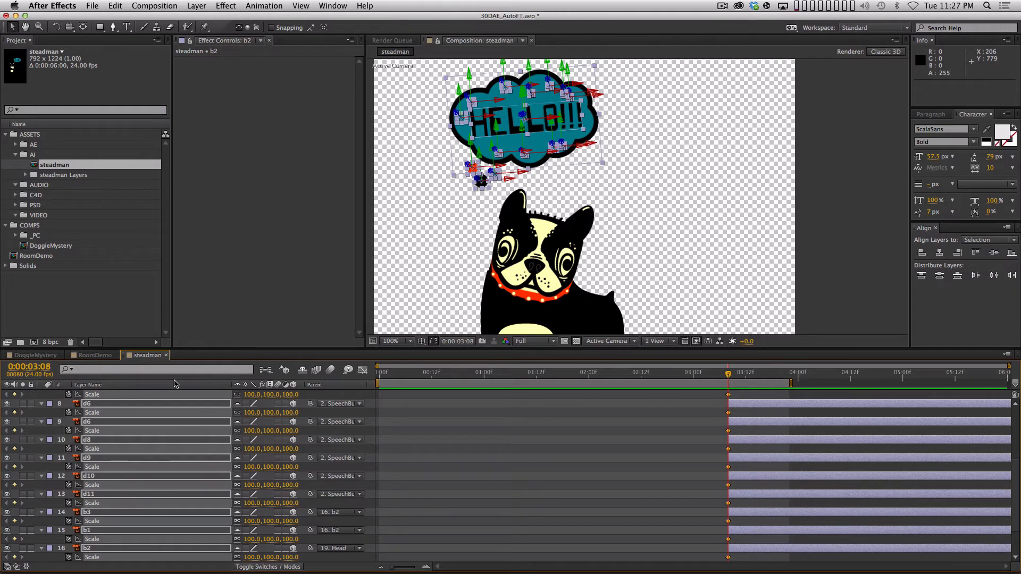
key("alt+r")
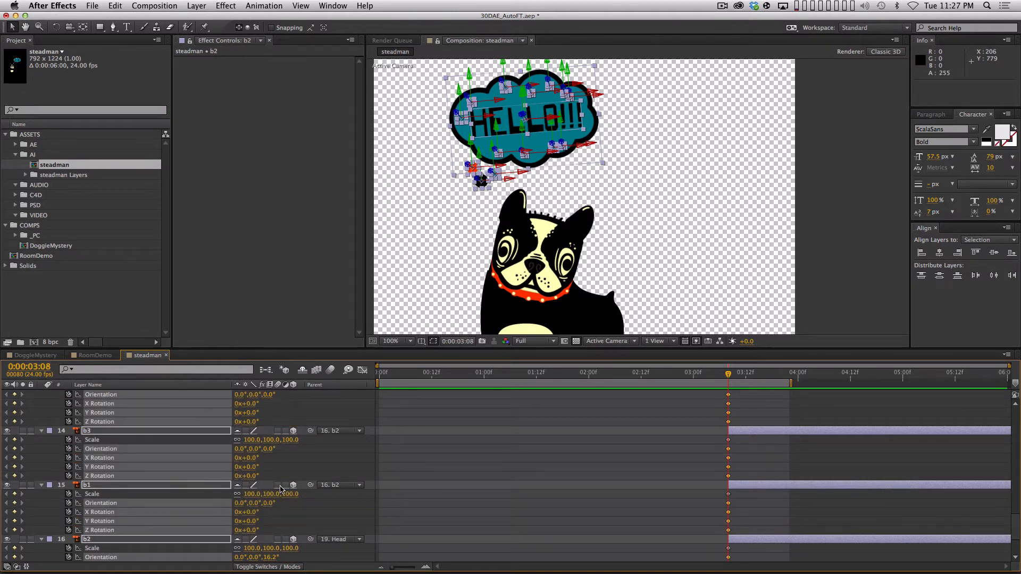
key("super+z")
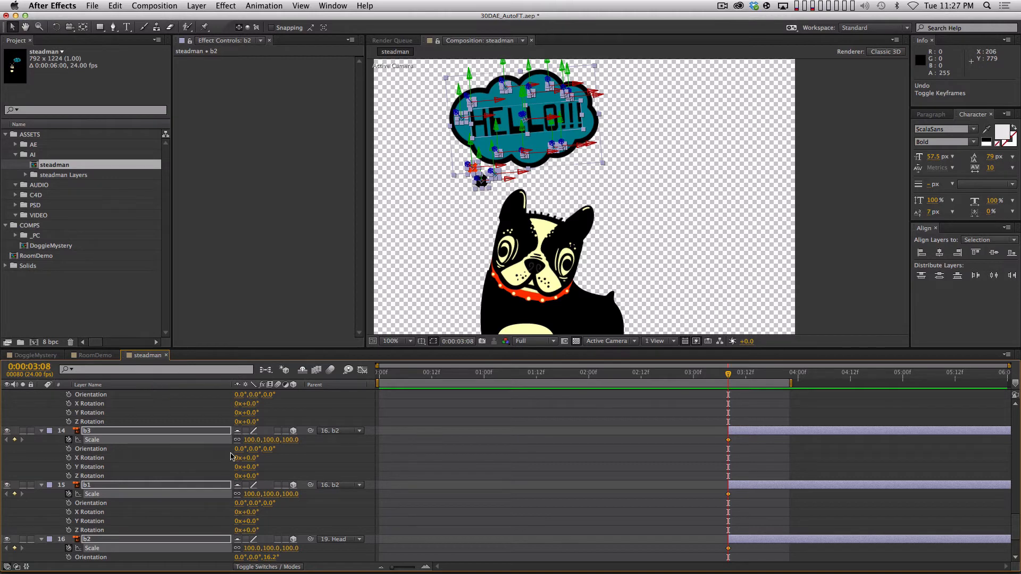
- Enlarge the timeline to fill the window and select all layers from Hello through b2
key("grave")
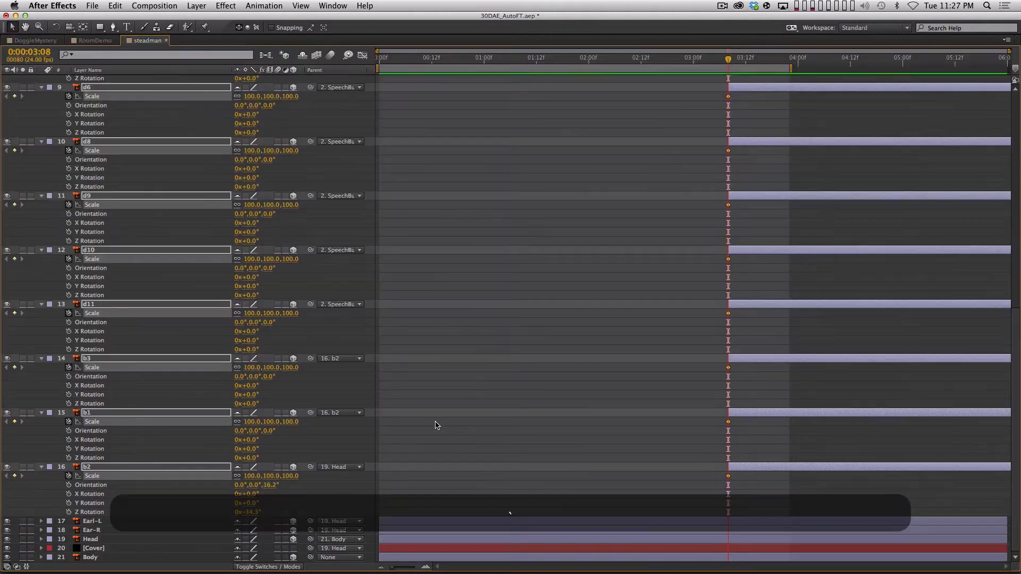
key("grave")
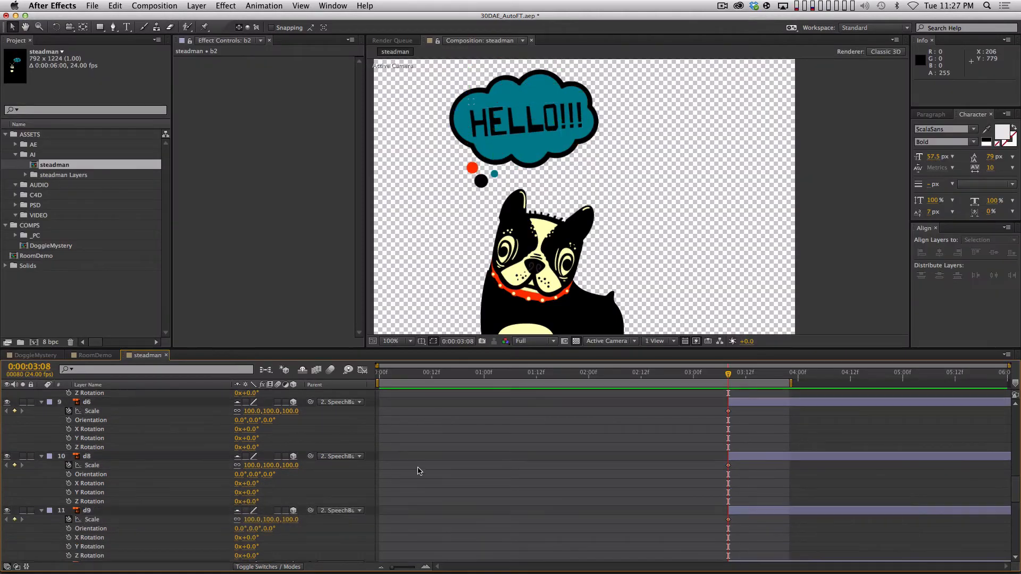
key("grave")
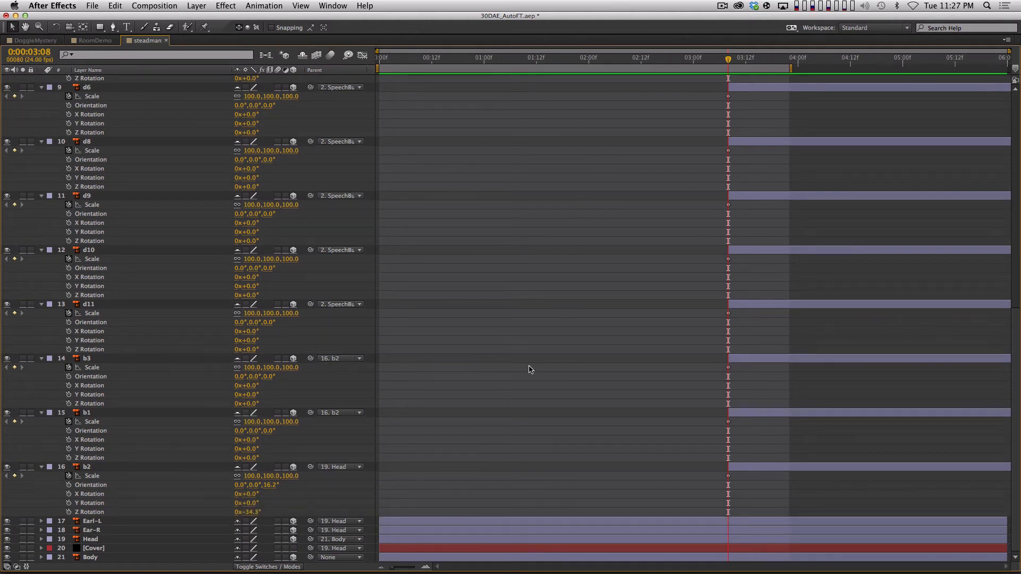
key("space")
left_click_drag(445, 314, 458, 548)
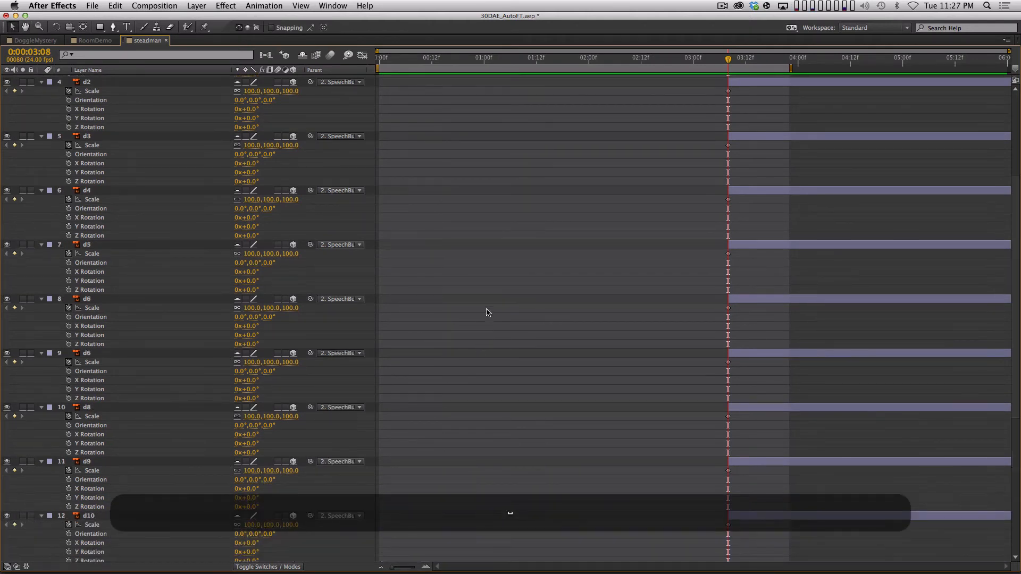
key("space")
left_click_drag(490, 176, 475, 381)
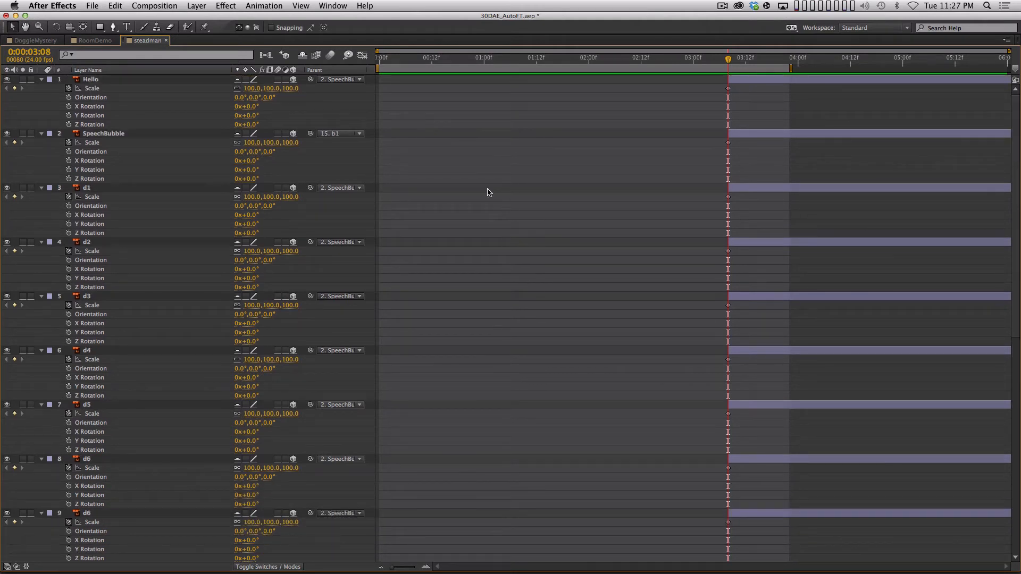
key("space")
key("space")
left_click_drag(497, 440, 486, 142)
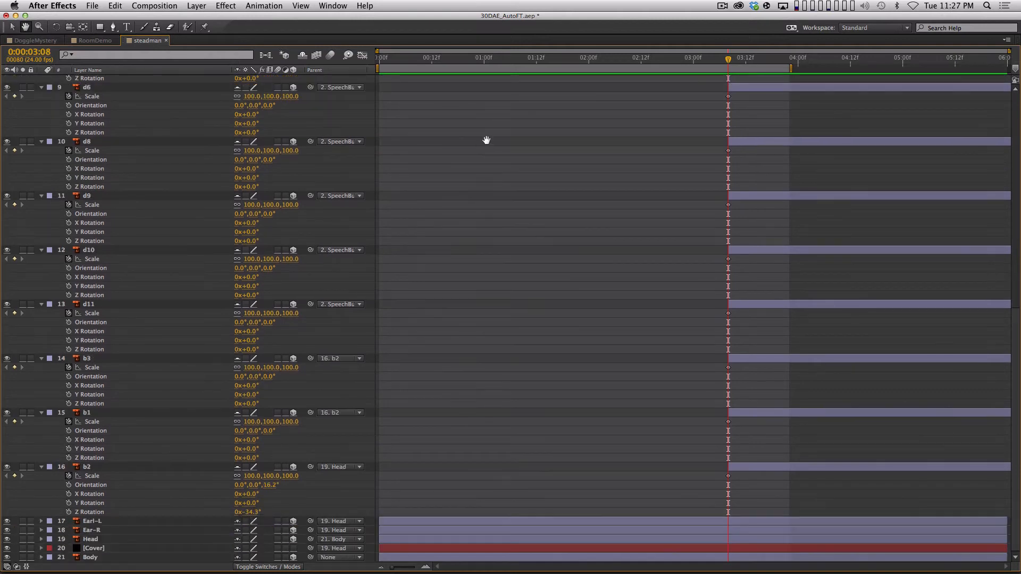
left_click(106, 468, "shift")
key("space")
left_click_drag(410, 290, 474, 549)
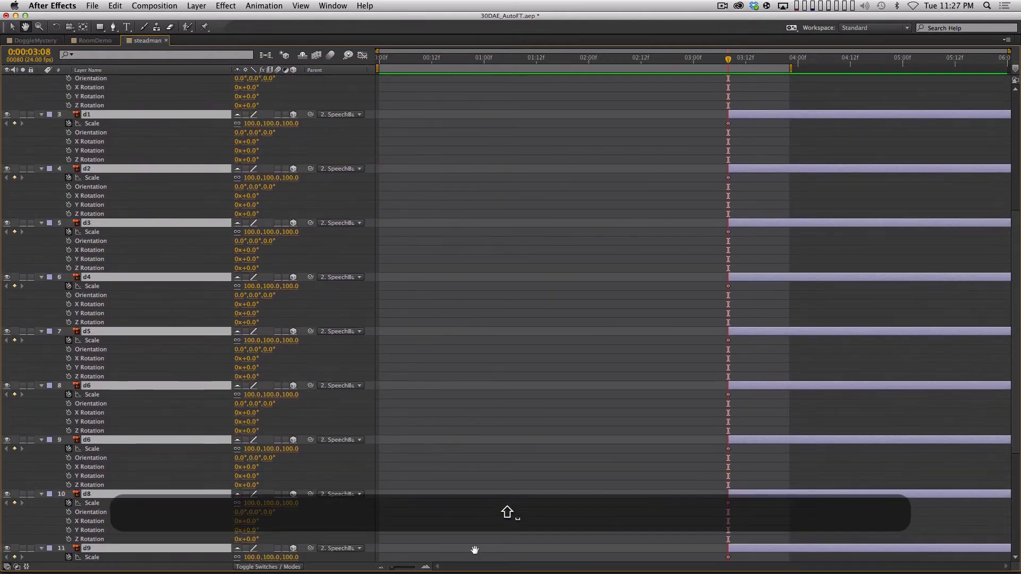
- Filter the timeline for "z rot" and add Z Rotation keyframes at 0:00:03:08 to layers Hello through b2
left_click(135, 56)
type("z rot")
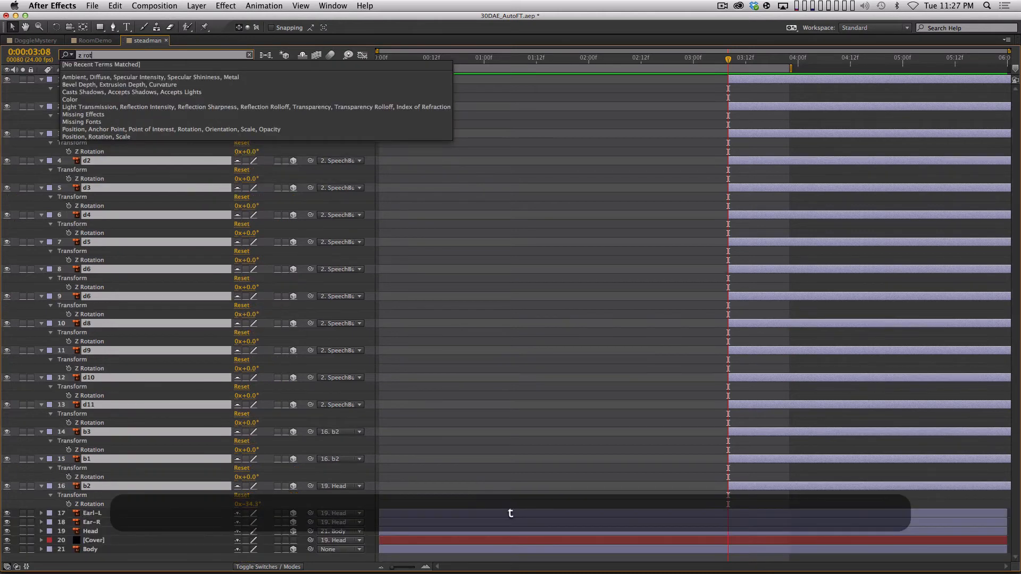
left_click(359, 178)
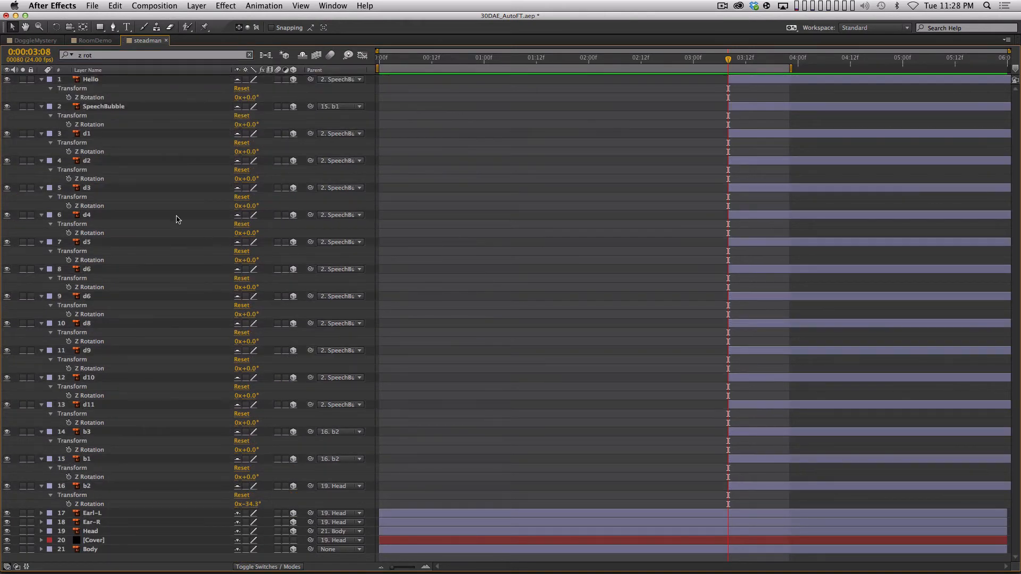
left_click_drag(53, 98, 126, 519)
left_click(68, 504)
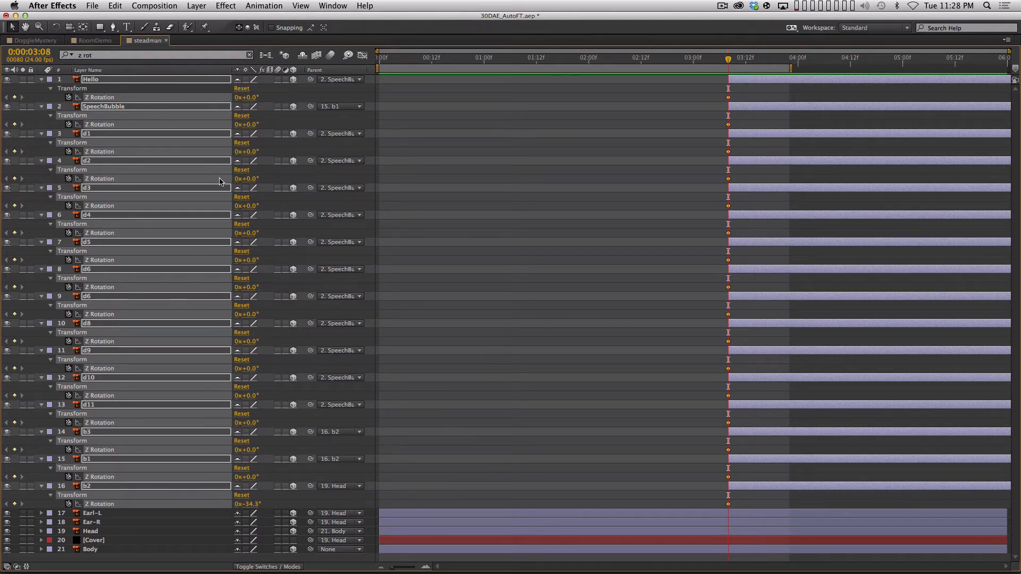
- Reveal the Position property of layers Hello through b2 and separate its dimensions on all of them
key("p")
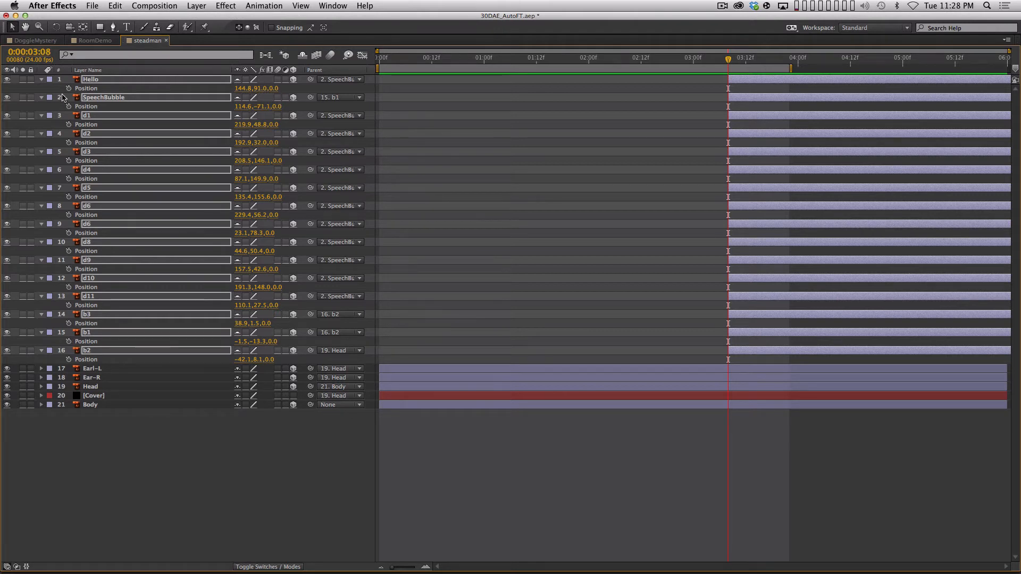
left_click(29, 91)
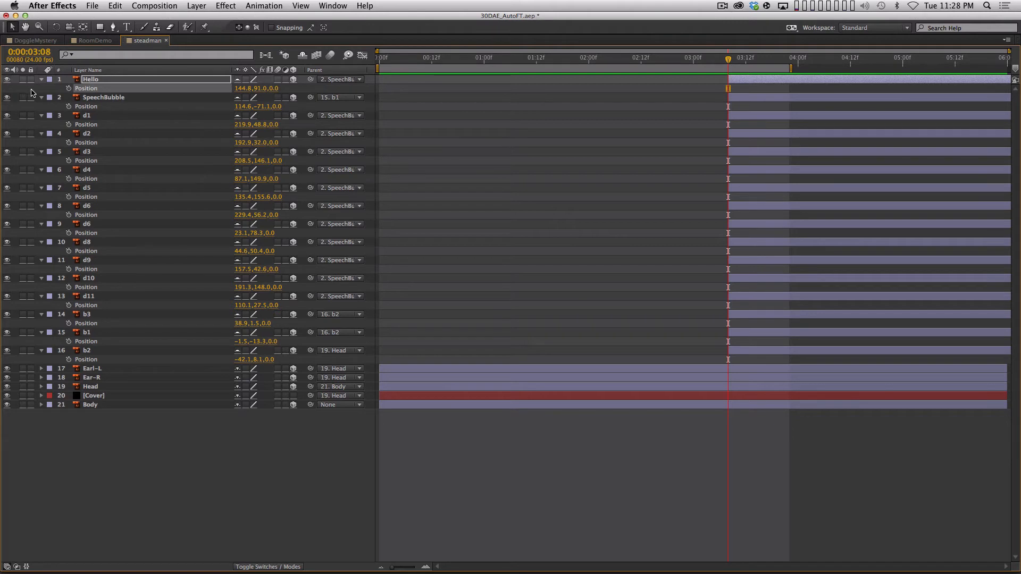
left_click_drag(24, 89, 187, 366)
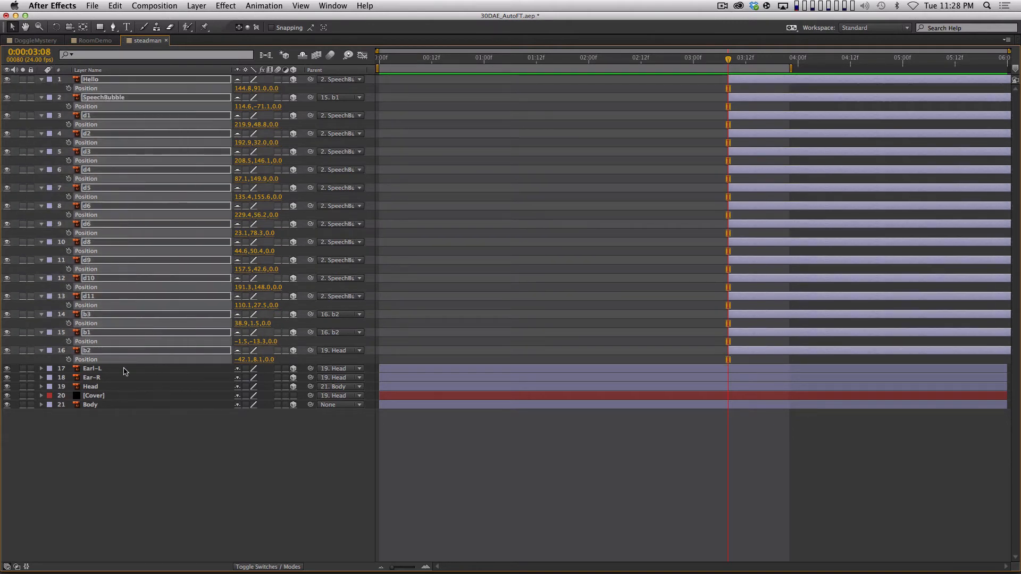
right_click(87, 362)
left_click(140, 382)
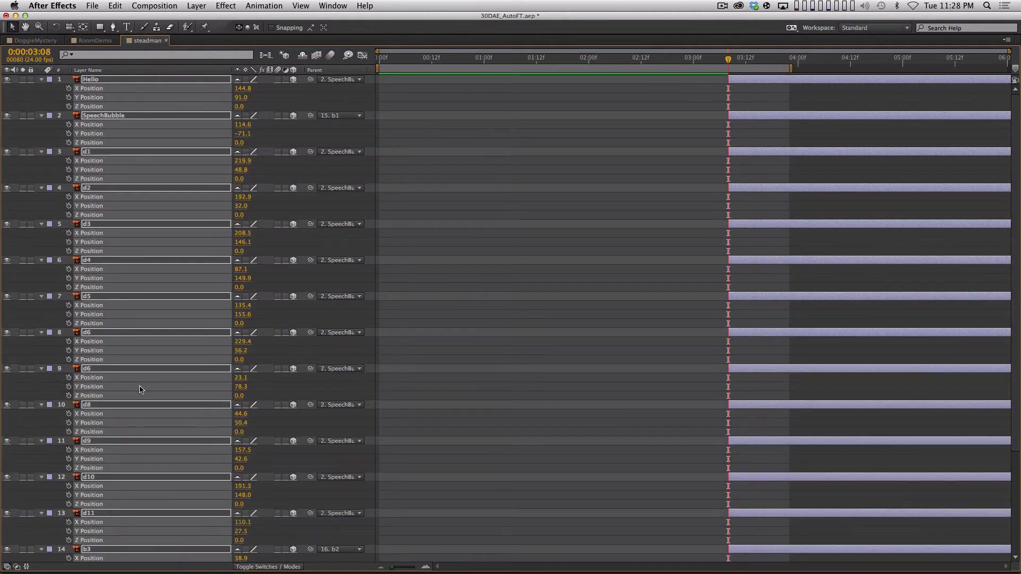
- Filter the timeline for "y pos" and add Y Position keyframes at 0:00:03:08 to layers Hello through b2
left_click(102, 54)
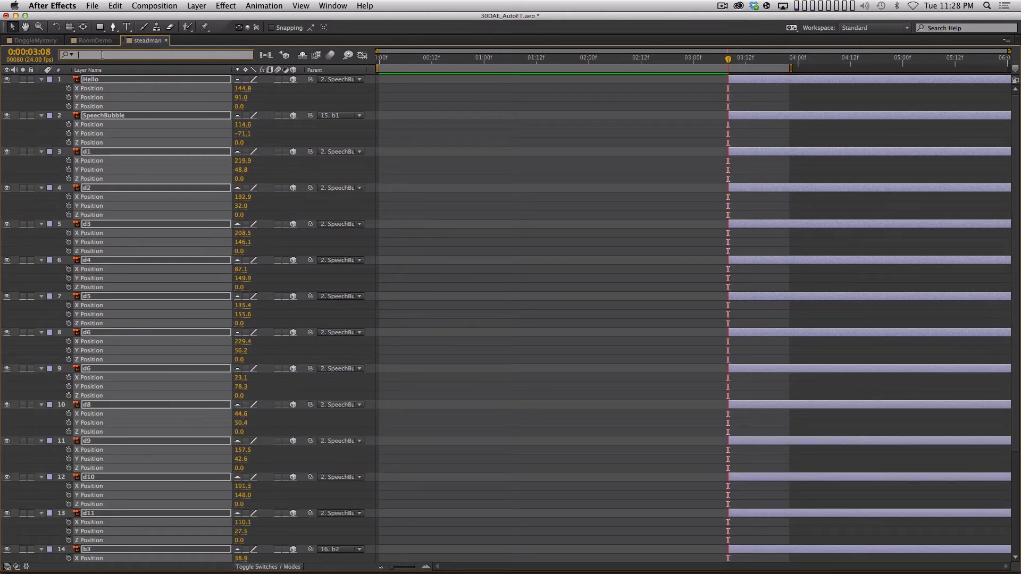
type("y pos")
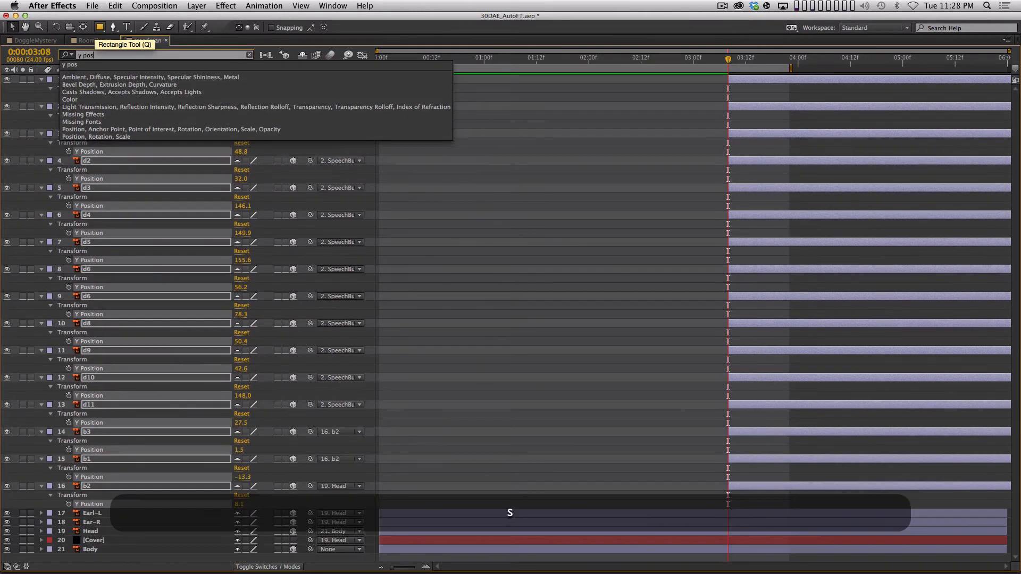
left_click(34, 91)
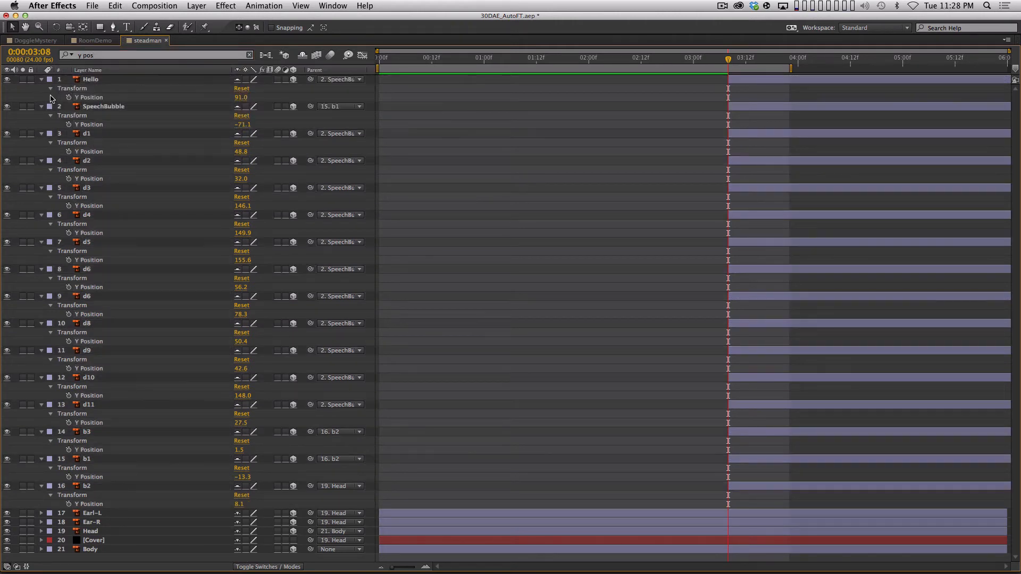
left_click_drag(43, 94, 85, 513)
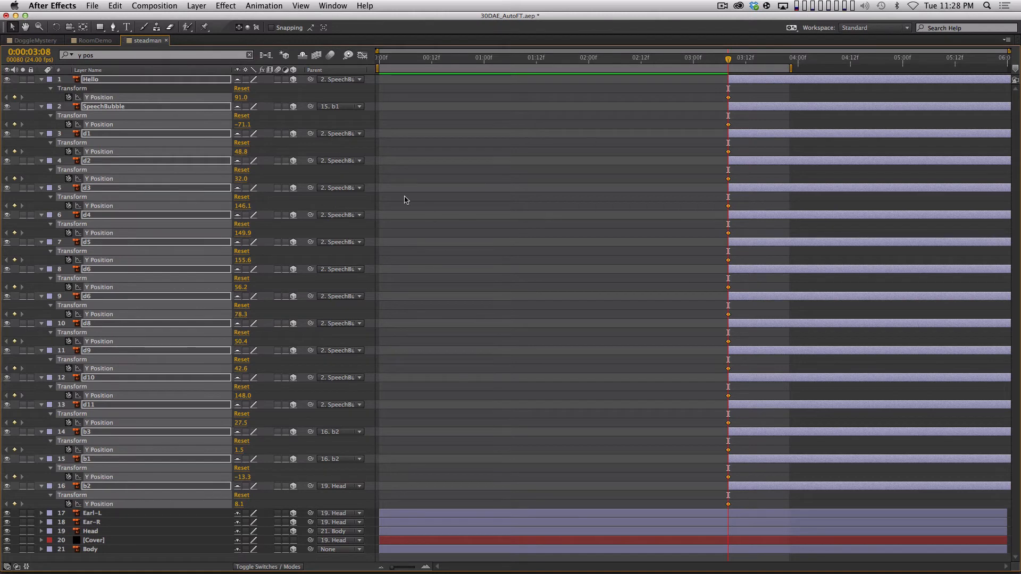
- Show only the keyframed properties of the speech bubble layers and check them in the timeline
key("u")
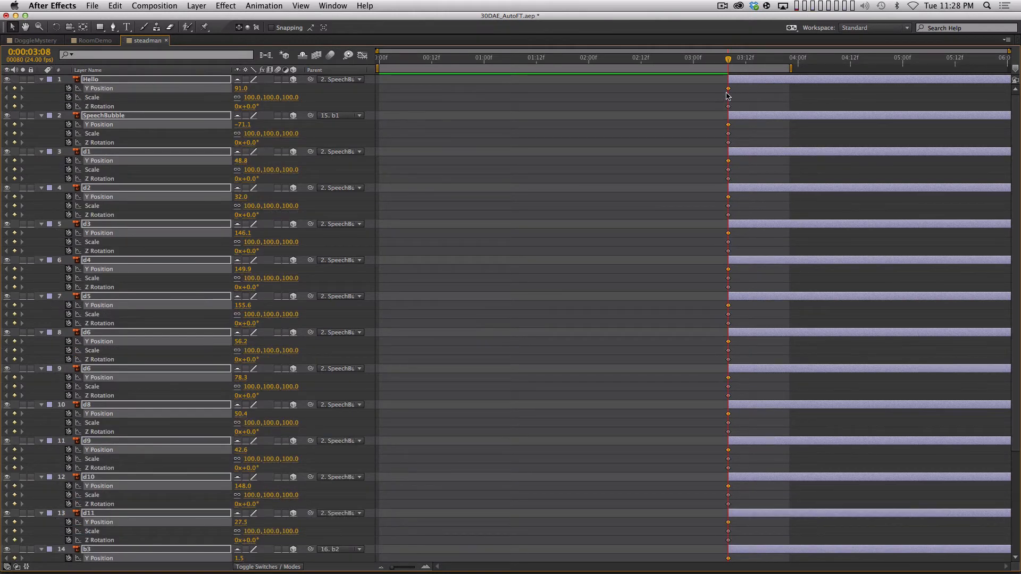
scroll(679, 317, "down", 3)
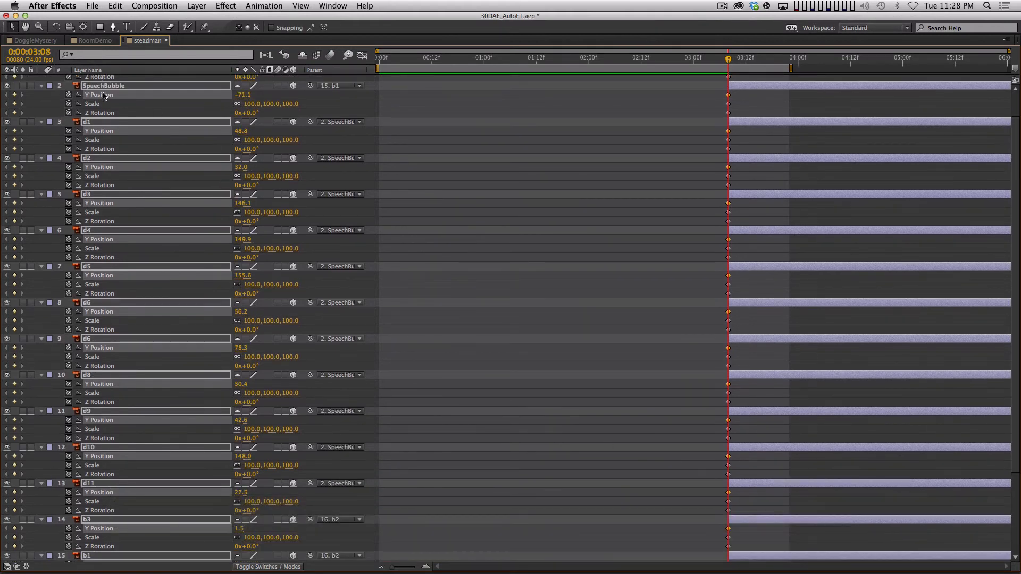
scroll(198, 147, "up", 3)
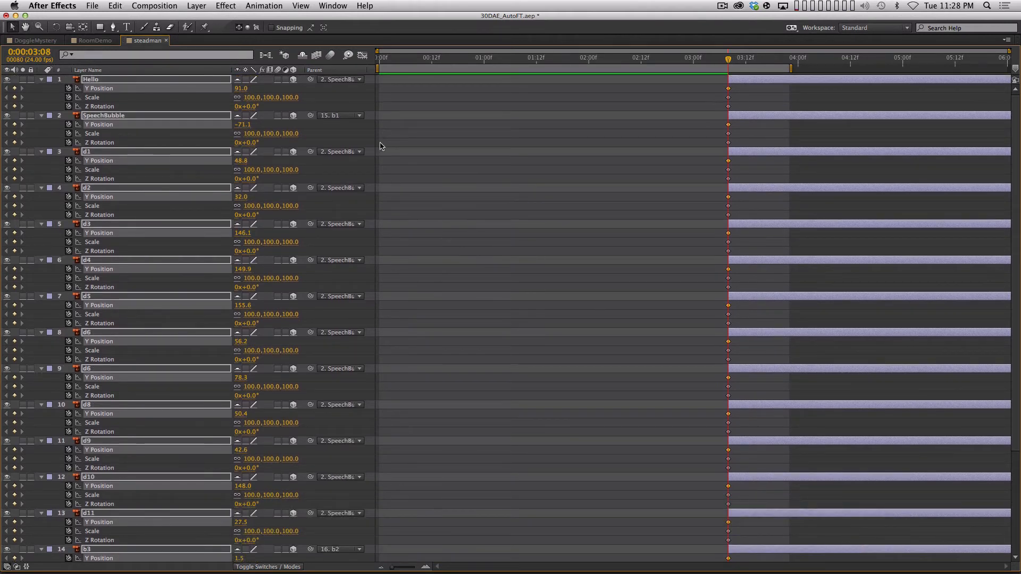
- Examine the Y Position keyframes of the speech bubble layers in the Graph Editor
left_click(362, 54)
key("grave")
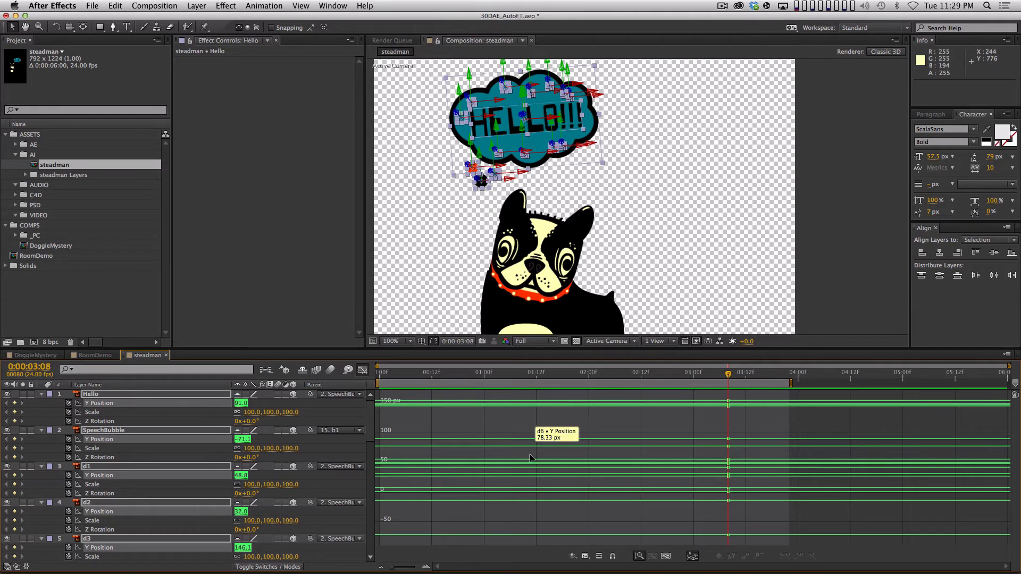
key("grave")
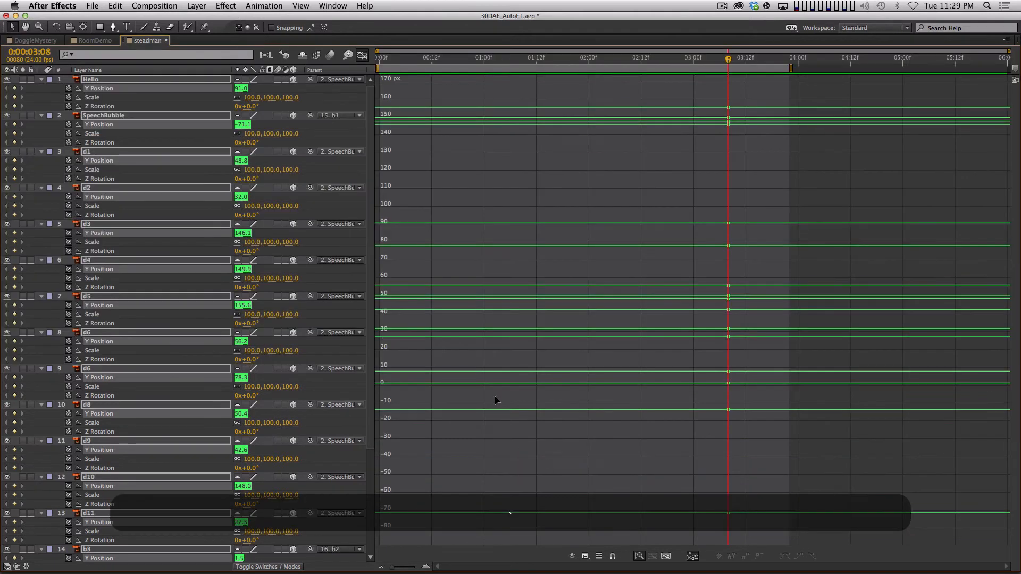
left_click(362, 56)
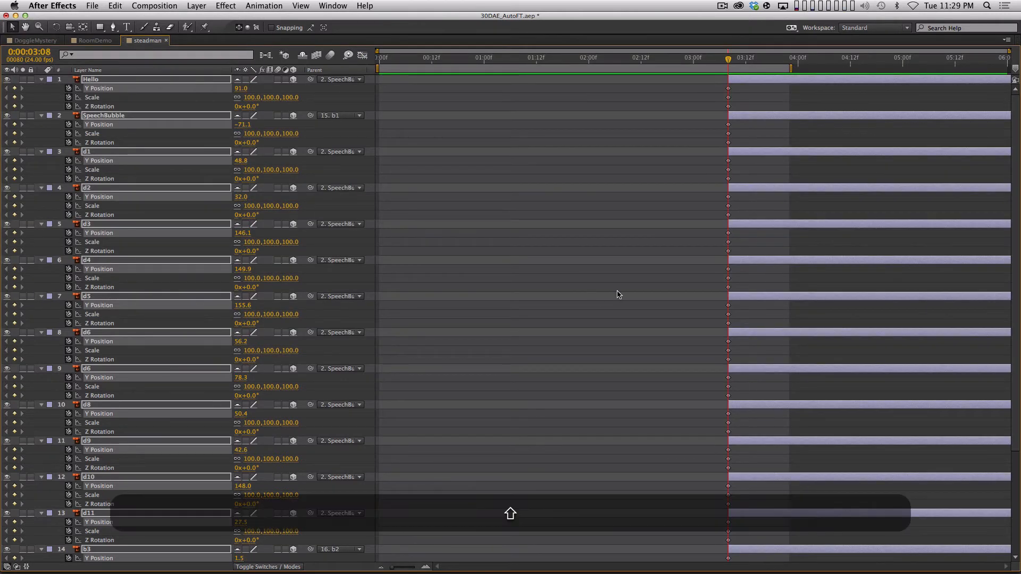
- Add Y Position, Scale and Z Rotation keyframes at 0:00:03:20 to layers Hello through b2
key("shift+Page_Down")
key("Page_Down")
key("Page_Down")
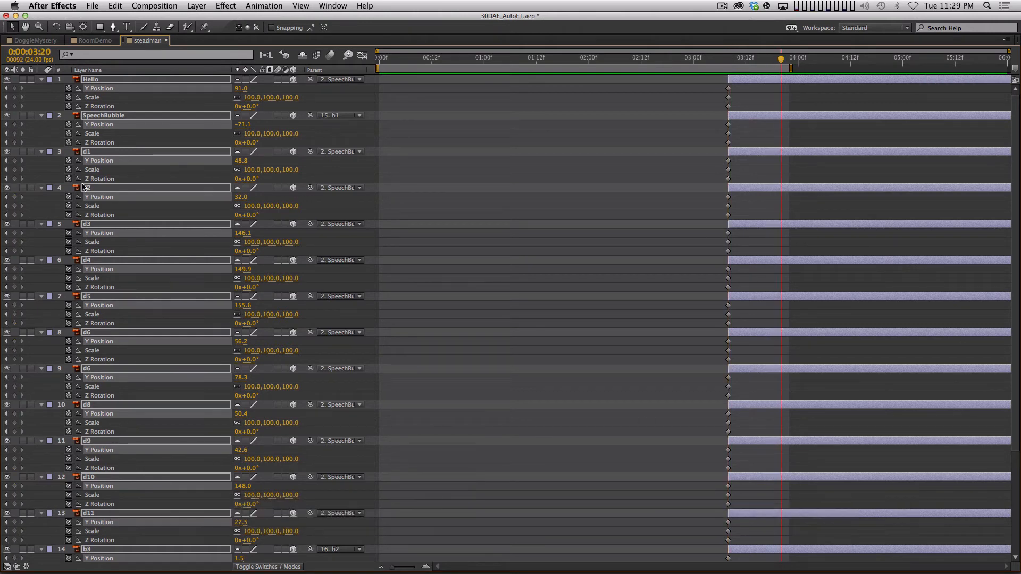
left_click_drag(15, 90, 16, 560)
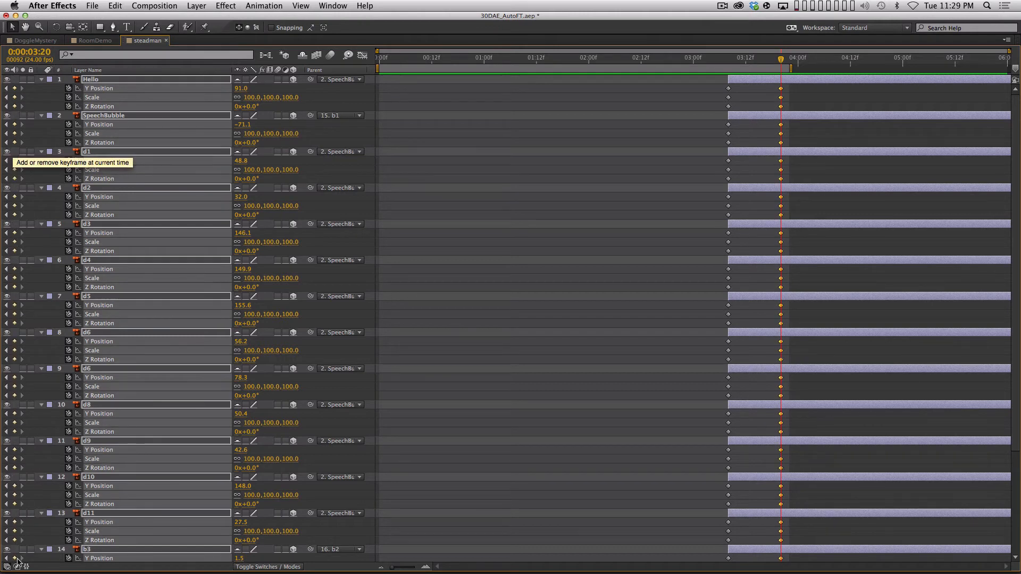
key("space")
left_click_drag(456, 509, 458, 141)
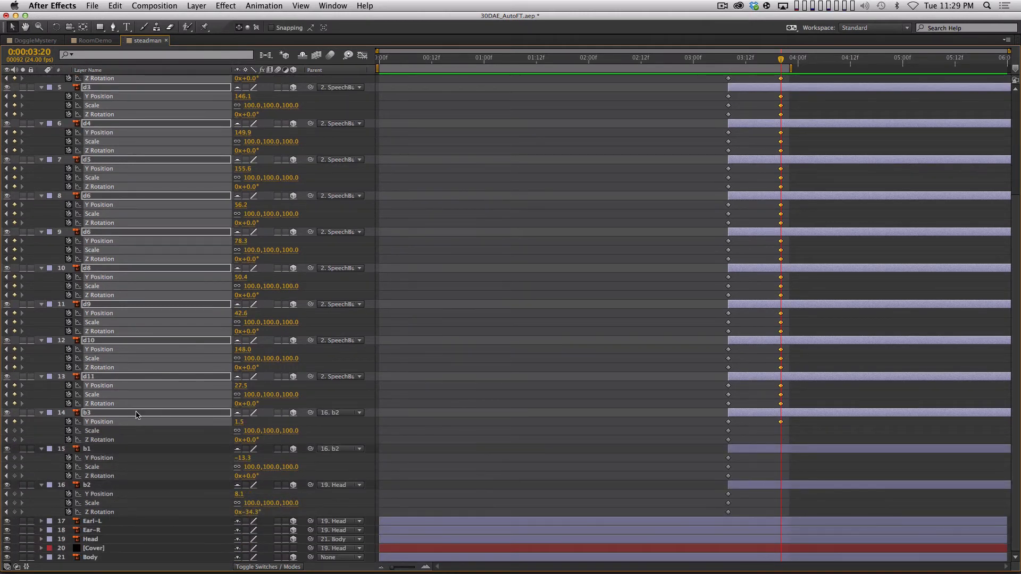
left_click_drag(15, 434, 15, 512)
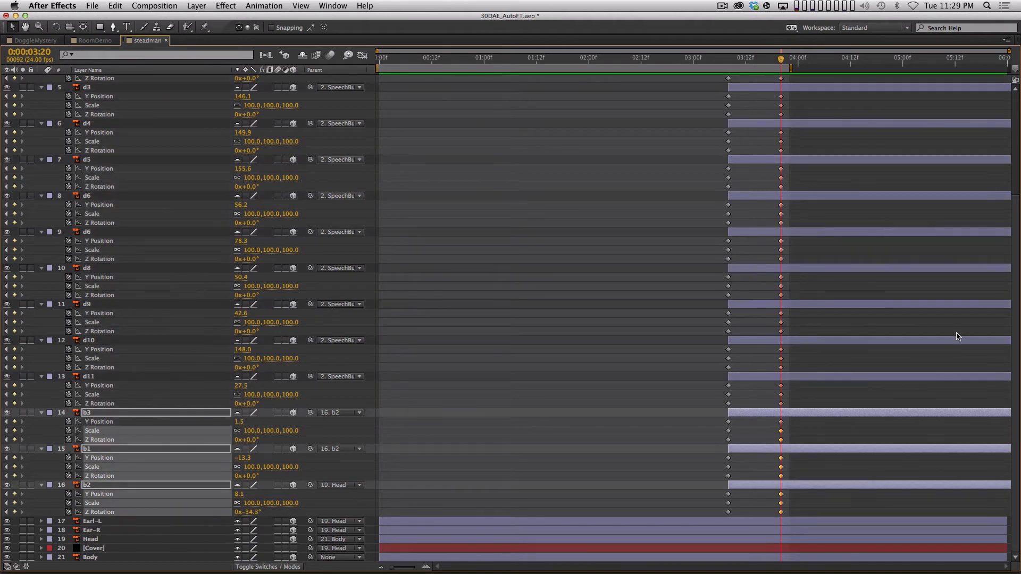
- Add Y Position, Scale and Z Rotation keyframes at 0:00:04:00 to layers Hello through b2
key("Page_Down")
key("Page_Down")
key("Page_Down")
key("Page_Down")
left_click_drag(15, 512, 14, 58)
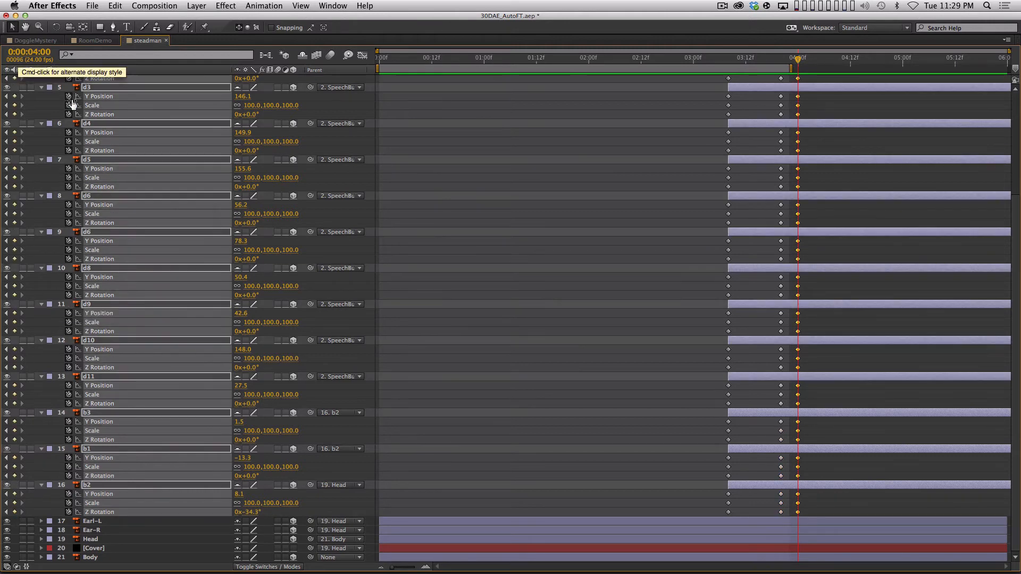
key("space")
left_click_drag(452, 242, 447, 380)
left_click_drag(12, 181, 14, 89)
key("space")
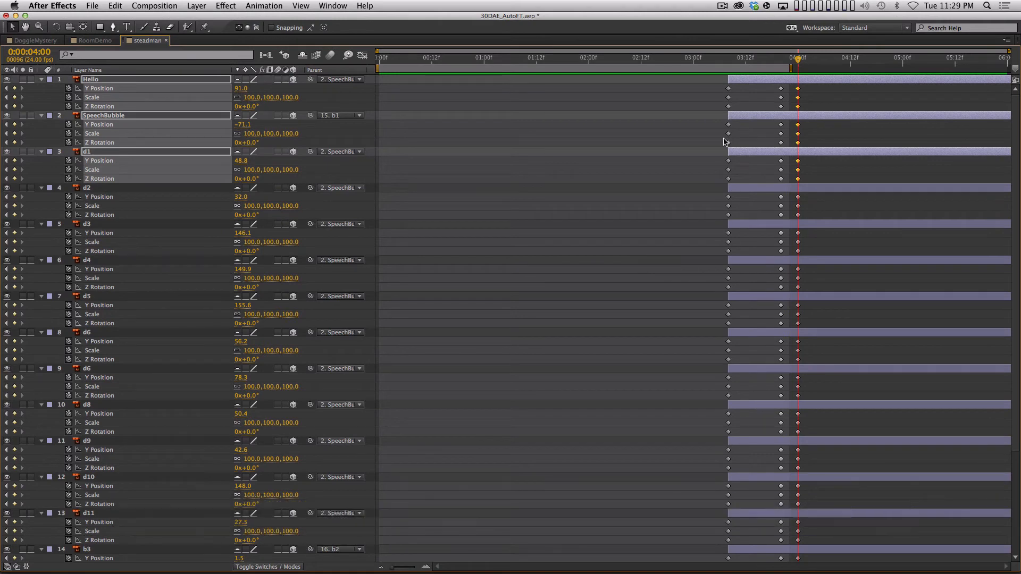
- Select all keyframes of layers Hello through b2 and apply Easy Ease to them
left_click_drag(702, 85, 820, 561)
key("space")
left_click_drag(601, 364, 611, 227)
left_click_drag(717, 444, 817, 500)
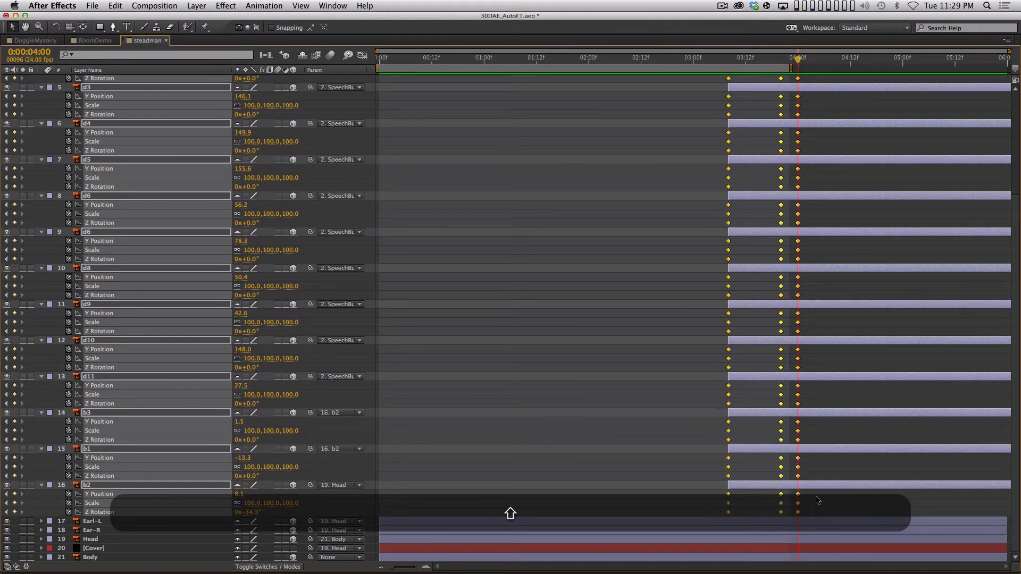
key("F9")
key("space")
left_click_drag(586, 222, 612, 304)
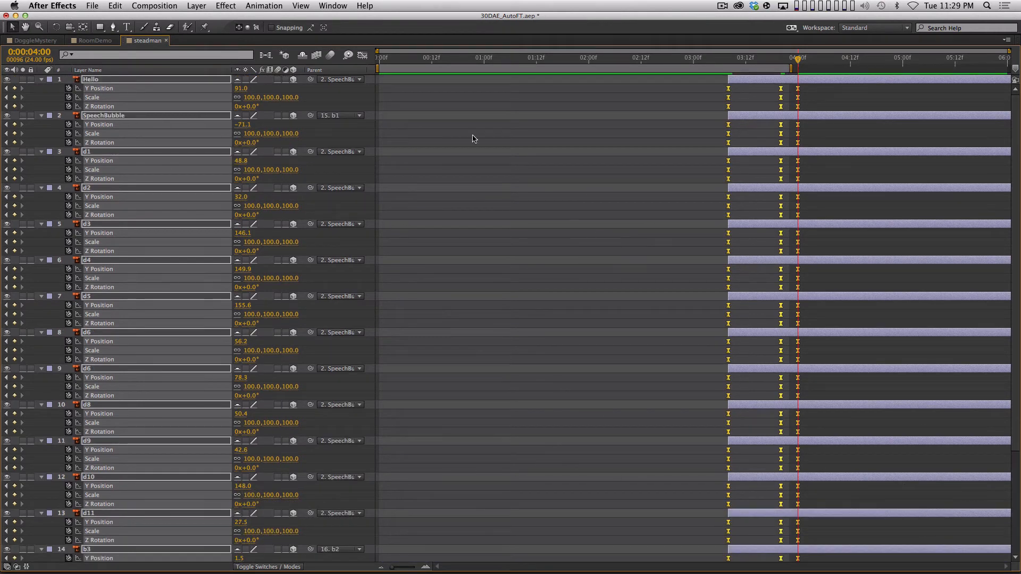
- Check the eased keyframes in the Graph Editor and return the current time to 0:00:03:08 with the keyframes deselected
left_click(363, 55)
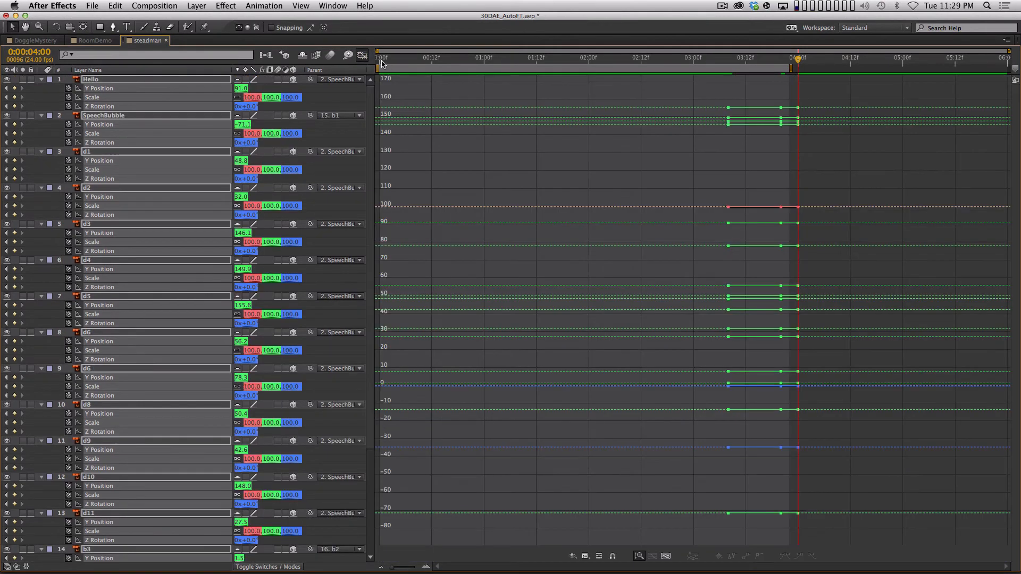
left_click(362, 56)
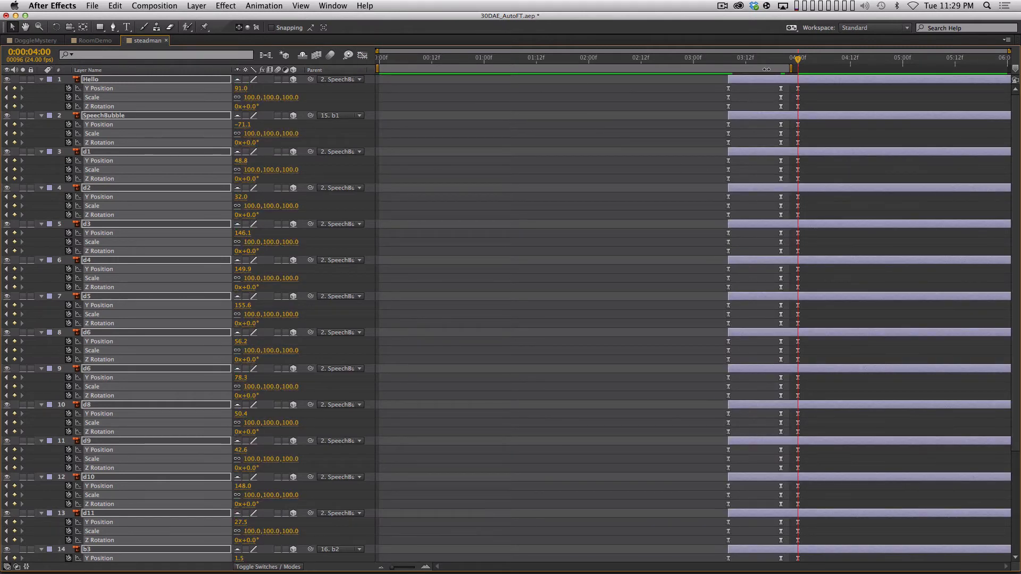
left_click(733, 62, "shift")
left_click(710, 85)
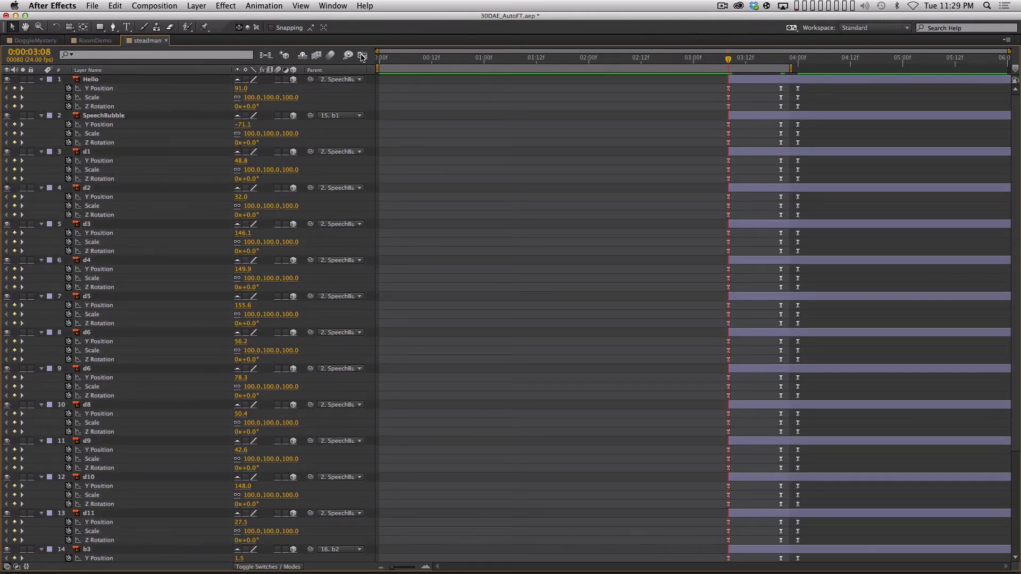
left_click(362, 55)
left_click(362, 55)
- Collapse the properties of all layers in the steadman timeline and deselect the layers
key("grave")
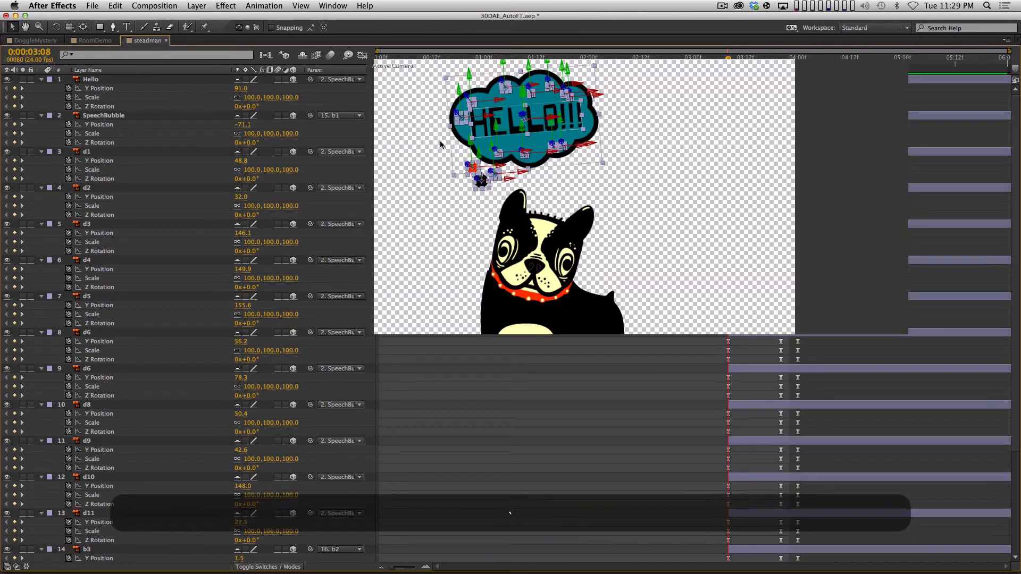
left_click_drag(628, 211, 623, 213)
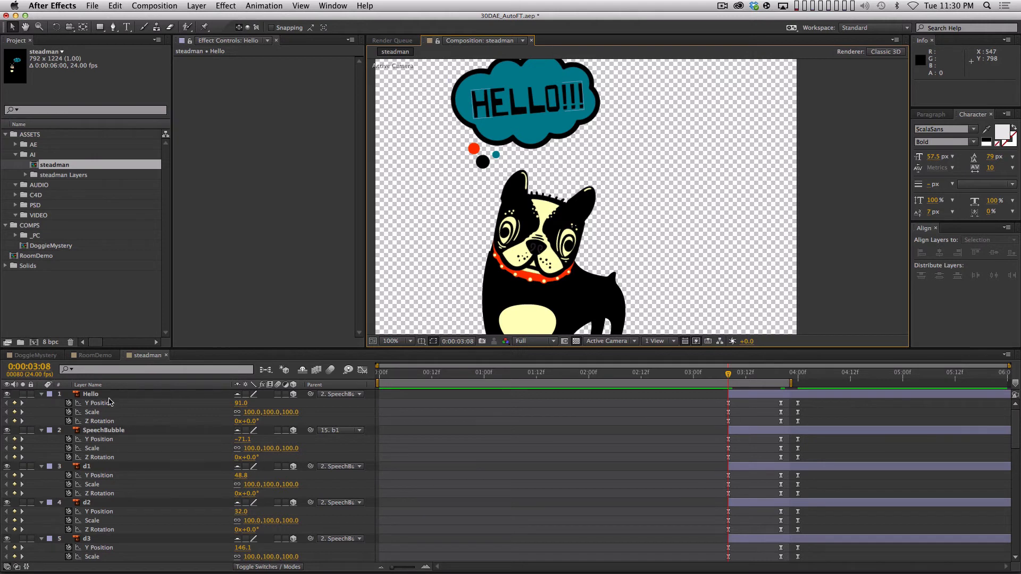
key("grave")
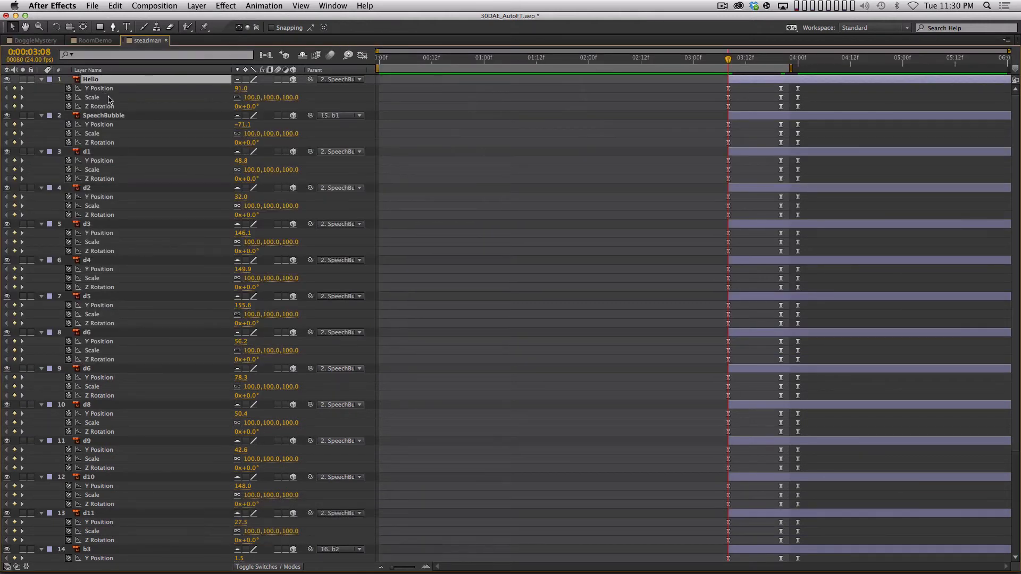
key("space")
left_click_drag(501, 470, 394, 449)
key("super+a")
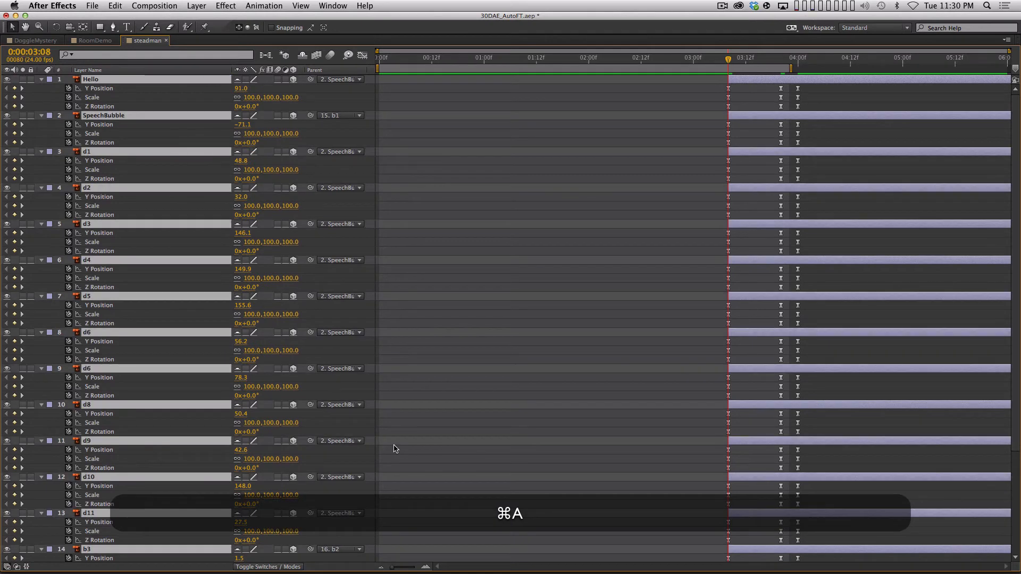
key("shift+grave")
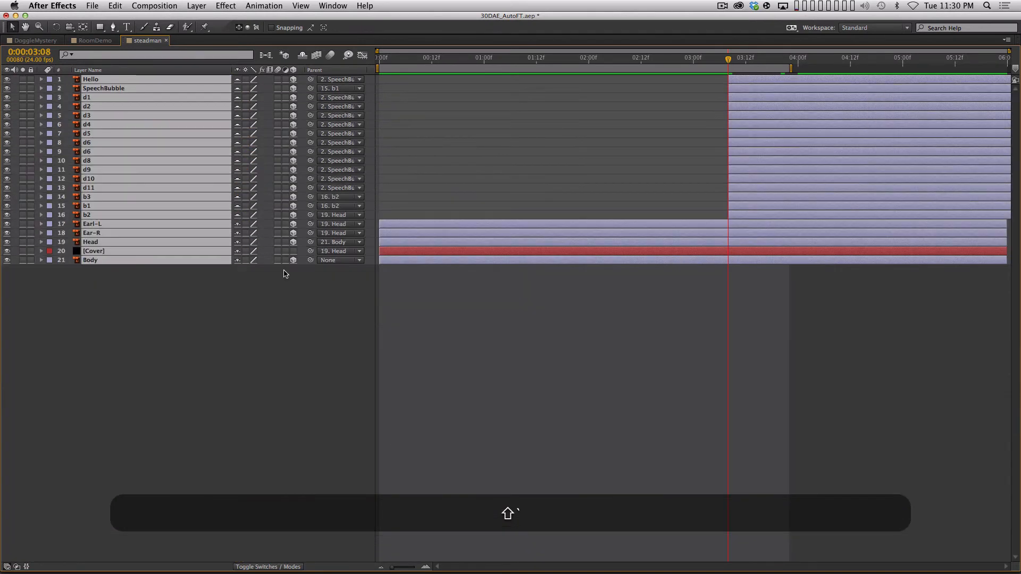
left_click(141, 437)
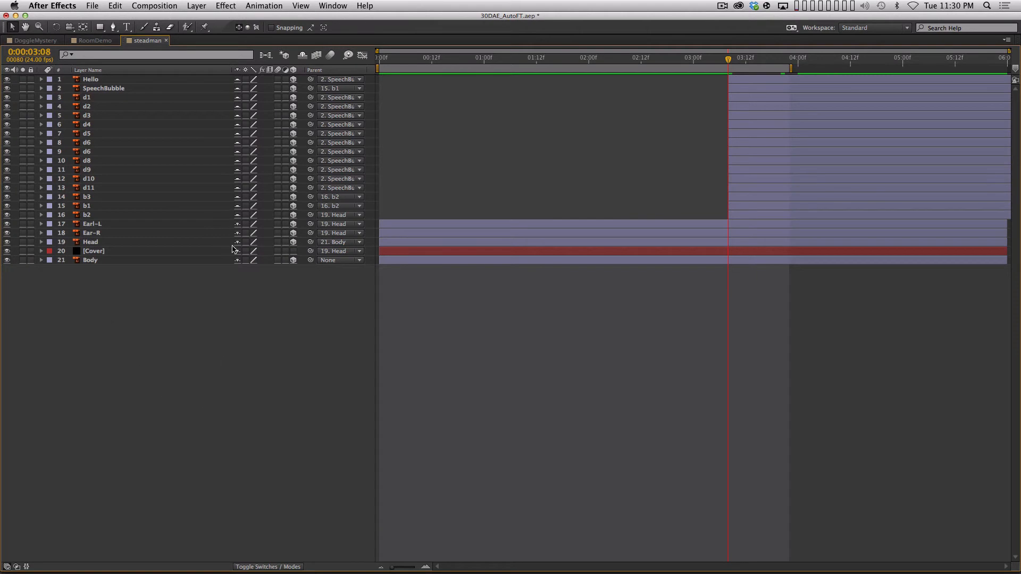
- Change the label color of layers Hello through b2 to green
left_click(126, 79)
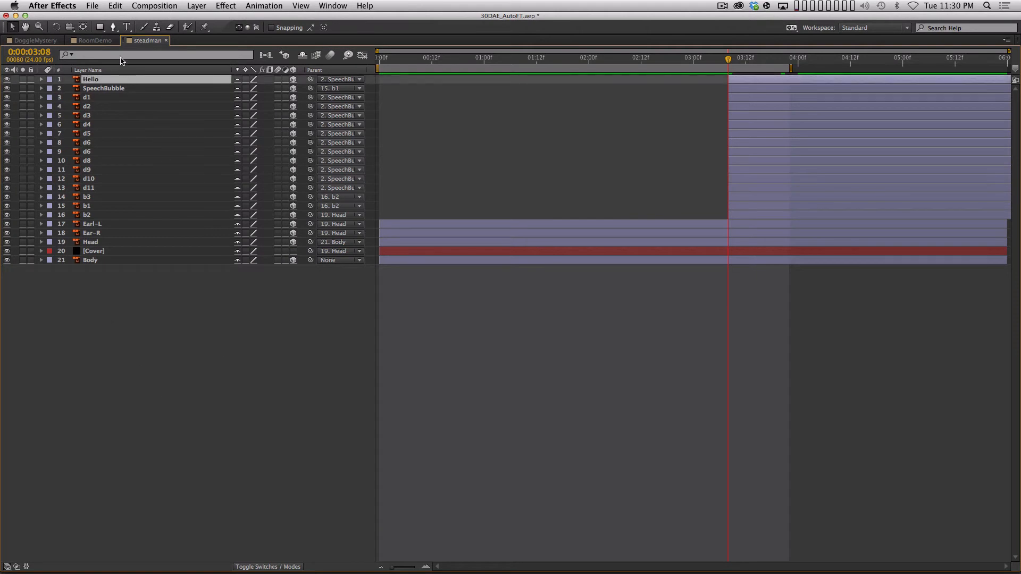
left_click(105, 215, "shift")
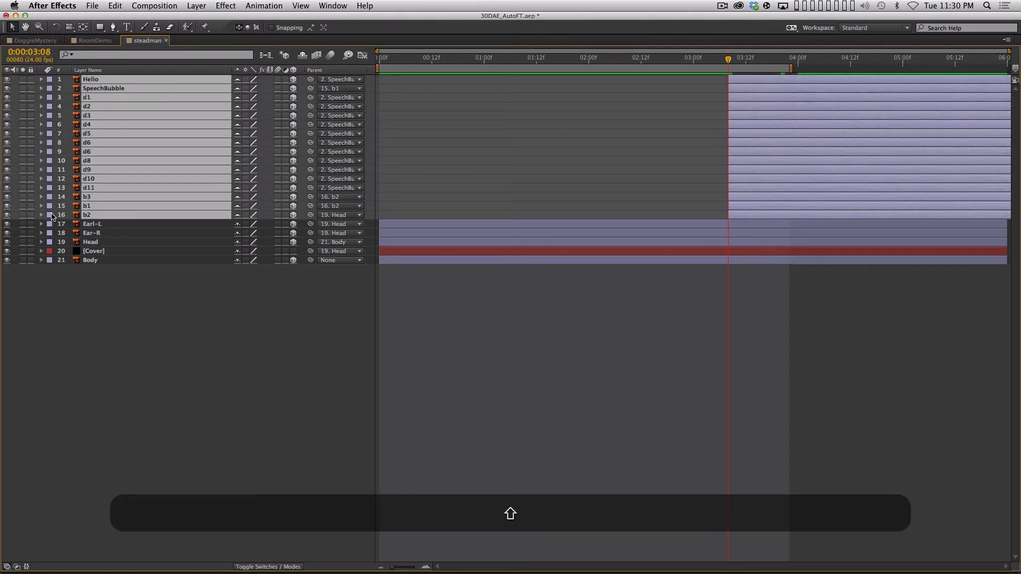
left_click(51, 215)
left_click(98, 345)
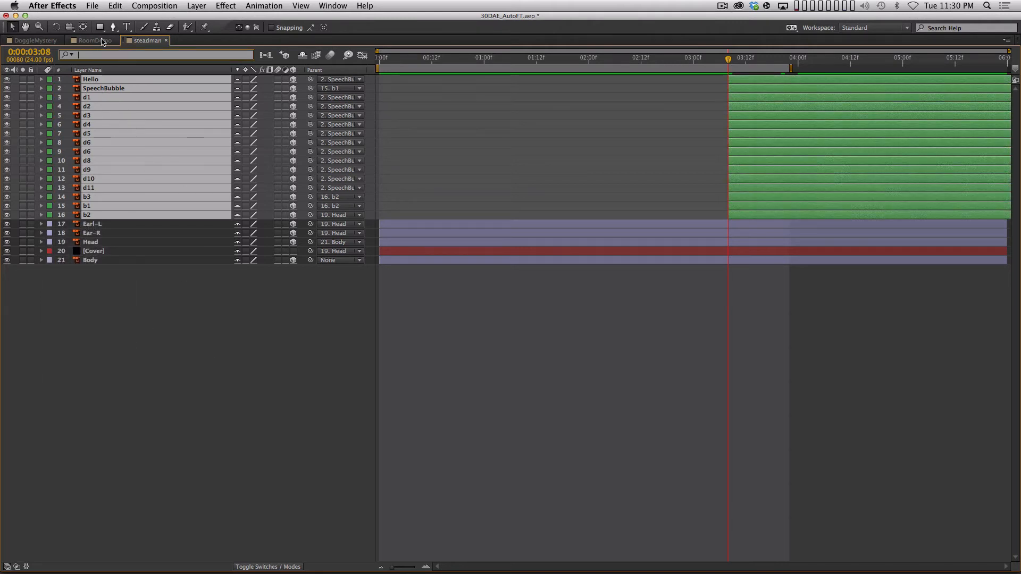
- Filter the timeline for "z rot" to isolate the Z Rotation property of the speech bubble layers
type("z rot")
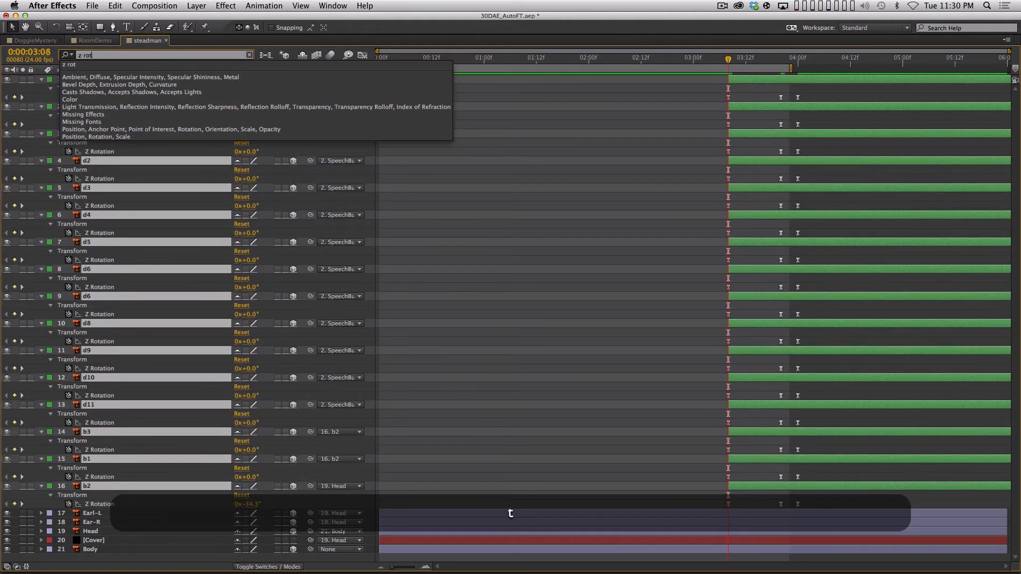
key("BackSpace")
key("BackSpace")
key("BackSpace")
key("BackSpace")
key("BackSpace")
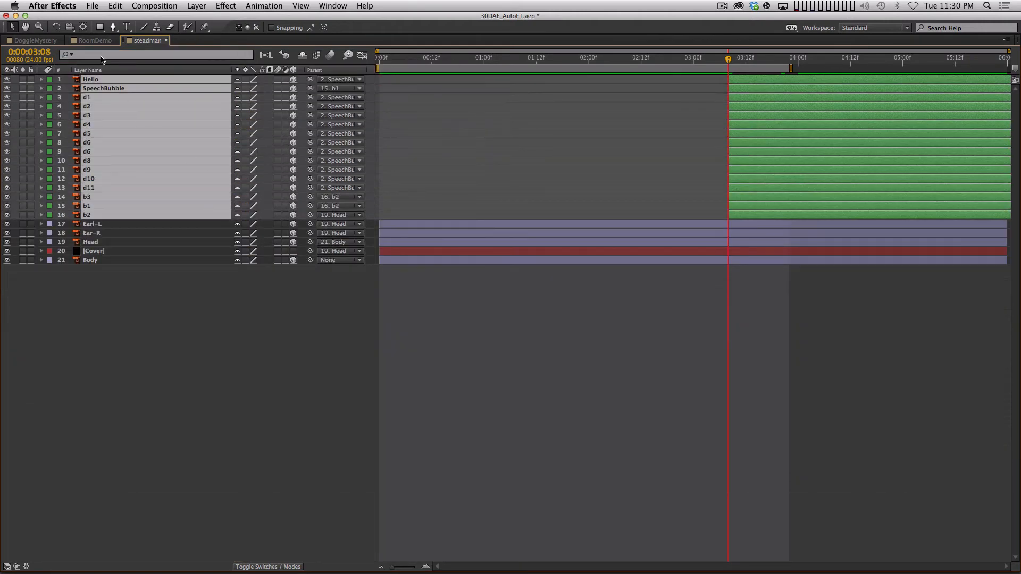
type("z rot")
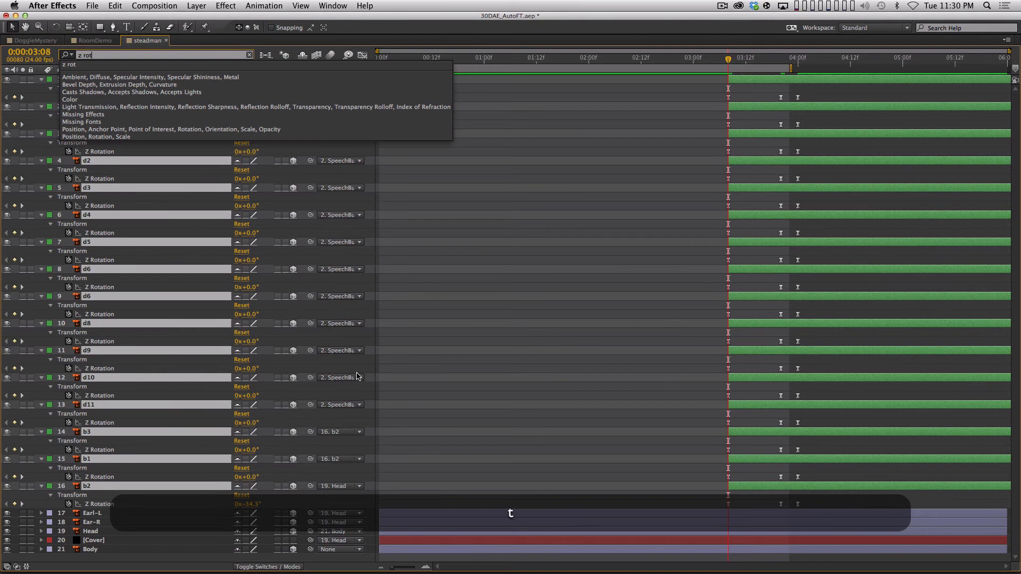
- Adjust Z Rotation of layers Hello through b2 together, bringing Hello to 22.0° at 0:00:03:08 and -5.6° at 0:00:03:20
left_click(143, 228)
left_click_drag(47, 98, 212, 521)
left_click(738, 95)
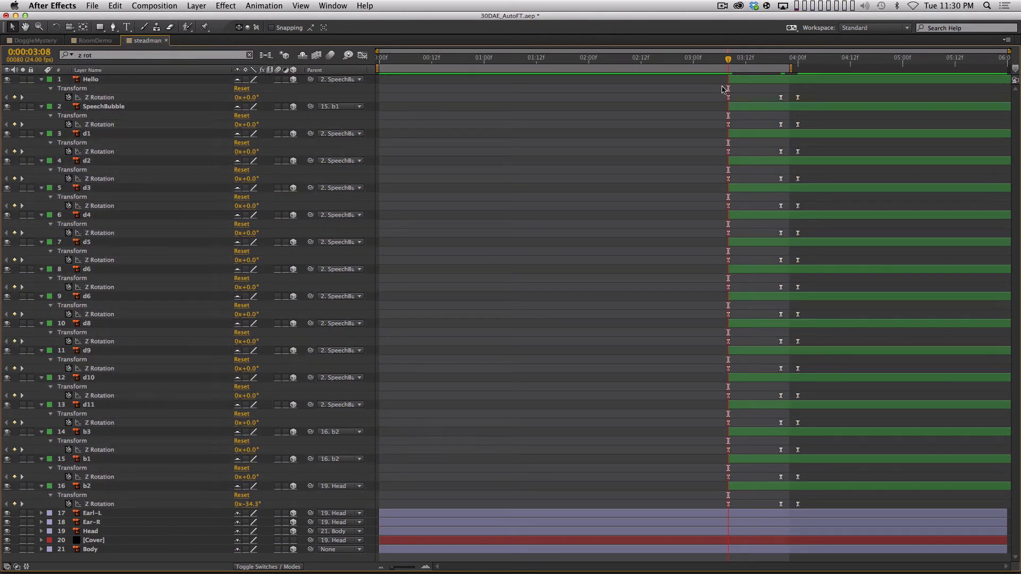
left_click(739, 79)
left_click(751, 487, "shift")
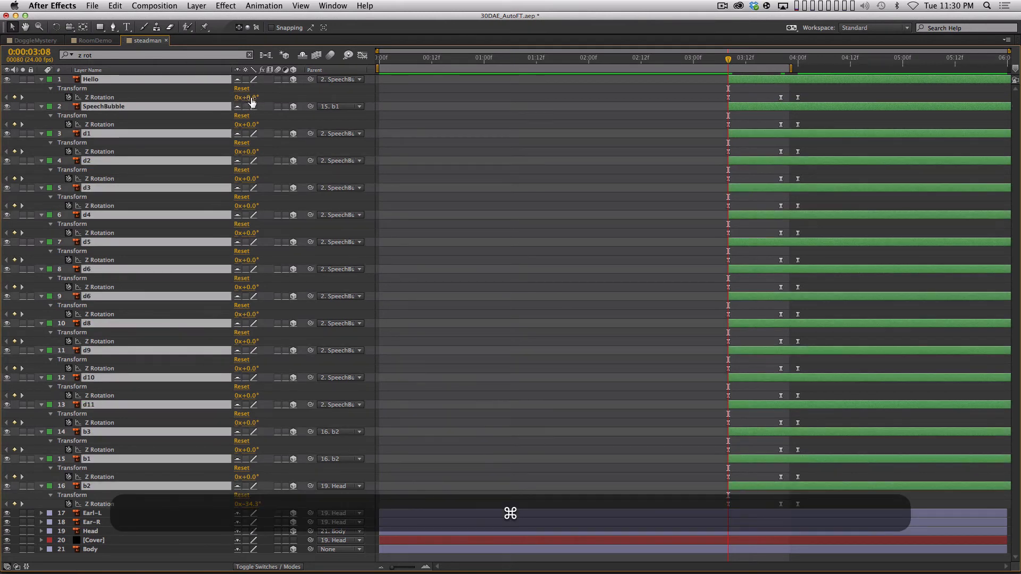
left_click_drag(252, 100, 268, 97)
key("grave")
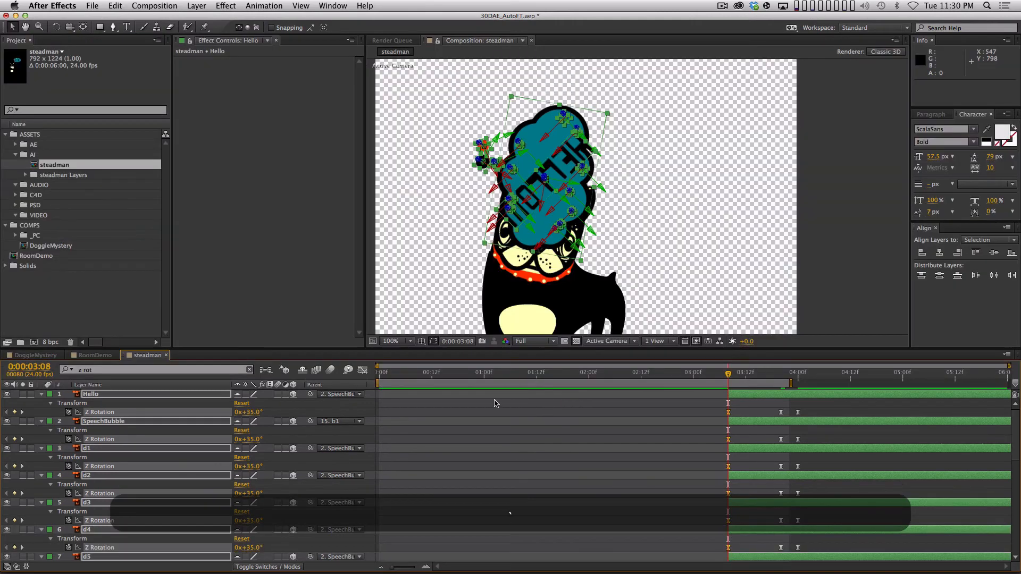
left_click_drag(253, 413, 250, 413)
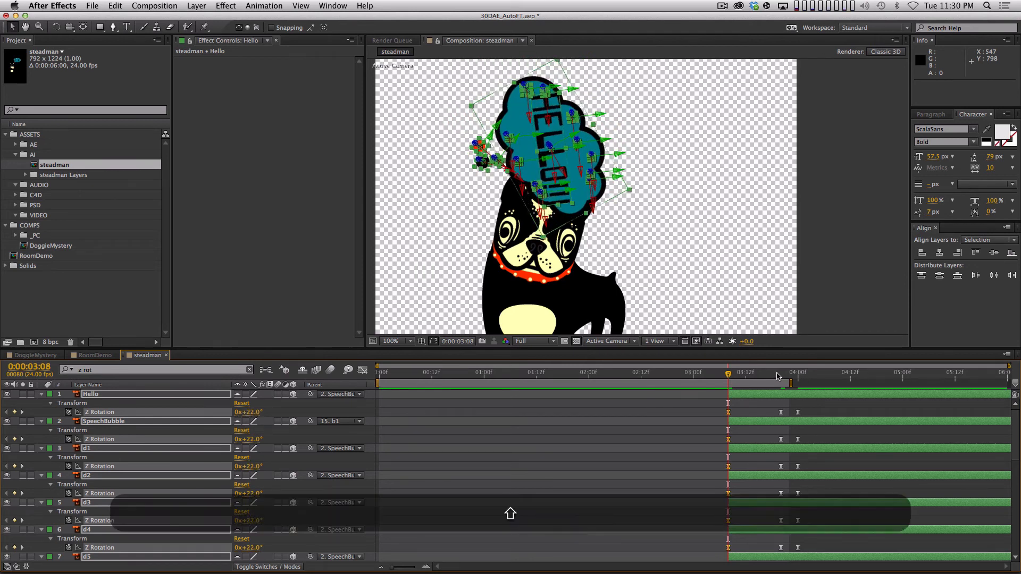
left_click(780, 375, "shift")
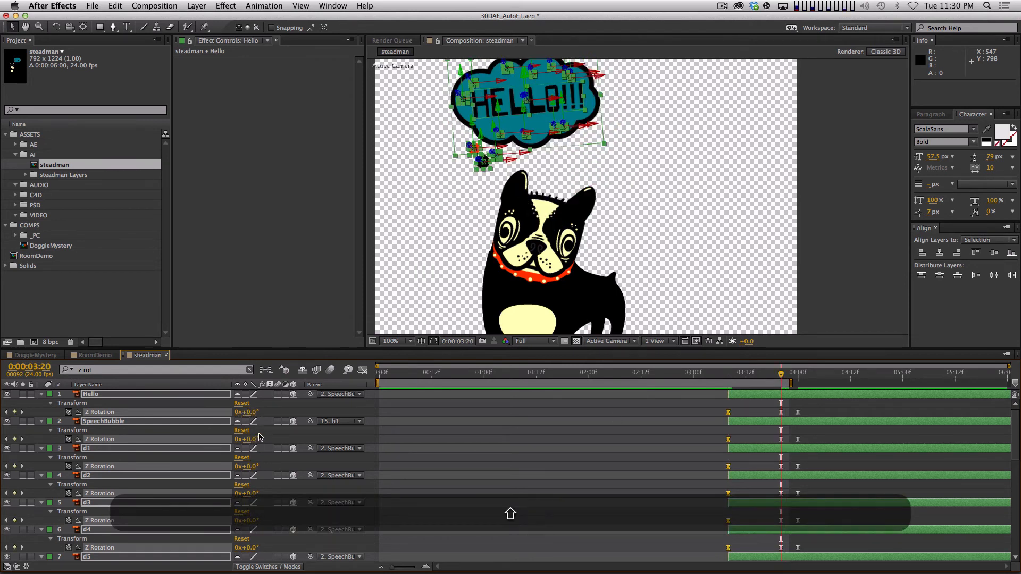
left_click_drag(249, 414, 238, 426)
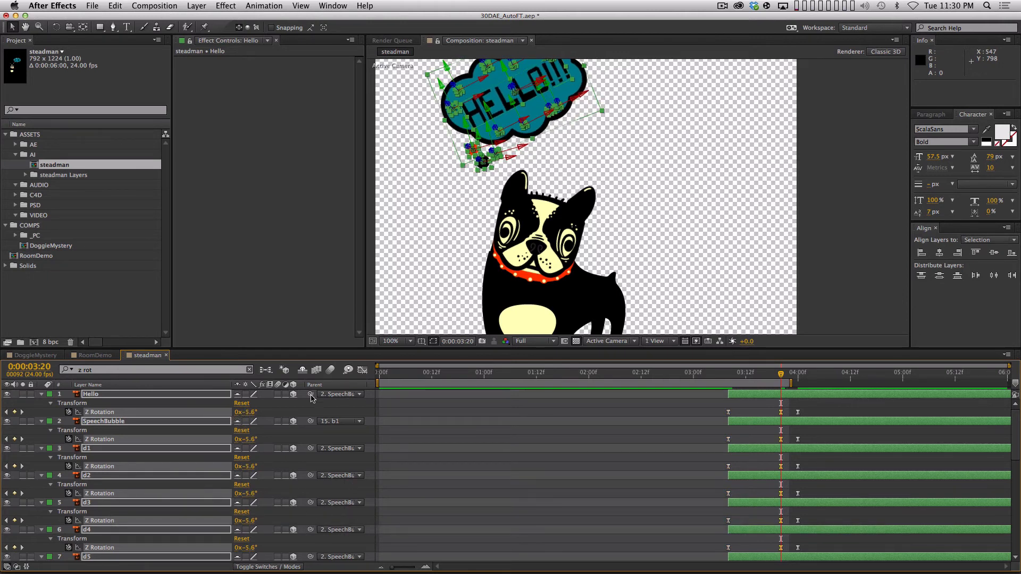
- Reveal Scale on layers Hello through b2 and set it to 0% on all of them at 0:00:03:08
left_click(737, 378, "shift")
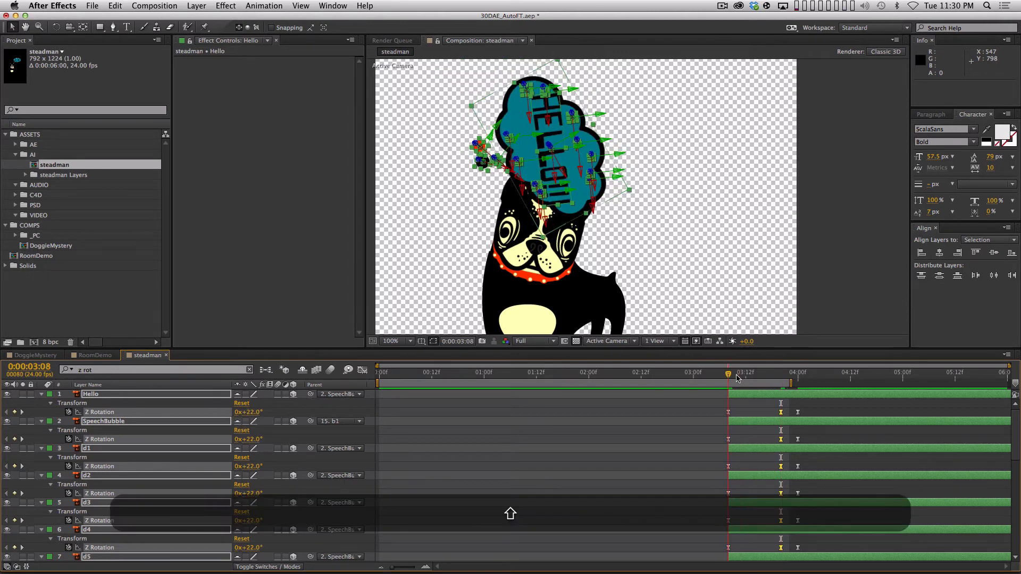
key("s")
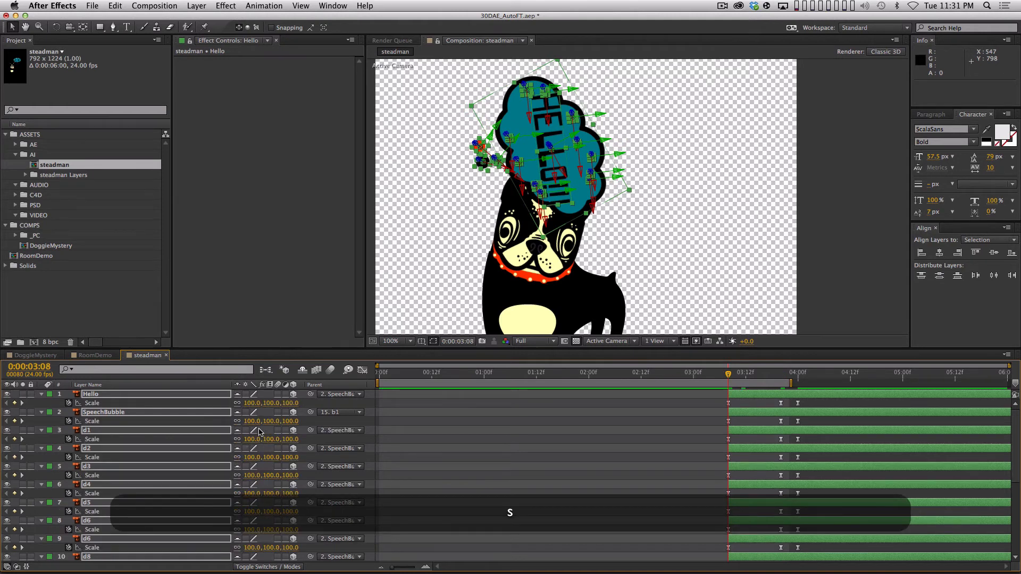
left_click(252, 403)
key("BackSpace")
type("0")
key("Return")
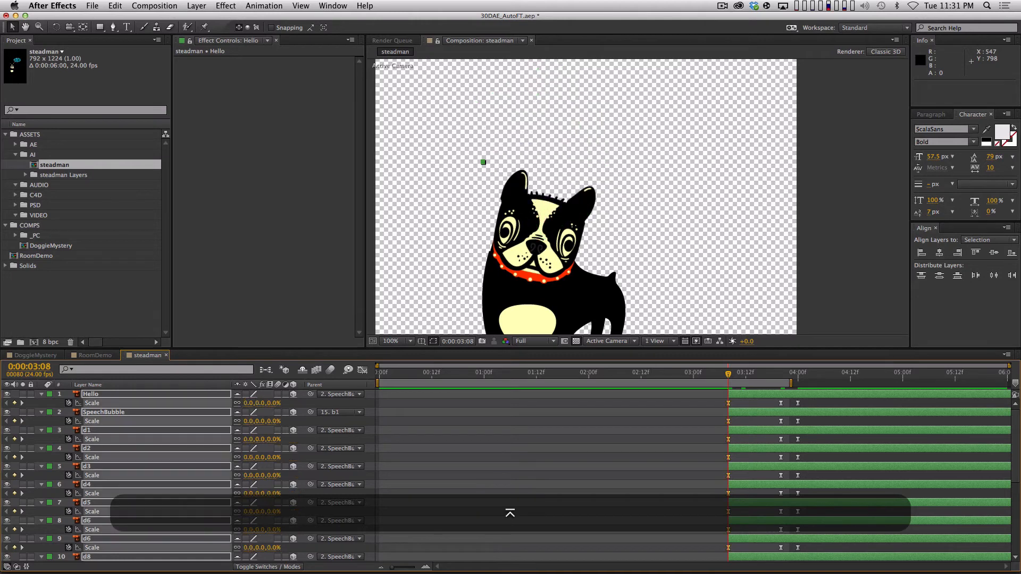
- Set Scale to 105.1% on layers Hello through b2 at 0:00:03:20
left_click(778, 375, "shift")
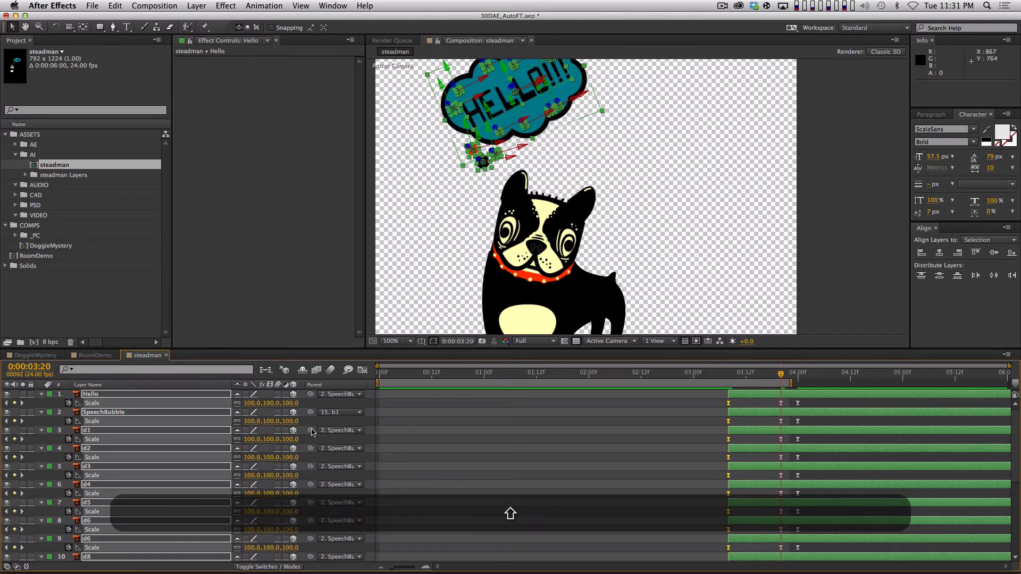
left_click_drag(272, 405, 372, 451)
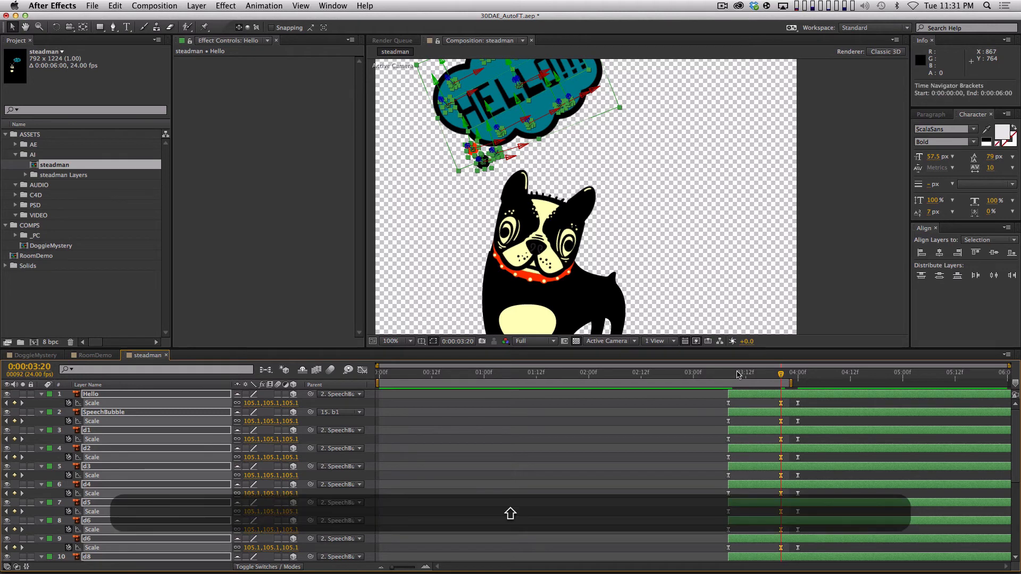
- Return to 0:00:03:08 and filter the timeline for "y pos" to isolate the speech bubble layers' Y Position
left_click(728, 375, "shift")
left_click(150, 371)
type("y pods")
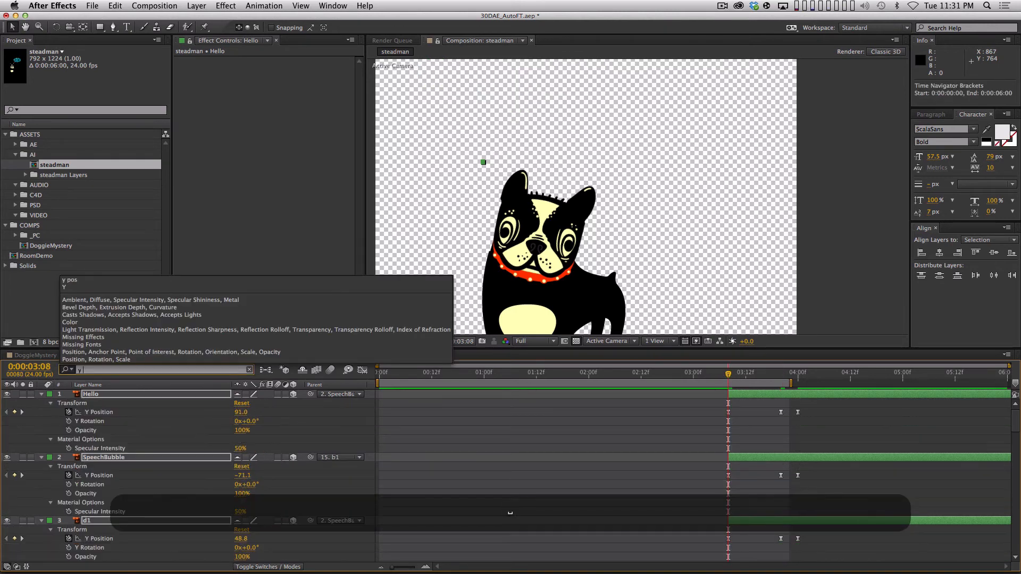
key("BackSpace")
key("BackSpace")
type("s")
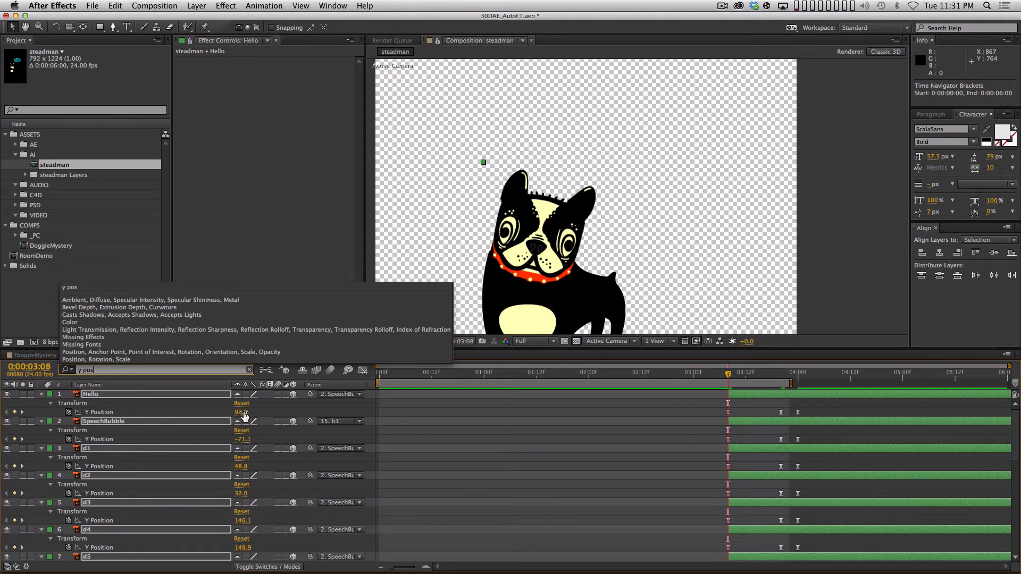
- Increase Y Position of layers Hello through b2 together at 0:00:03:08, and decrease it at 0:00:03:20, bringing Hello to 82.1
left_click_drag(242, 413, 255, 409)
key("k")
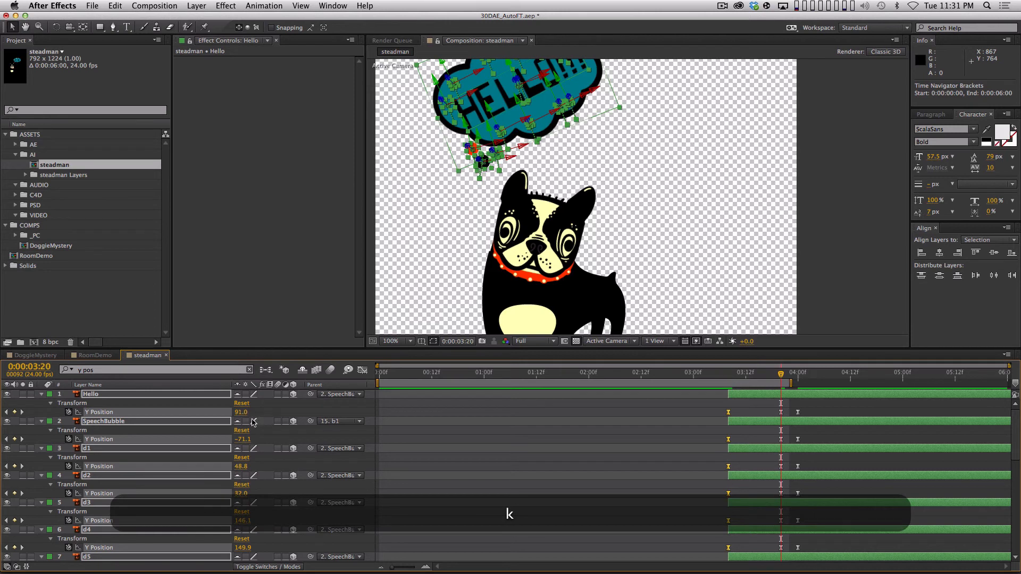
left_click_drag(200, 418, 197, 422)
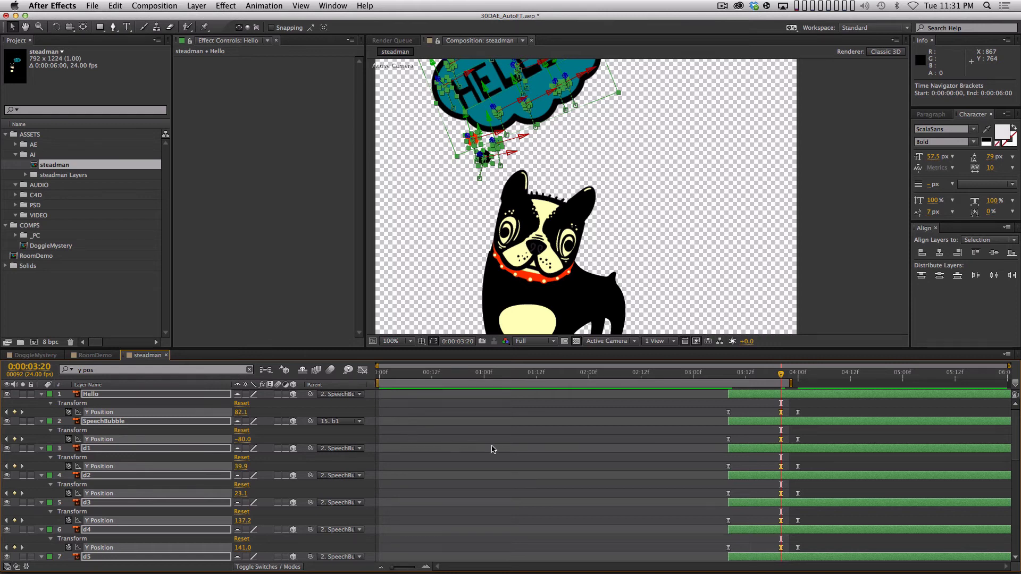
- Maximize the timeline, clear its filter, and reveal only the keyframed properties of layers Hello through b2
key("grave")
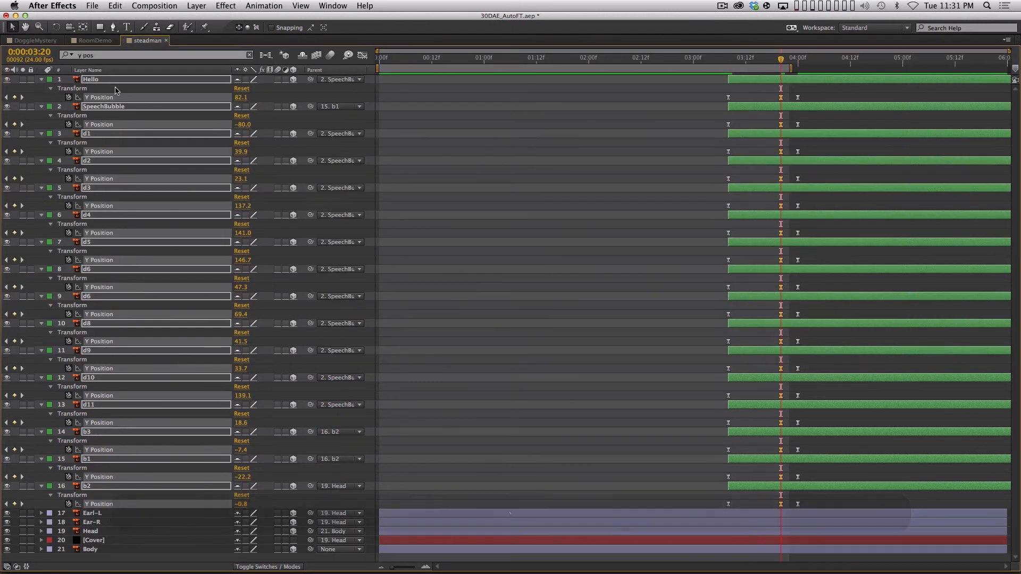
key("shift")
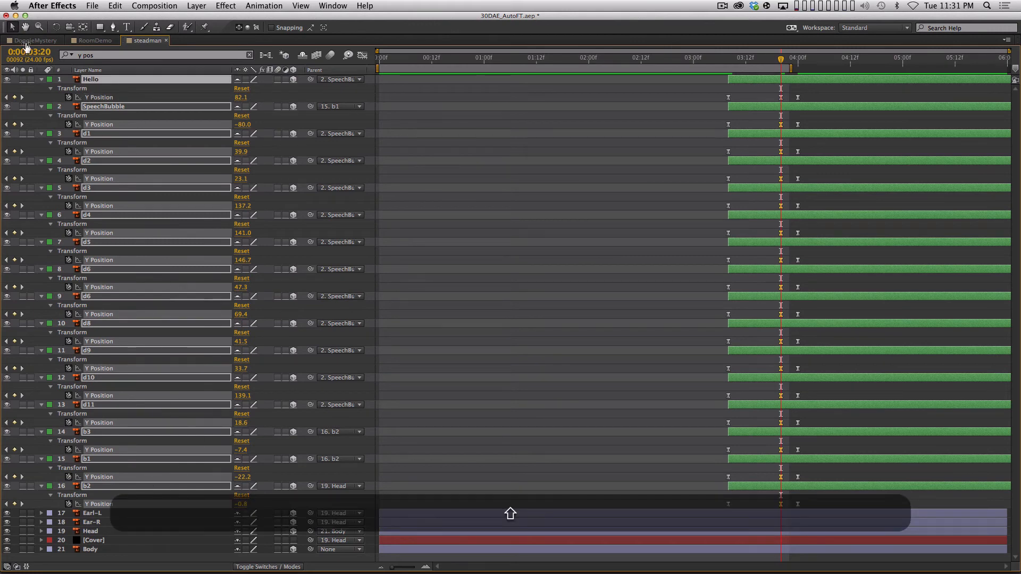
left_click(249, 56)
left_click(156, 373)
left_click(144, 80)
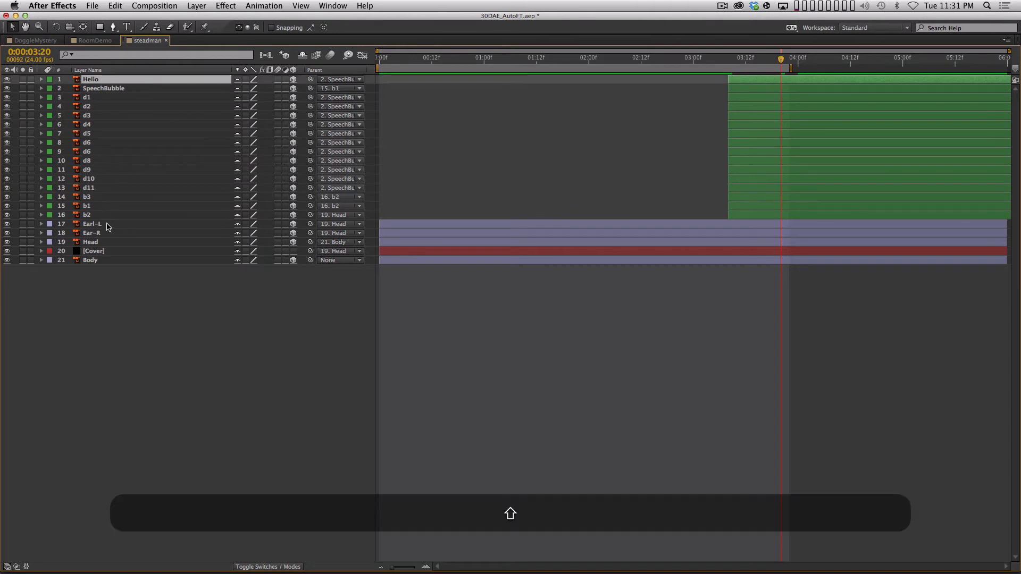
left_click(109, 215, "shift")
key("shift+u")
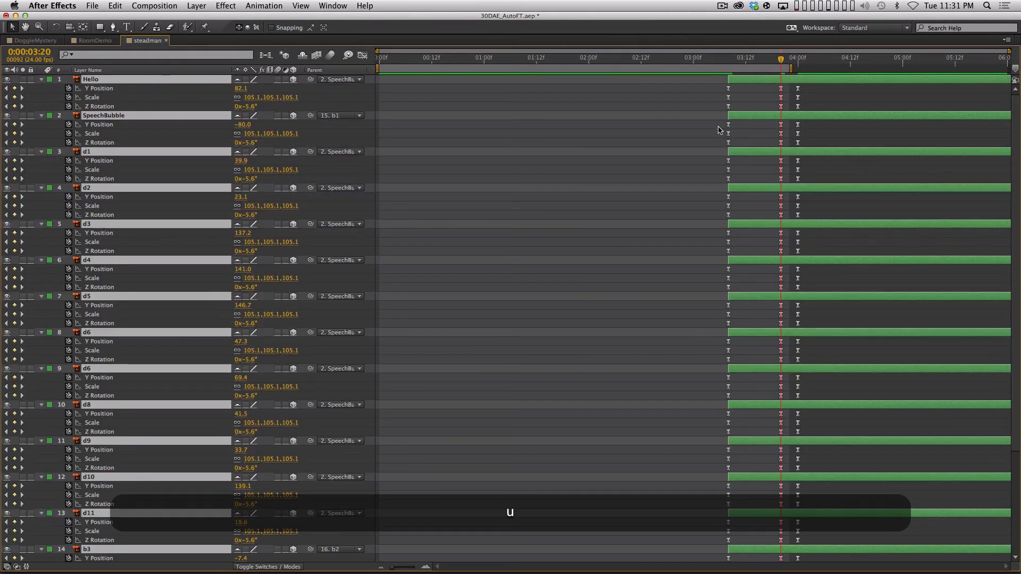
- Select all Y Position, Scale and Z Rotation keyframes of layers Hello through b2 and display them in the Graph Editor
left_click_drag(713, 86, 843, 565)
left_click_drag(673, 446, 638, 235)
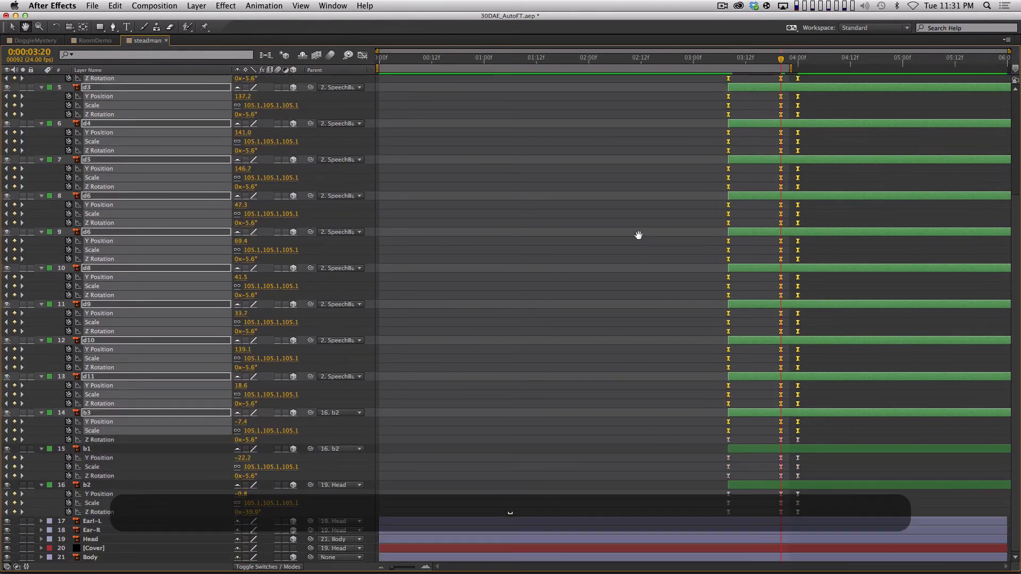
left_click_drag(670, 435, 820, 527)
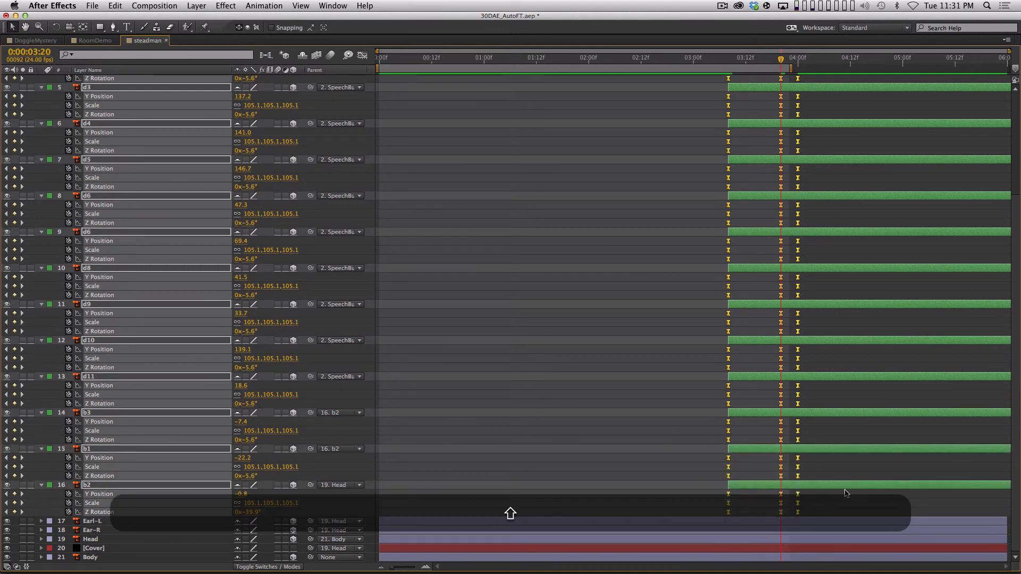
left_click(362, 56)
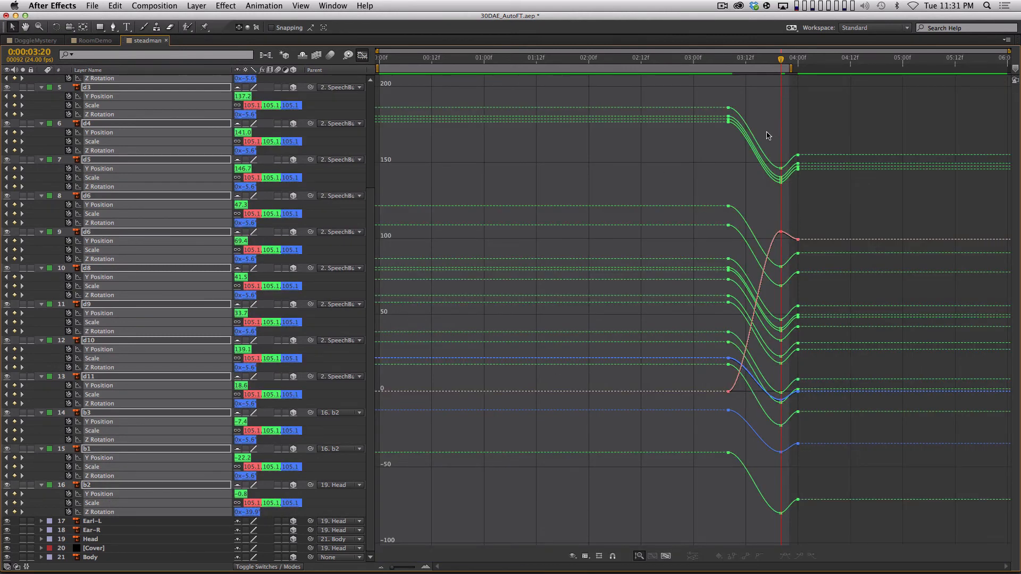
- Reveal Rotation on layers Hello through b2 and select their Z Rotation properties so the rotation curves show in the graph
key("r")
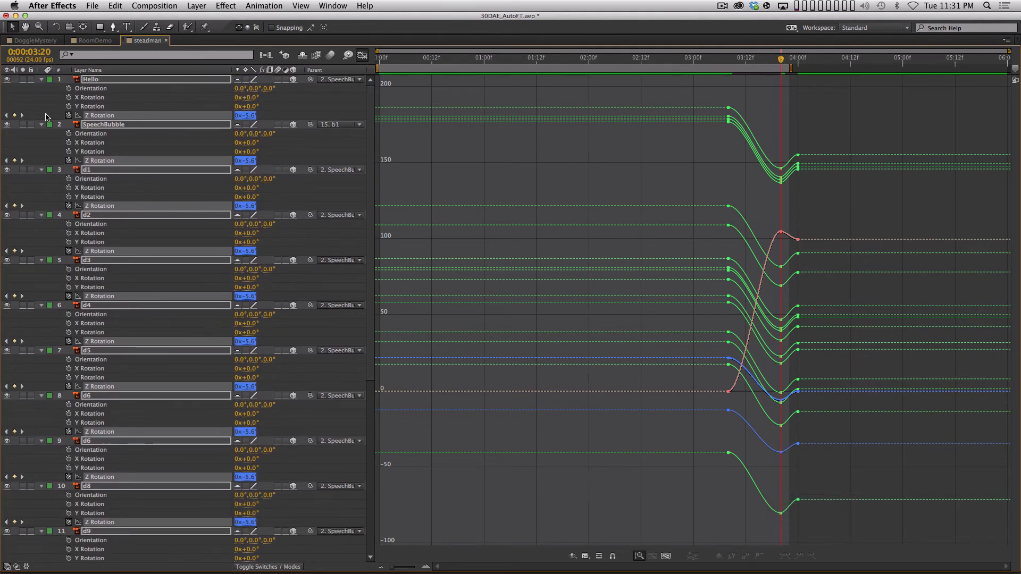
left_click(46, 114)
left_click_drag(46, 104, 236, 565)
key("space")
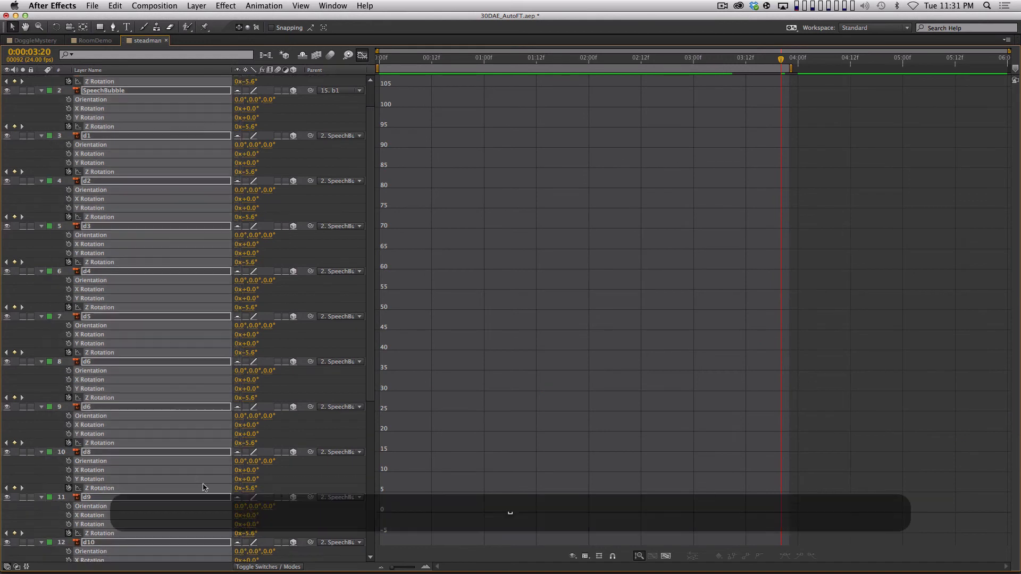
left_click_drag(205, 488, 189, 170)
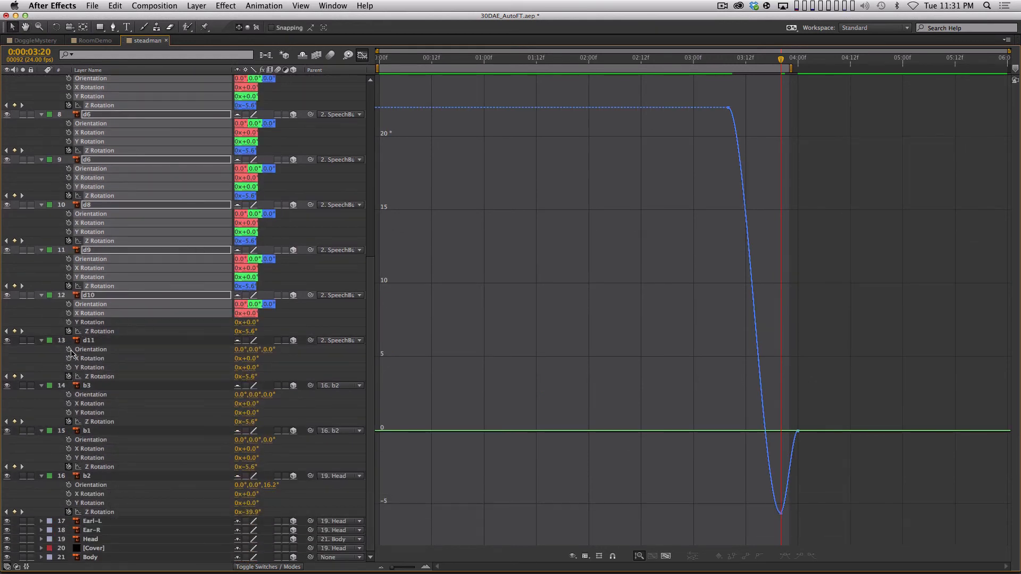
left_click_drag(37, 360, 174, 521)
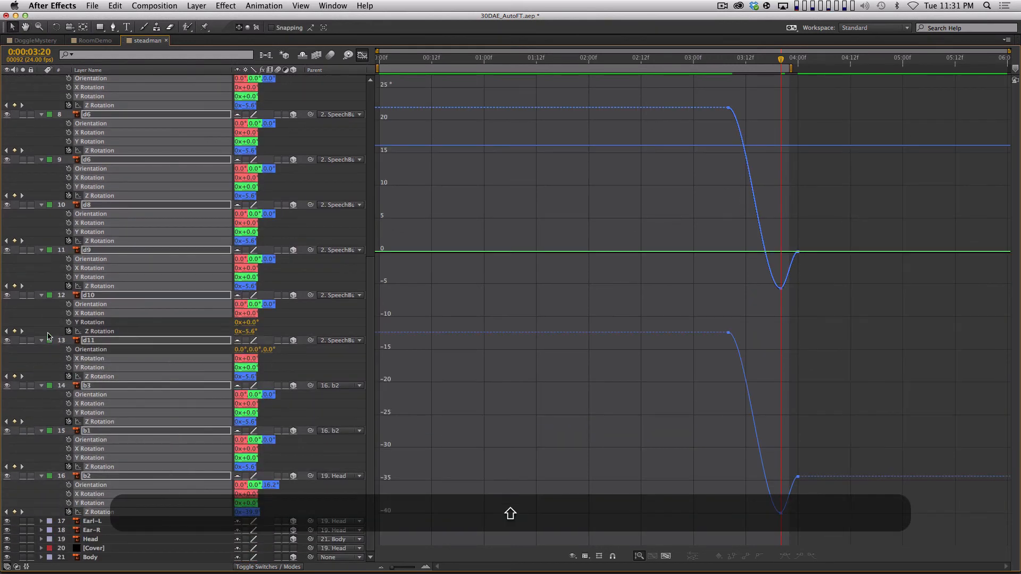
left_click(47, 332, "shift")
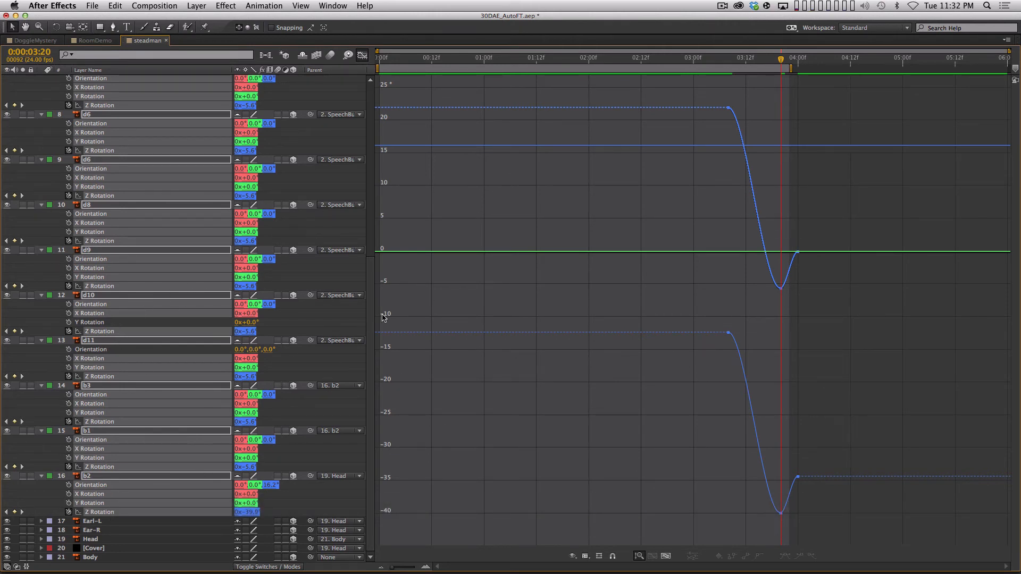
- Pull the outgoing handles of the first Z Rotation keyframes downward so the curves leave 0:00:03:08 steeply
left_click_drag(372, 302, 378, 79)
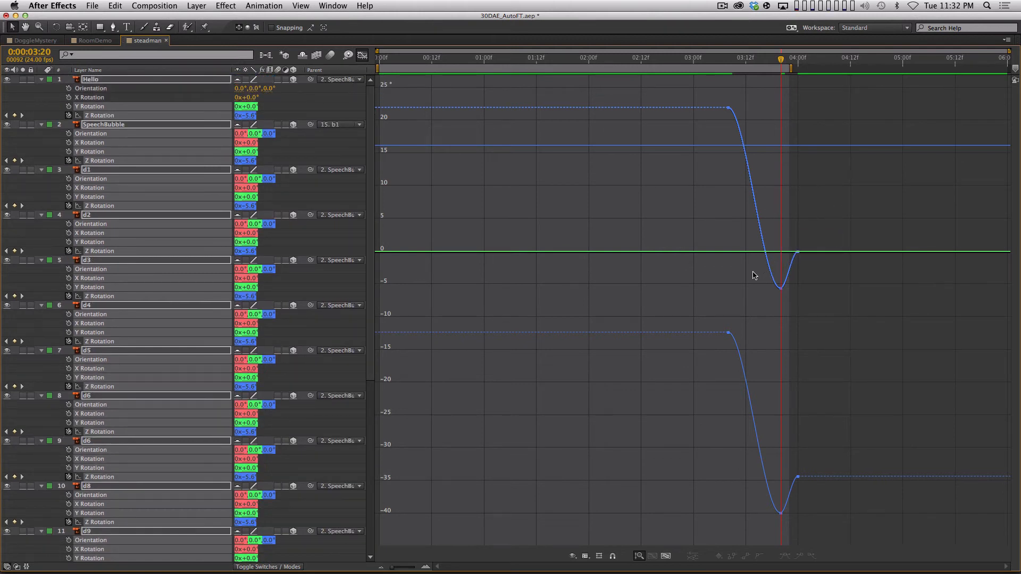
left_click_drag(754, 273, 790, 324)
left_click_drag(761, 503, 799, 529)
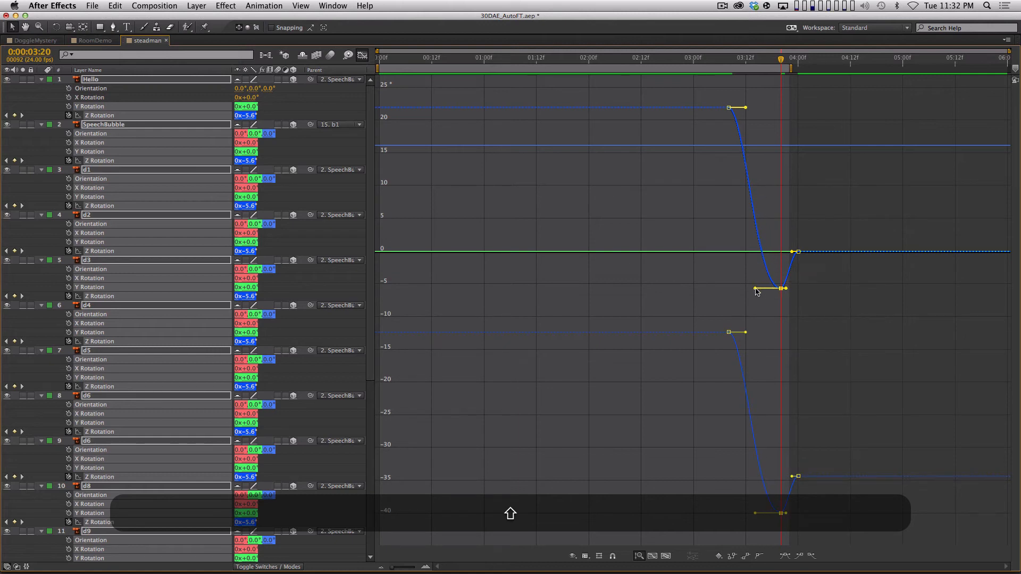
left_click_drag(713, 89, 747, 123)
left_click_drag(720, 319, 748, 340)
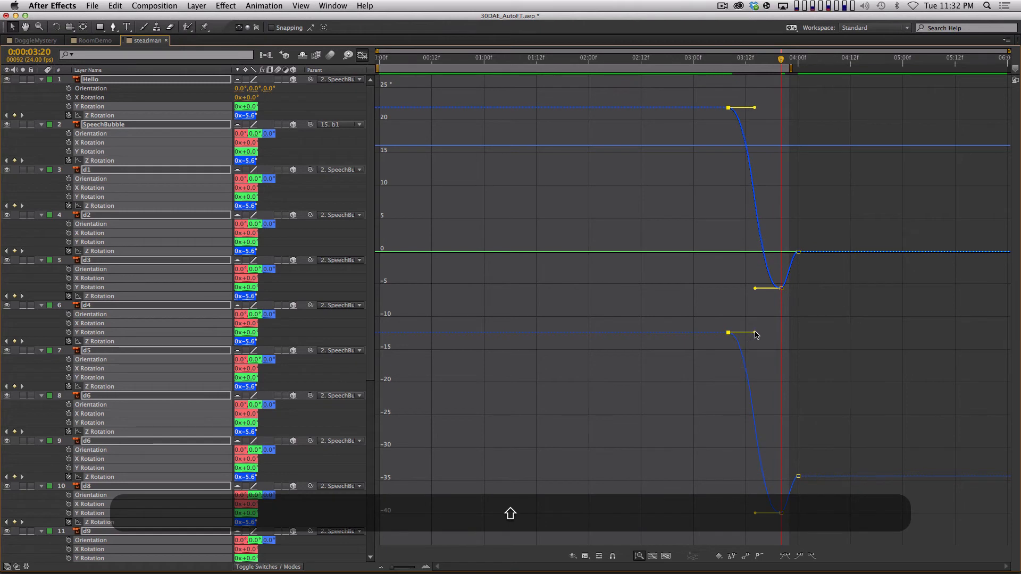
left_click_drag(755, 332, 733, 367)
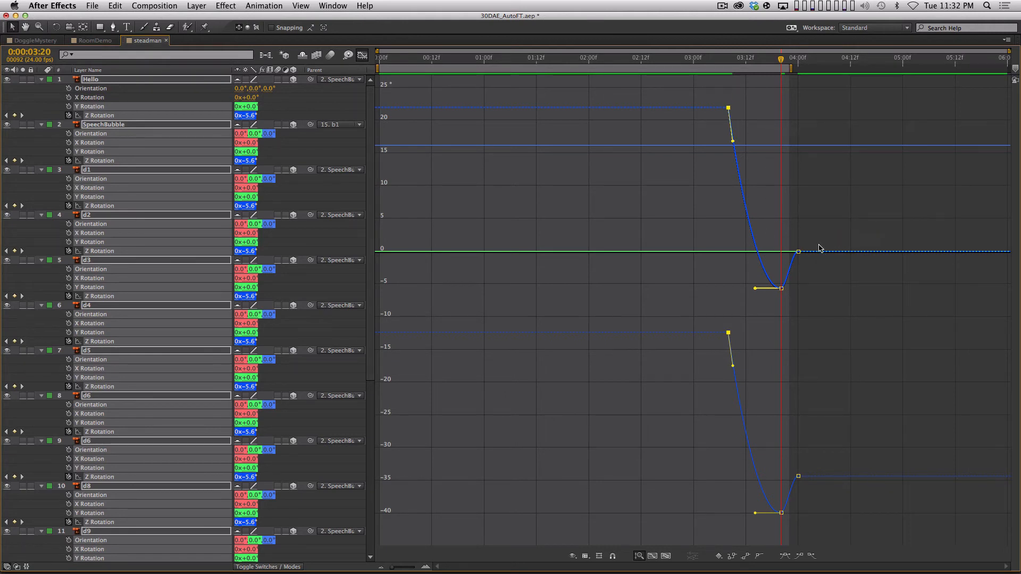
- Select the final Z Rotation keyframes at 0:00:04:00 and slightly extend their incoming handles
left_click_drag(779, 225, 822, 276)
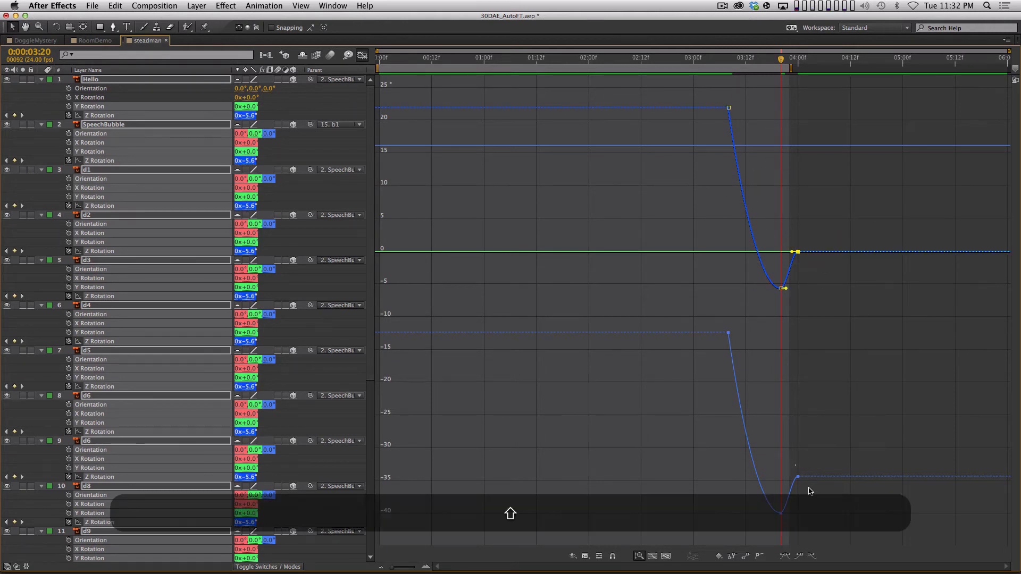
left_click(798, 476, "shift")
left_click_drag(788, 478, 785, 475)
- Reveal Scale on layers Hello through b2, select it on all of them, and fit its curve in the graph
key("s")
left_click_drag(53, 86, 187, 364)
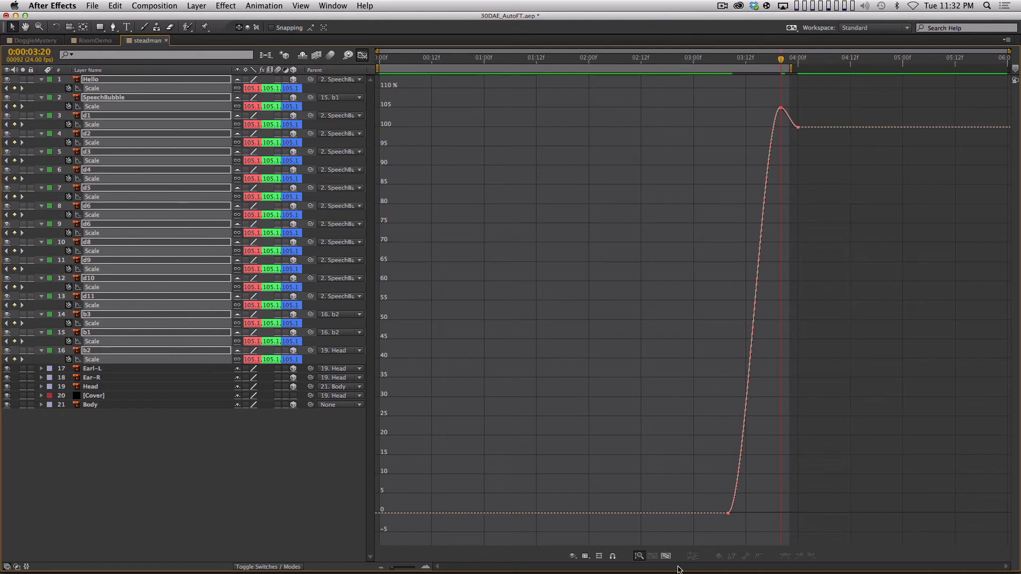
left_click(666, 556)
- Extend the incoming Scale handle at 0:00:03:20 to about frame 14 and angle the outgoing handle at 0:00:03:08 steeply upward
left_click_drag(832, 140, 757, 101)
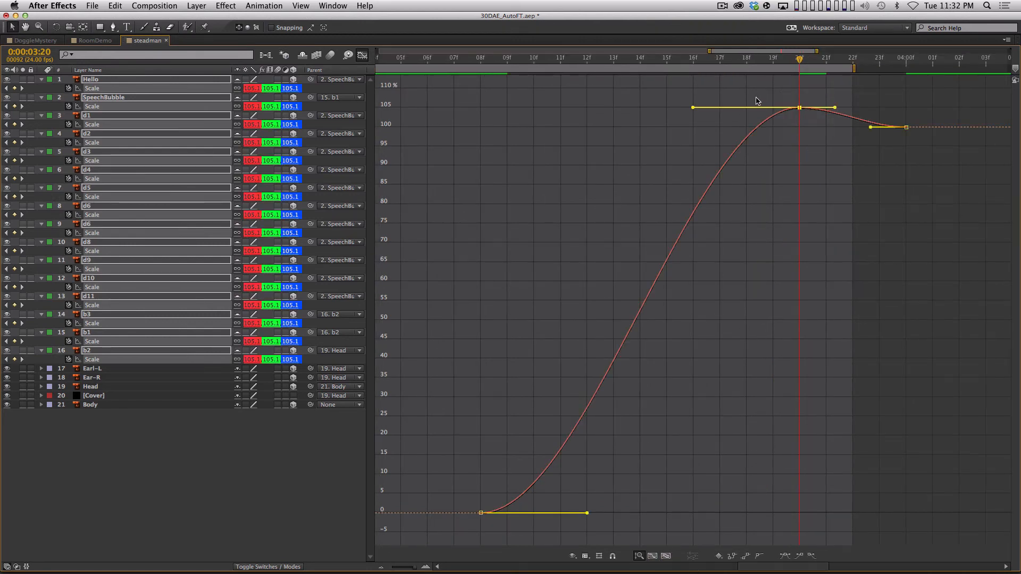
left_click_drag(693, 108, 636, 115)
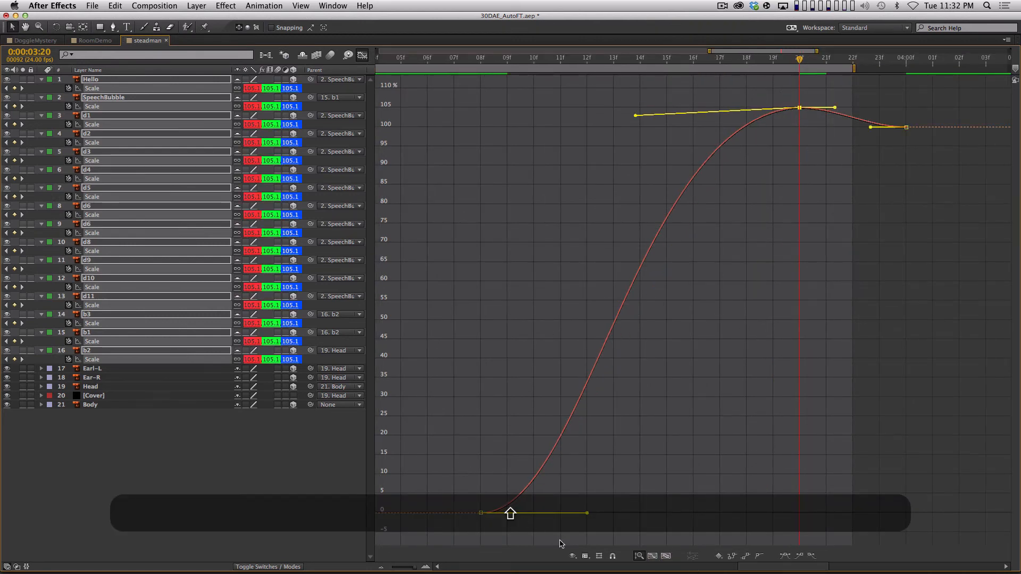
left_click_drag(587, 513, 523, 421)
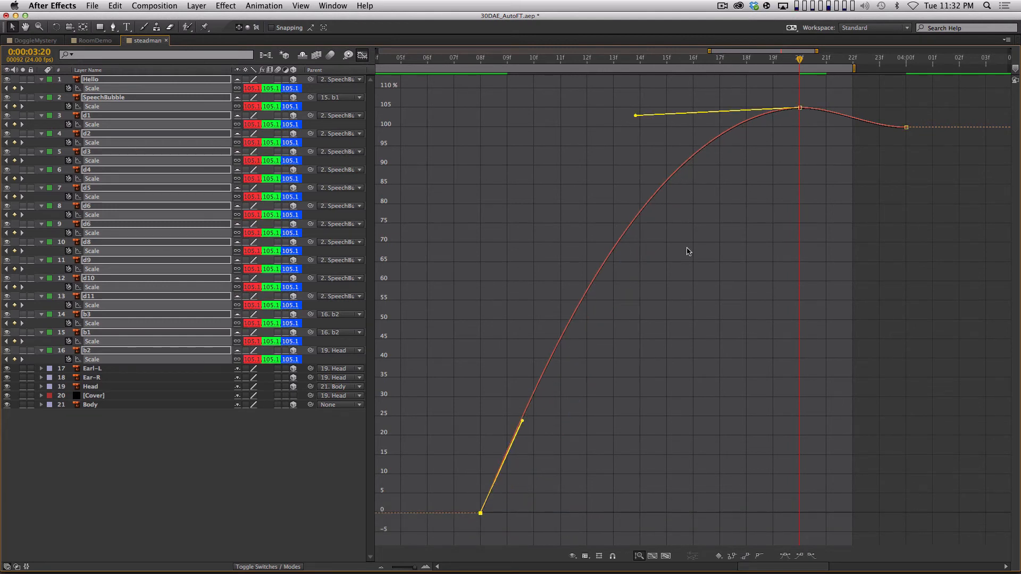
- Apply Easy Ease to the Scale keyframes at 0:00:03:20 and lengthen the flat incoming handles there and at 0:00:04:00
left_click_drag(827, 142, 776, 97)
key("F9")
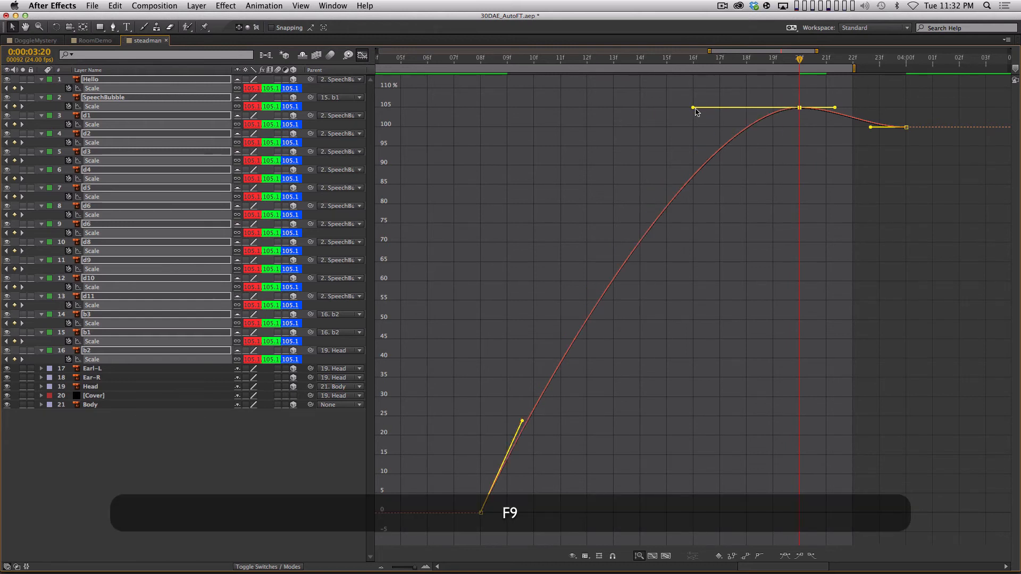
left_click_drag(675, 113, 647, 114)
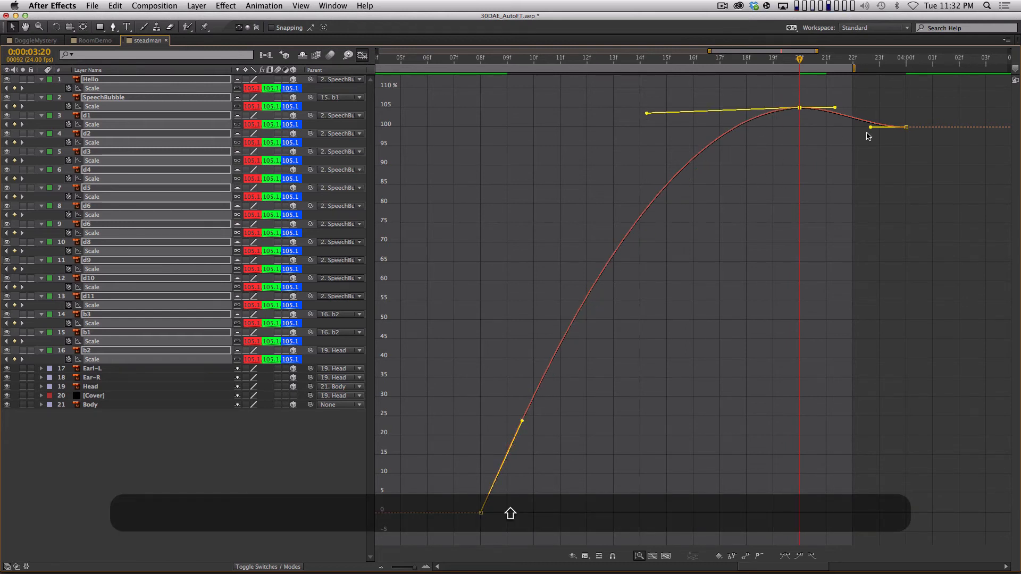
key("ctrl+z")
key("F9")
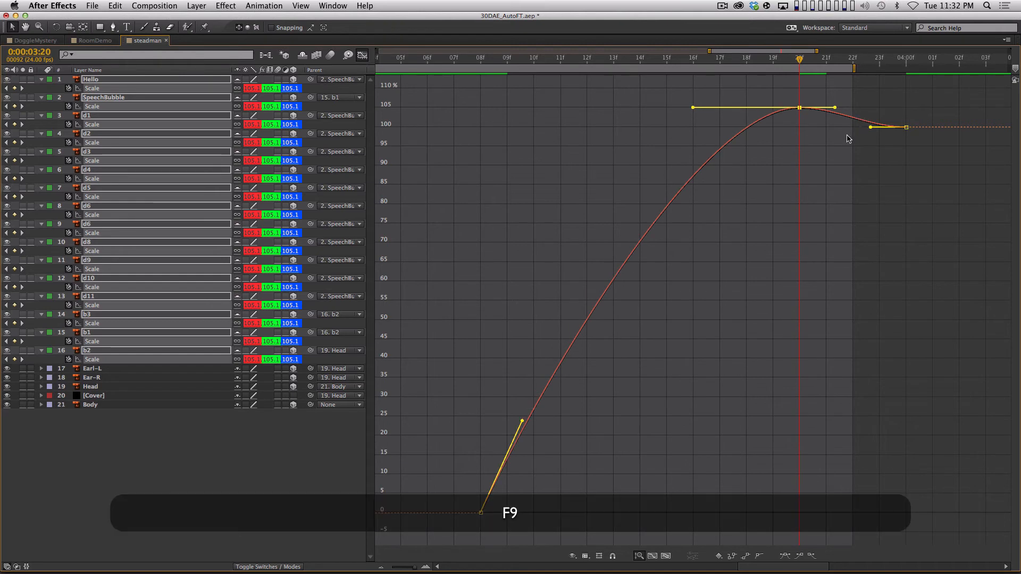
left_click_drag(692, 108, 655, 109)
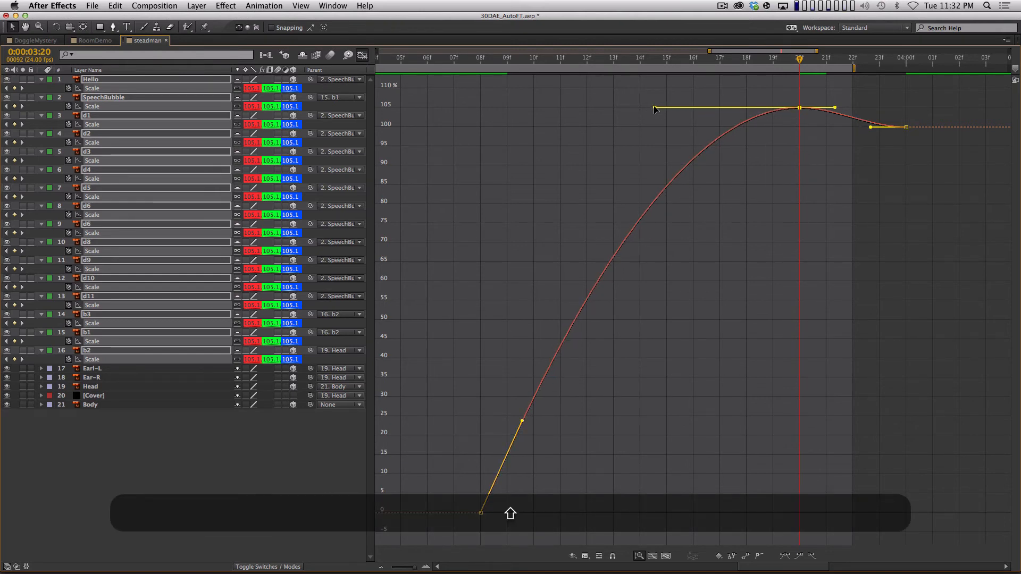
left_click_drag(883, 115, 928, 141)
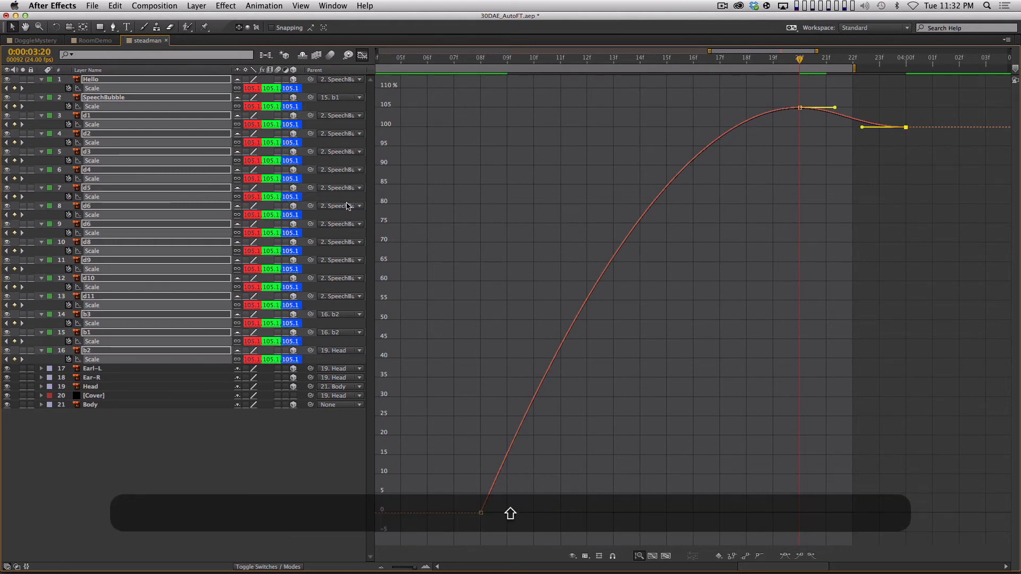
- Try to isolate the position curves of layers Hello through b2 in the graph by revealing and selecting their Position properties
key("p")
left_click_drag(42, 94, 205, 543)
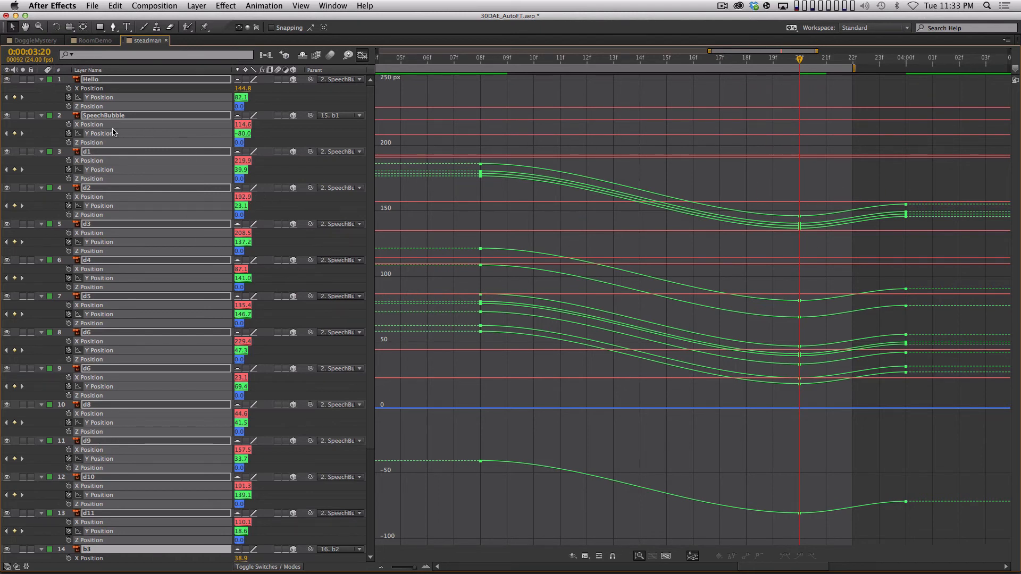
left_click(57, 93)
- Filter layers Hello through b2 with "y pos" and select only their Y Position properties for curve editing
key("super+a")
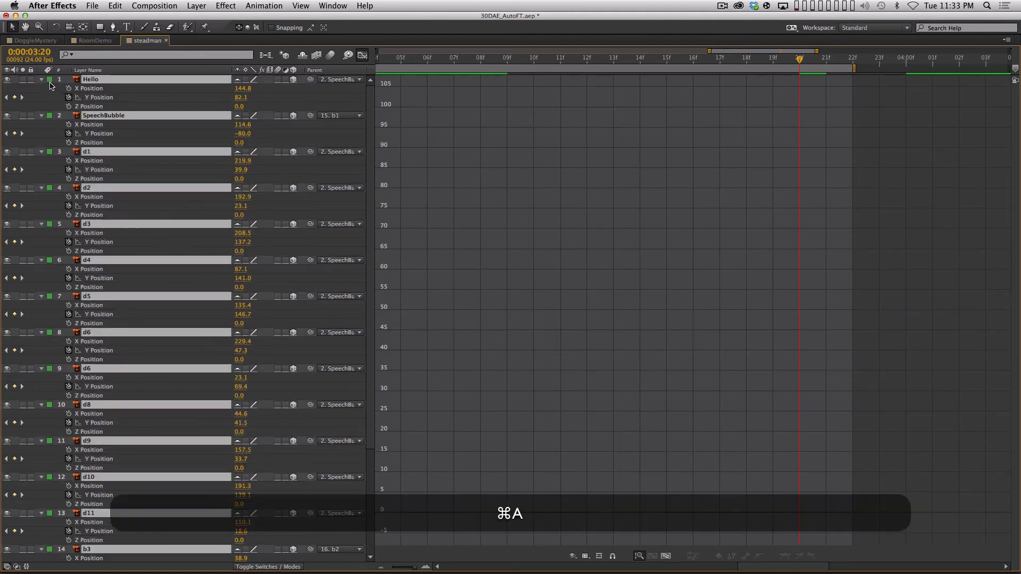
key("shift+super+grave")
left_click(120, 318)
left_click(105, 80)
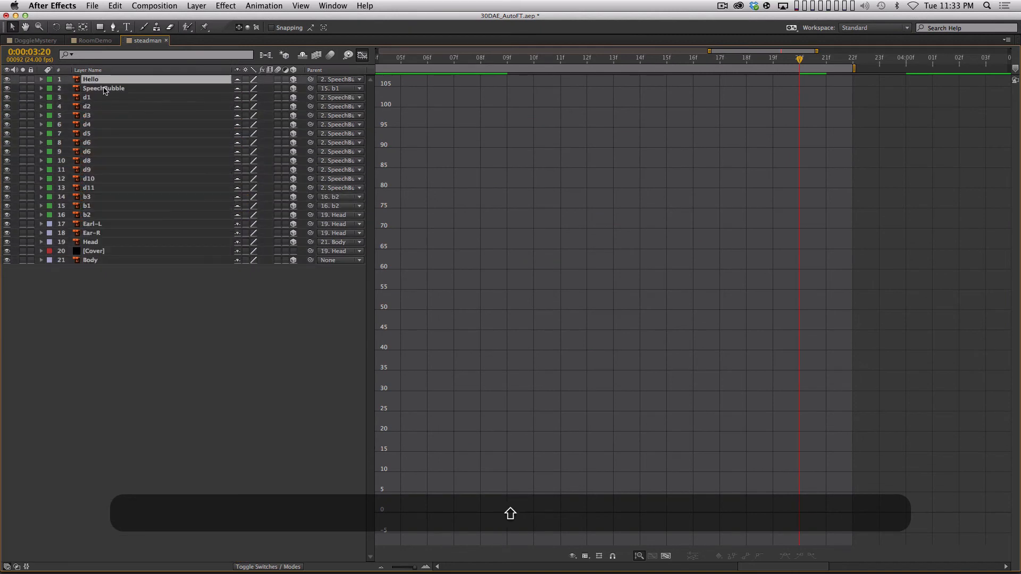
left_click(97, 216, "shift")
type("y pos")
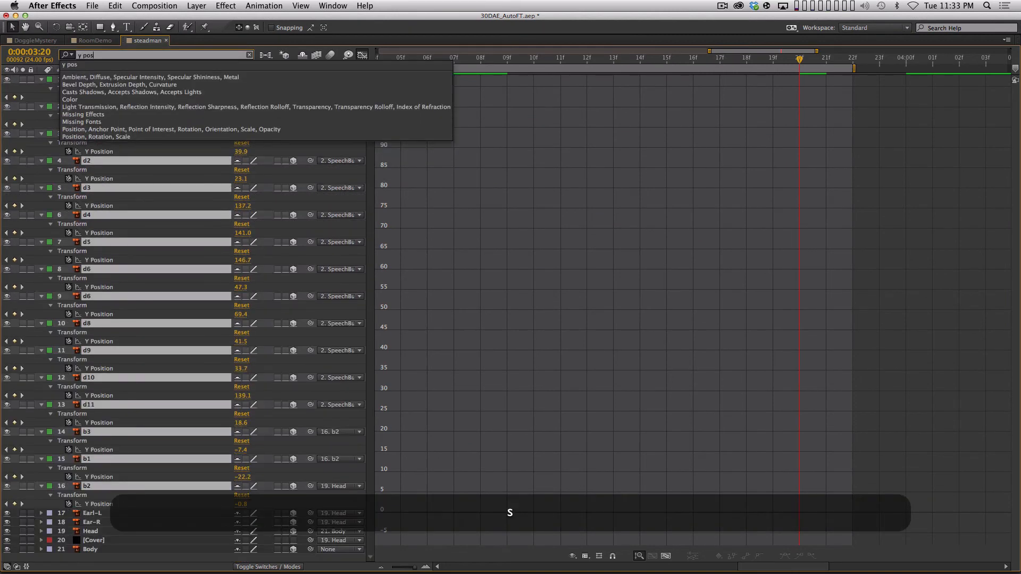
left_click_drag(38, 94, 219, 510)
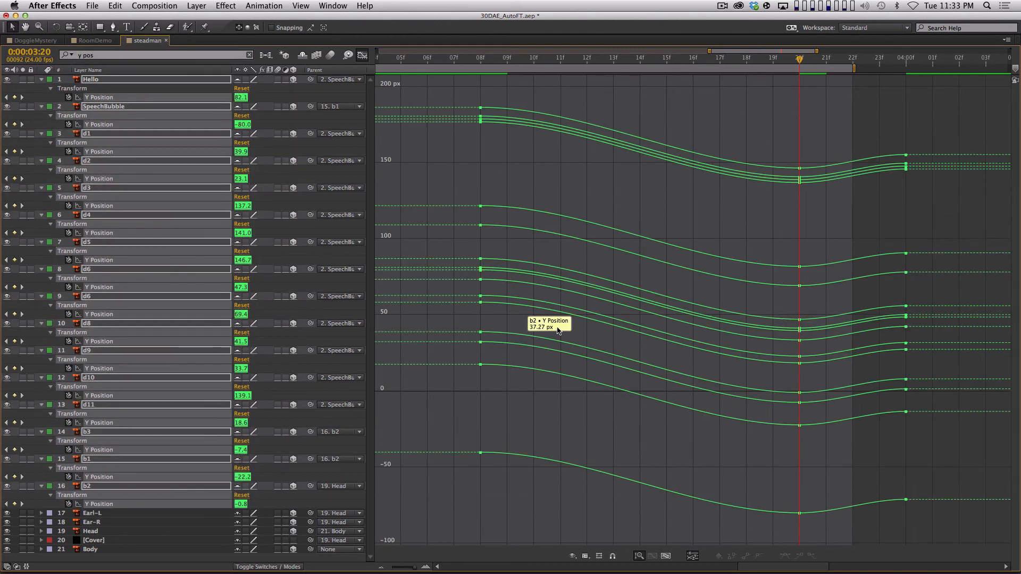
- Angle the outgoing Y Position handles at 0:00:03:08 downward and lengthen the flat handles at 0:00:03:20 and 0:00:04:00
left_click_drag(452, 93, 518, 531)
left_click_drag(588, 123, 587, 153)
left_click_drag(769, 121, 862, 523)
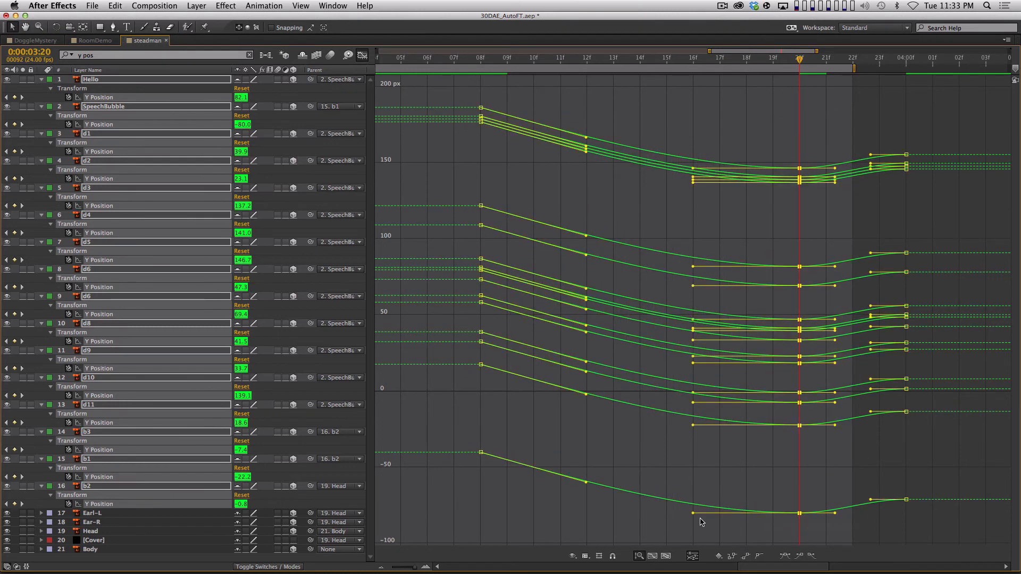
left_click_drag(695, 514, 648, 520)
left_click_drag(867, 131, 943, 536)
left_click_drag(874, 502, 862, 504)
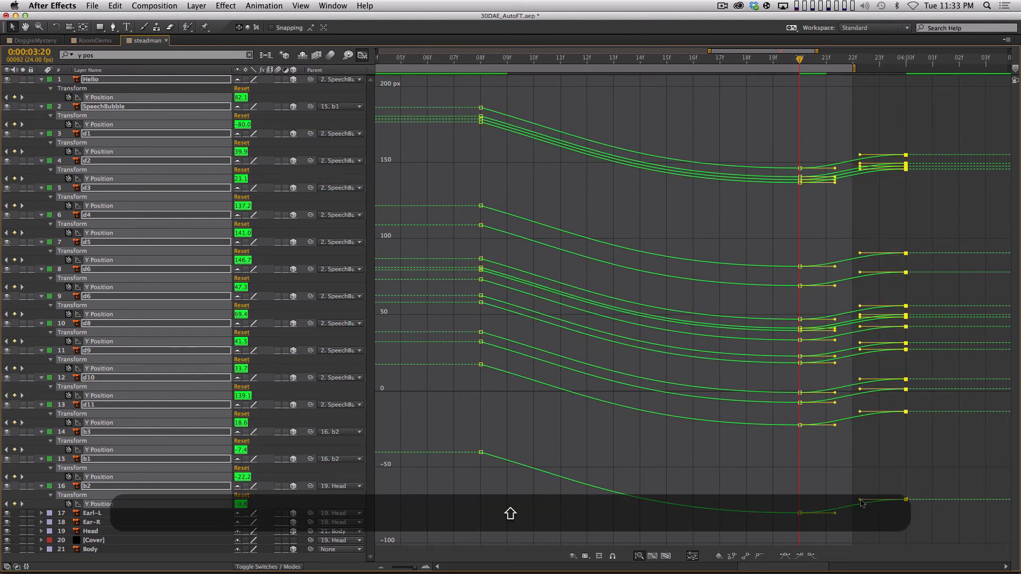
left_click_drag(776, 138, 856, 519)
- End the work area at 0:00:04:02 and preview the speech bubble animation outside the Graph Editor at 50% magnification
left_click(957, 60)
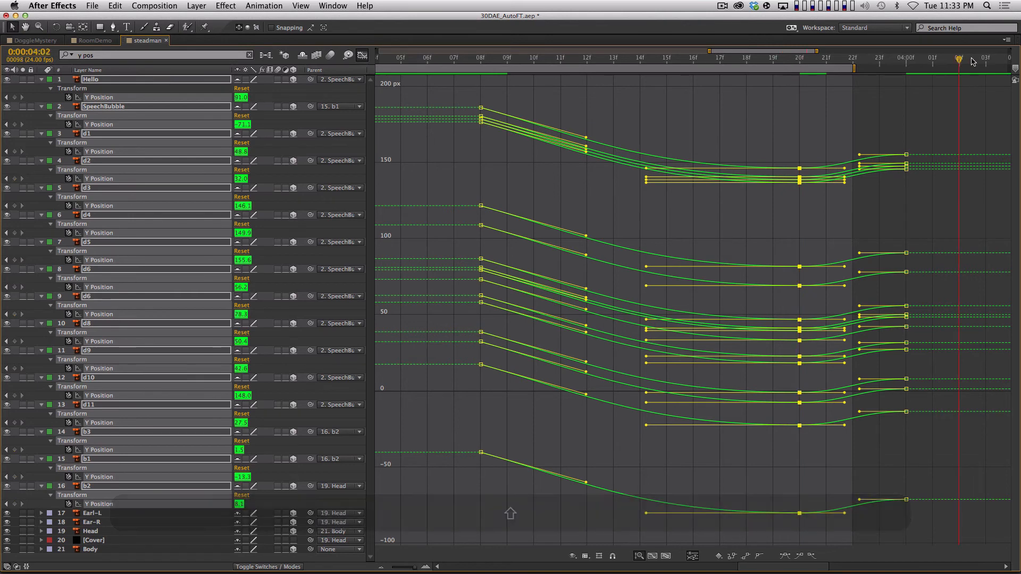
key("n")
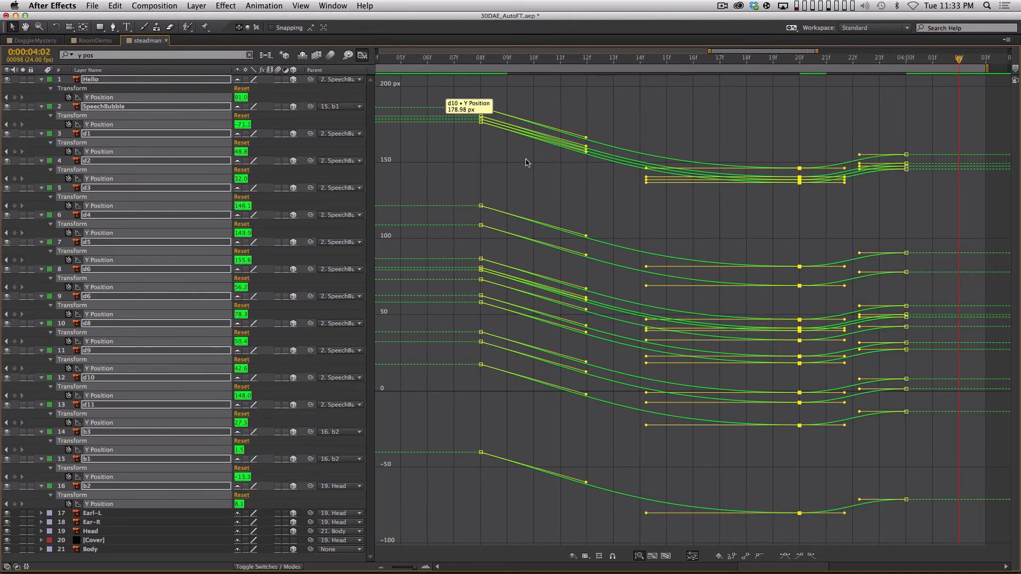
left_click(363, 56)
key("super+shift+a")
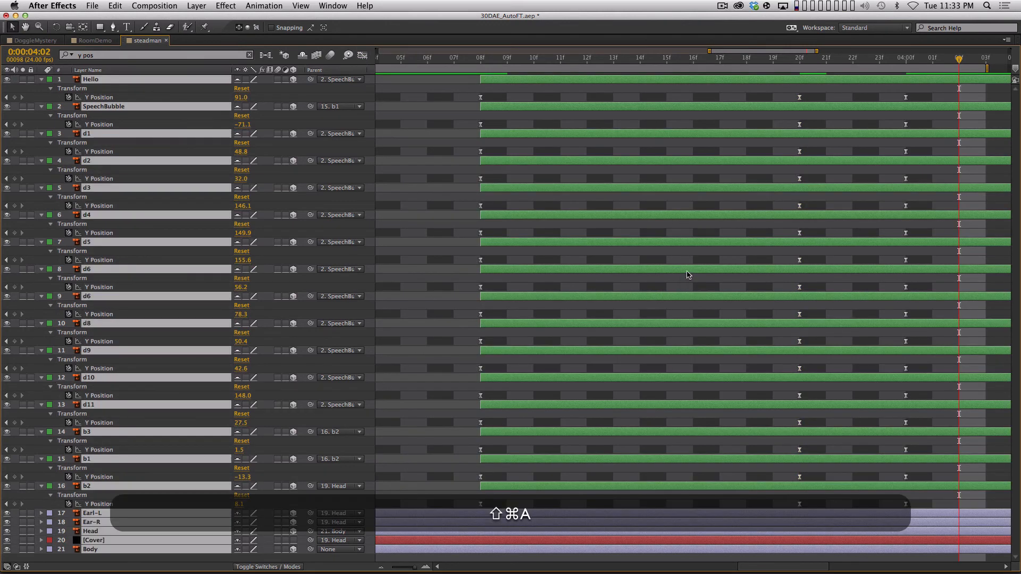
key("shift+grave")
key("shift+grave")
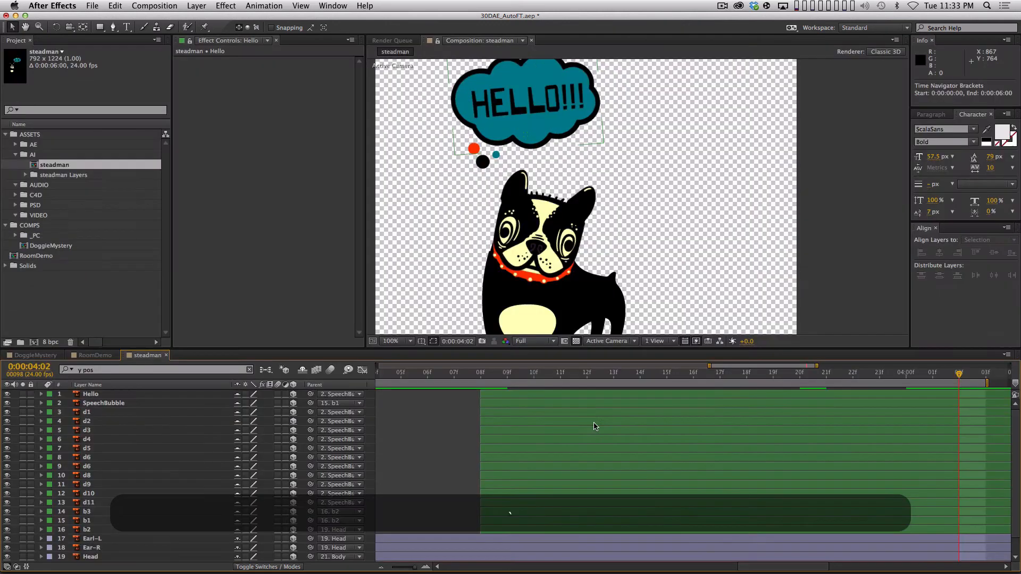
key("comma")
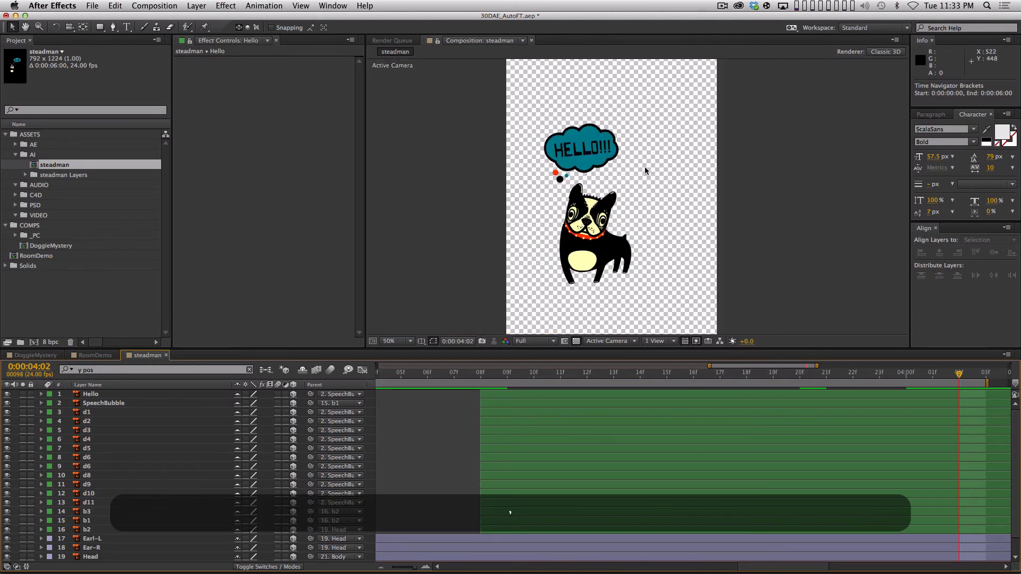
key("KP_0")
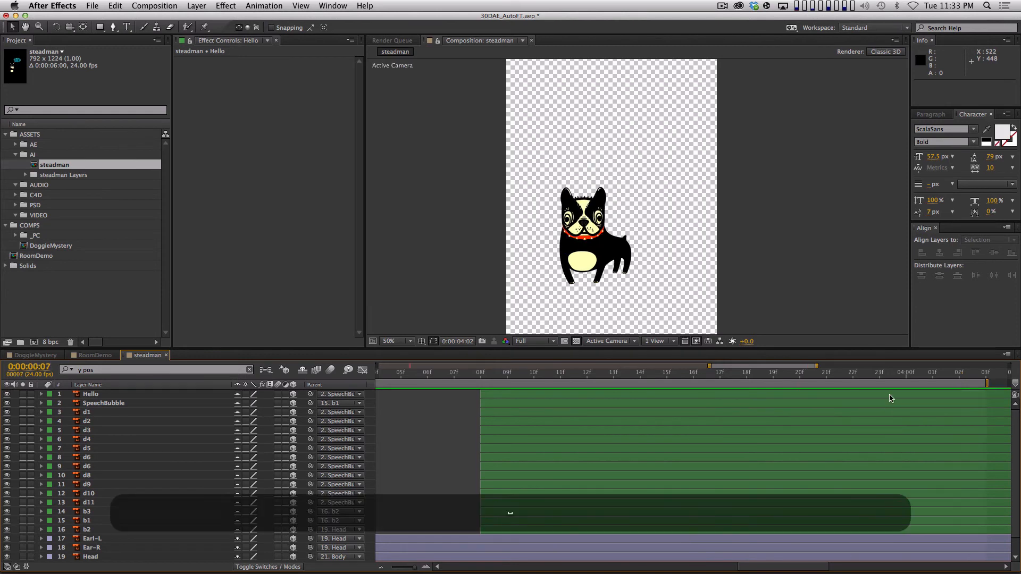
- Trim the out points of layers Hello through b2 to 0:00:03:10, two frames past their start at 0:00:03:08
left_click(860, 373)
left_click_drag(861, 373, 477, 447)
key("space")
left_click_drag(402, 452, 436, 452)
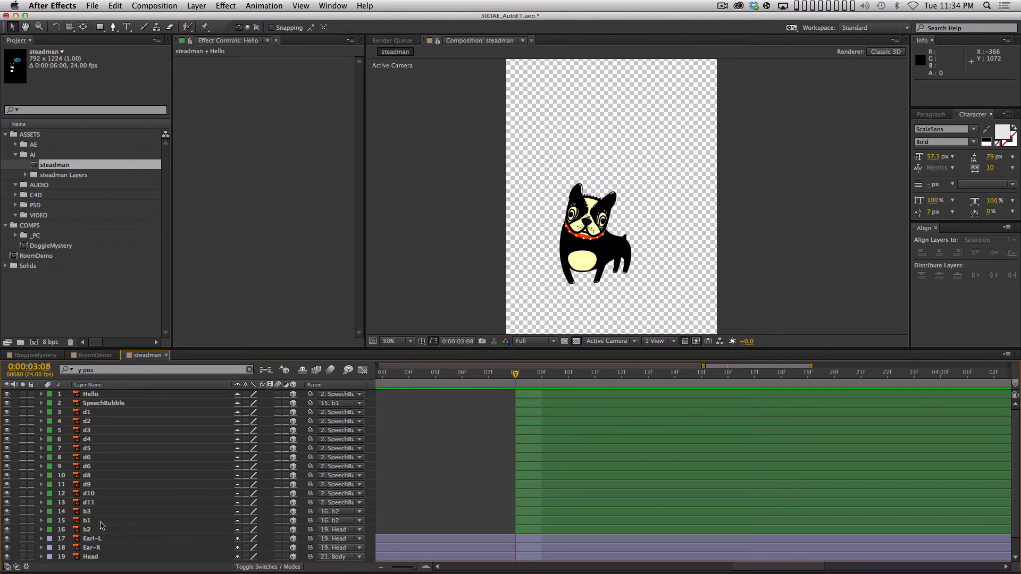
left_click(127, 396)
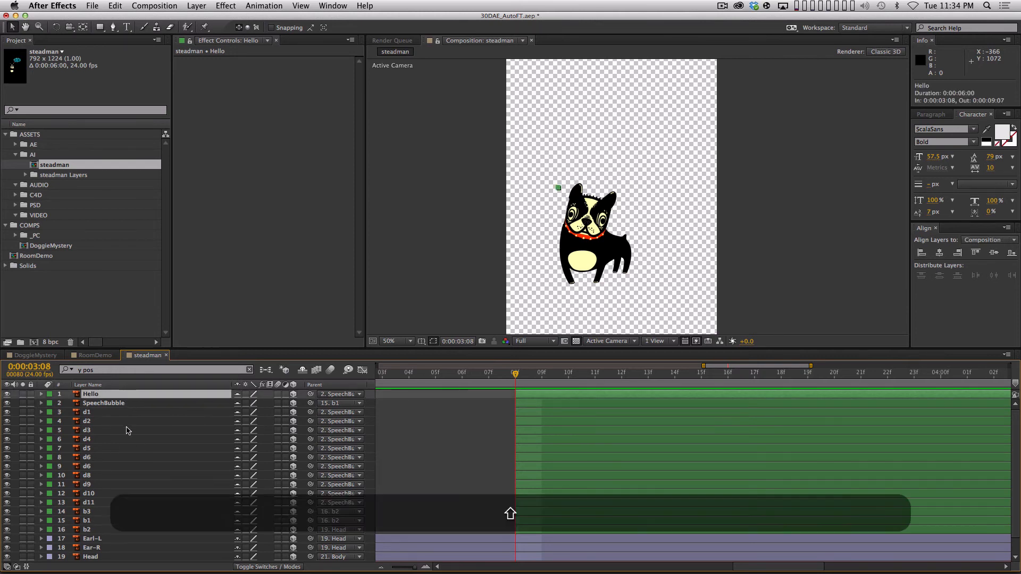
left_click(108, 531, "shift")
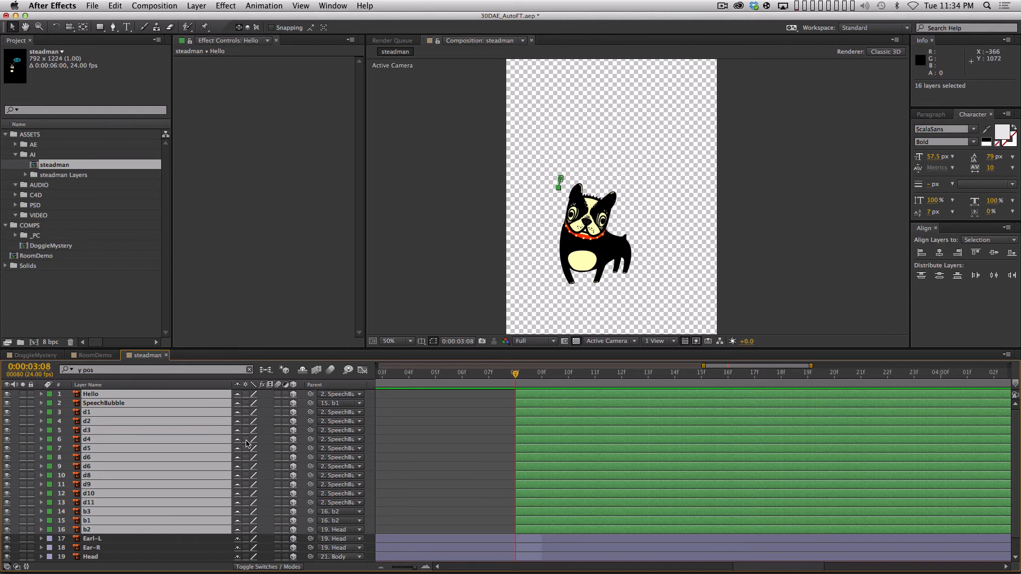
key("Page_Down")
key("Page_Down")
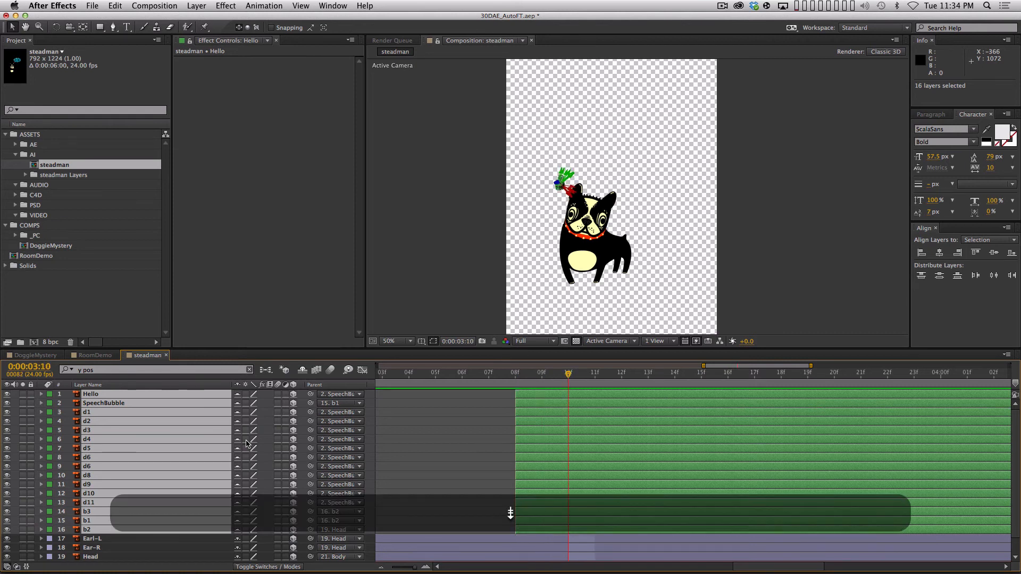
key("alt")
key("alt+bracketright")
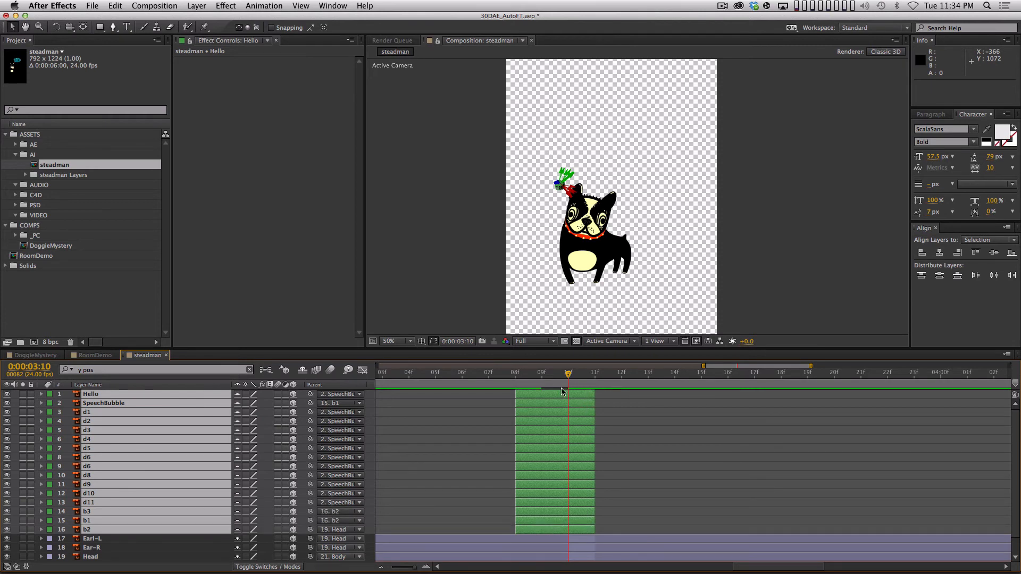
- Step frame by frame around 0:00:03:08 to 0:00:03:10 to check how many frames the trimmed layers last
key("Page_Up")
key("Page_Up")
key("Page_Down")
key("Page_Down")
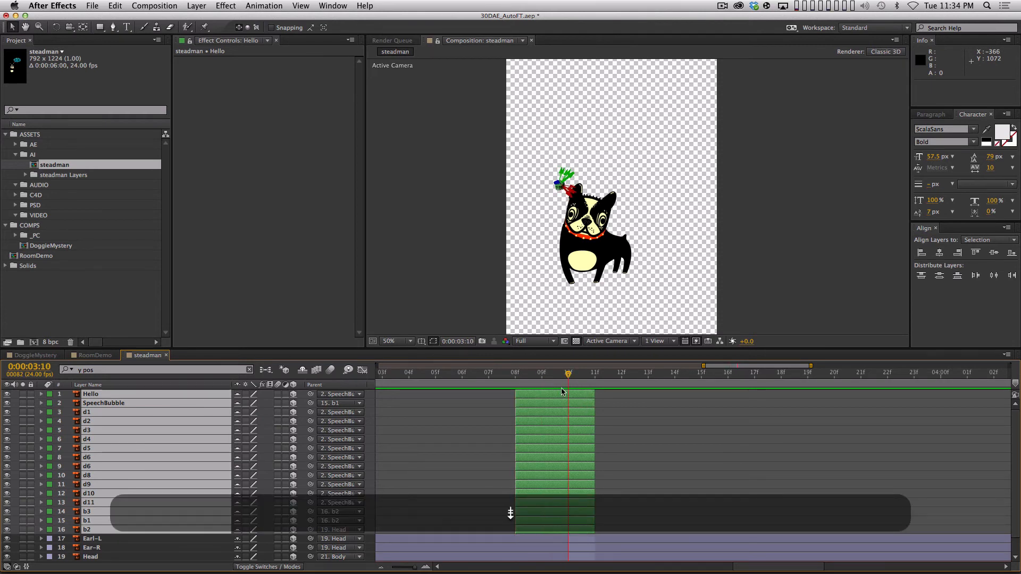
key("Page_Down")
key("Page_Up")
key("Page_Up")
key("Page_Up")
key("Page_Down")
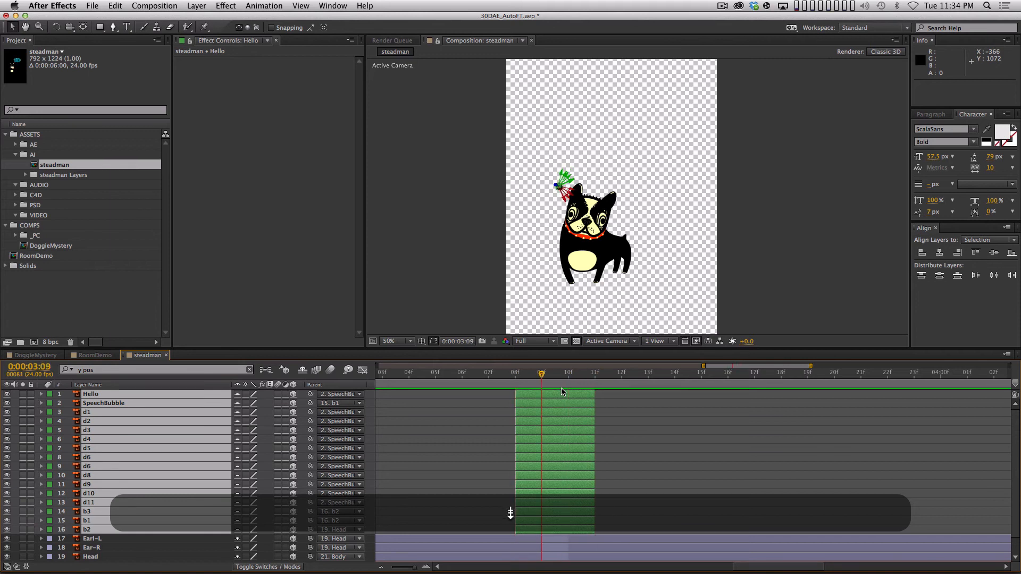
key("Page_Down")
key("Page_Up")
key("Page_Up")
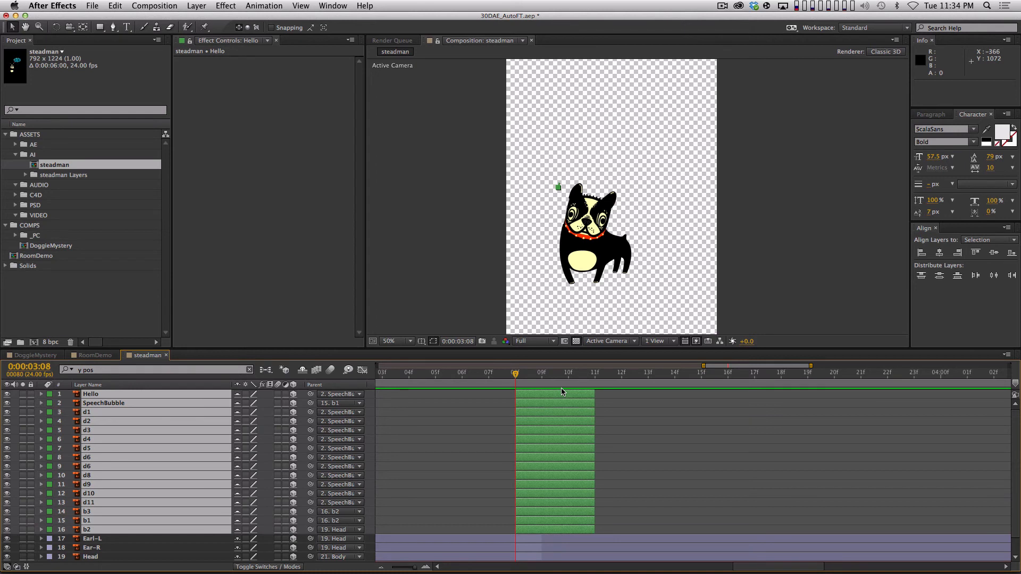
- Shorten layers Hello through b2 to end at 0:00:03:09 so each lasts two frames, and deselect them
key("Page_Down")
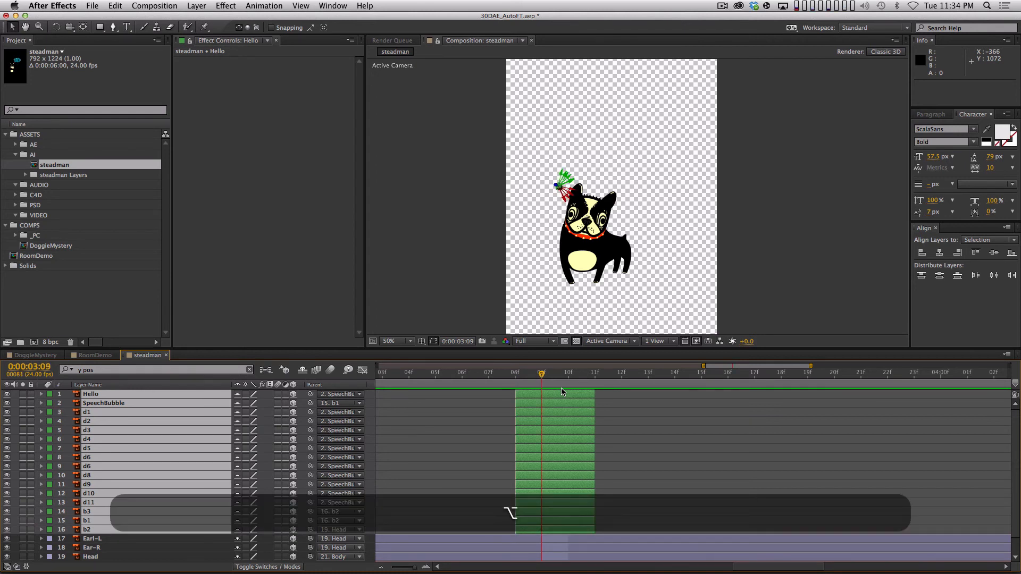
key("alt+bracketright")
key("Page_Up")
key("Page_Down")
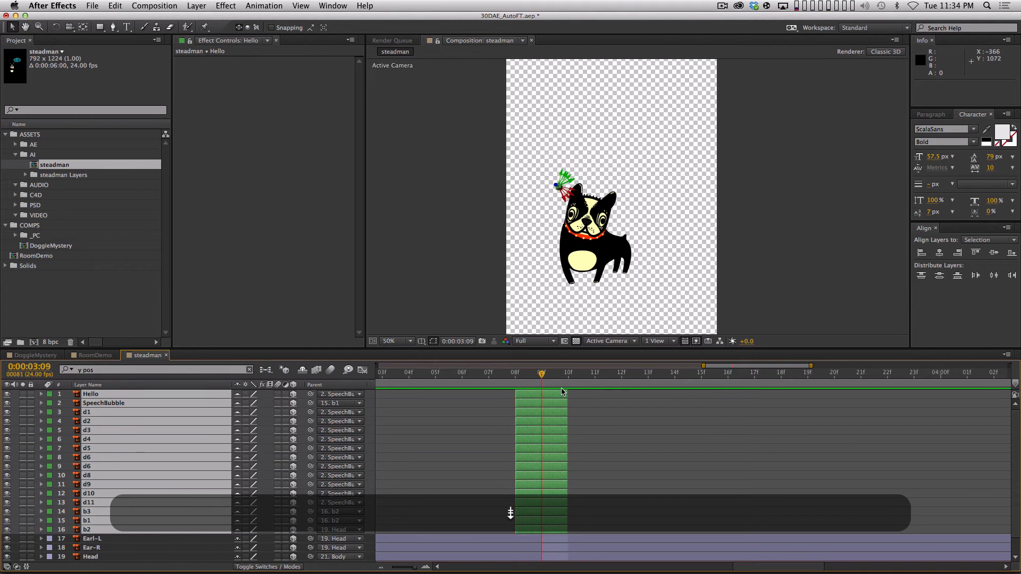
key("Page_Up")
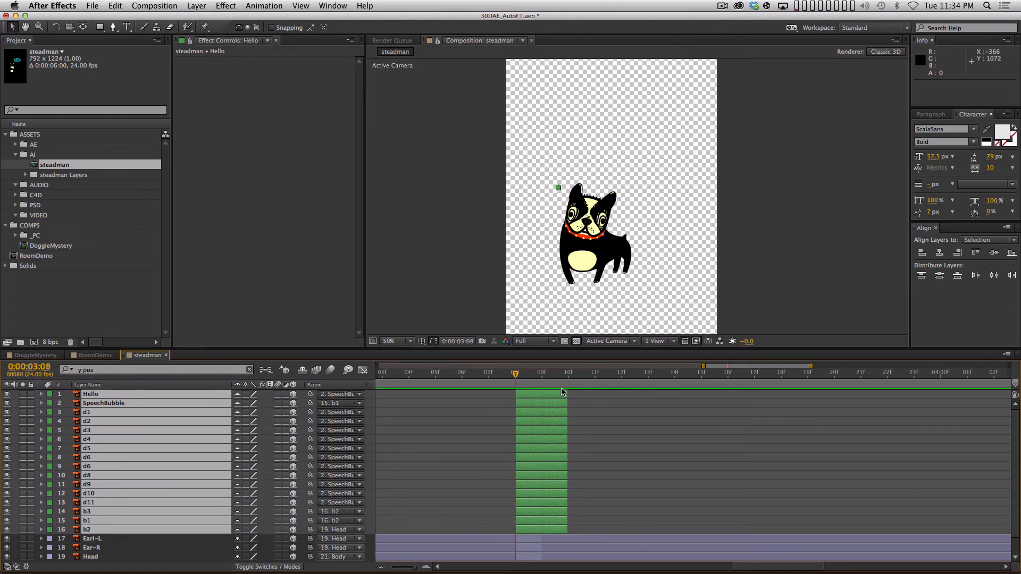
key("super+shift+a")
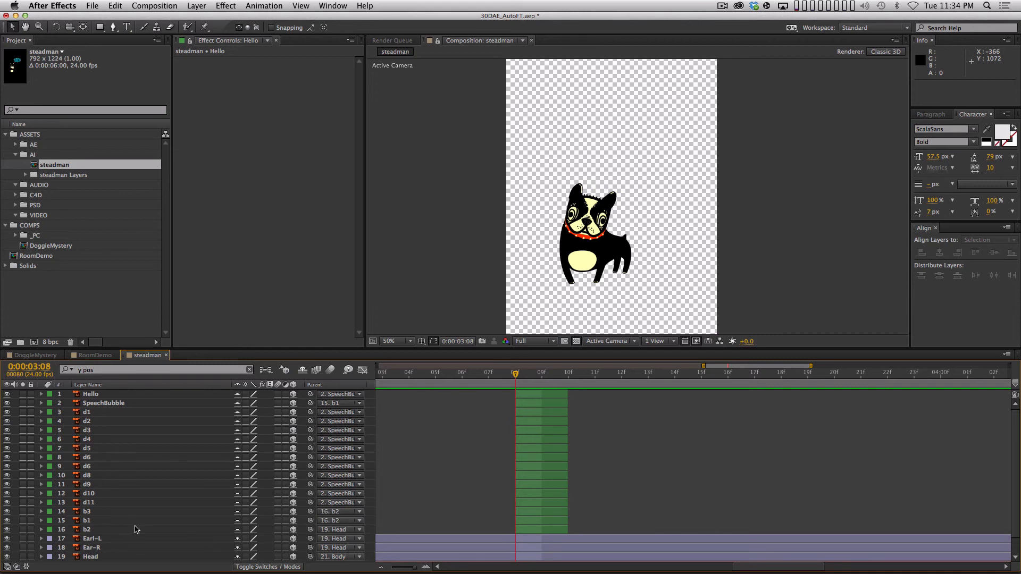
- Sequence the layers from b2 up to Hello with the Sequence Layers keyframe assistant, without overlap
left_click(107, 530)
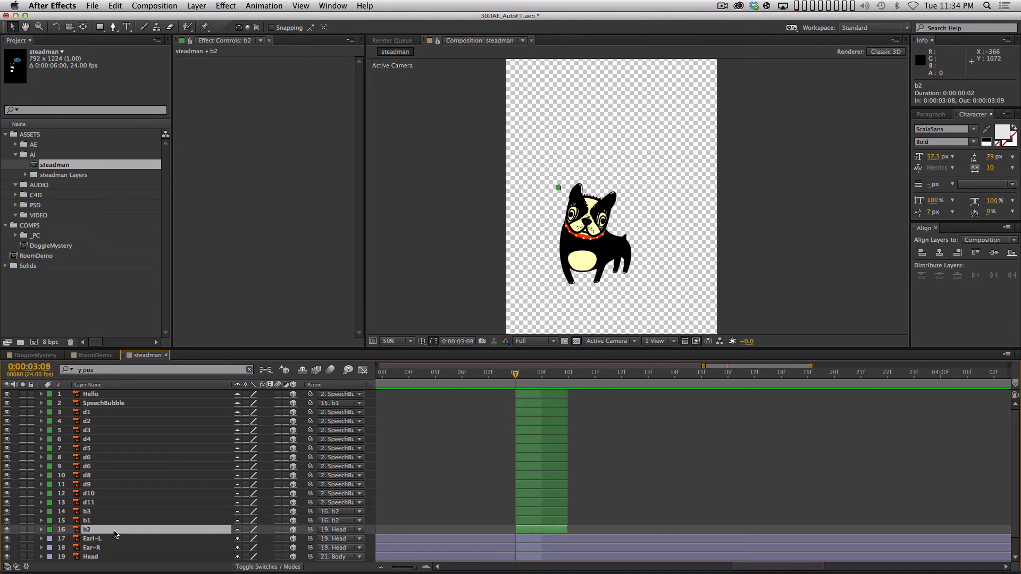
key("shift")
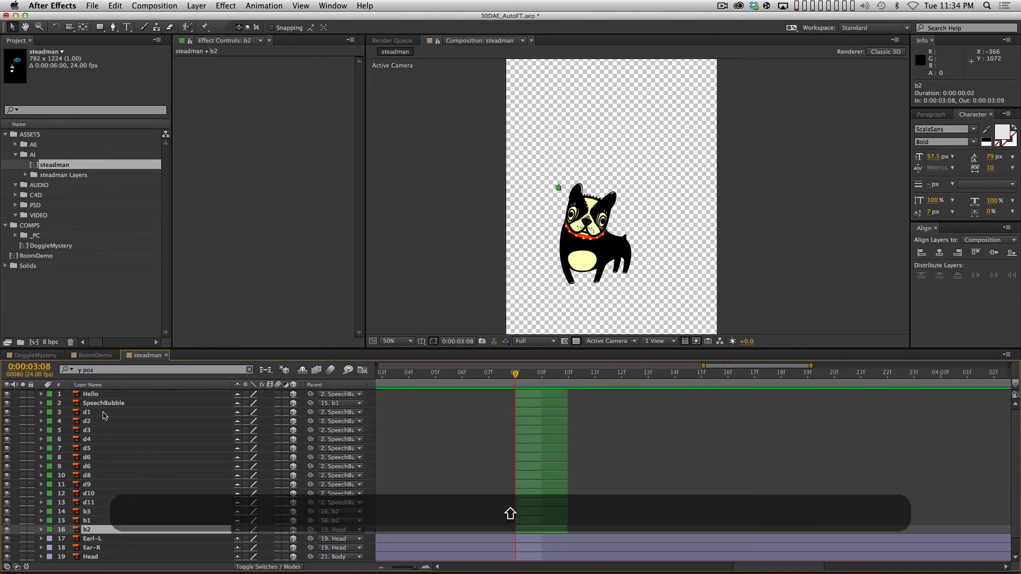
left_click(109, 396, "shift")
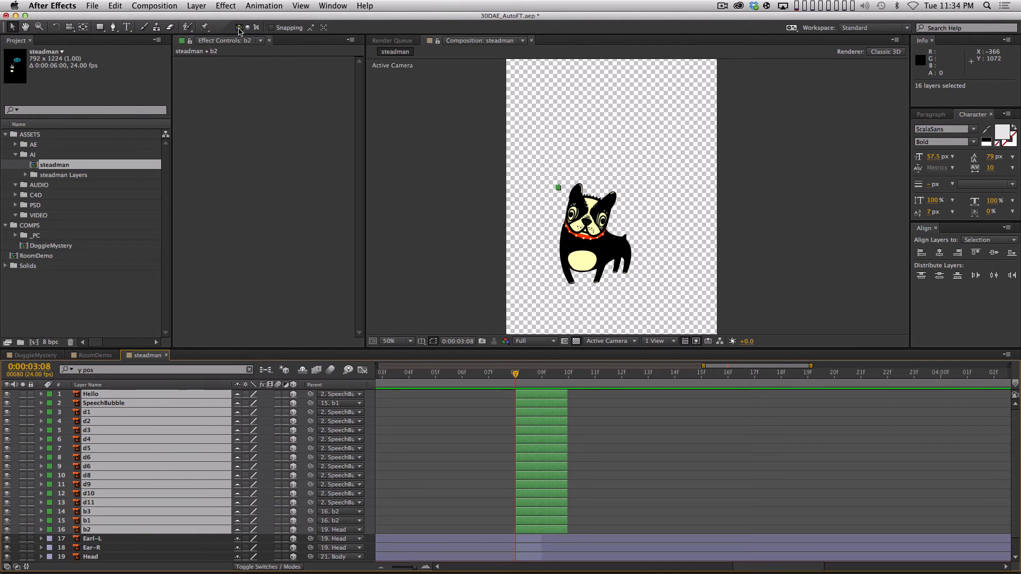
left_click(273, 5)
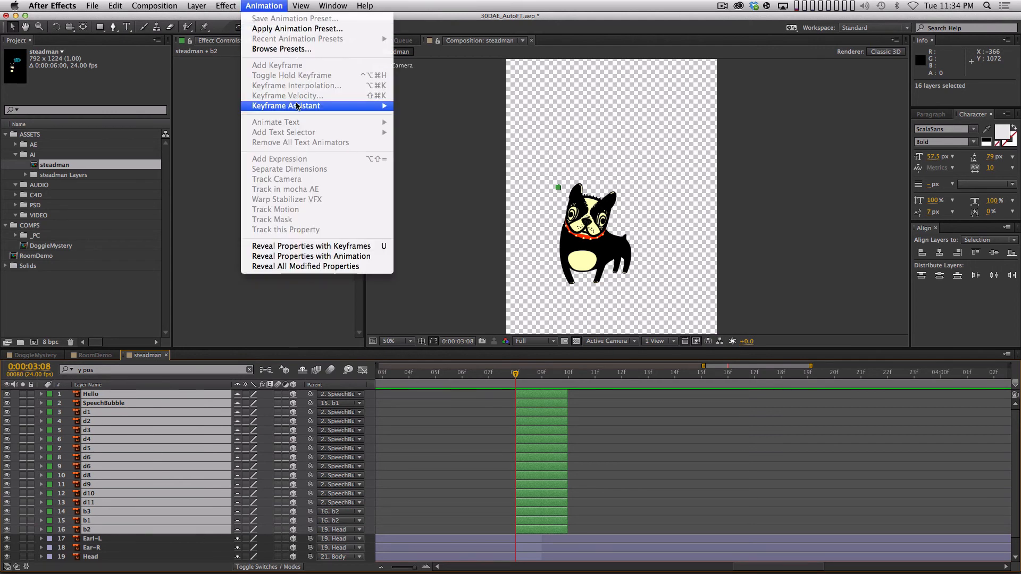
mouse_move(340, 105)
left_click(447, 177)
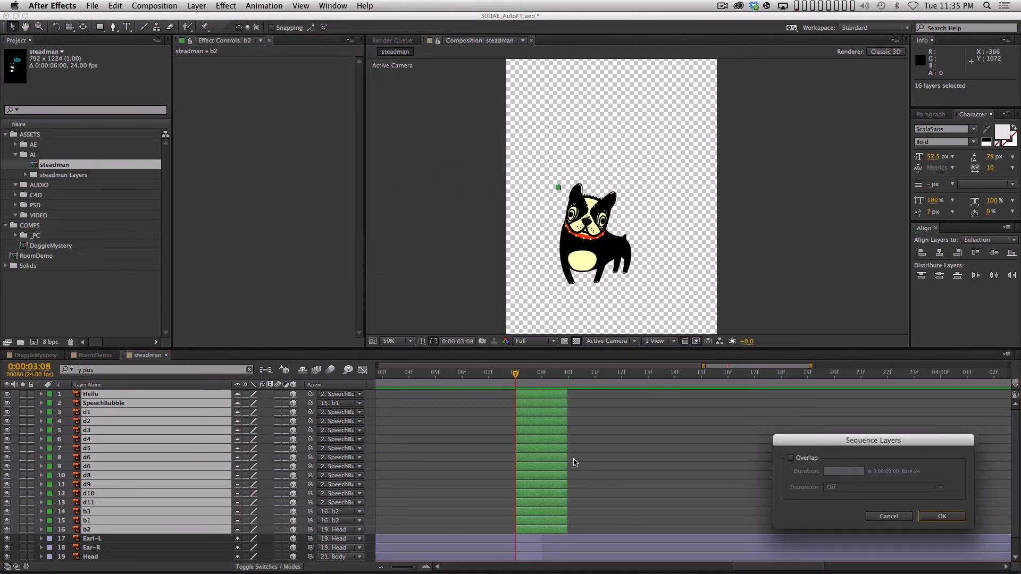
left_click_drag(841, 447, 789, 164)
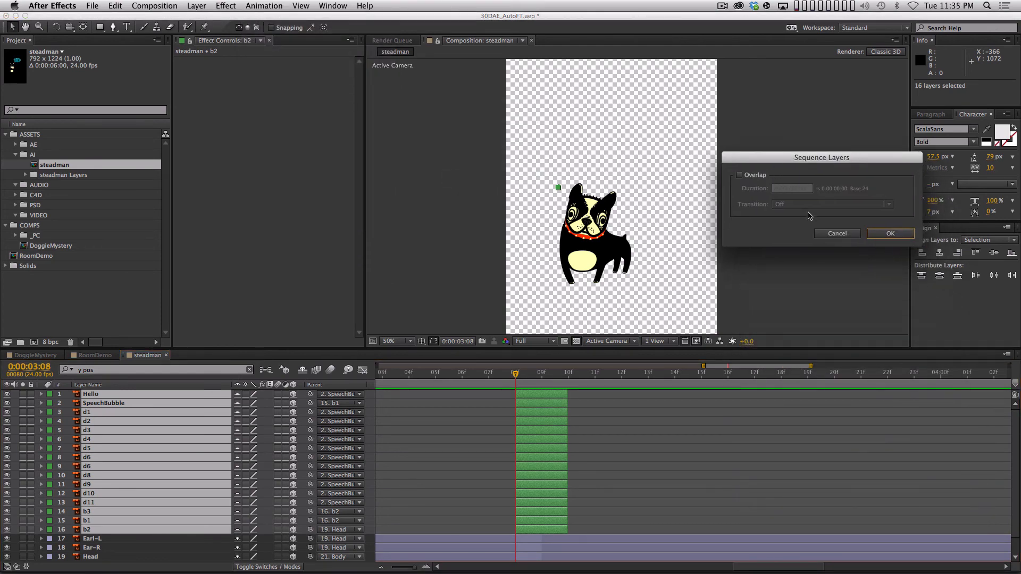
left_click(896, 237)
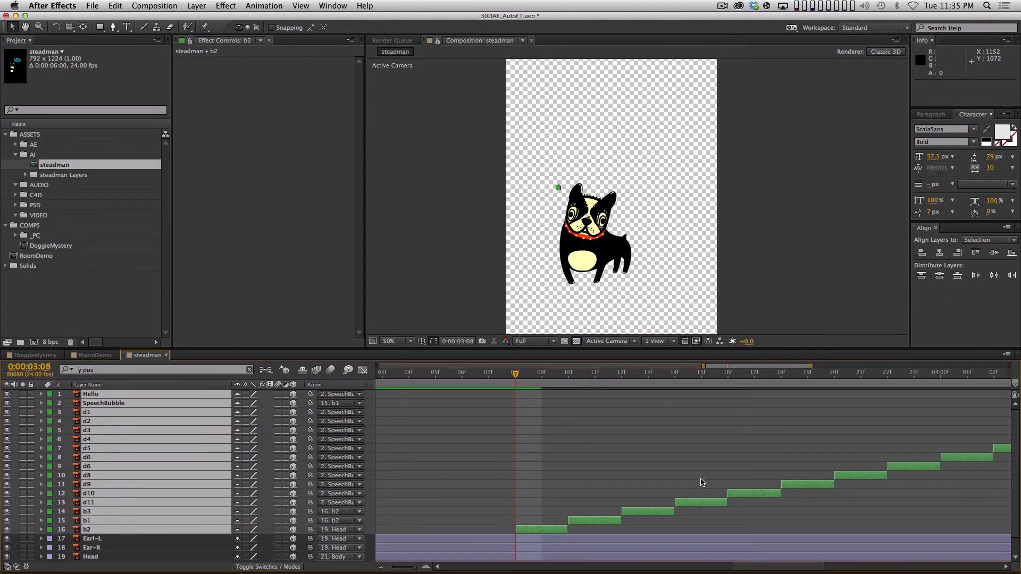
- Extend the out points of all the staggered layers to the end of the composition at 0:00:05:23
key("minus")
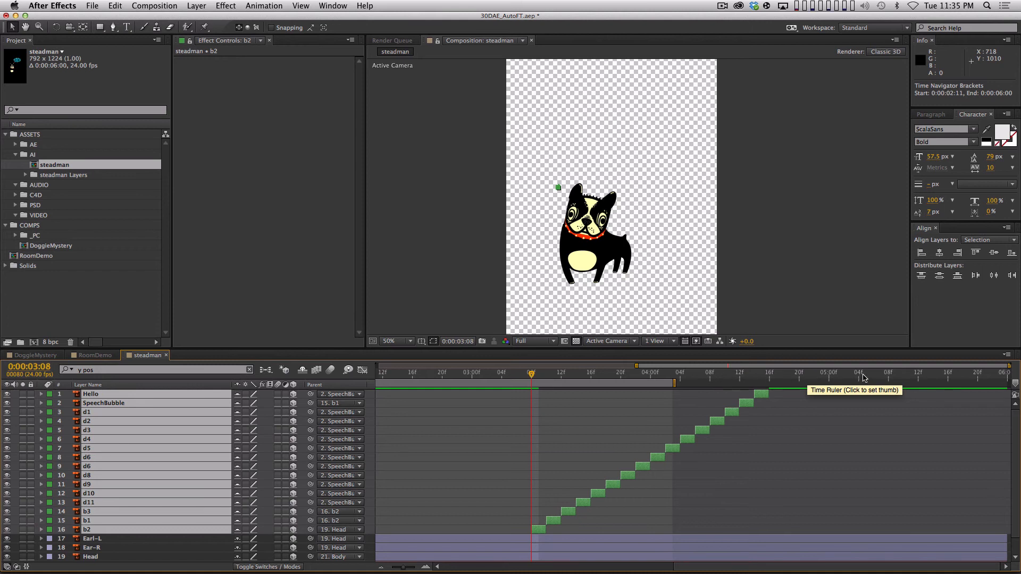
key("End")
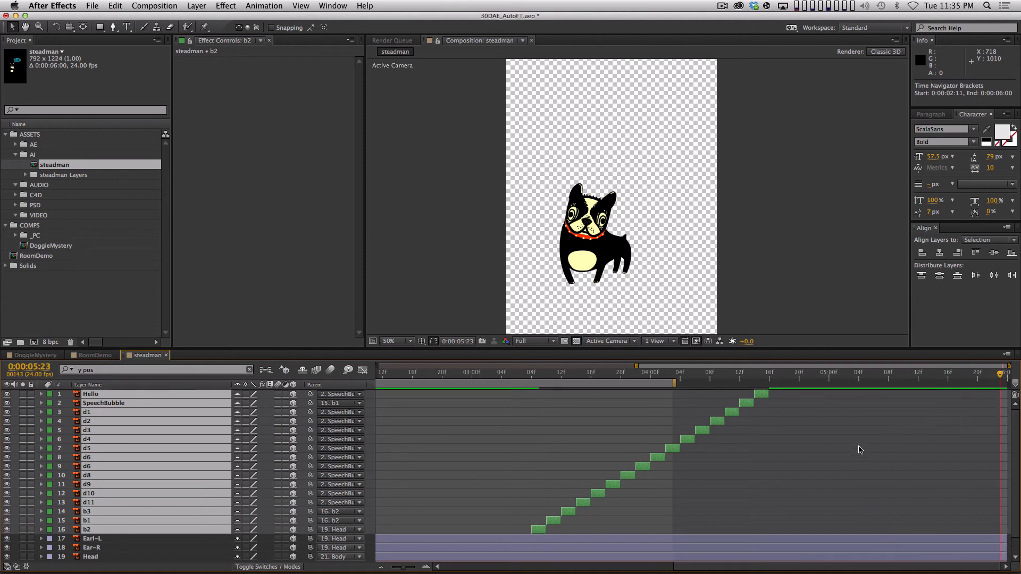
key("alt")
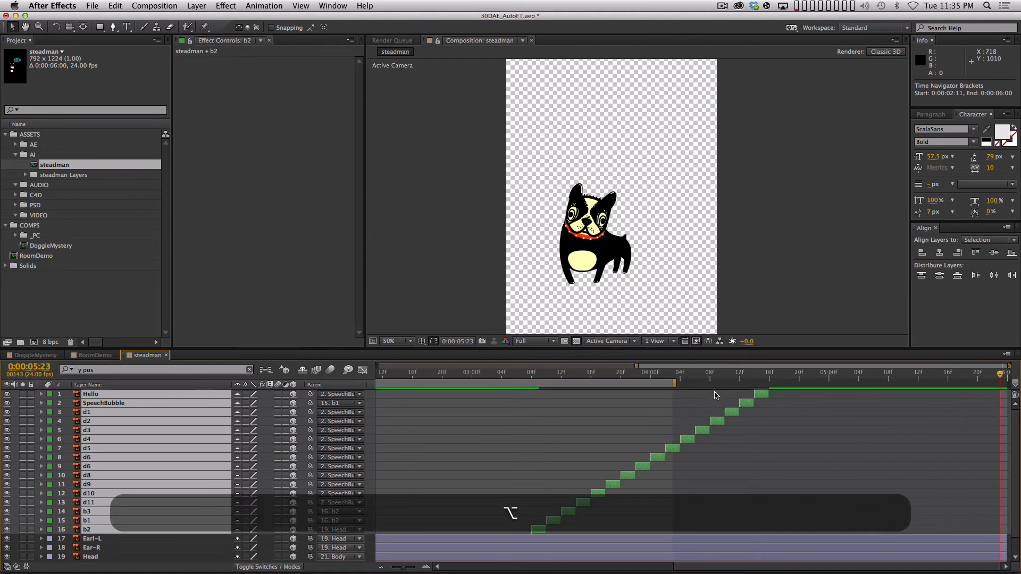
key("alt+bracketright")
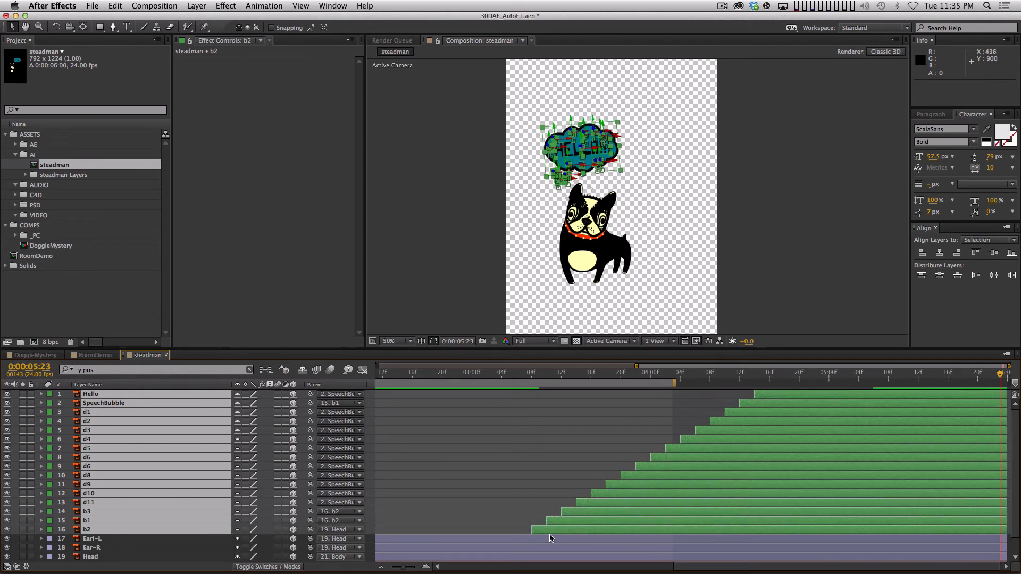
- Extend the work area to the composition's end at 0:00:05:23, preview the staggered bubble layers, and deselect all layers
left_click_drag(675, 384, 1009, 380)
left_click_drag(535, 376, 804, 376)
key("space")
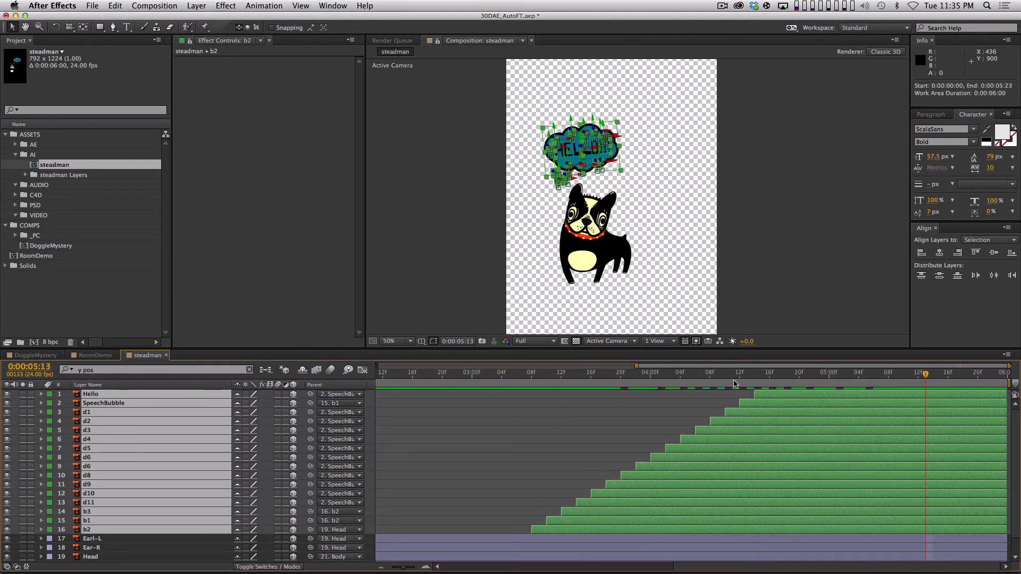
key("shift+super+a")
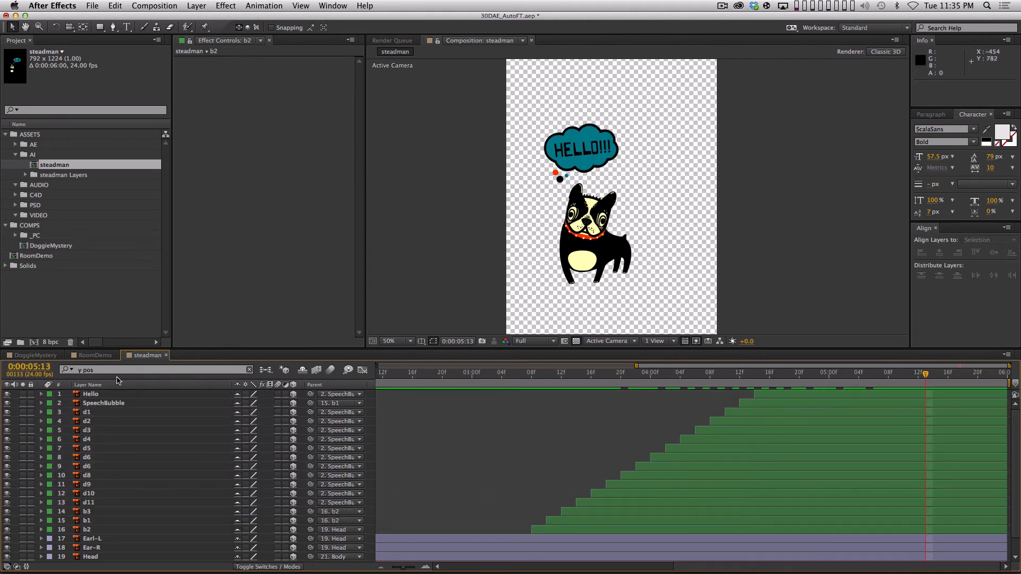
- Move layers d1 through d11 to the top of the stack and shift them so d11 starts at 0:00:03:22
left_click(109, 414)
left_click(104, 503, "shift")
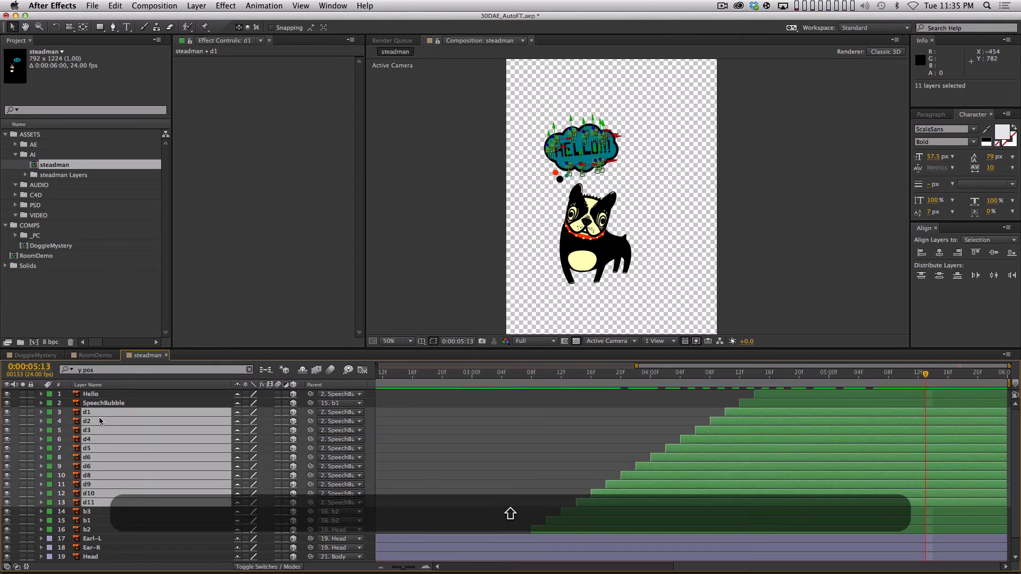
left_click_drag(99, 452, 105, 395)
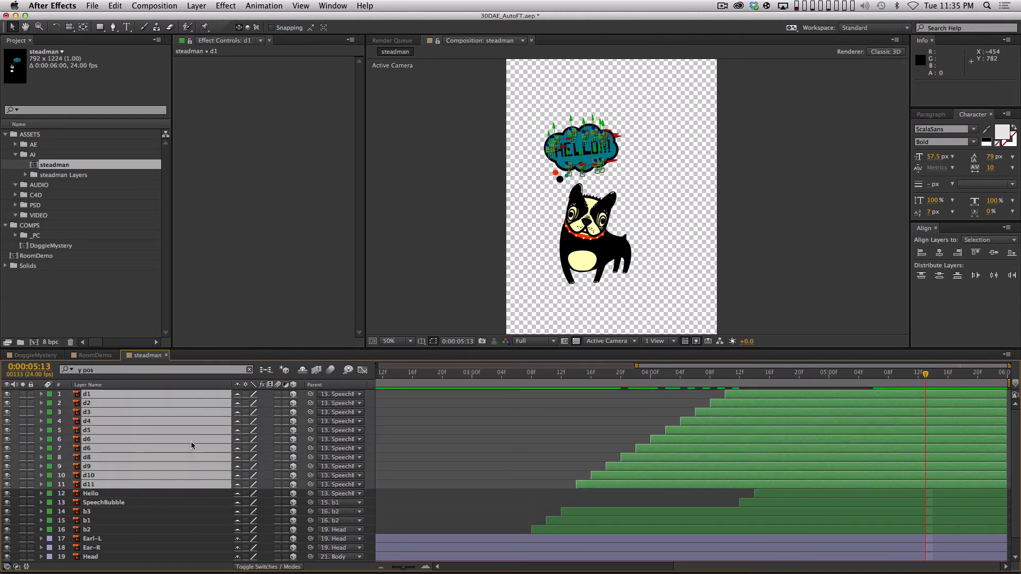
left_click_drag(606, 484, 673, 485)
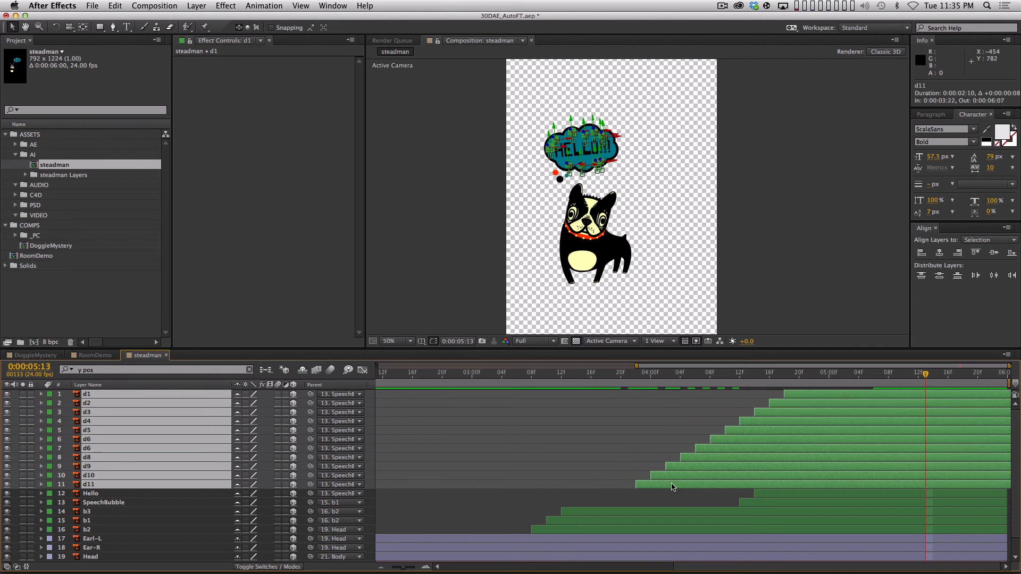
- Shift Hello and SpeechBubble earlier so SpeechBubble starts at 0:00:03:14, and extend their out points past the composition's end
left_click(801, 495)
left_click(770, 503, "shift")
left_click_drag(770, 503, 616, 504)
left_click_drag(848, 505, 1010, 505)
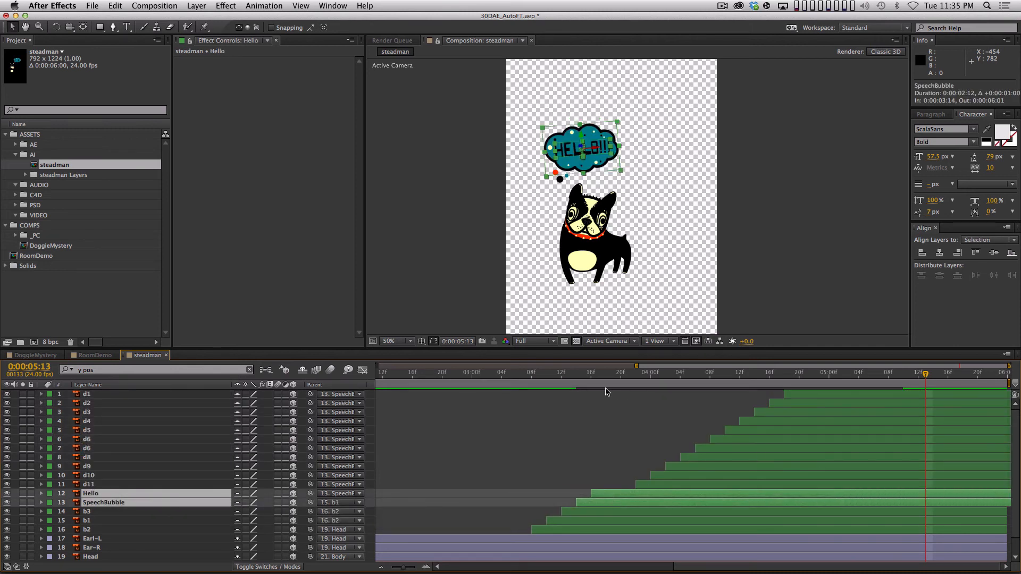
- Shift layers d1 through d11 earlier together so d11 starts at 0:00:03:17, just after the Hello layer
left_click_drag(563, 375, 636, 401)
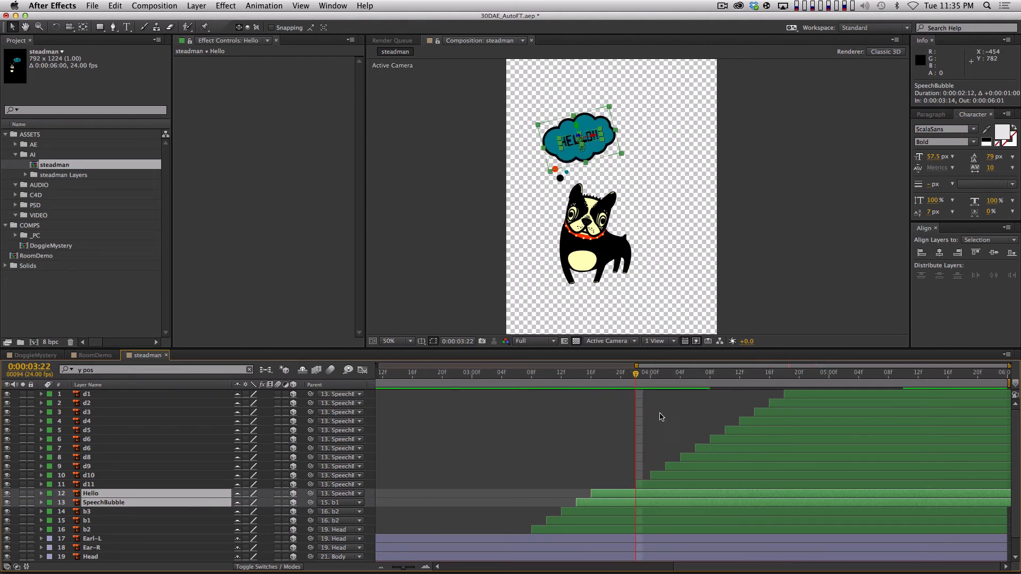
left_click(657, 485)
left_click(809, 395, "shift")
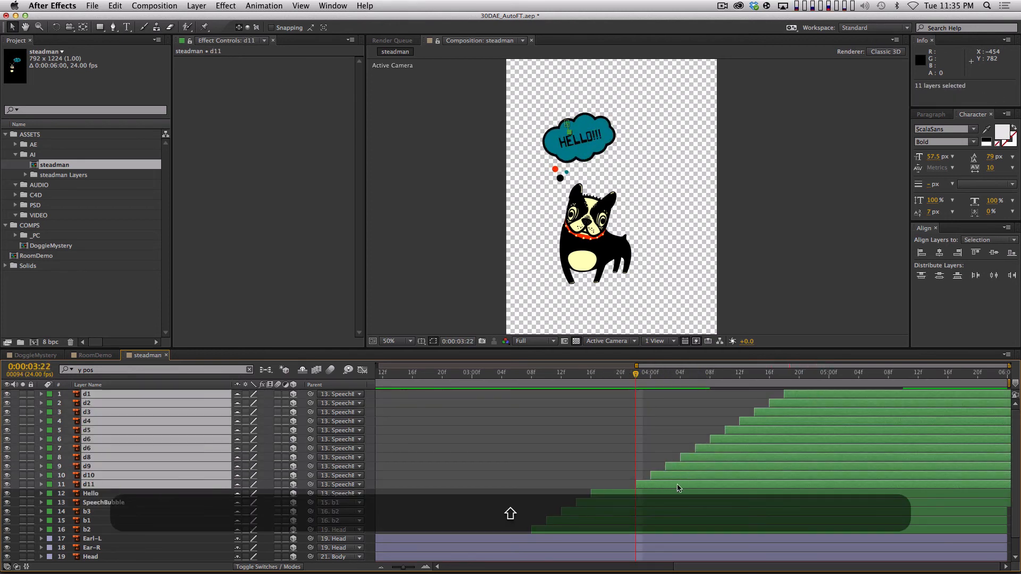
left_click_drag(677, 488, 640, 487)
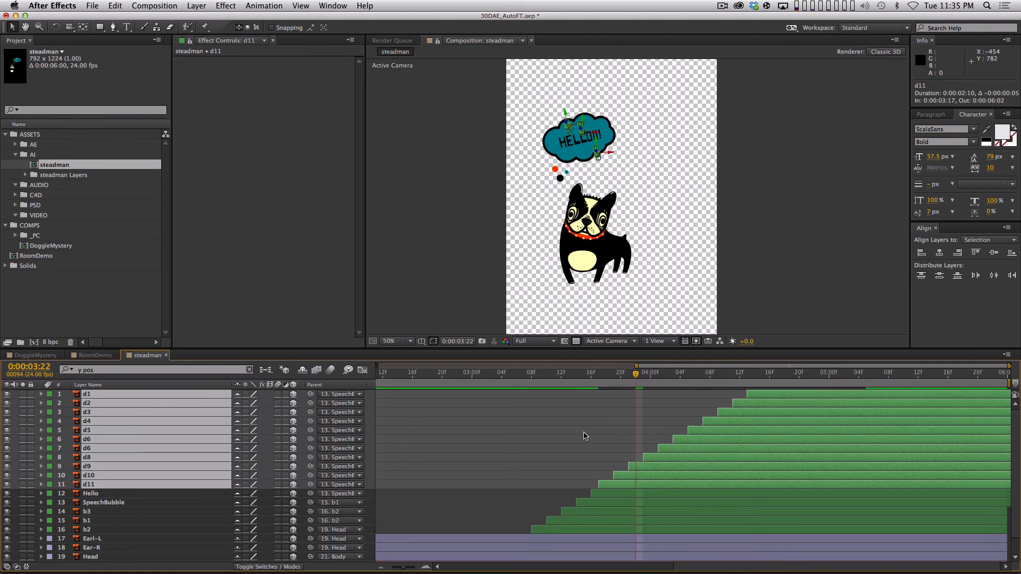
- Start the work area at 0:00:02:23 and RAM preview the restaggered bubble animation
left_click_drag(494, 379, 465, 378)
key("Right")
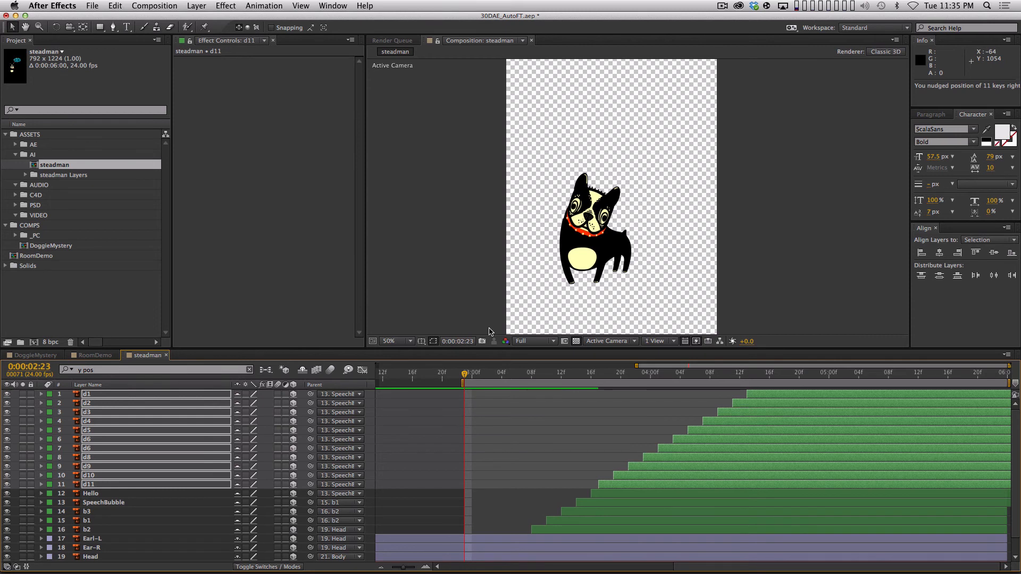
key("KP_0")
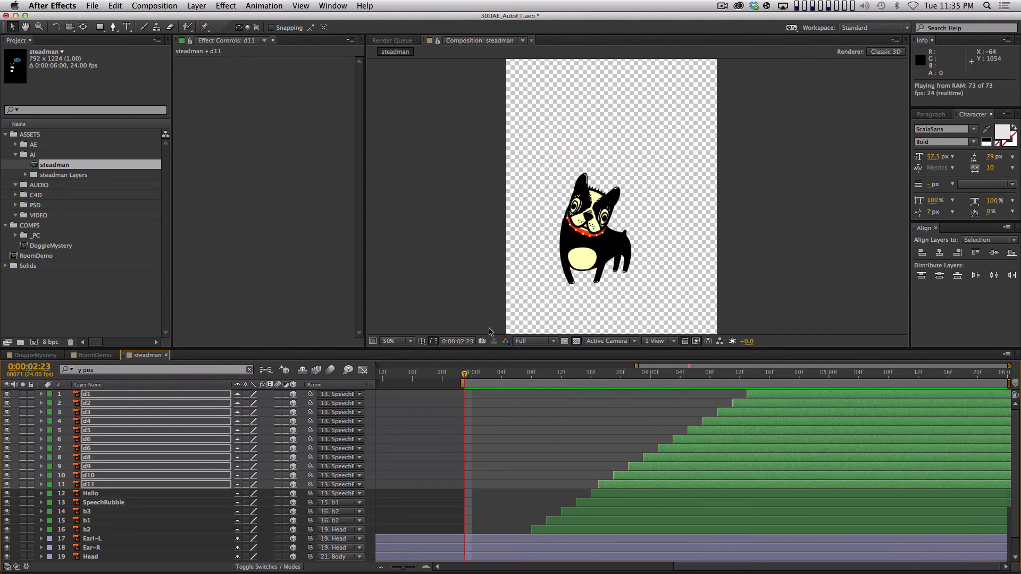
key("space")
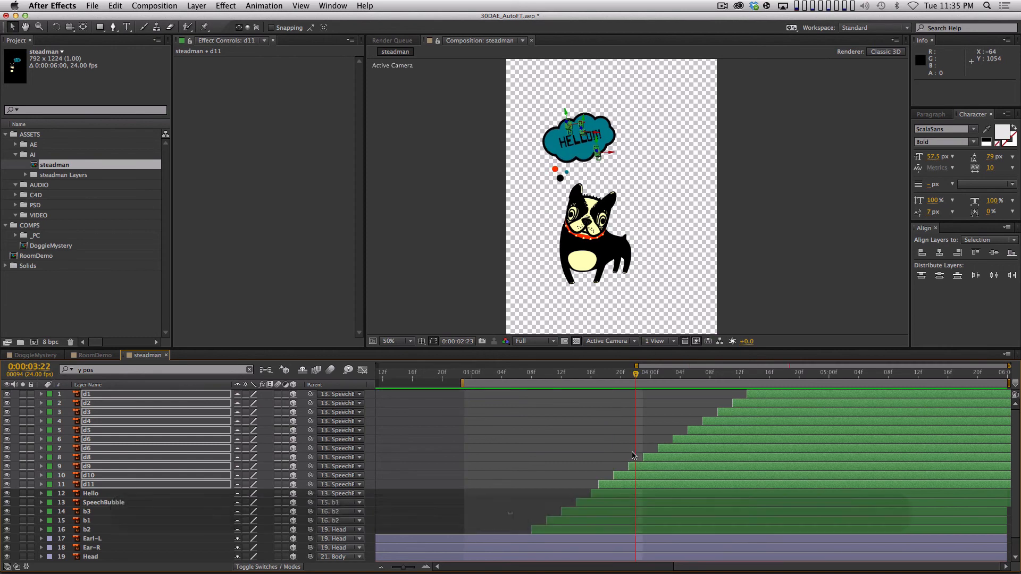
- Inspect the animated properties of layers d1 through d11, collapse them, and replay the RAM preview
key("u")
key("u")
key("u")
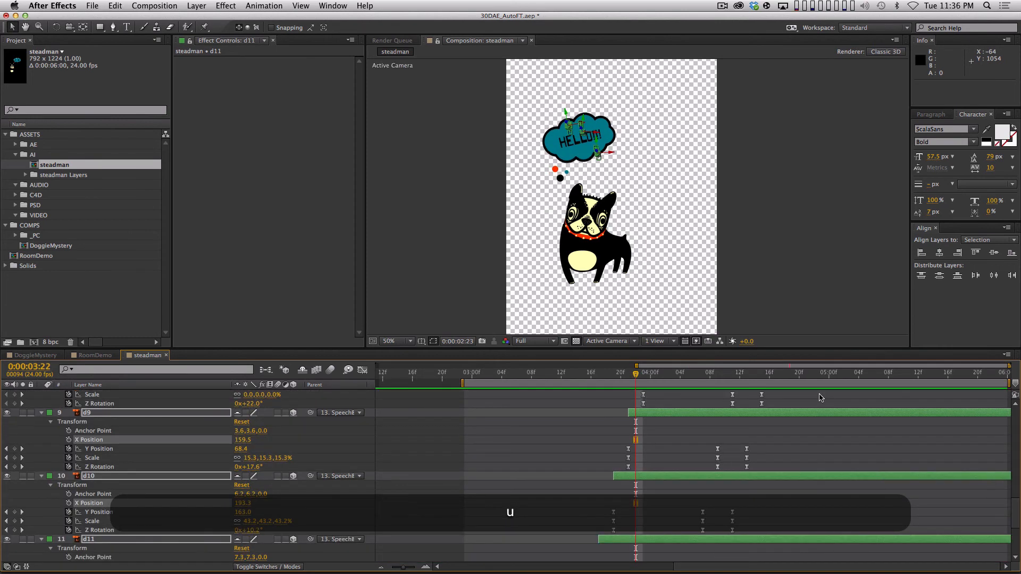
key("u")
key("KP_0")
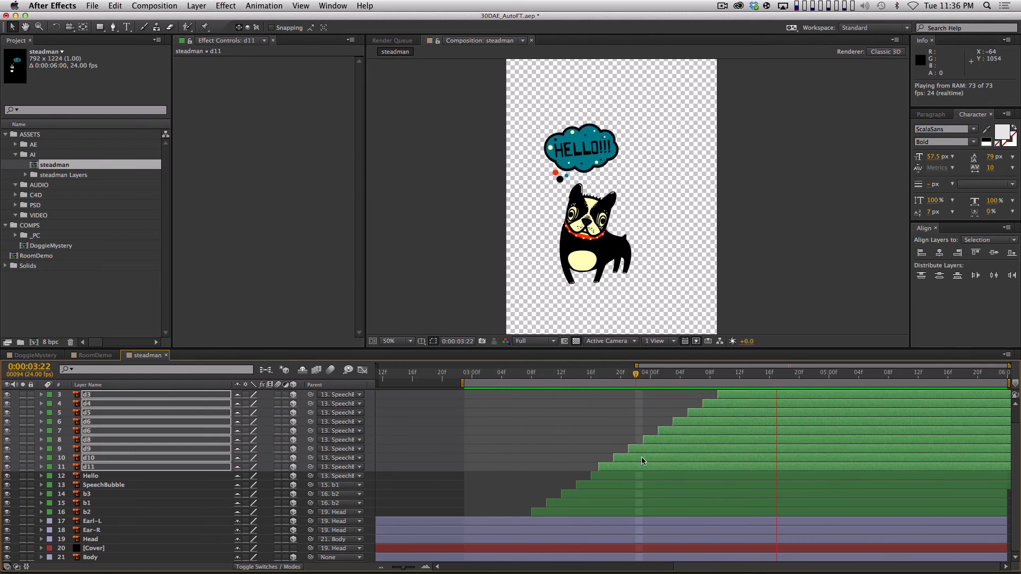
key("space")
- Shift all the speech bubble layers earlier so b2 starts at 0:00:02:06, and extend their out points to about the composition's end
left_click(415, 376)
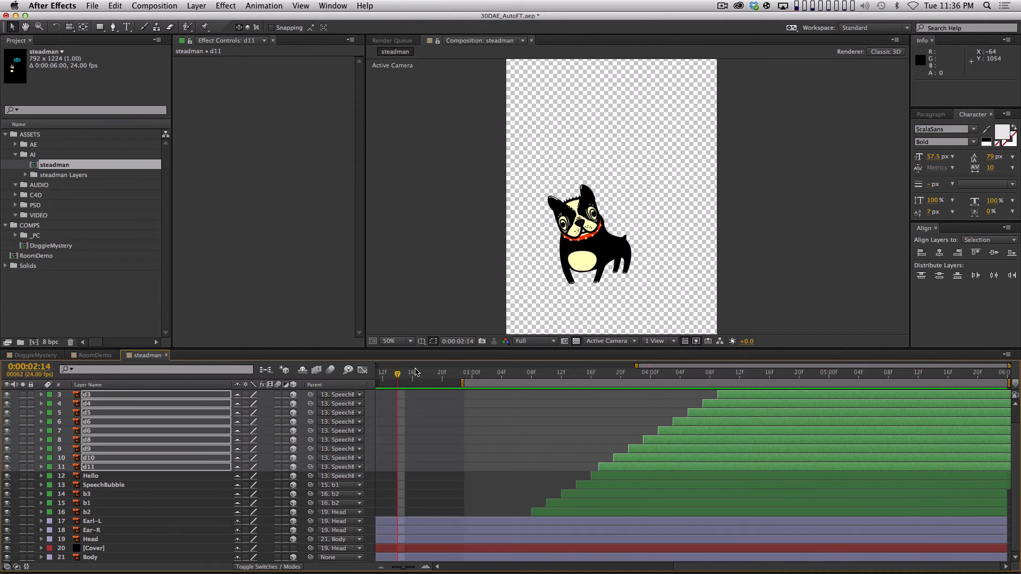
key("minus")
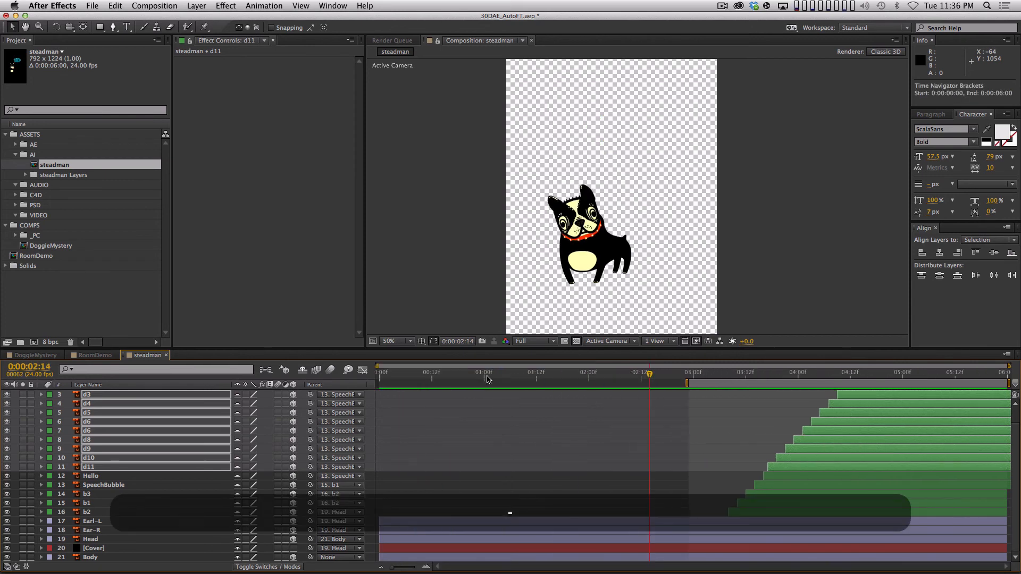
left_click_drag(488, 378, 648, 382)
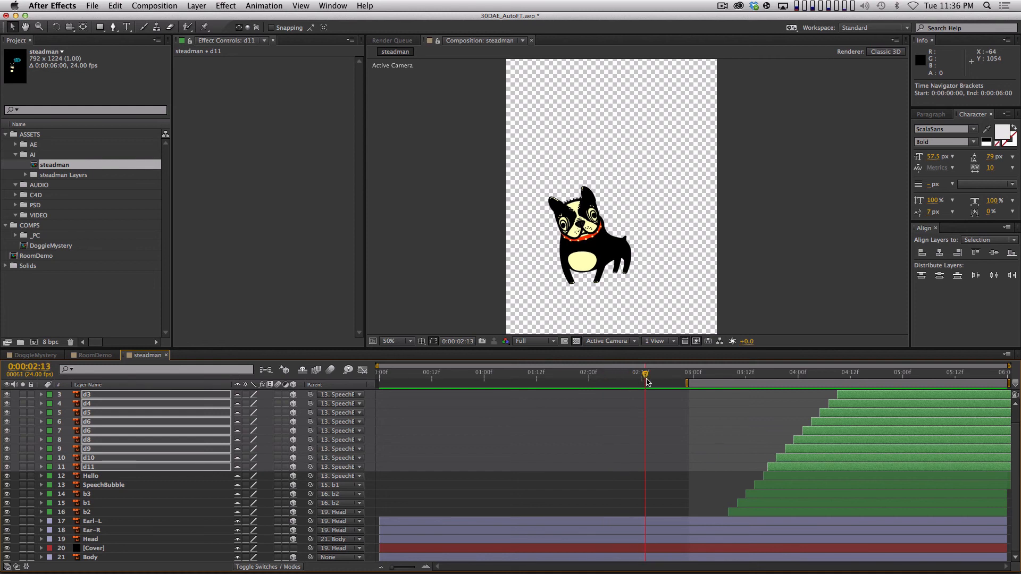
left_click(772, 513)
left_click(884, 396, "shift")
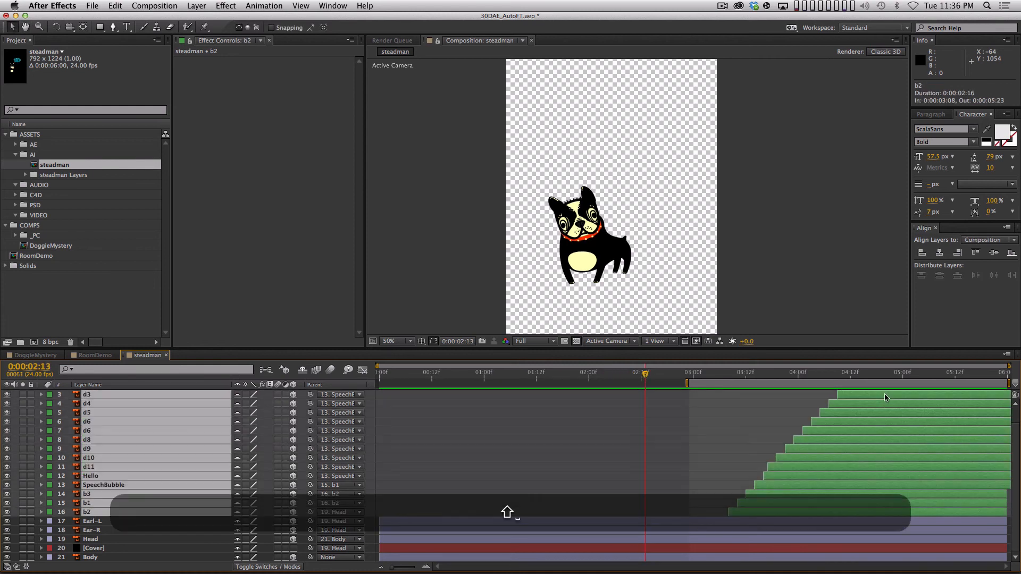
left_click_drag(742, 517, 628, 512)
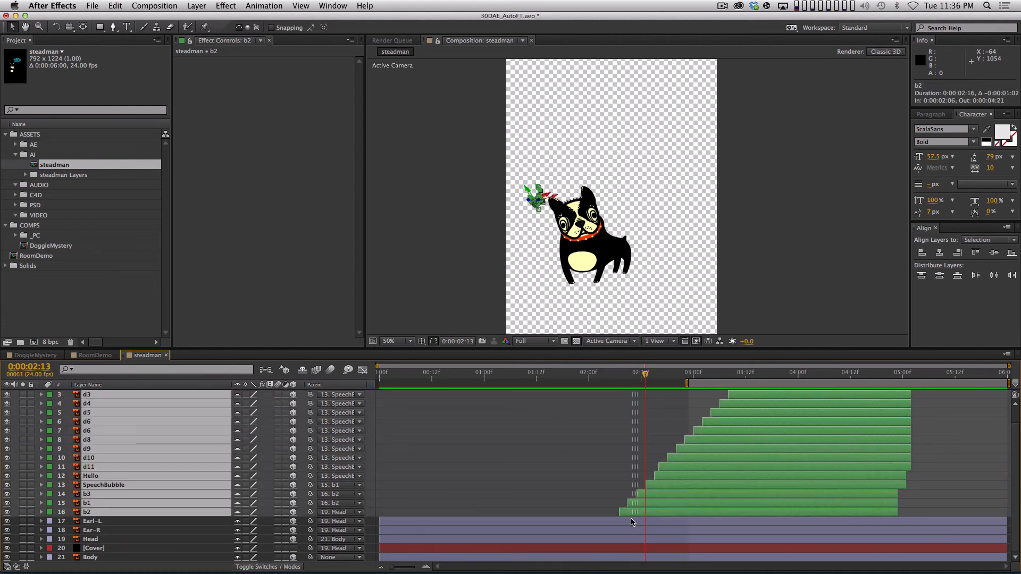
left_click_drag(913, 396, 1011, 396)
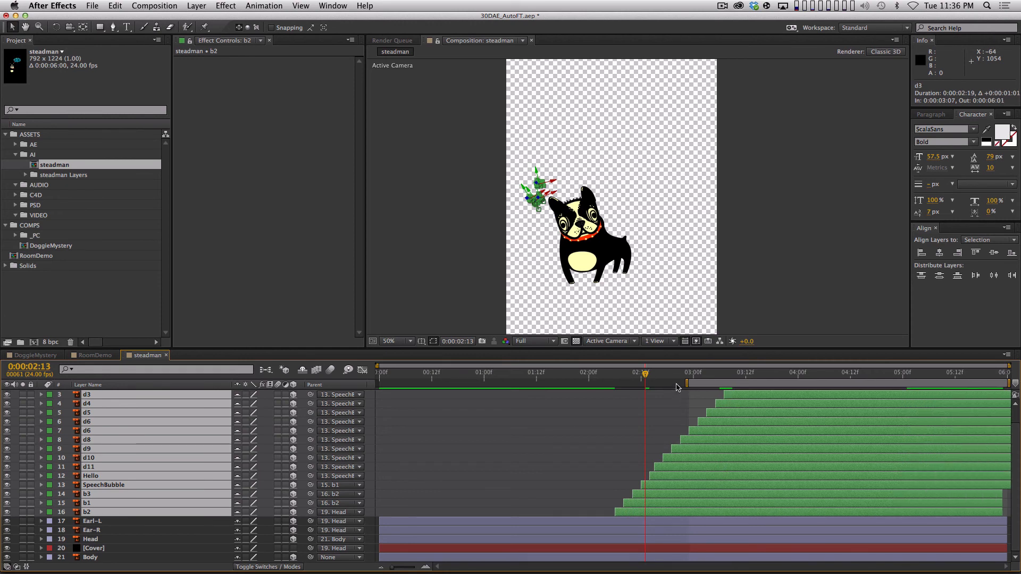
- Start the work area at 0:00:02:03 and RAM preview the bubble's earlier entrance against the dog's head movement
left_click_drag(686, 383, 598, 377)
left_click(601, 374)
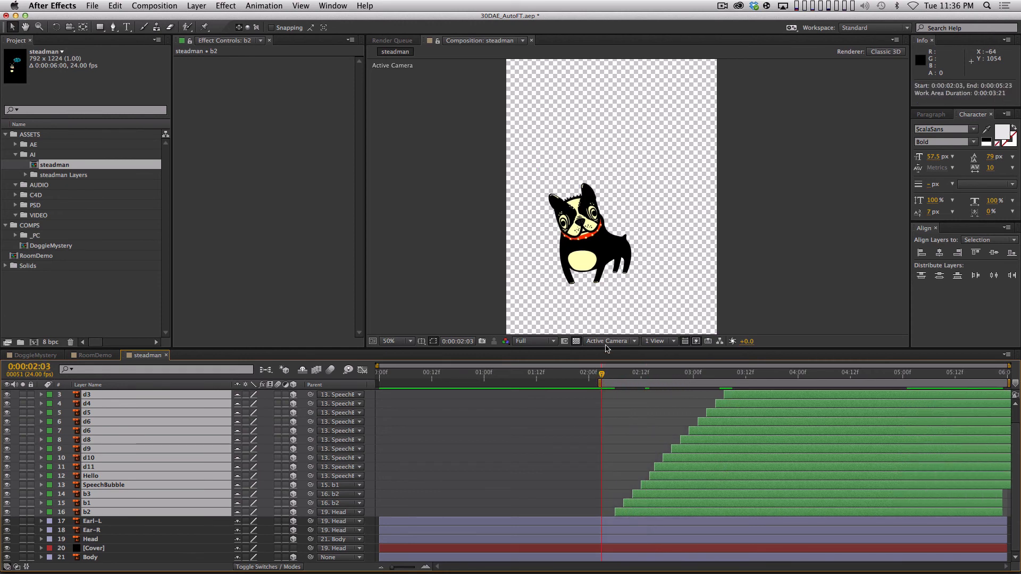
key("KP_0")
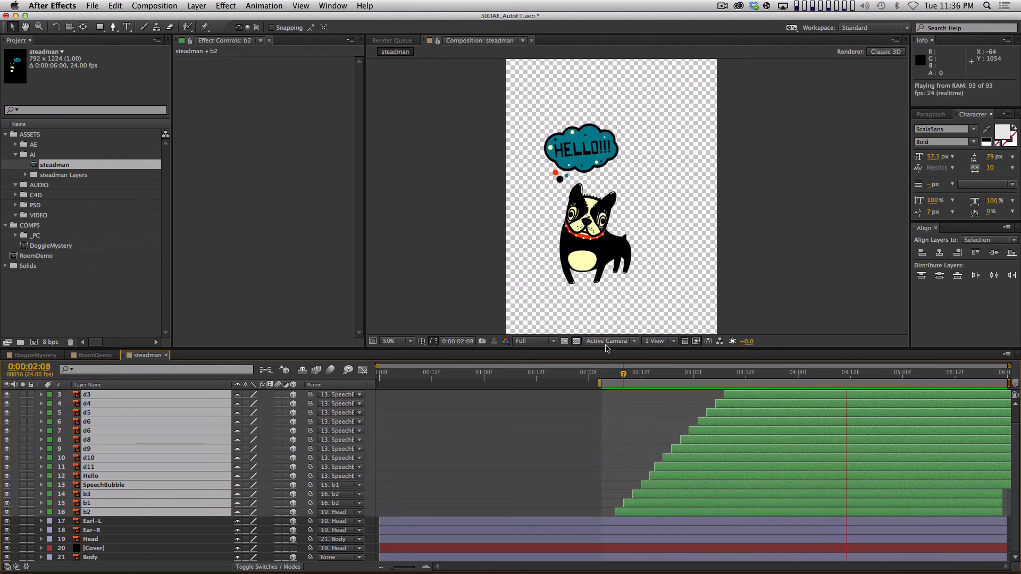
key("space")
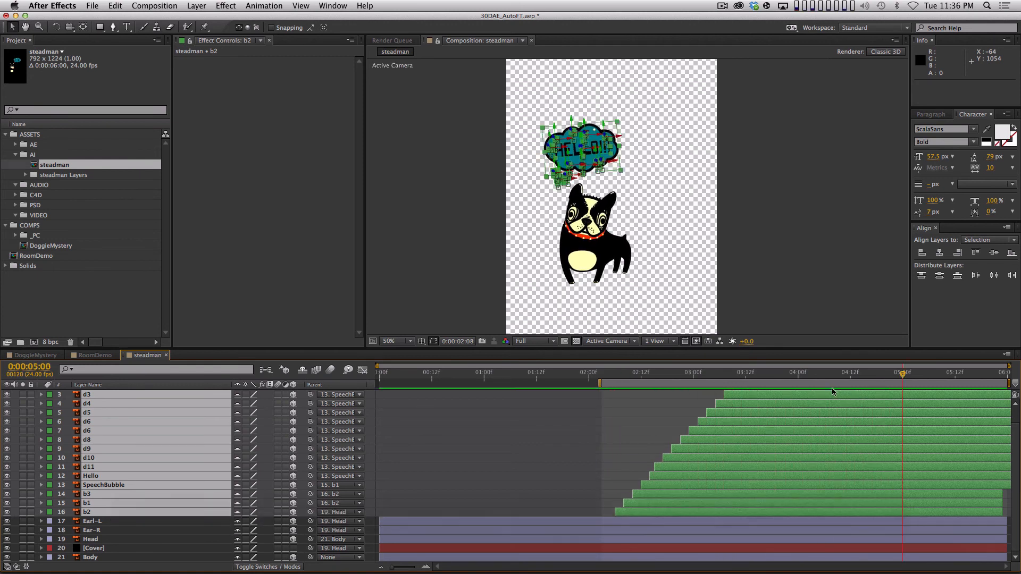
- Nudge all the speech bubble layers later so b2 starts at about 0:00:02:13, and RAM preview the timing
left_click_drag(612, 374, 627, 374)
key("alt")
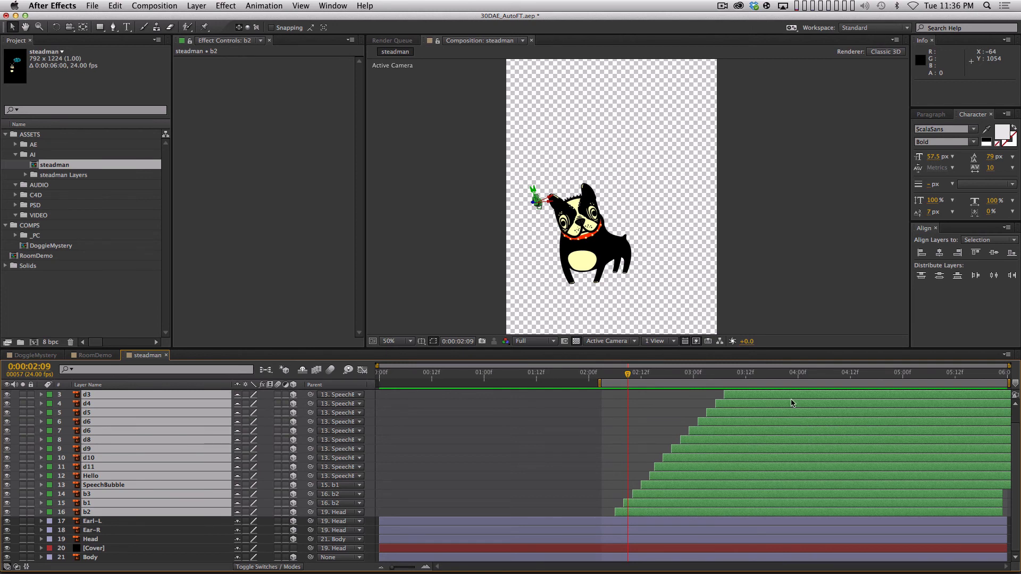
key("alt")
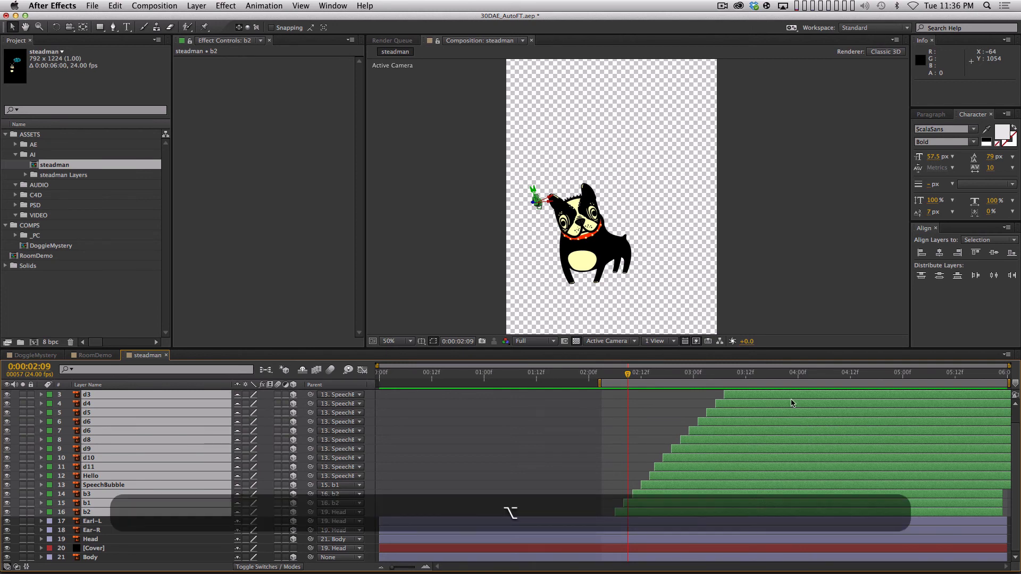
key("alt+KP_0")
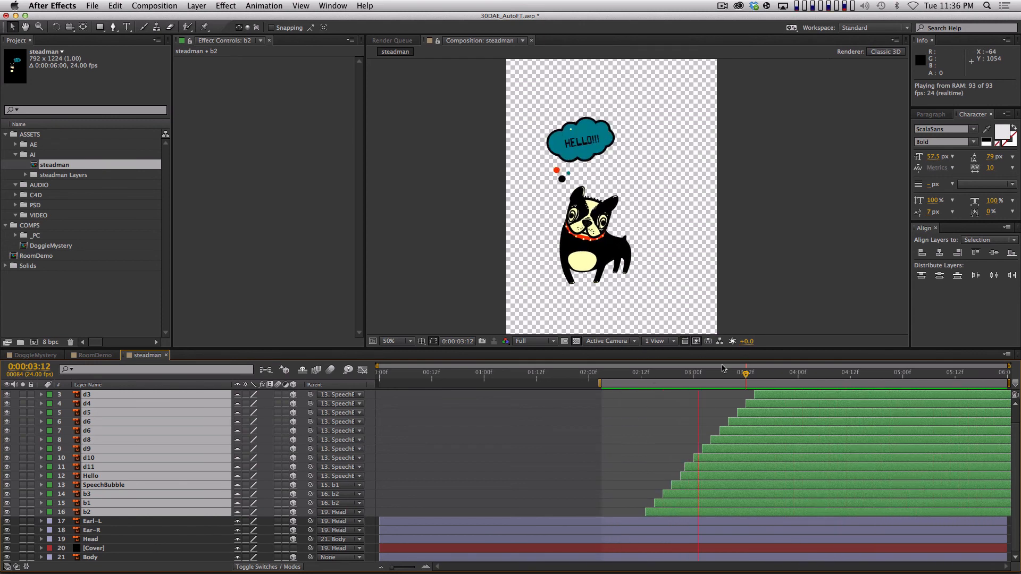
- End the work area at 0:00:04:17 and nudge the bubble layers so b2 starts at about 0:00:02:15, previewing the timing
key("KP_0")
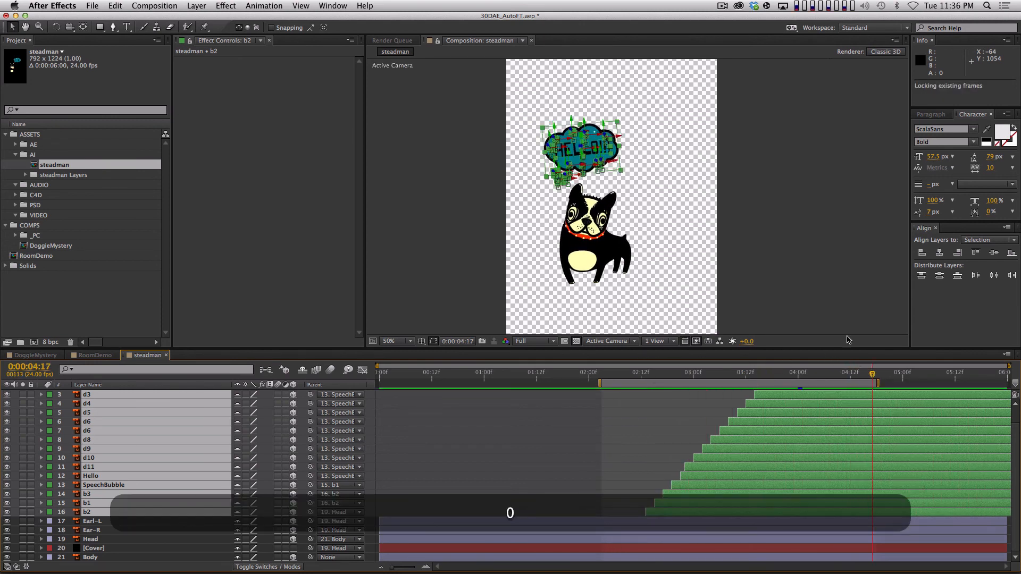
key("alt+space")
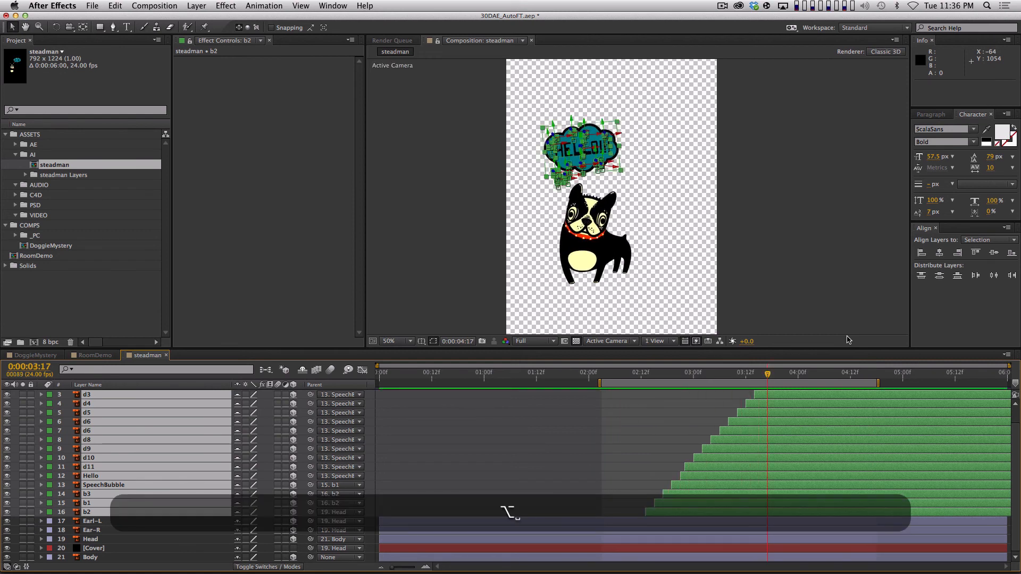
key("alt+KP_0")
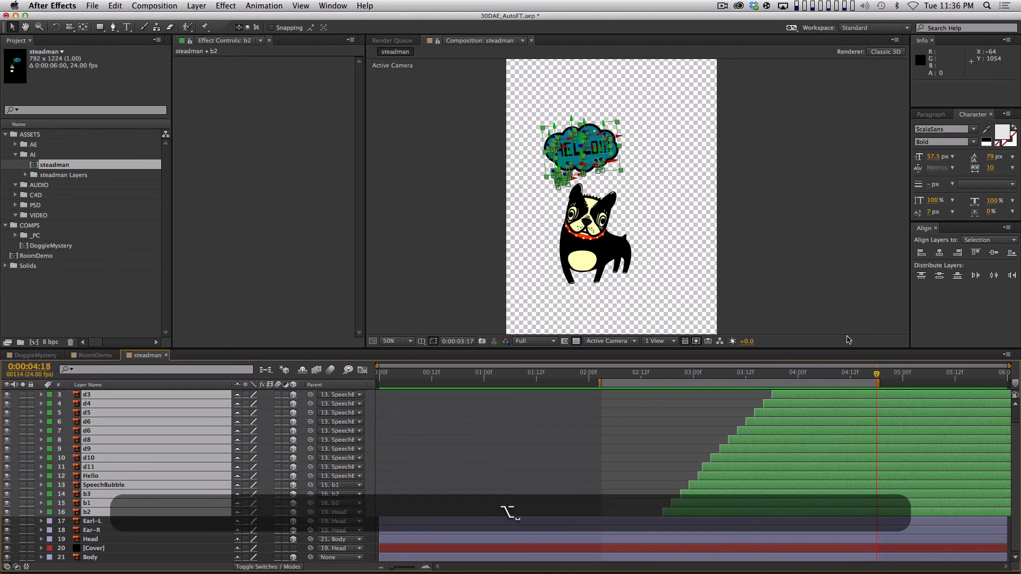
key("alt+0")
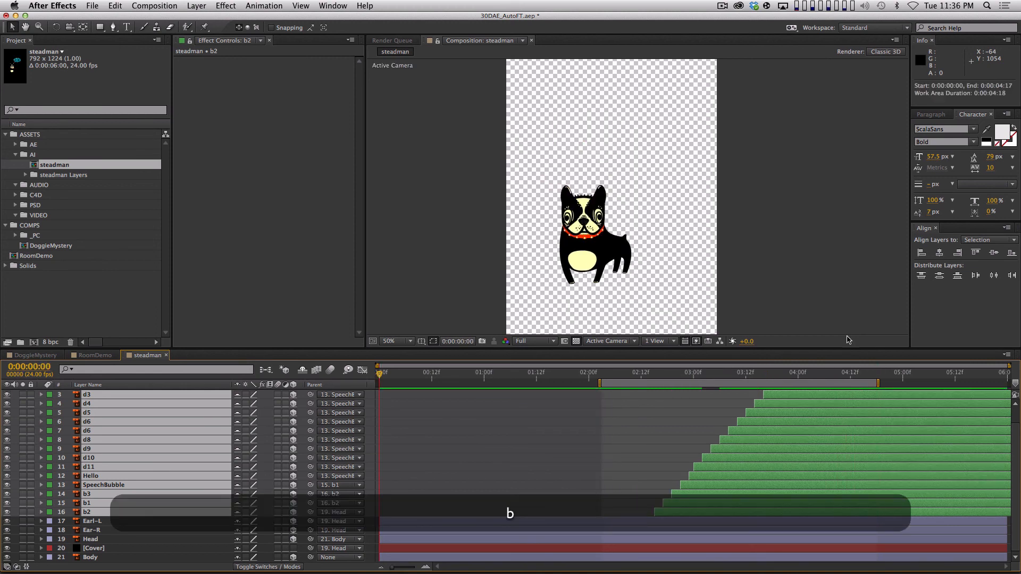
- Start the work area at 0:00:00:00 and RAM preview the steadman animation from the beginning
key("b")
key("KP_0")
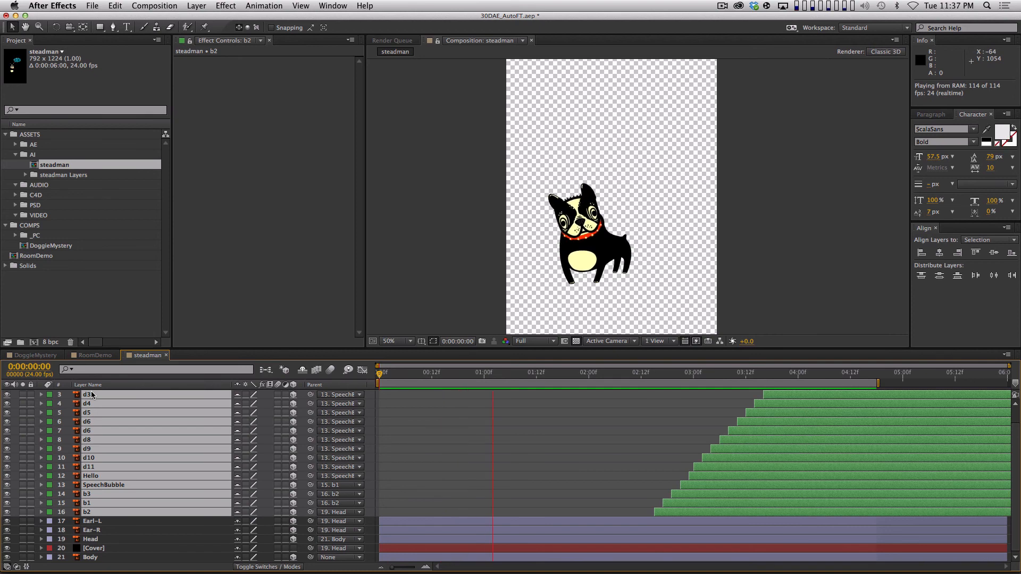
key("space")
- Open the RoomDemo composition and add the steadman composition as a layer above PROJECTION
left_click(109, 355)
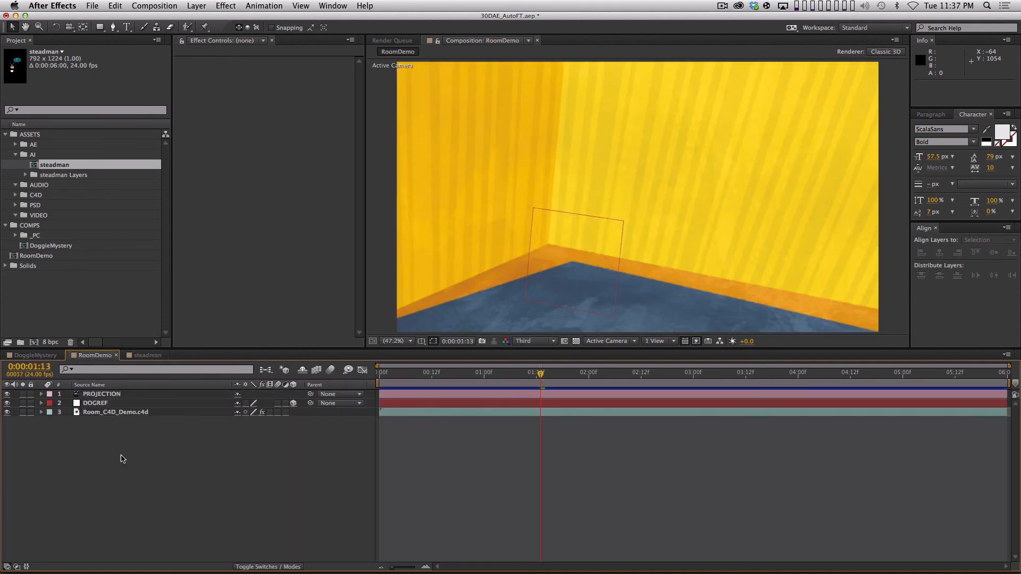
left_click_drag(67, 167, 112, 397)
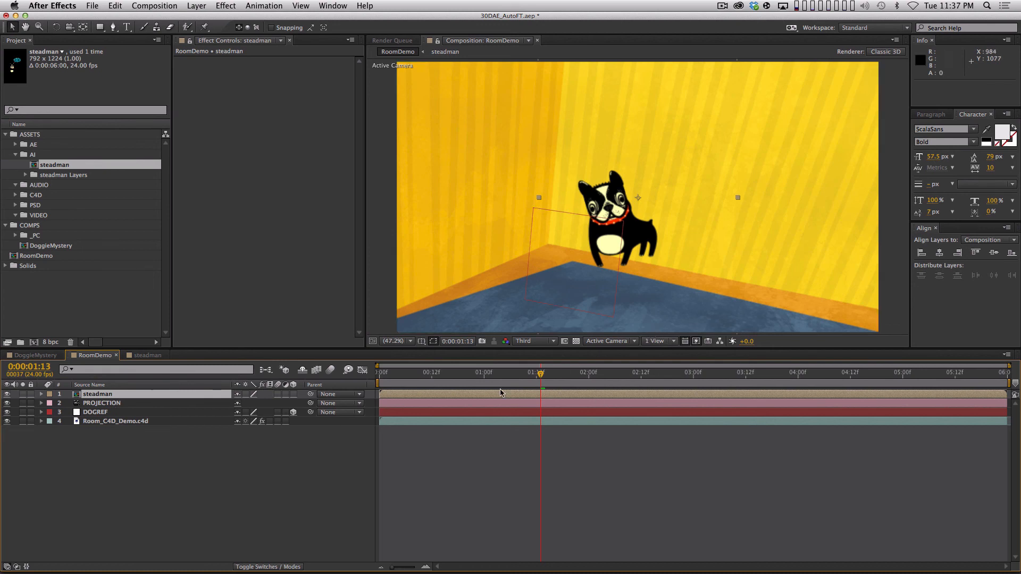
- Move the steadman layer's anchor point to the dog's front foot with the Pan Behind tool, and make the layer 3D
key("y")
left_click_drag(645, 204, 599, 269)
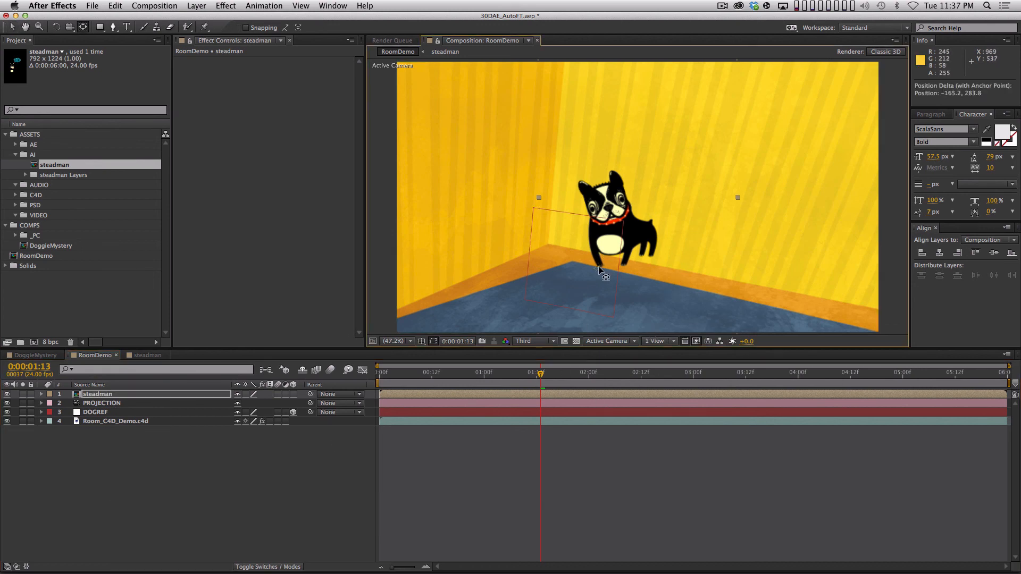
left_click(293, 394)
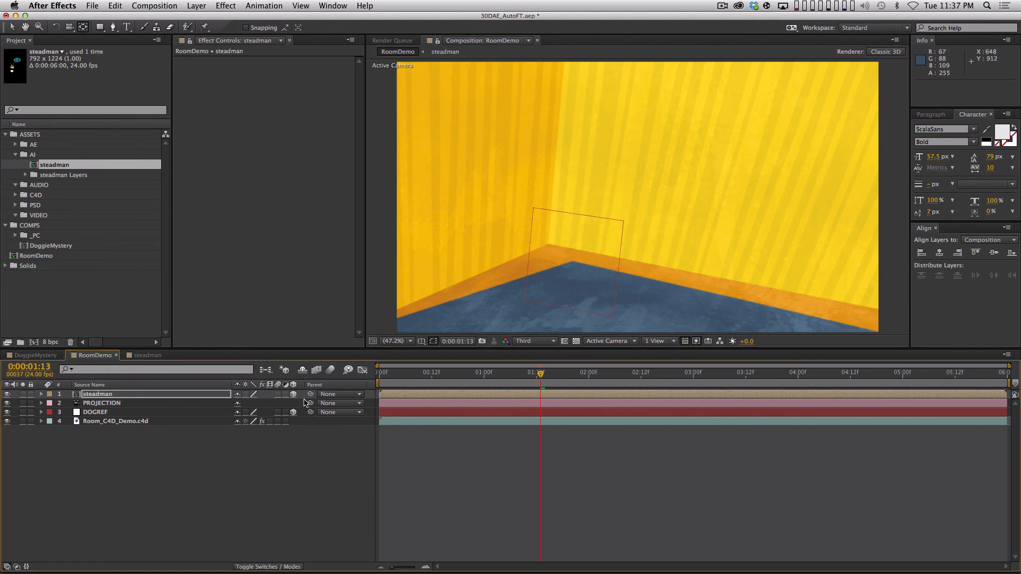
- Parent the steadman layer to DOGREF and set its position to 50, 50, 0
left_click_drag(309, 397, 98, 412)
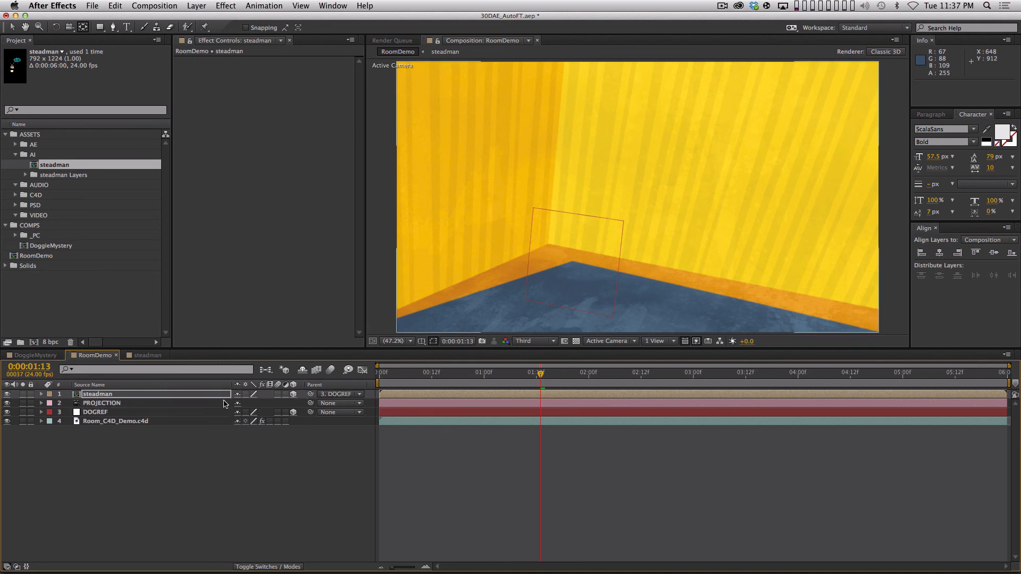
type("p")
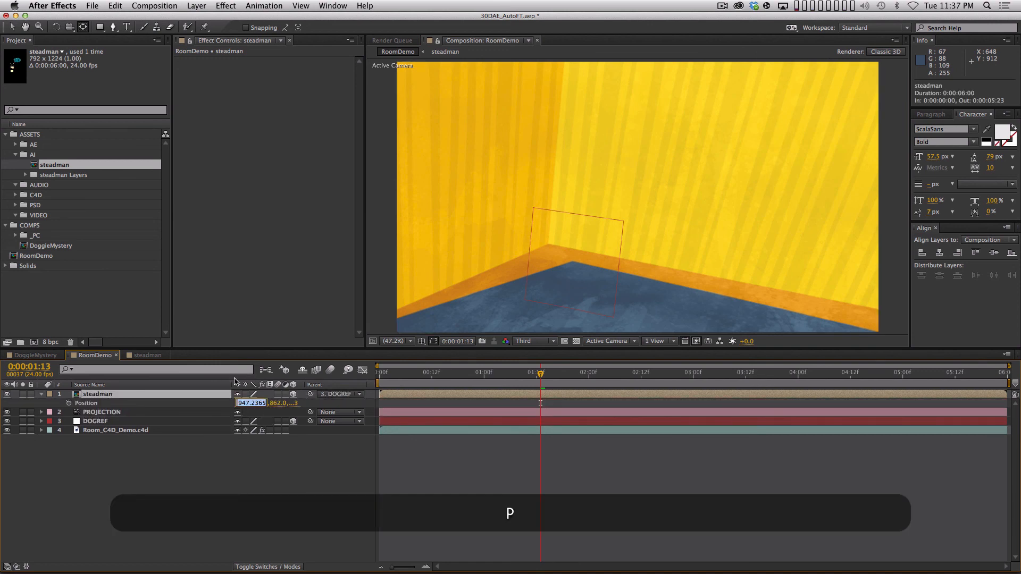
type("50")
key("Tab")
type("50")
key("Tab")
type("0")
key("Return")
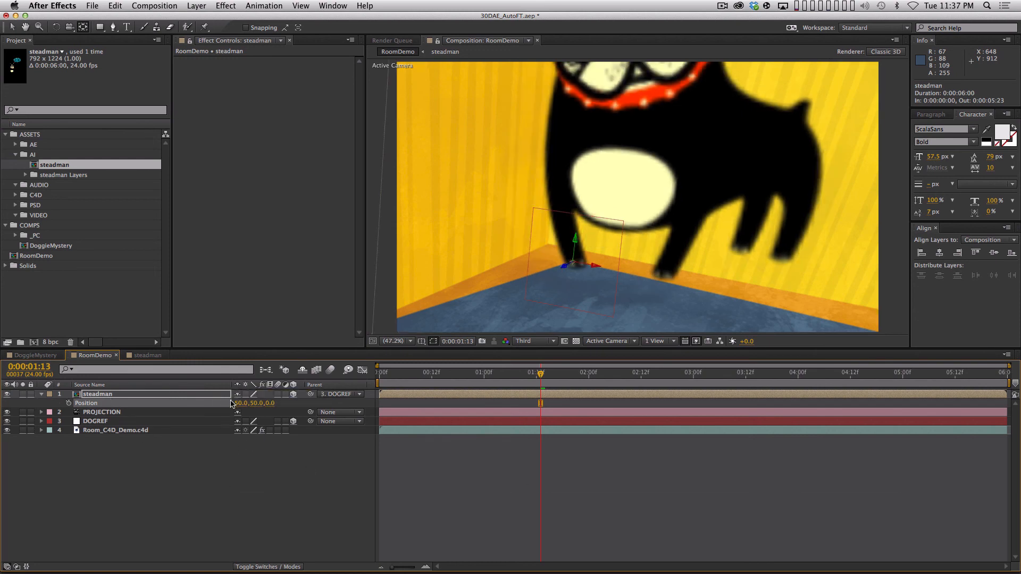
- Check the 3D switches of the layers inside the steadman composition, and turn on Collapse Transformations for the steadman layer in RoomDemo
double_click(165, 395)
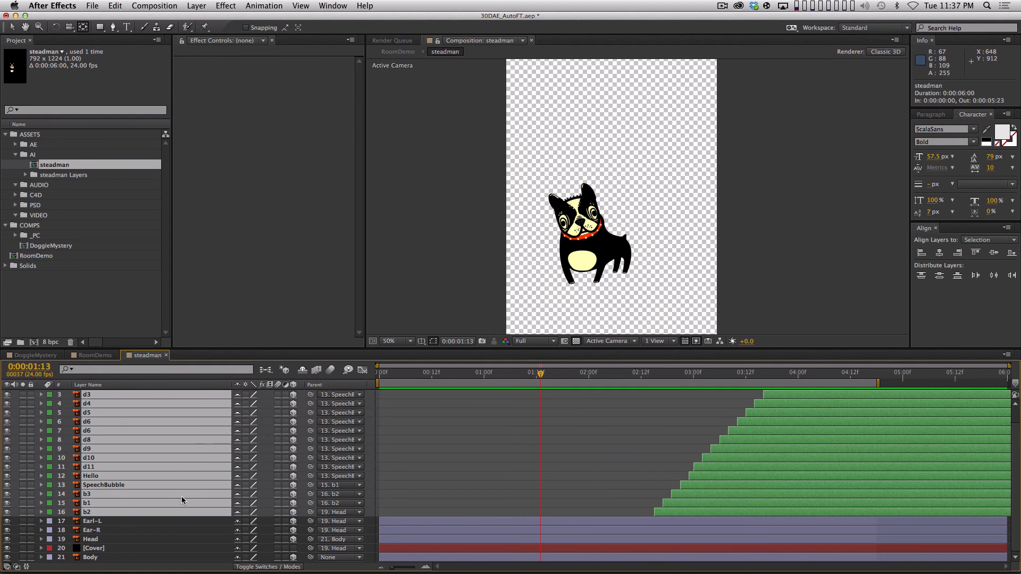
key("super+a")
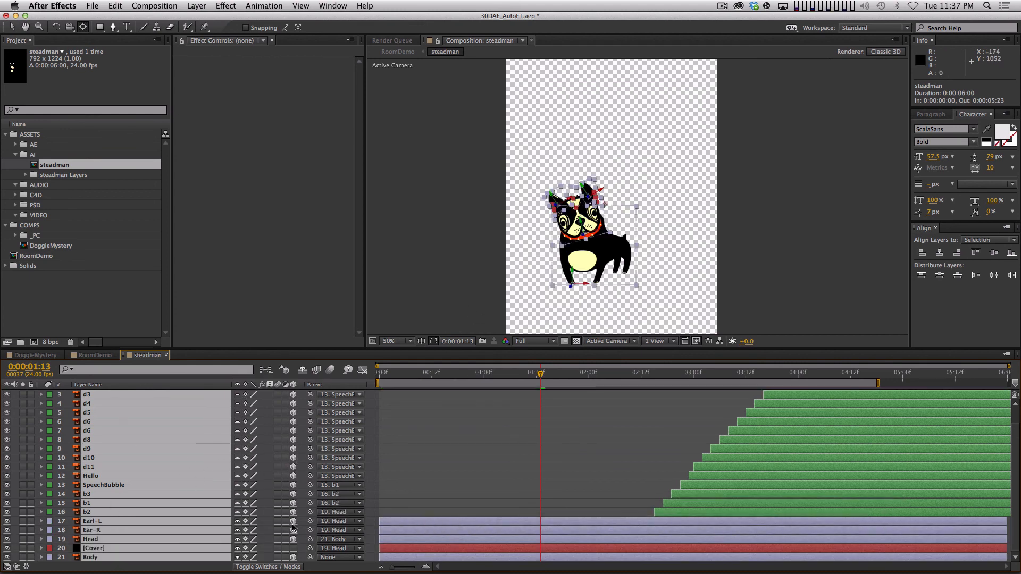
key("shift+super+a")
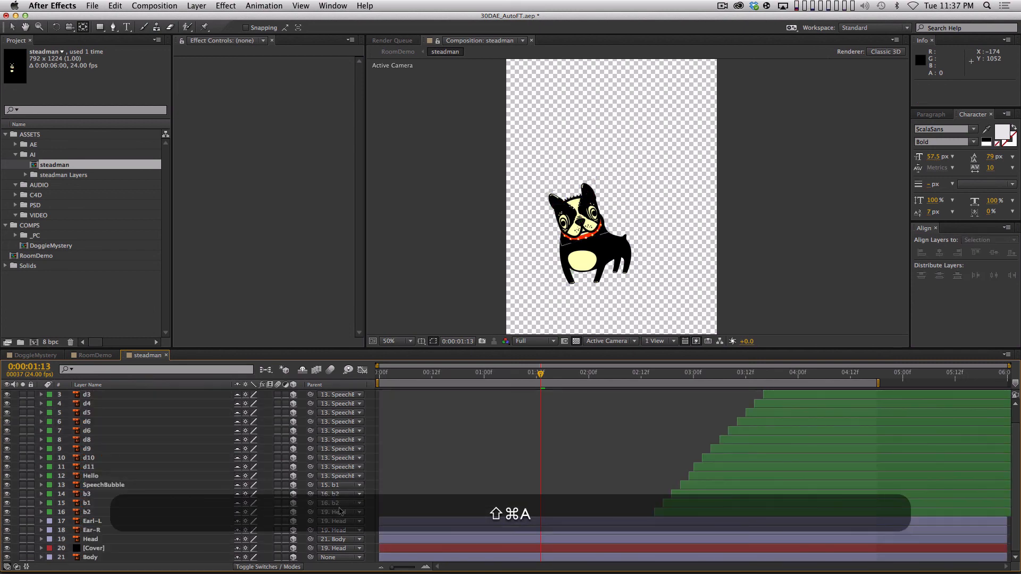
scroll(293, 460, "up", 2)
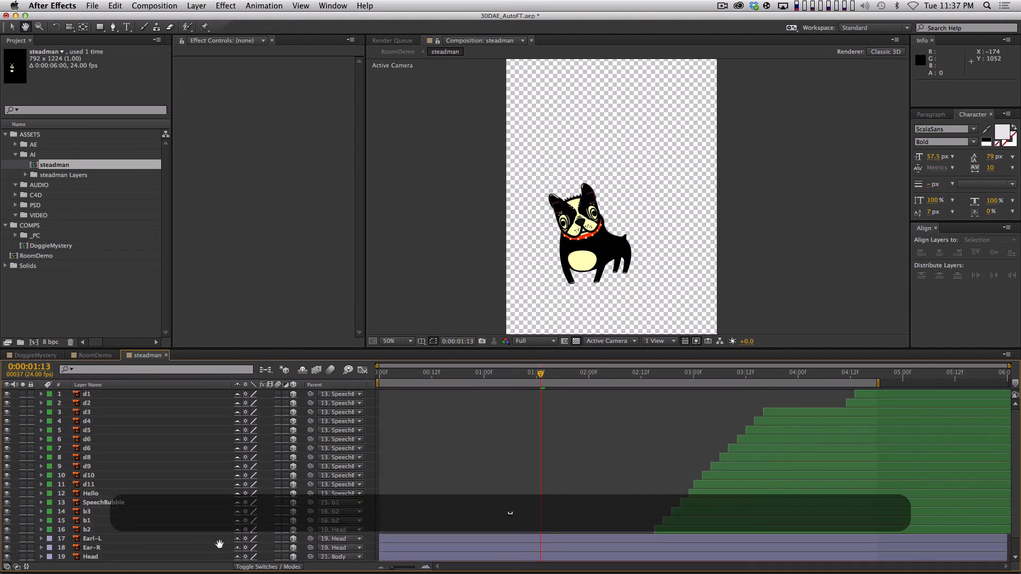
left_click(96, 355)
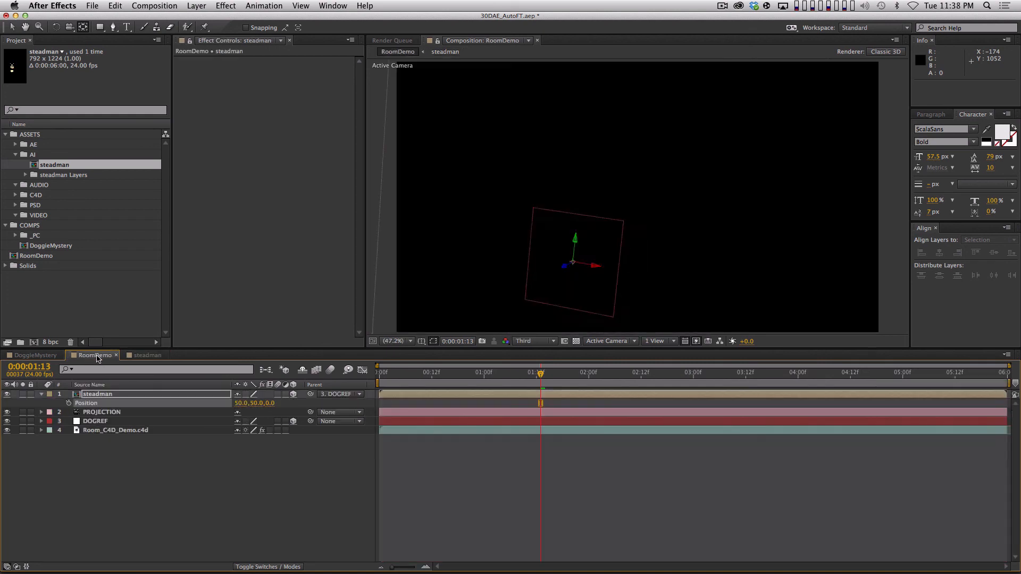
left_click(245, 394)
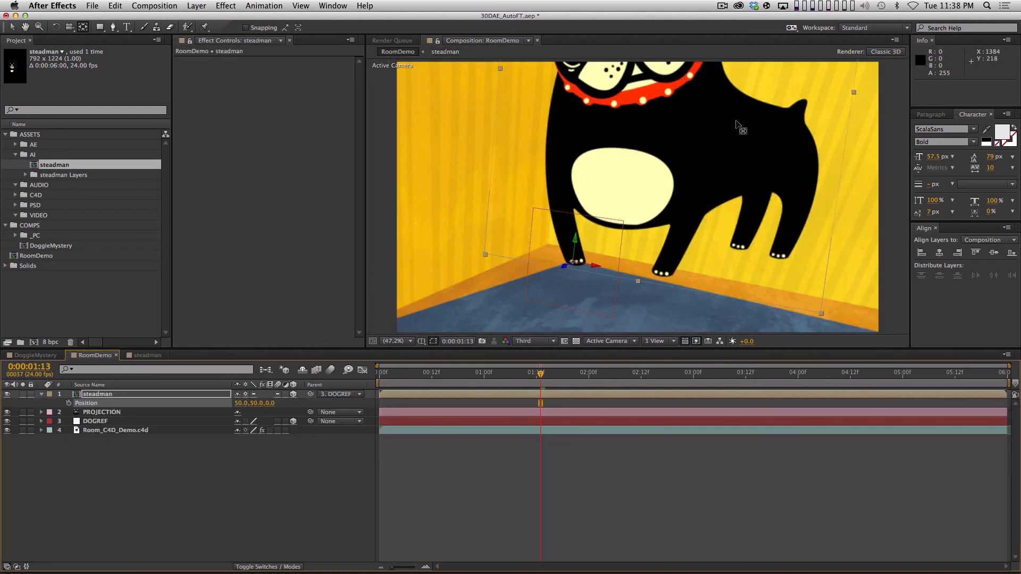
- Scale the steadman layer down to fit the room corner and set its Z position to -55
key("s")
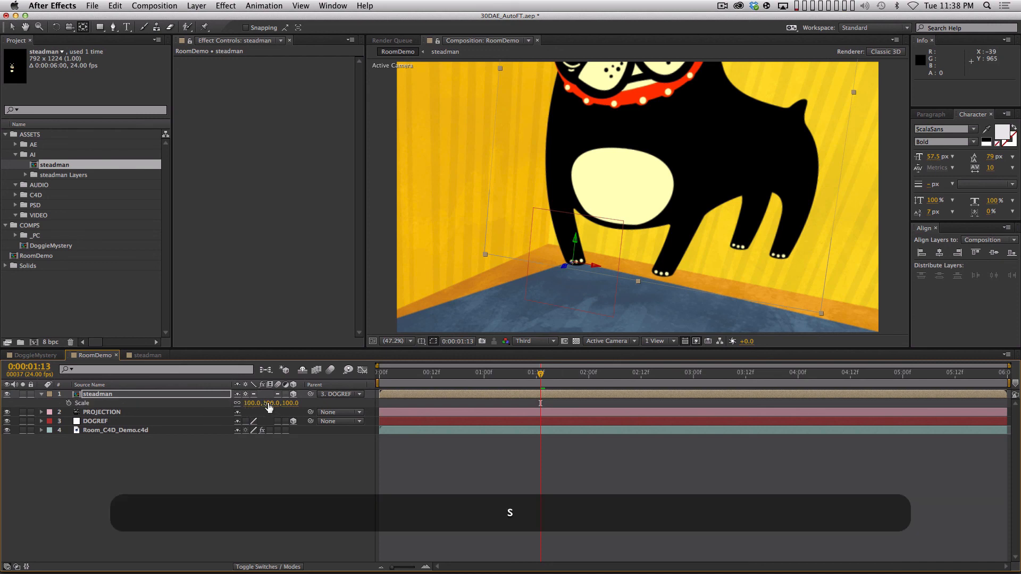
left_click_drag(269, 404, 248, 411)
key("cmd+p")
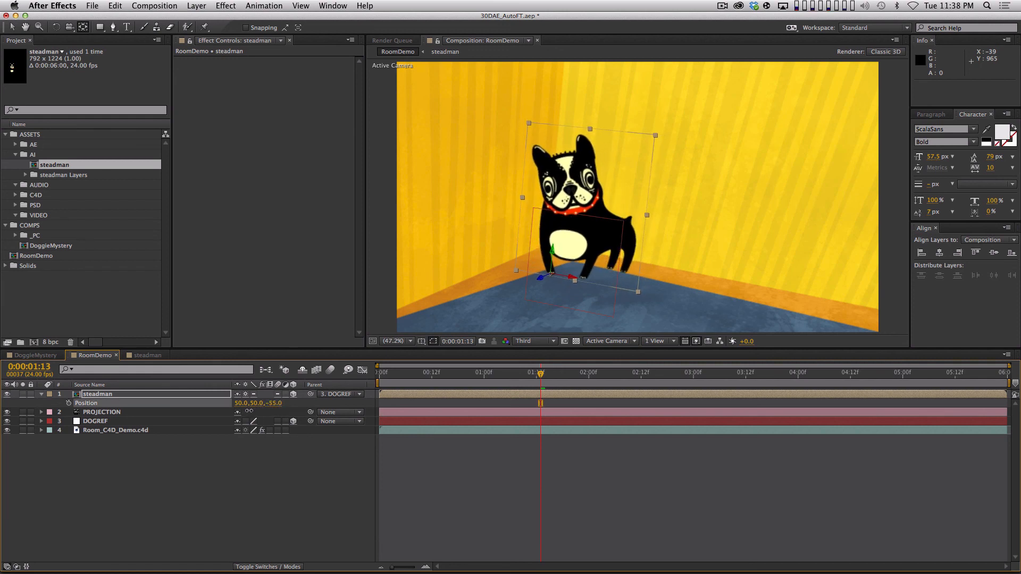
- Deselect the steadman layer and RAM preview the RoomDemo composition with skipped frames
left_click(276, 500)
key("shift+KP_0")
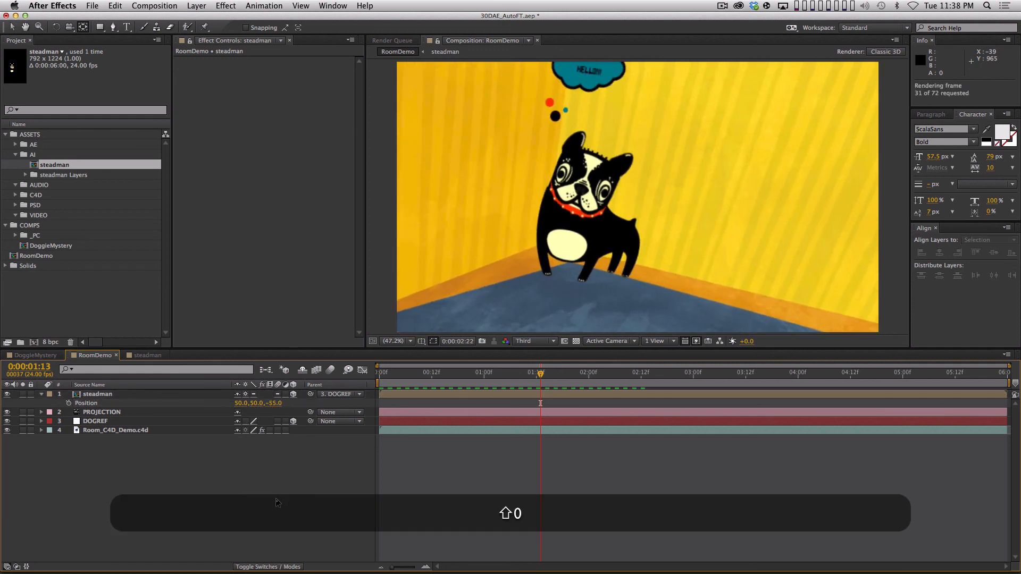
key("space")
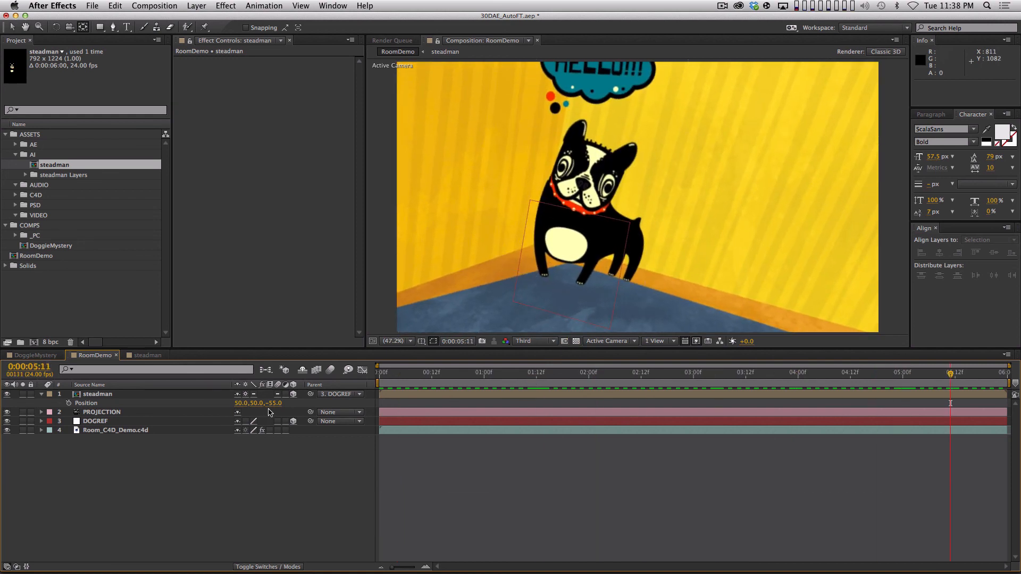
- Reduce the steadman layer's scale to 26.5% and RAM preview every frame of the RoomDemo composition
left_click_drag(277, 404, 235, 420)
key("s")
left_click(234, 459)
key("KP_0")
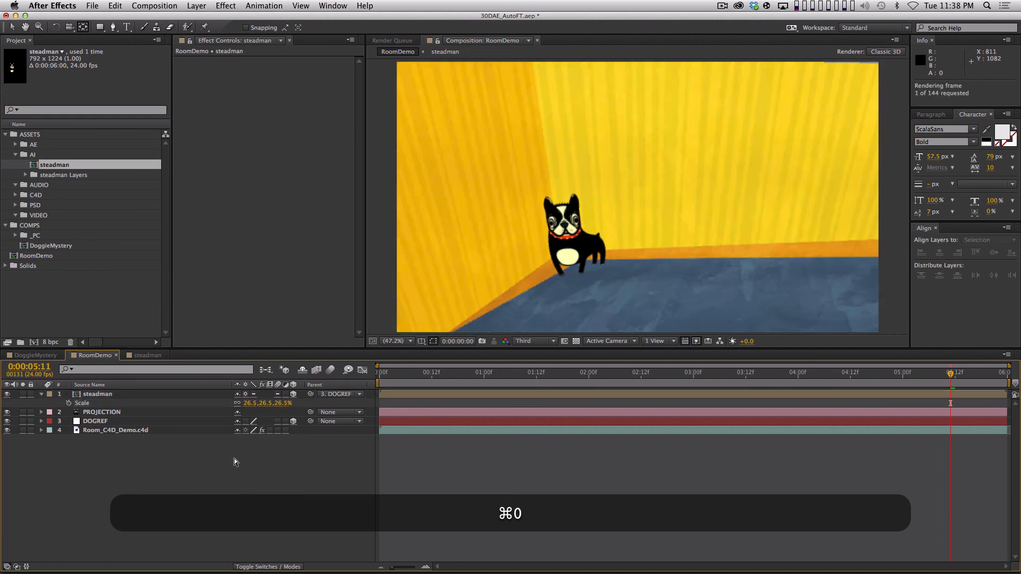